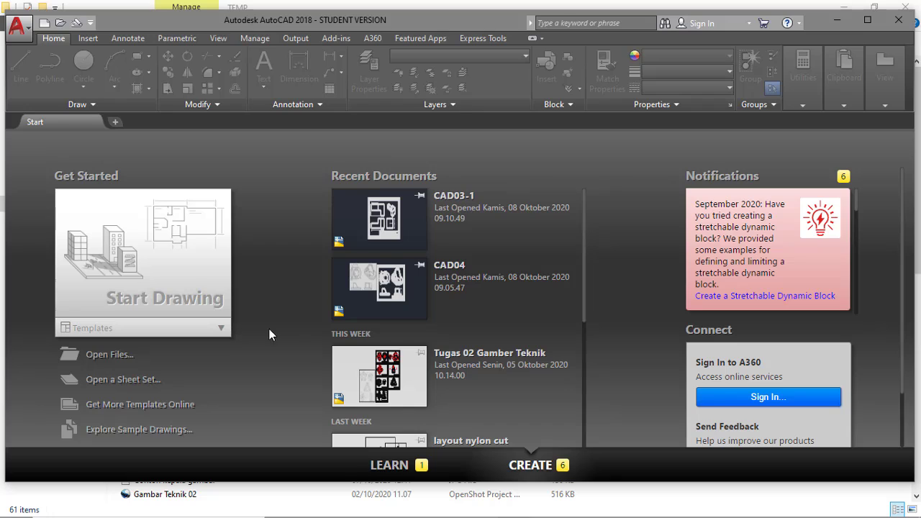
# Start a new drawing from the acadiso.dwt template.
pyautogui.click(221, 330)
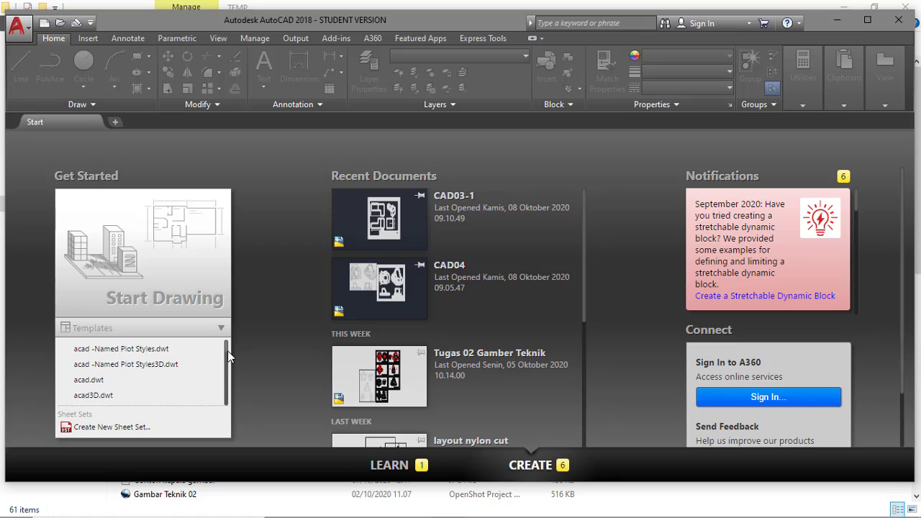
pyautogui.scroll(-1, 227, 356)
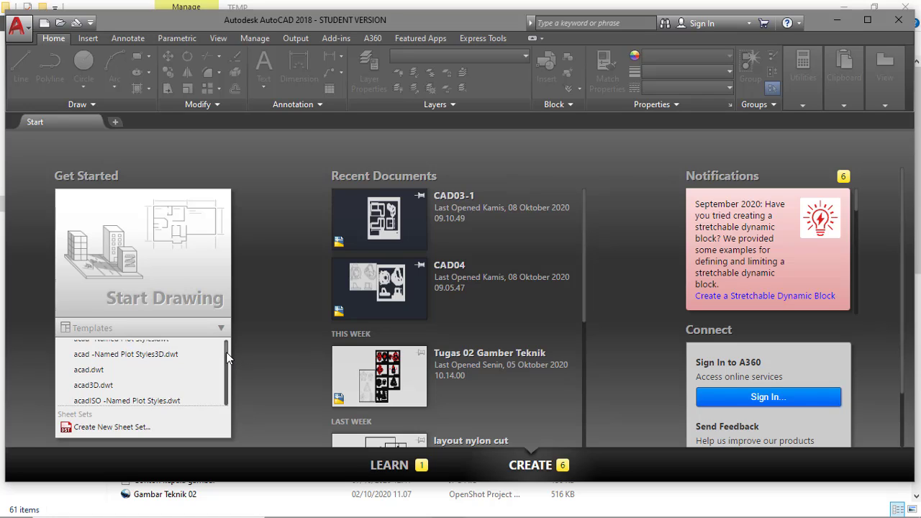
pyautogui.scroll(-1, 228, 362)
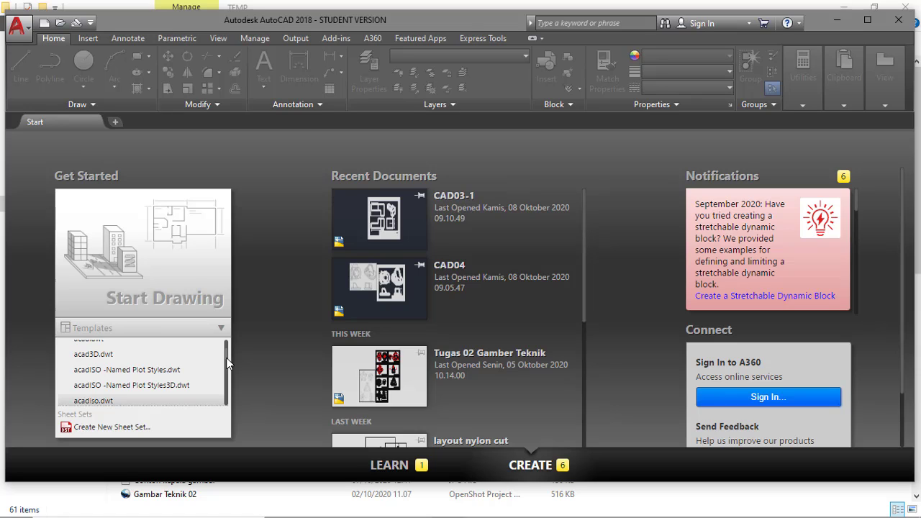
pyautogui.scroll(-3, 227, 363)
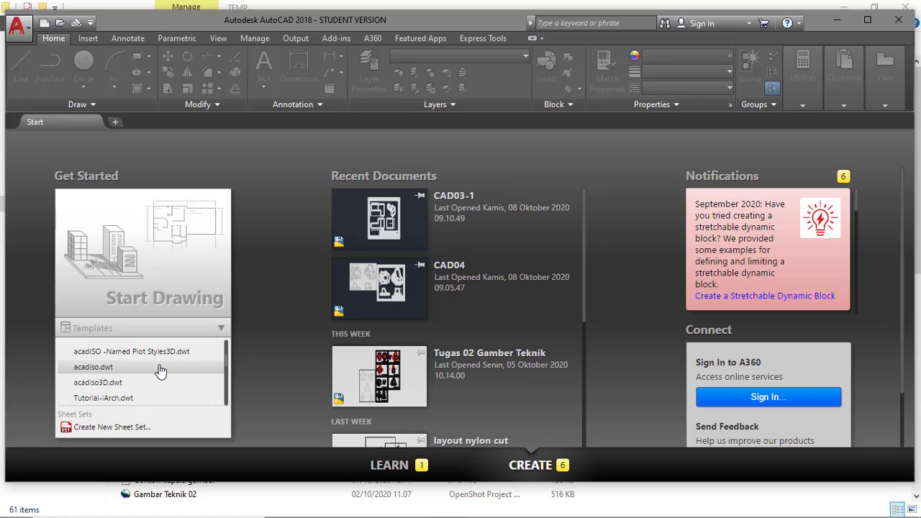
pyautogui.click(111, 374)
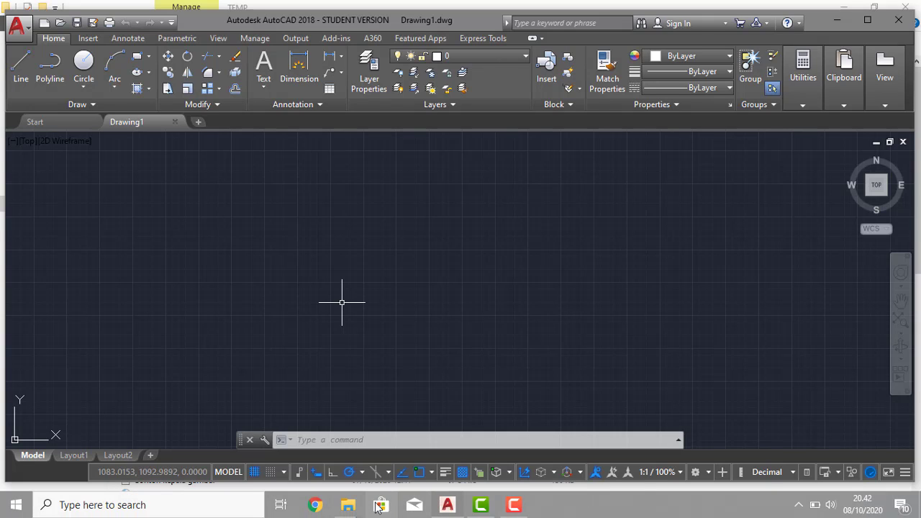
# Insert the PNG image CAD04-1 from the TEMP folder into the empty drawing with scale factor 1 and rotation angle 0.
pyautogui.moveTo(362, 507)
pyautogui.click(364, 475)
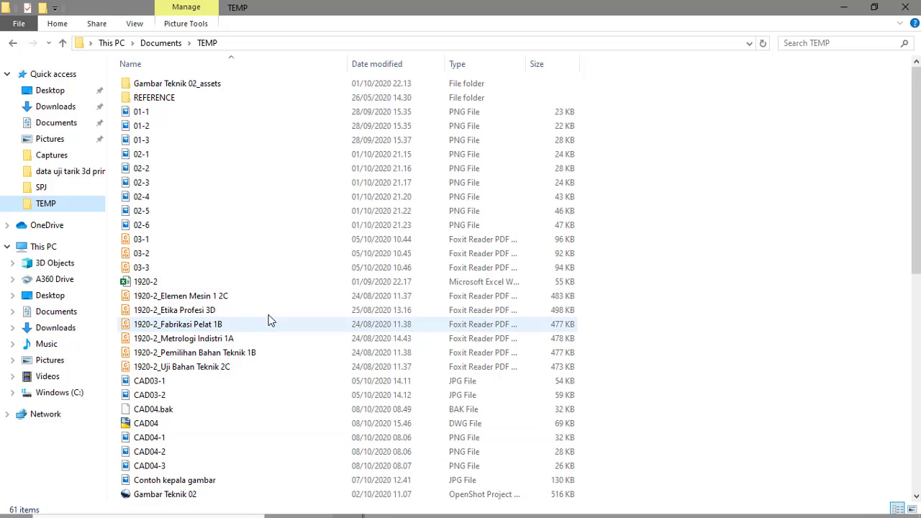
pyautogui.click(179, 439)
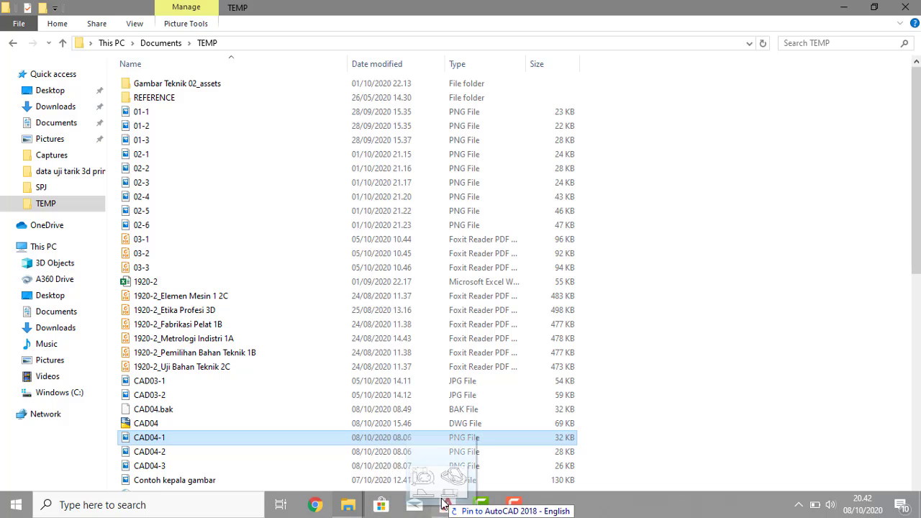
pyautogui.click(444, 504)
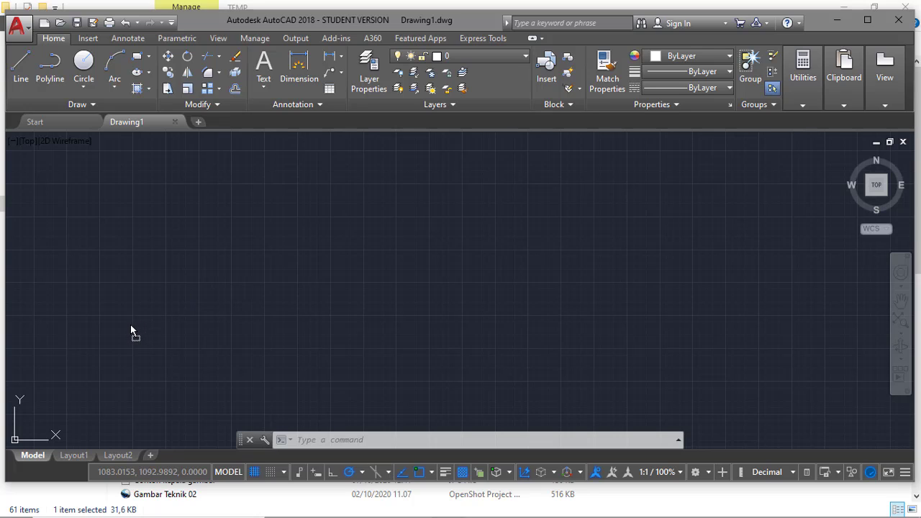
pyautogui.hotkey('ctrl', 'v')
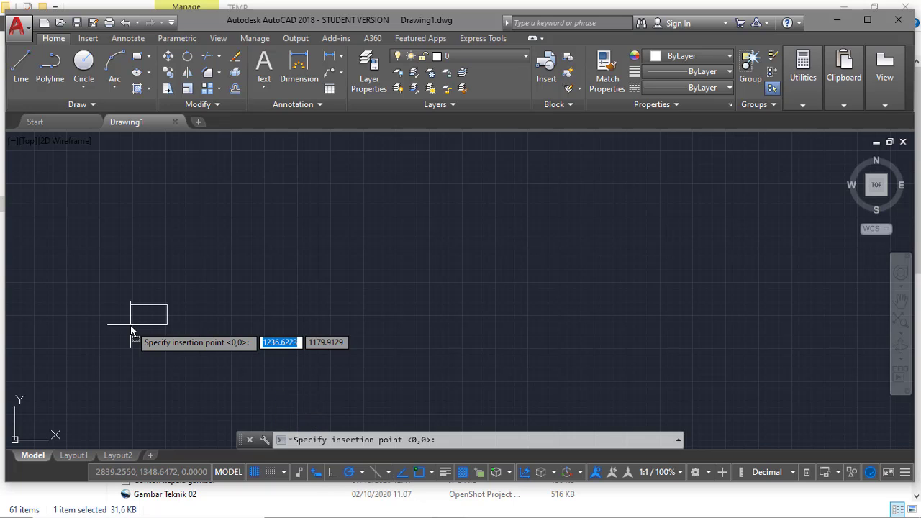
pyautogui.click(132, 328)
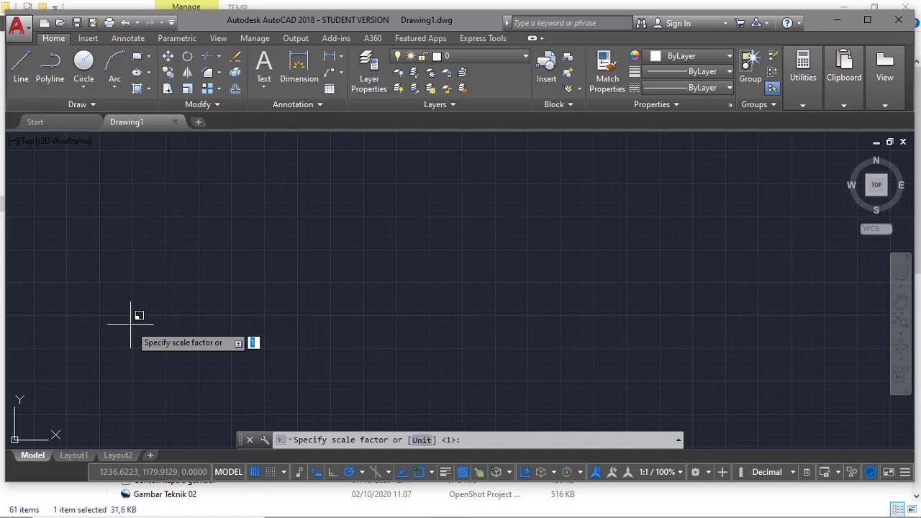
pyautogui.press('Return')
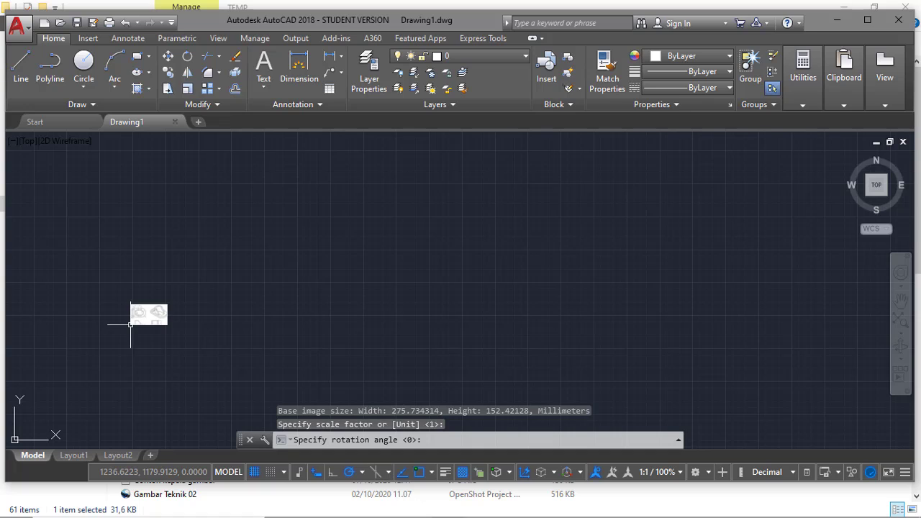
pyautogui.press('Return')
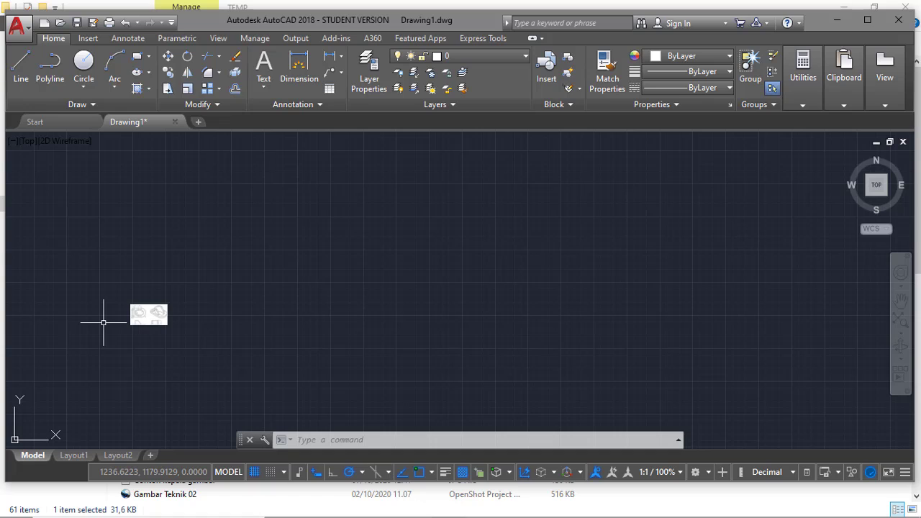
# Zoom to the drawing extents and return to the previous view.
pyautogui.click(900, 324)
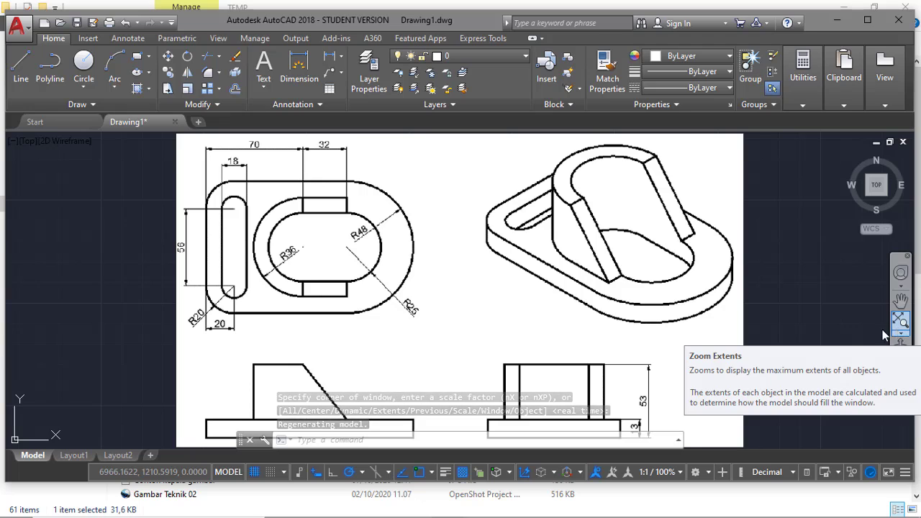
pyautogui.click(900, 333)
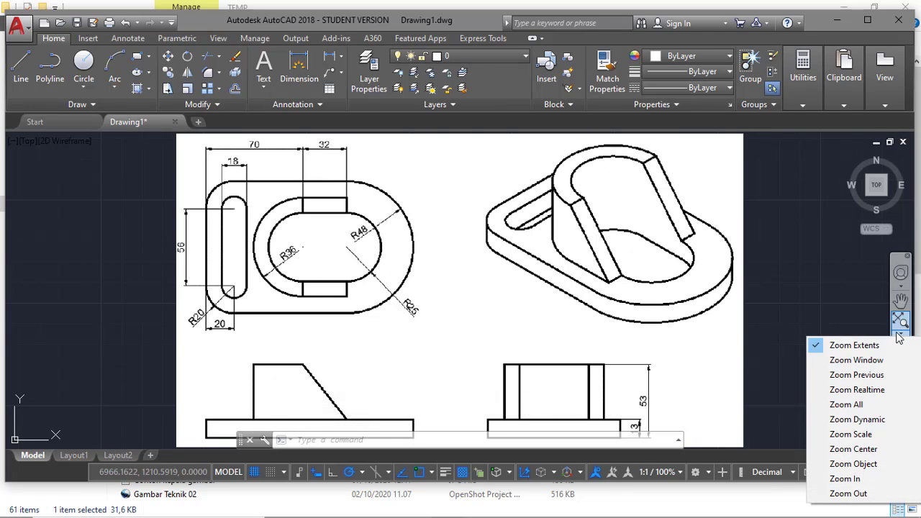
pyautogui.click(893, 375)
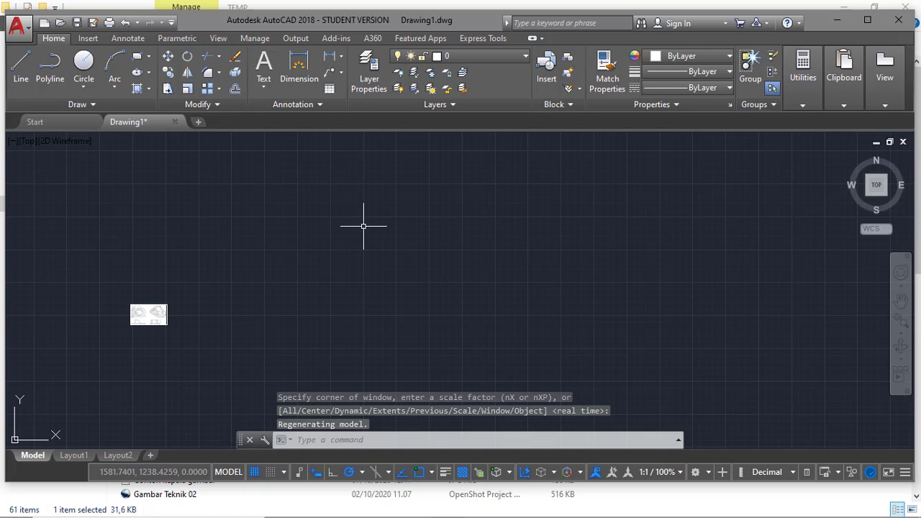
# Zoom by window to the inserted image and closer to the 70 and 32 dimensions above its plan view.
pyautogui.write('z')
pyautogui.press('Return')
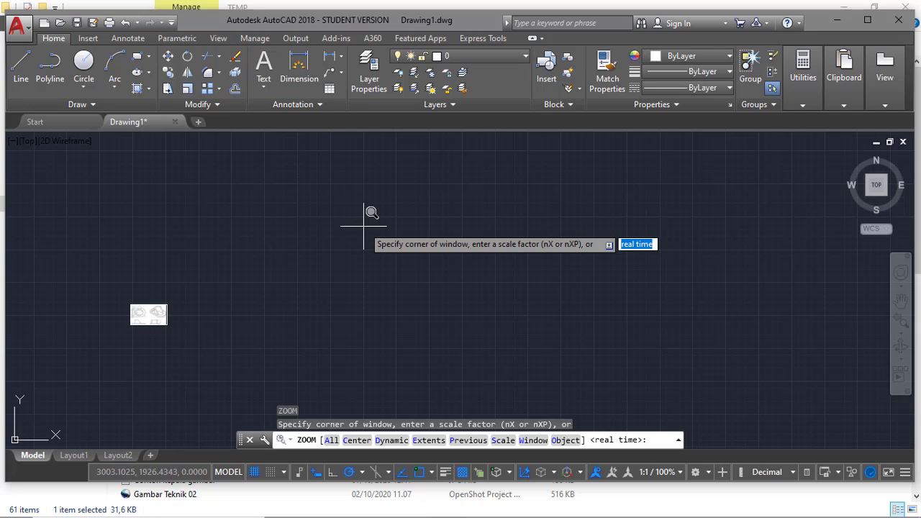
pyautogui.write('w')
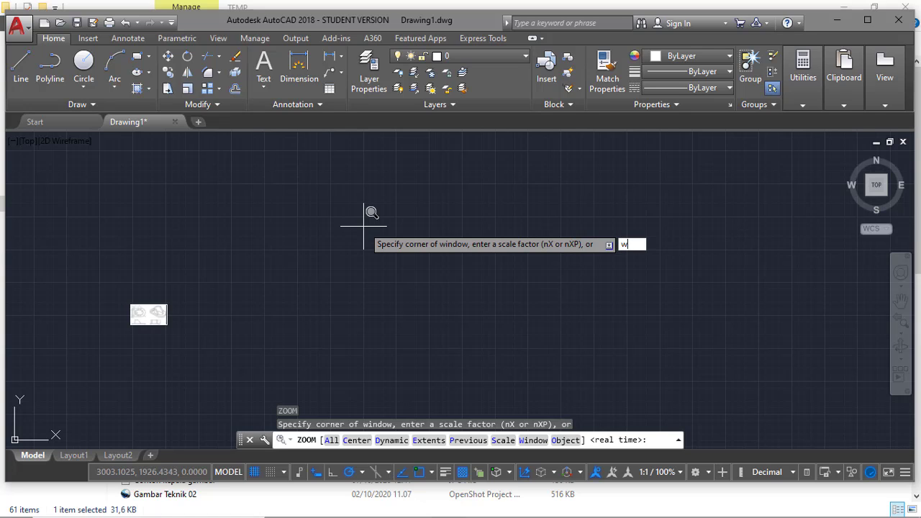
pyautogui.press('Return')
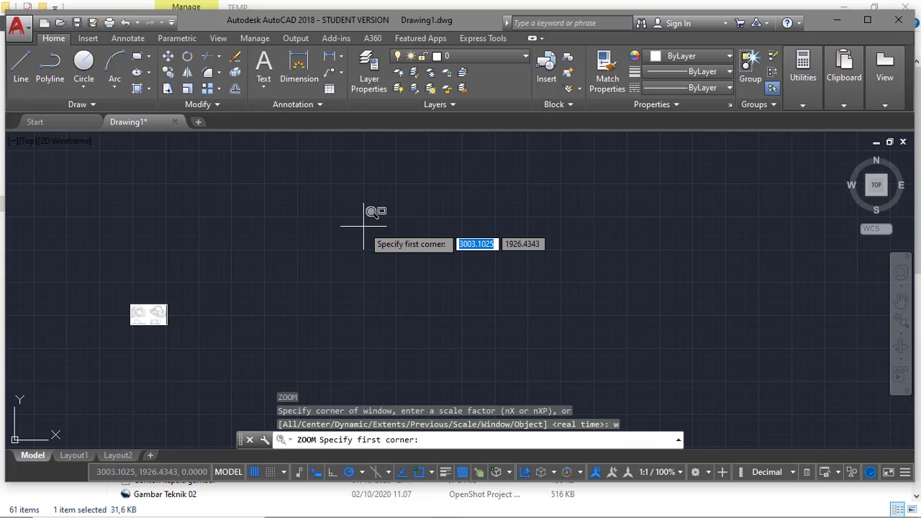
pyautogui.click(120, 295)
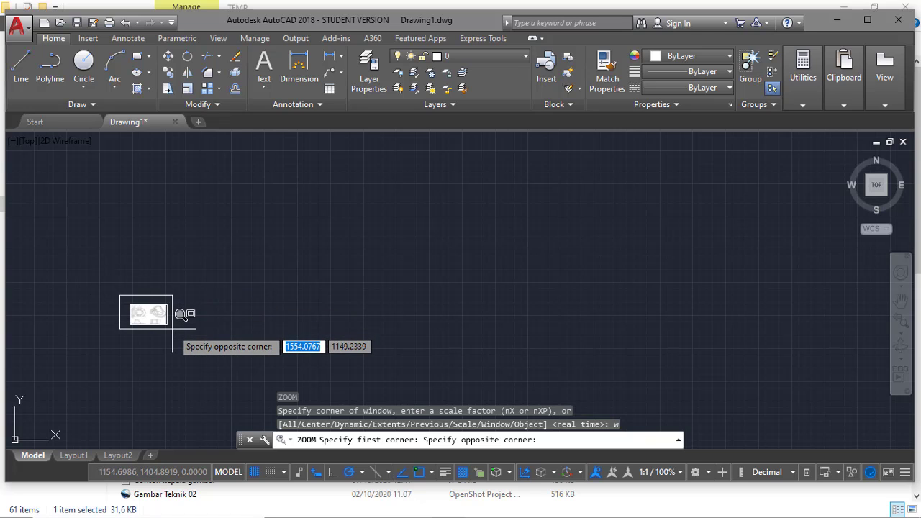
pyautogui.click(179, 316)
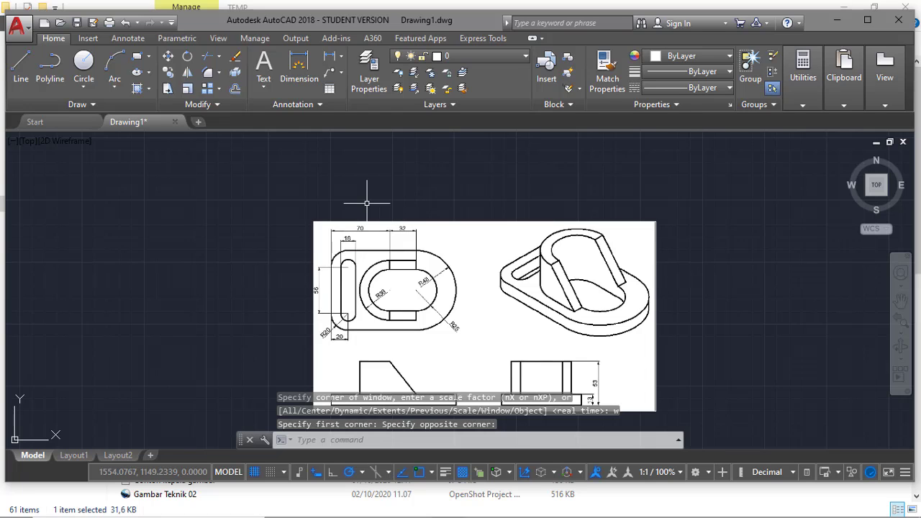
pyautogui.press('Return')
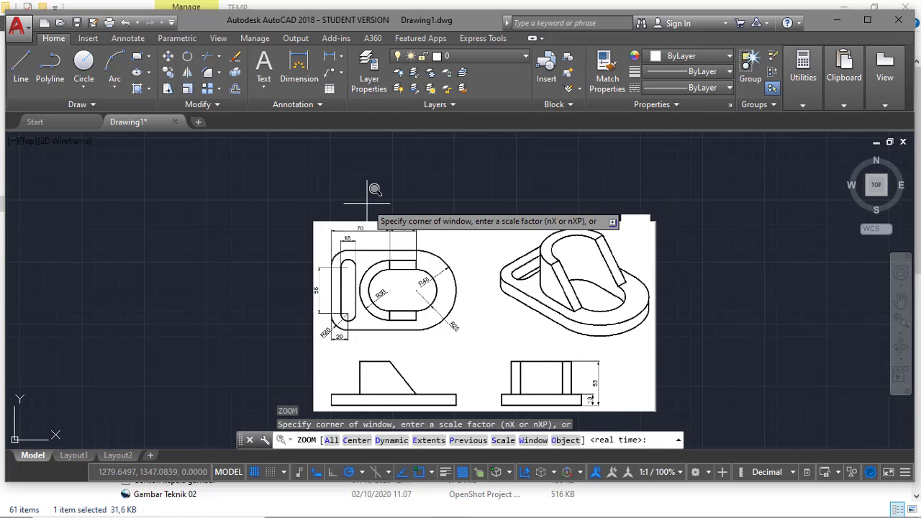
pyautogui.write('w')
pyautogui.press('Return')
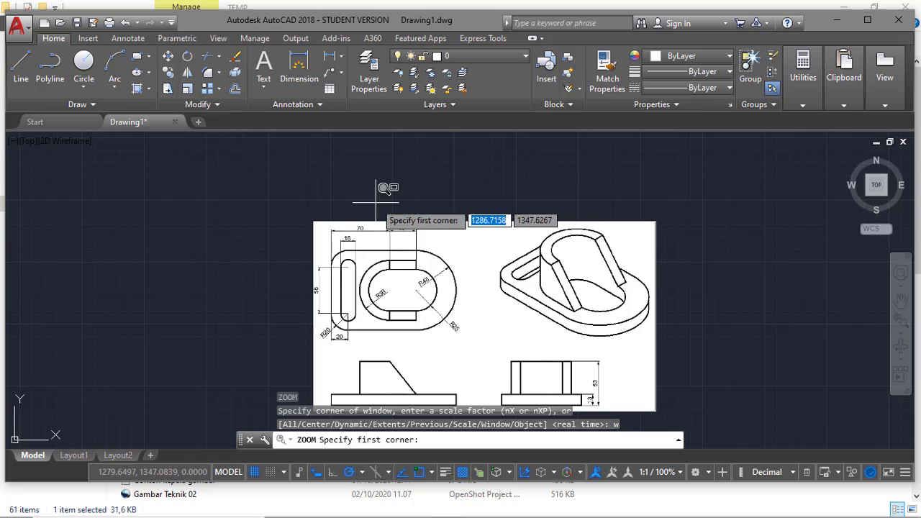
pyautogui.click(295, 220)
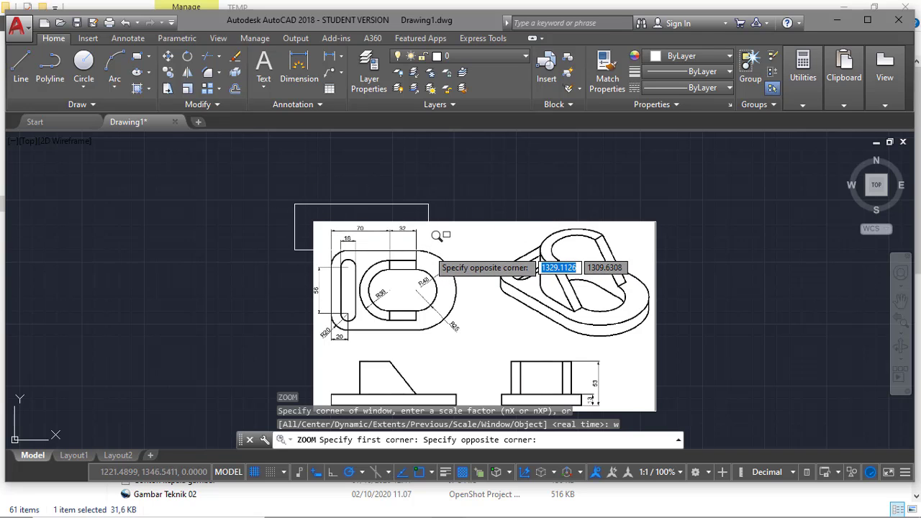
pyautogui.click(442, 238)
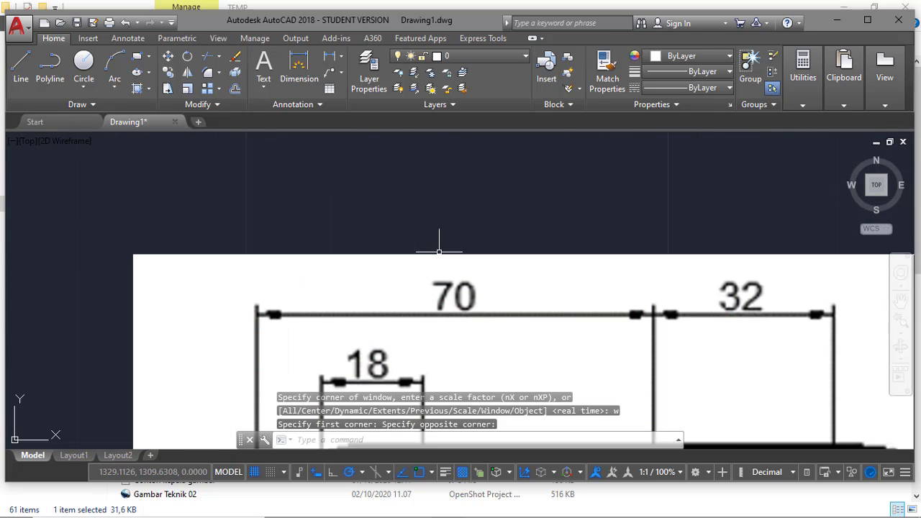
pyautogui.press('Escape')
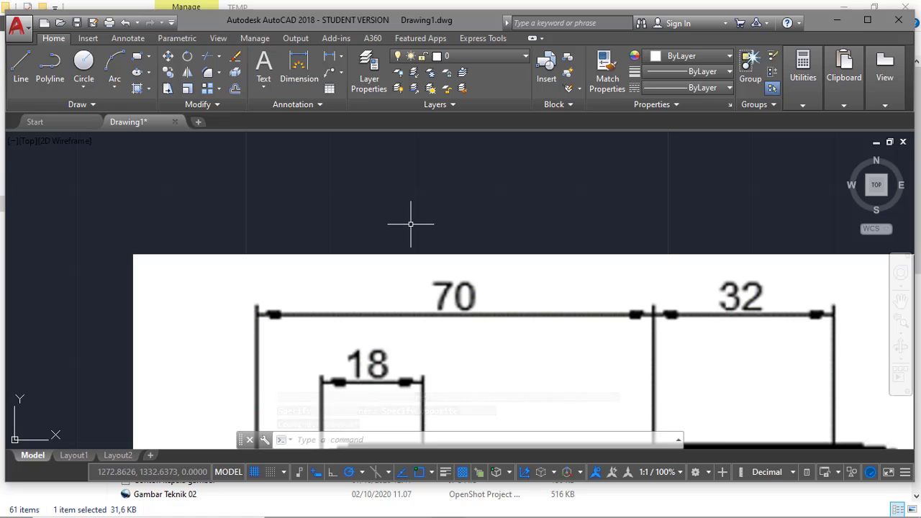
# Draw a horizontal line about 47 mm long over the image's 70 dimension line, between its two extension lines.
pyautogui.click(26, 90)
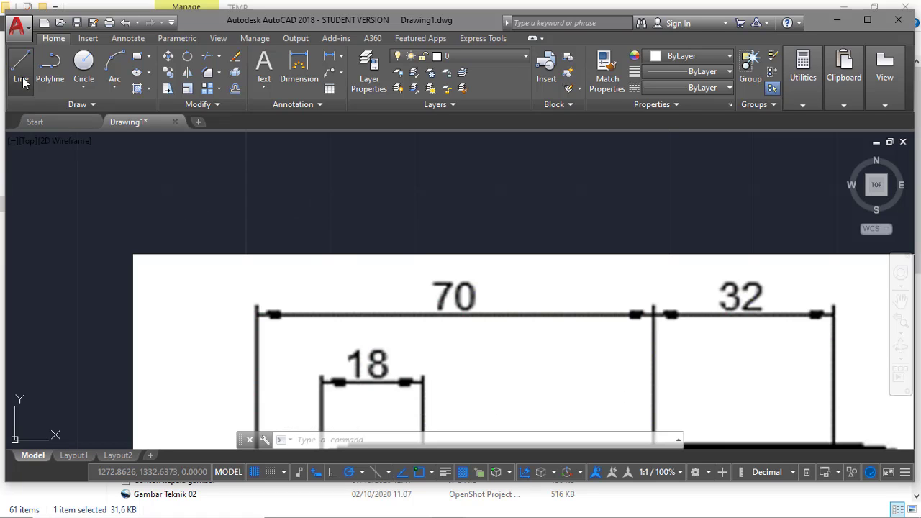
pyautogui.click(257, 315)
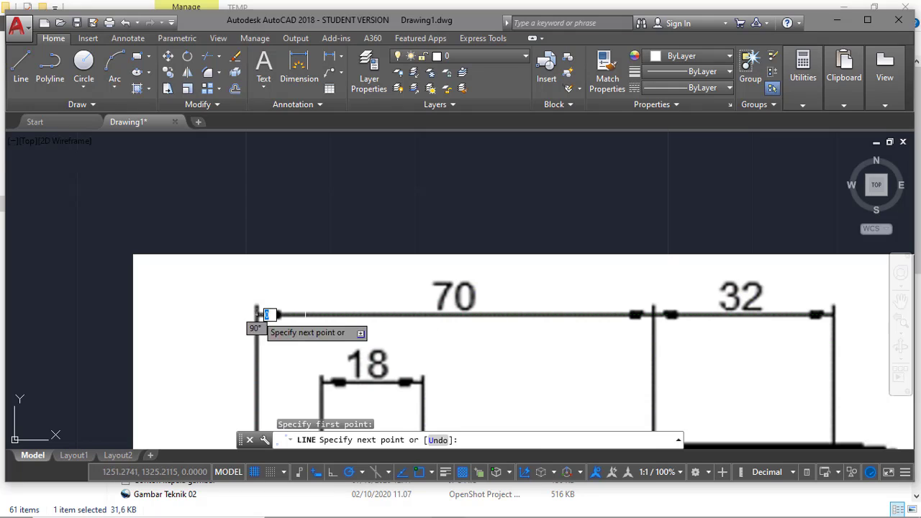
pyautogui.click(654, 314)
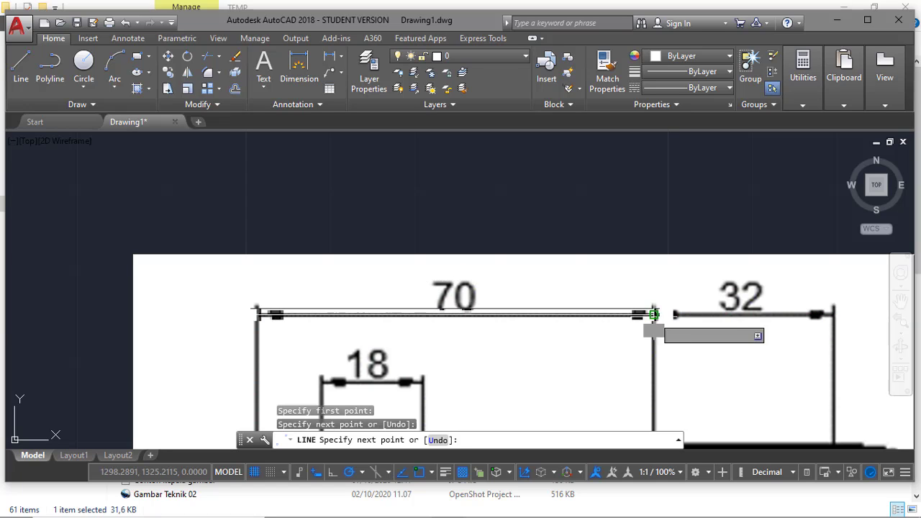
pyautogui.press('Escape')
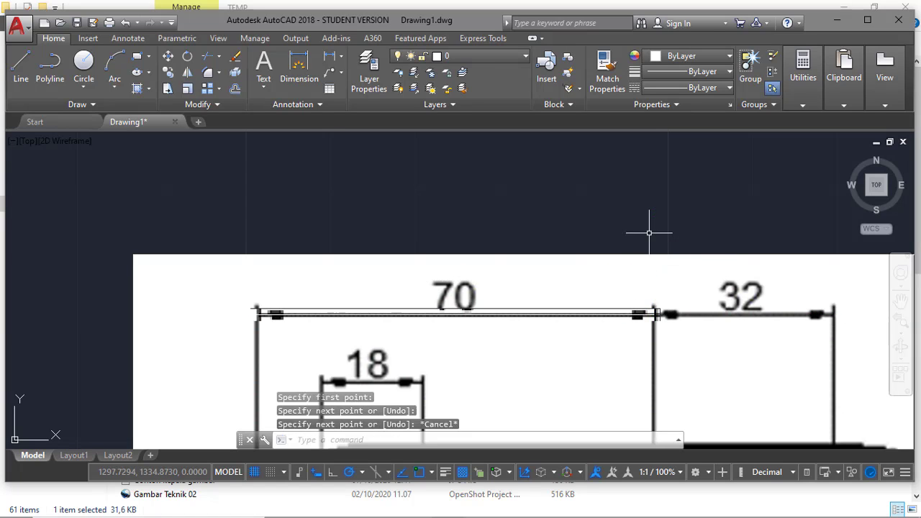
# Dimension the length of the traced line, placing the dimension just above the image.
pyautogui.click(319, 94)
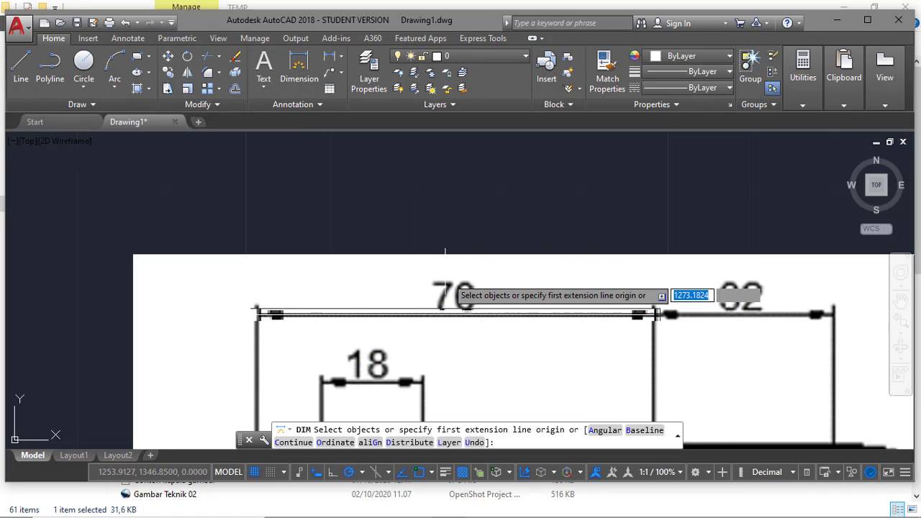
pyautogui.press('Return')
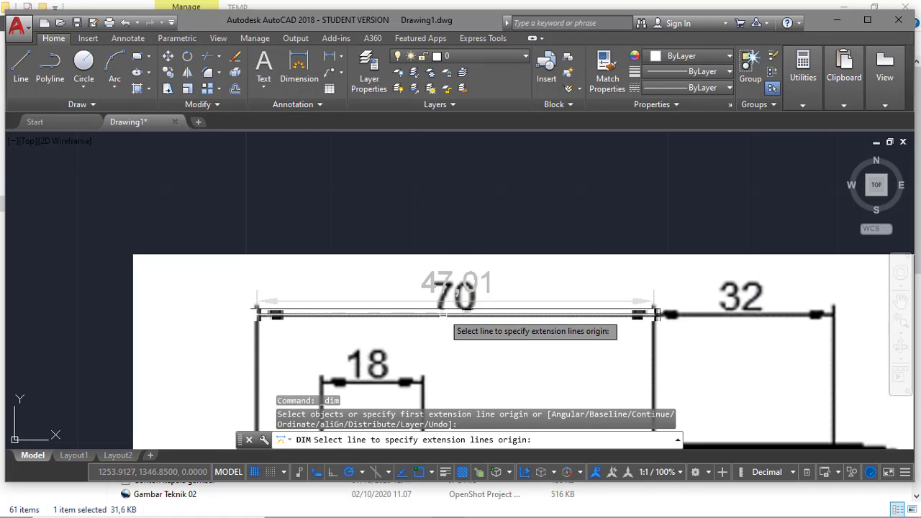
pyautogui.click(444, 314)
pyautogui.click(457, 234)
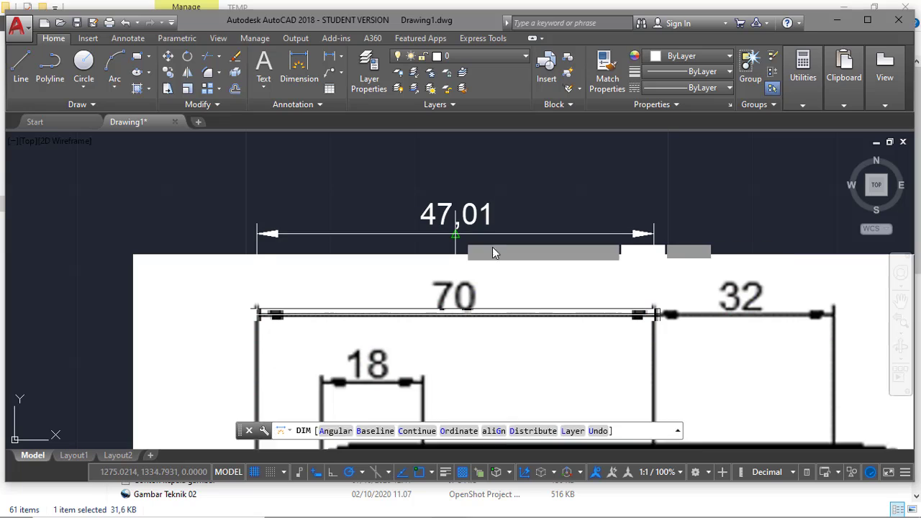
pyautogui.press('Escape')
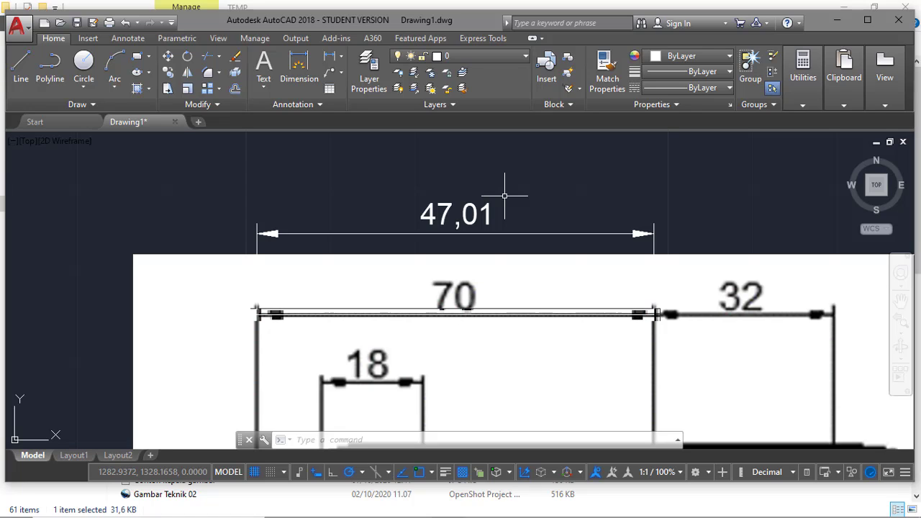
# Maximize the program window and calculate the scale factor 70/47.01 with the command-line calculator (CAL).
pyautogui.click(867, 21)
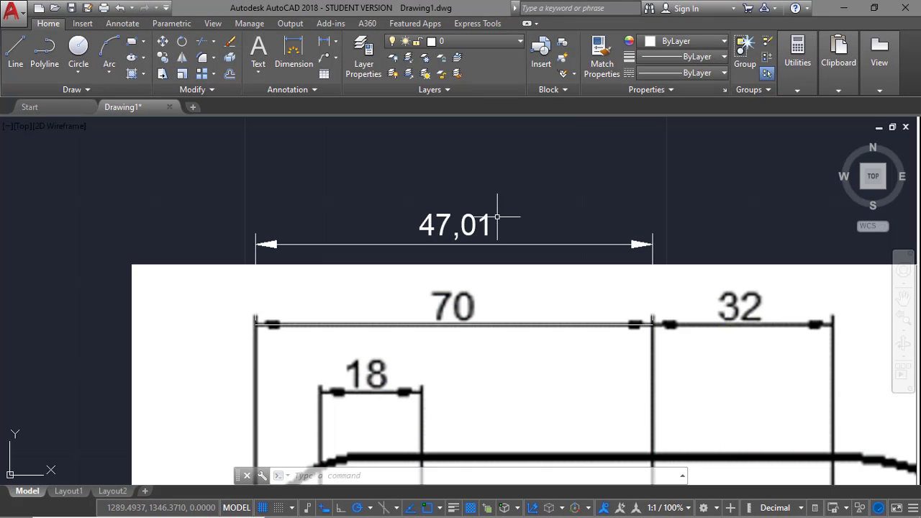
pyautogui.write('CAL')
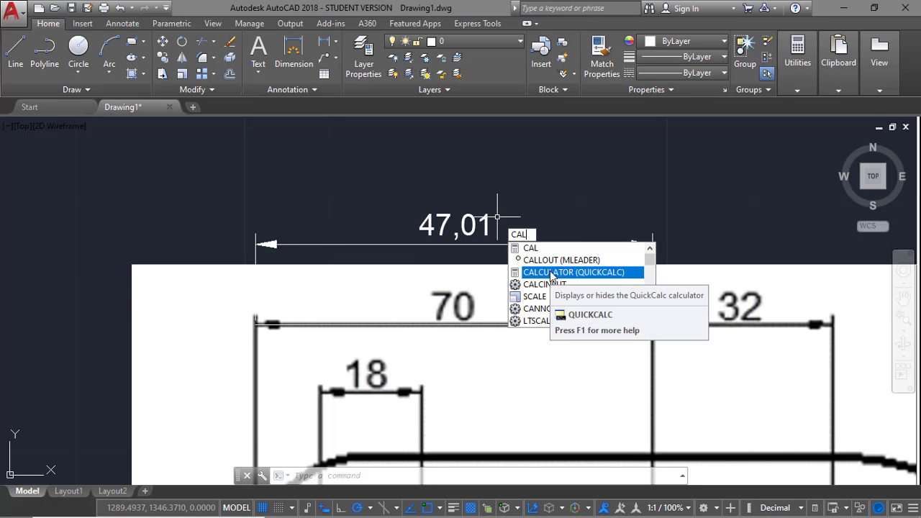
pyautogui.click(546, 249)
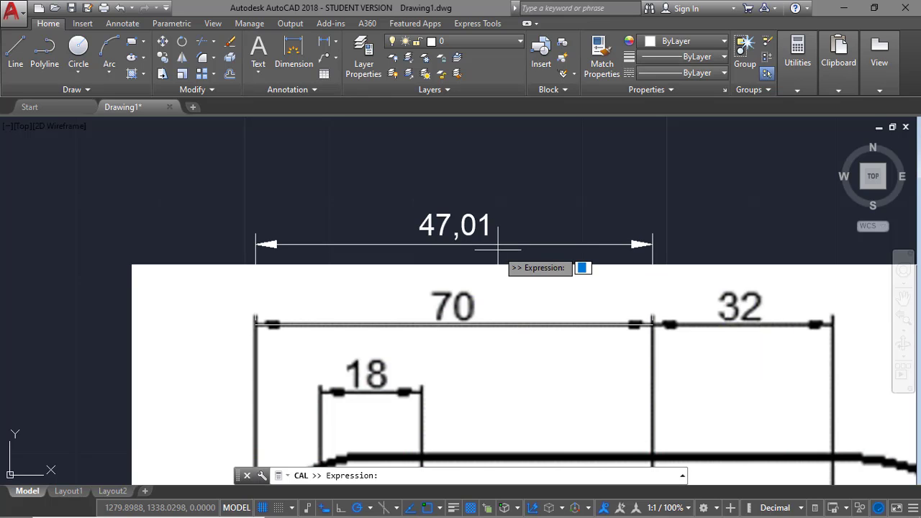
pyautogui.write('70/47.01')
pyautogui.press('Return')
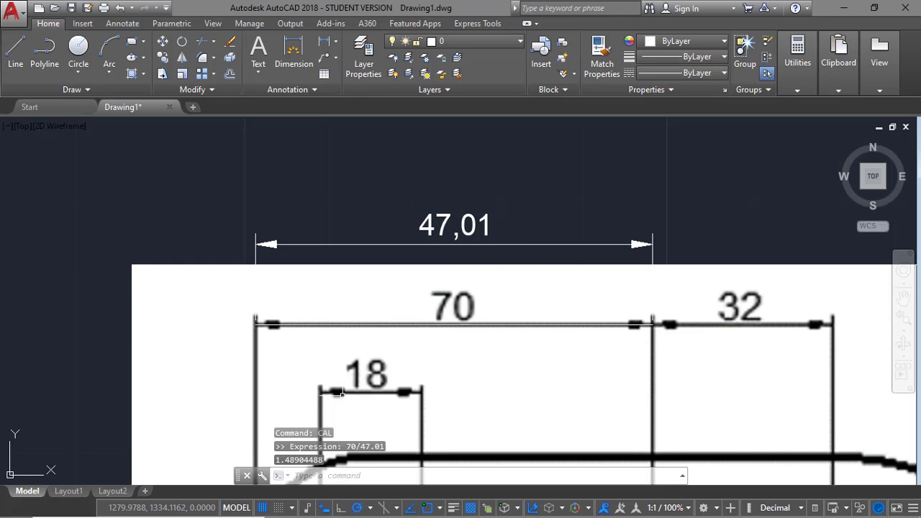
# Copy the calculated result of 70/47.01 from the command history to the clipboard.
pyautogui.click(683, 475)
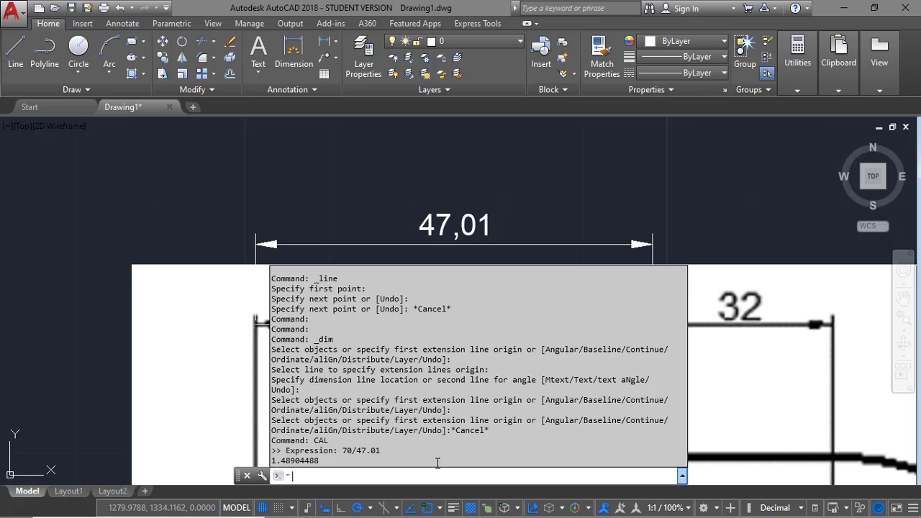
pyautogui.moveTo(321, 460); pyautogui.dragTo(271, 461)
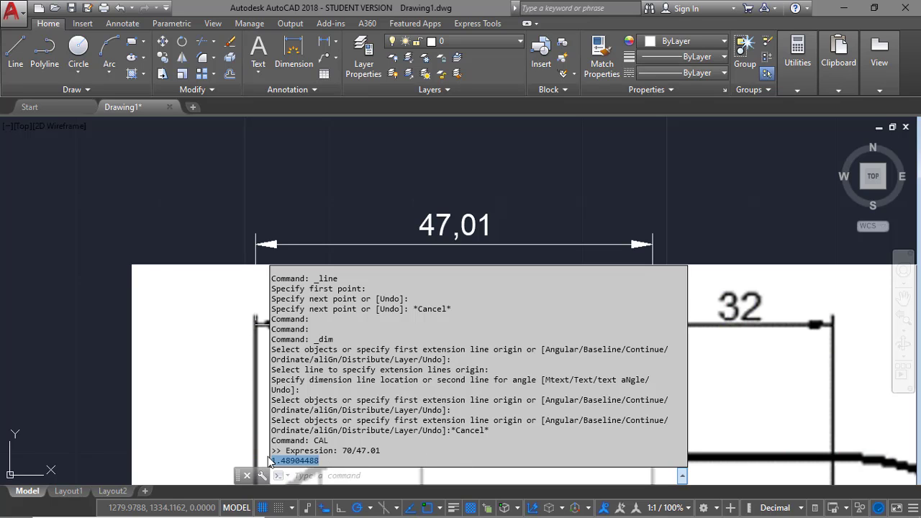
pyautogui.rightClick(285, 462)
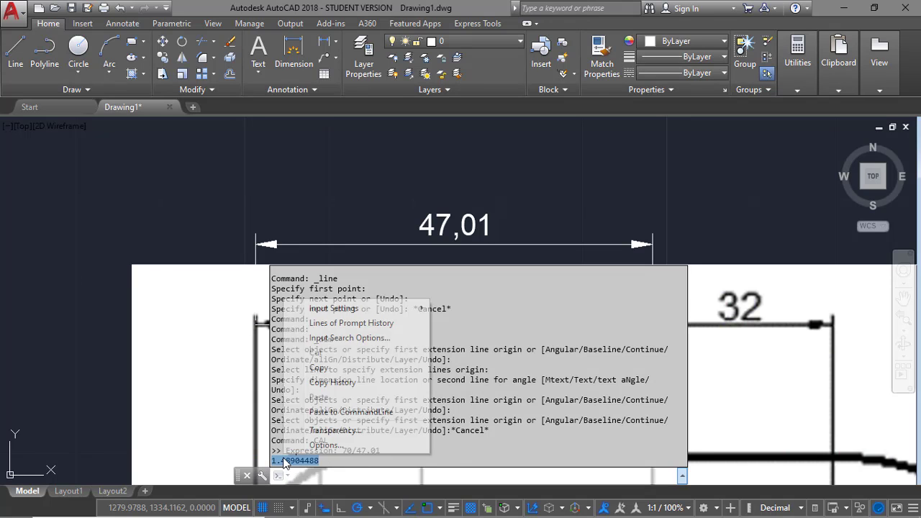
pyautogui.click(321, 368)
pyautogui.click(359, 211)
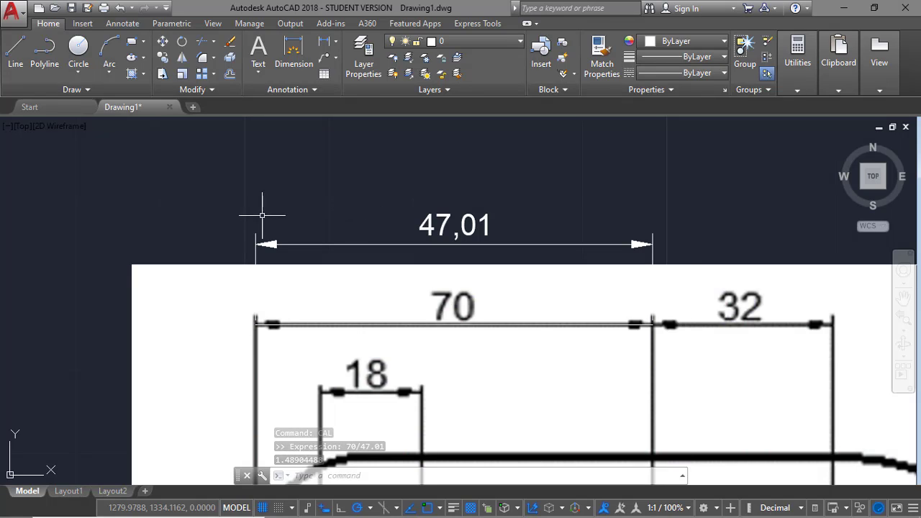
# Scale the image, traced line and its dimension by the copied factor 1.48904488 about the traced line's left endpoint.
pyautogui.write('sc')
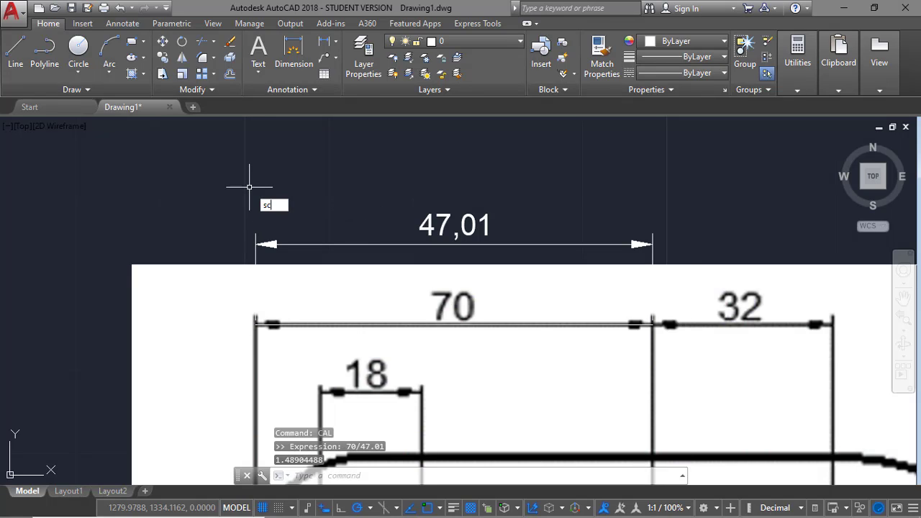
pyautogui.press('Return')
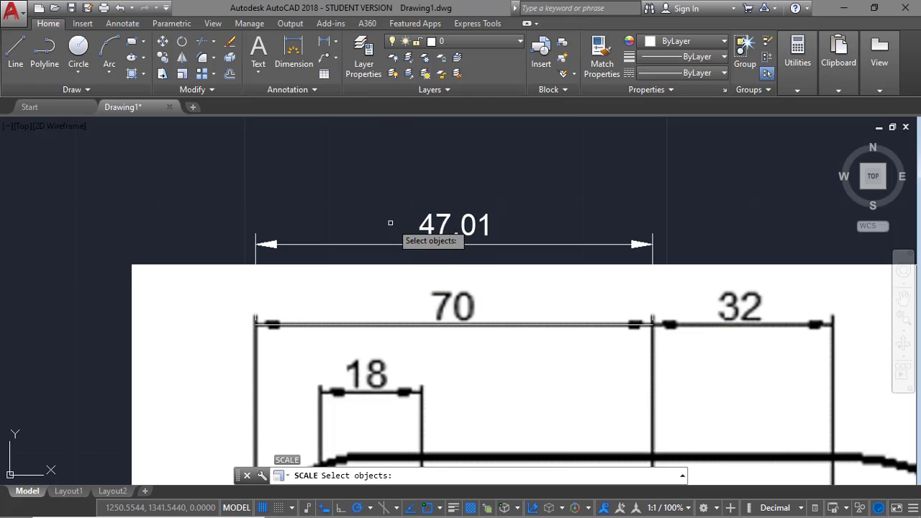
pyautogui.click(409, 259)
pyautogui.click(397, 261)
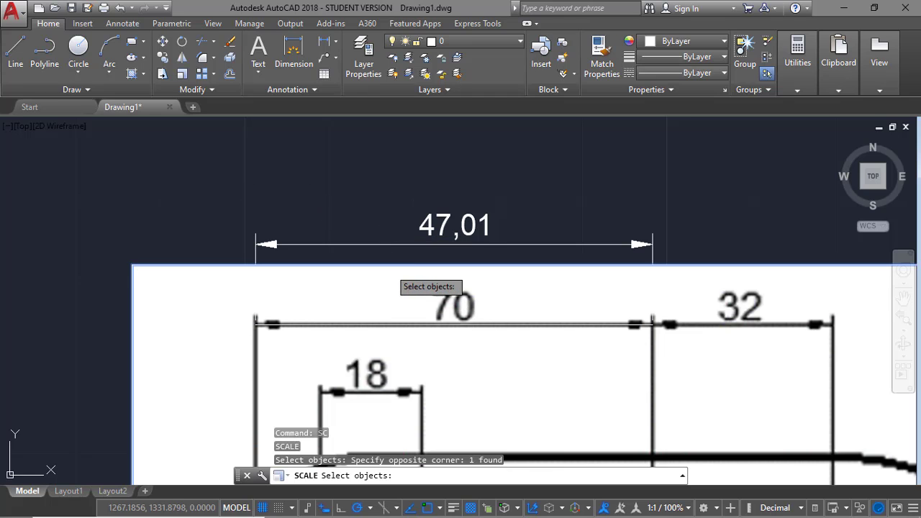
pyautogui.click(345, 324)
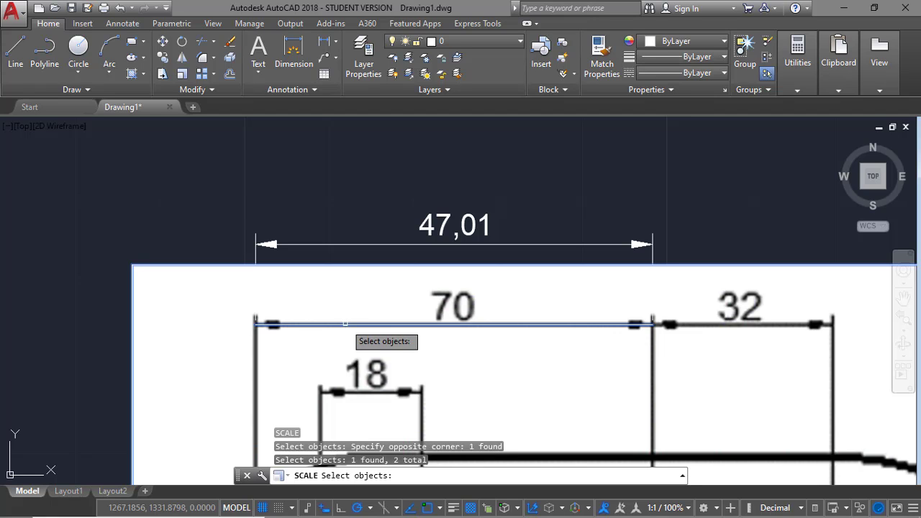
pyautogui.click(438, 245)
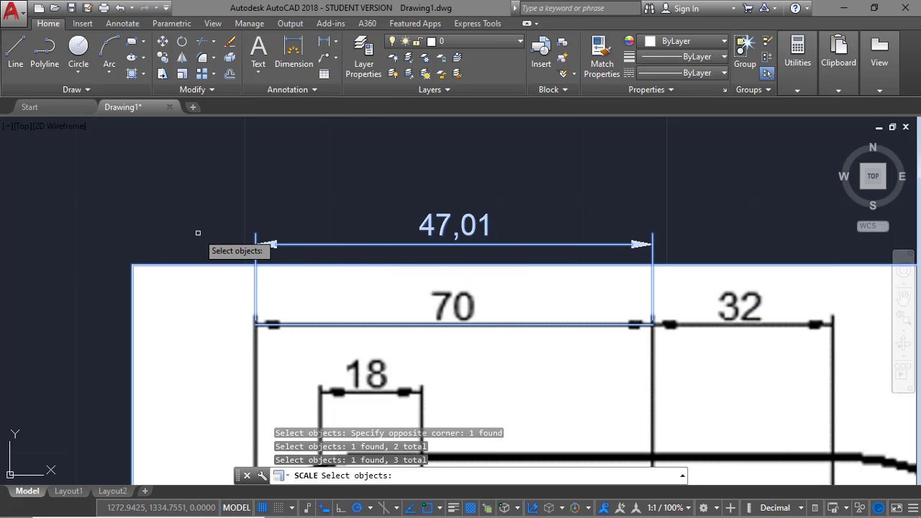
pyautogui.press('Return')
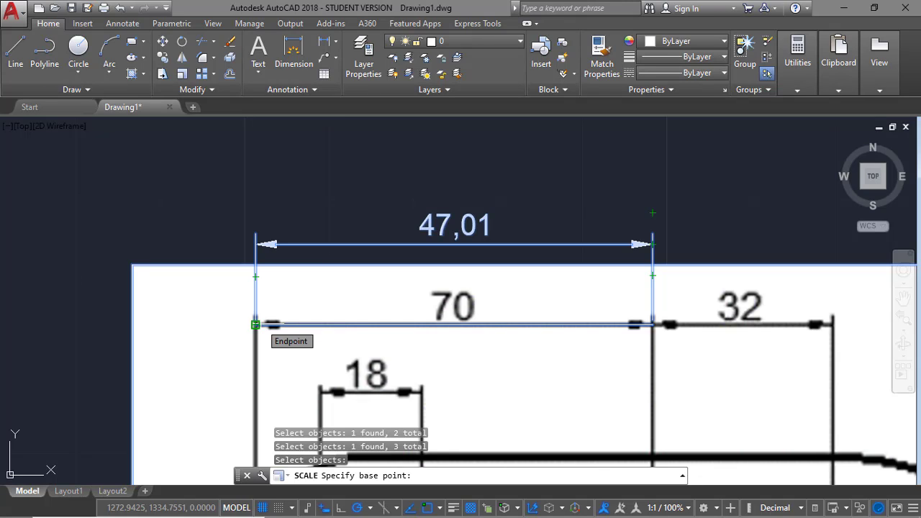
pyautogui.click(256, 324)
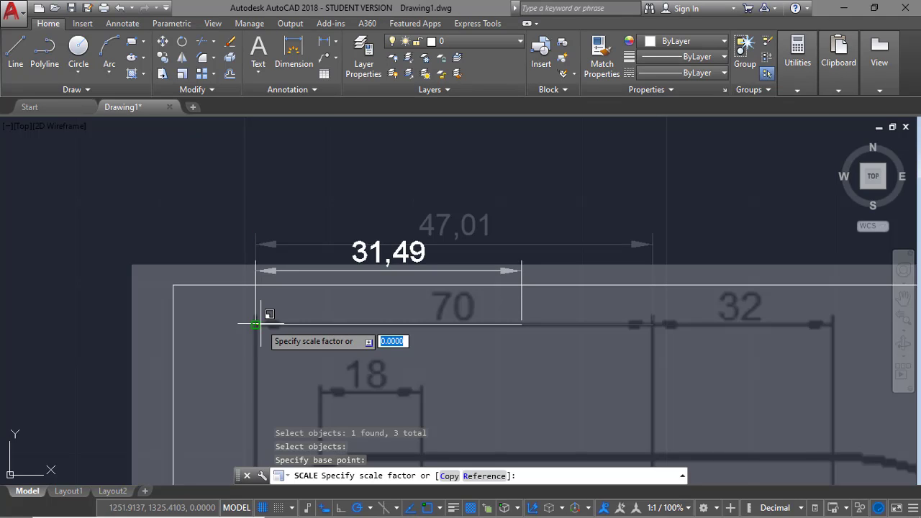
pyautogui.rightClick(525, 476)
pyautogui.click(596, 415)
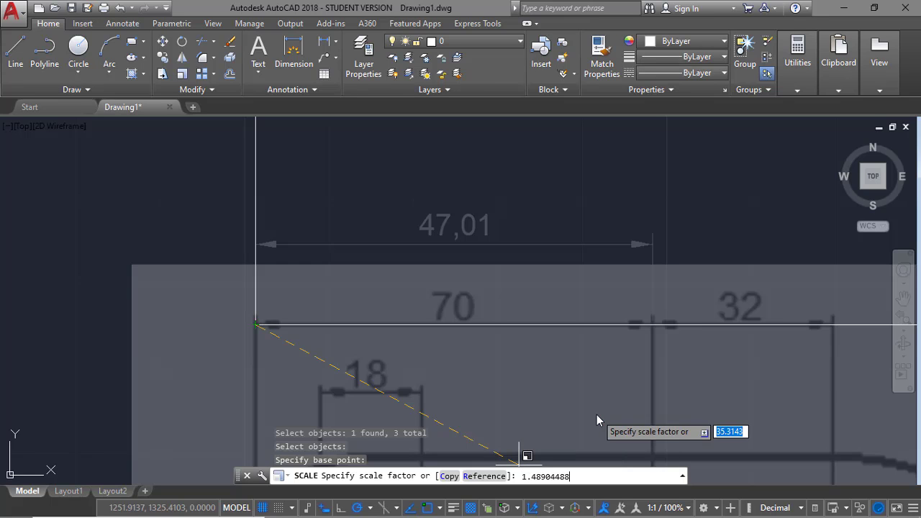
pyautogui.press('Return')
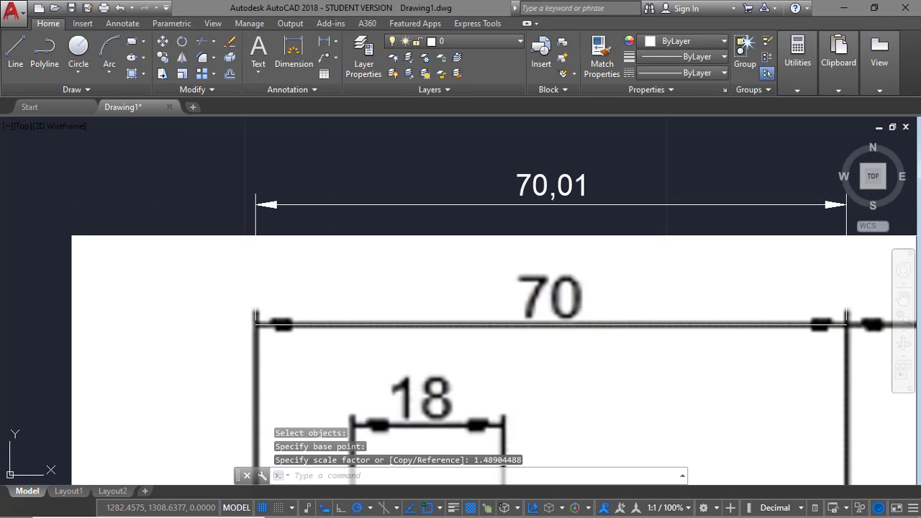
# Delete the dimension above the image and the traced line over its 70 dimension.
pyautogui.click(565, 206)
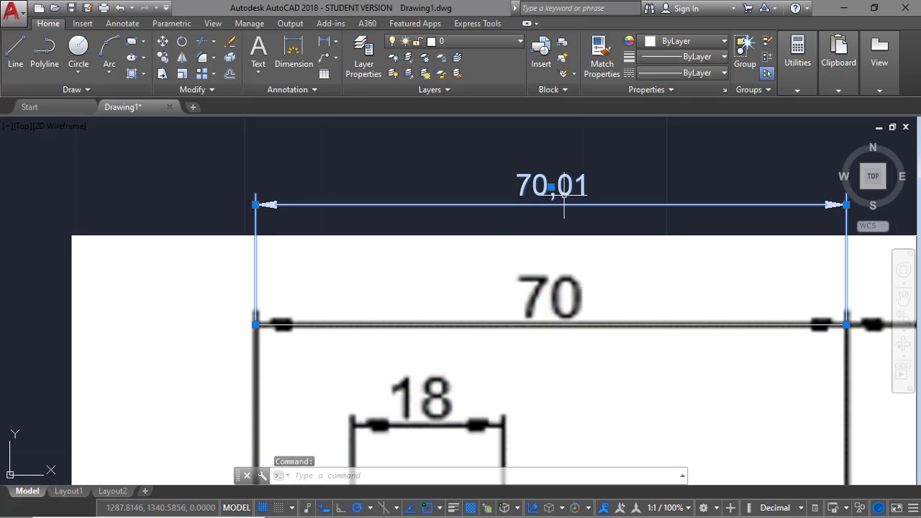
pyautogui.click(559, 324)
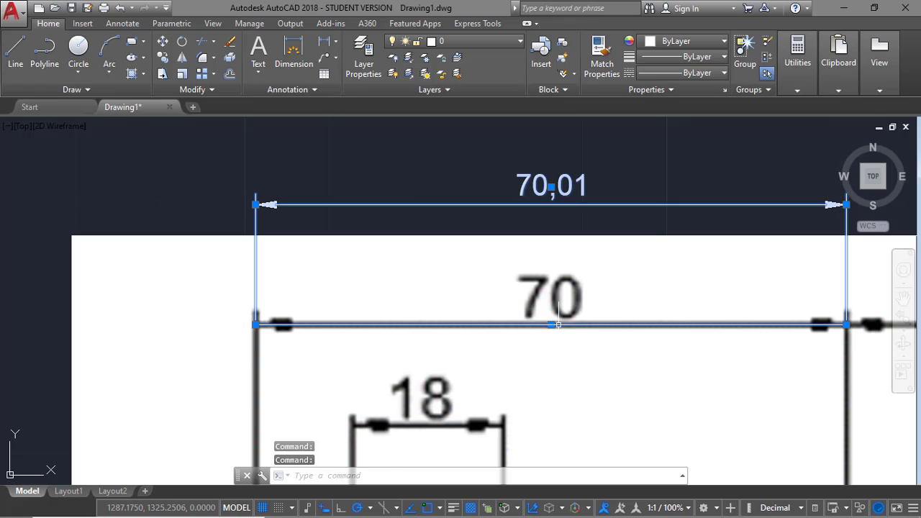
pyautogui.press('Delete')
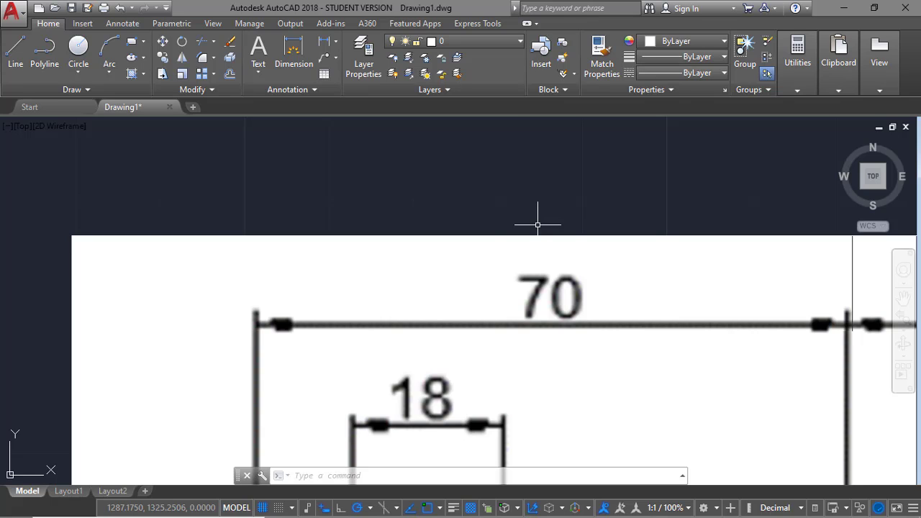
# Zoom to the drawing extents, zoom out, and pan to leave empty space to the right of the image.
pyautogui.write('z')
pyautogui.press('Return')
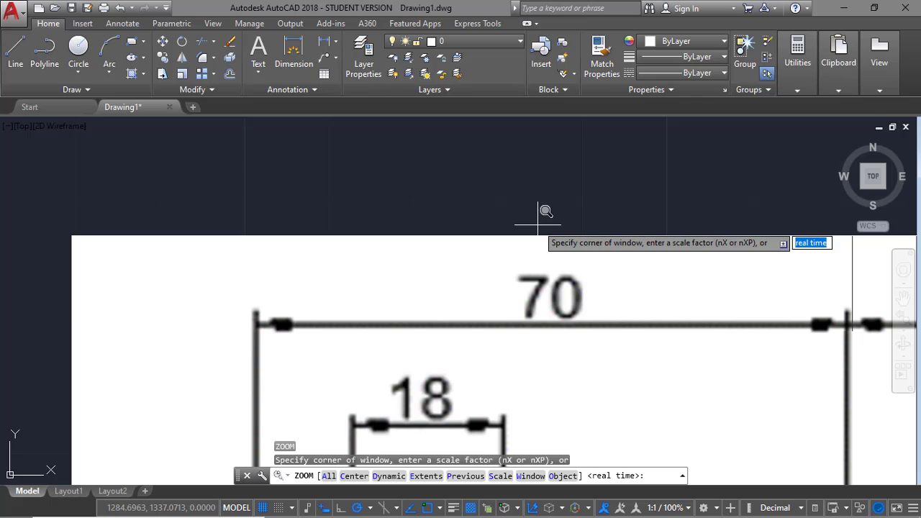
pyautogui.write('e')
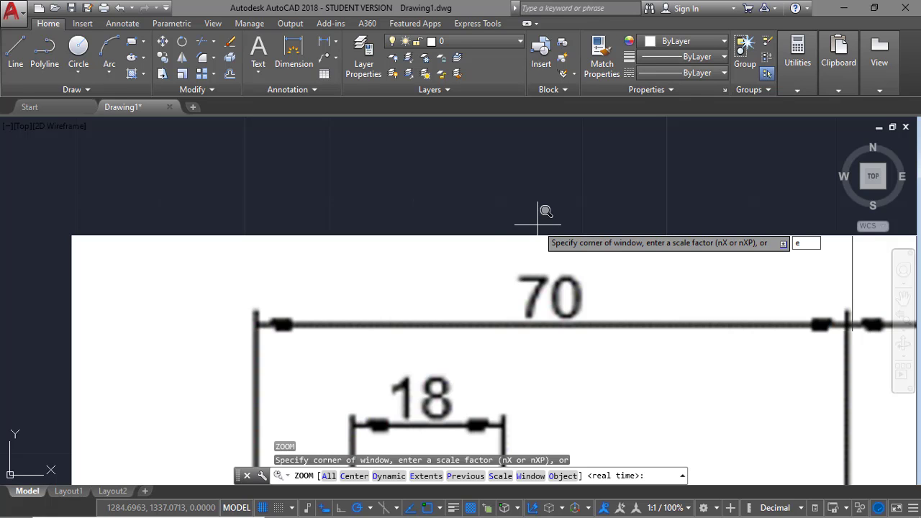
pyautogui.press('Return')
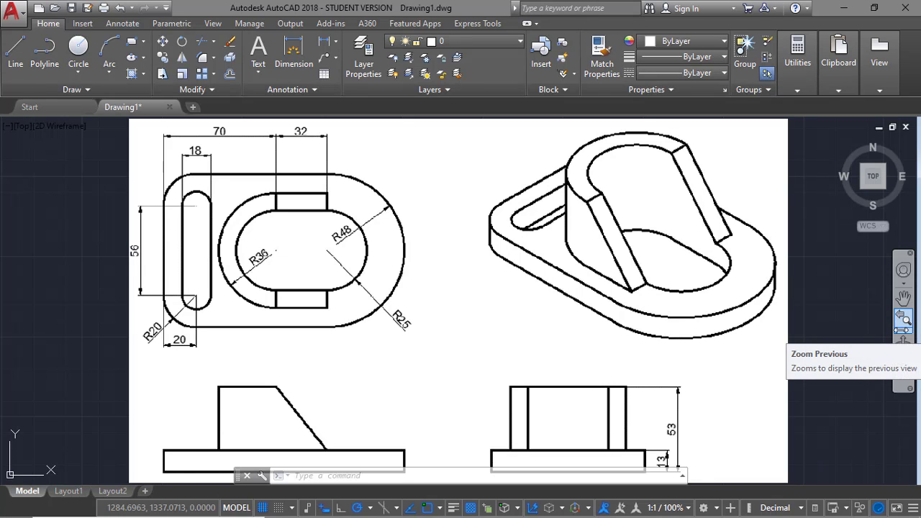
pyautogui.click(904, 329)
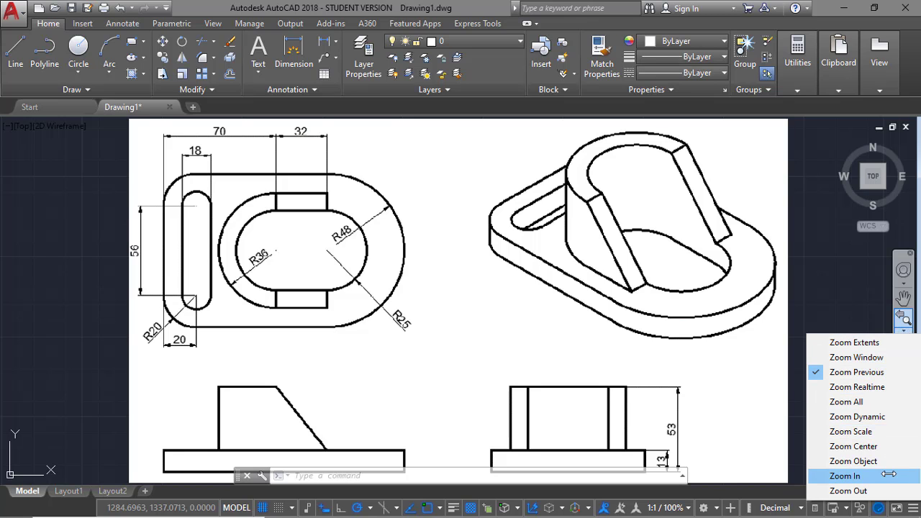
pyautogui.click(863, 491)
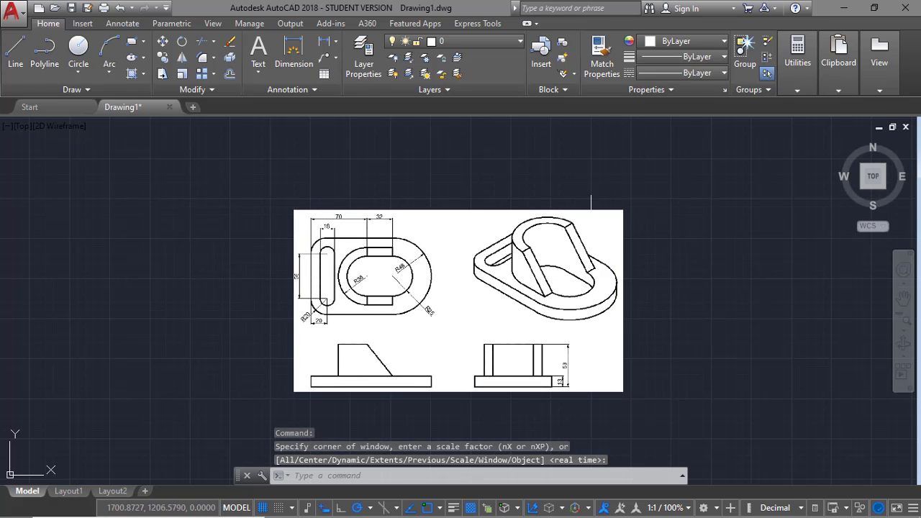
pyautogui.press('Escape')
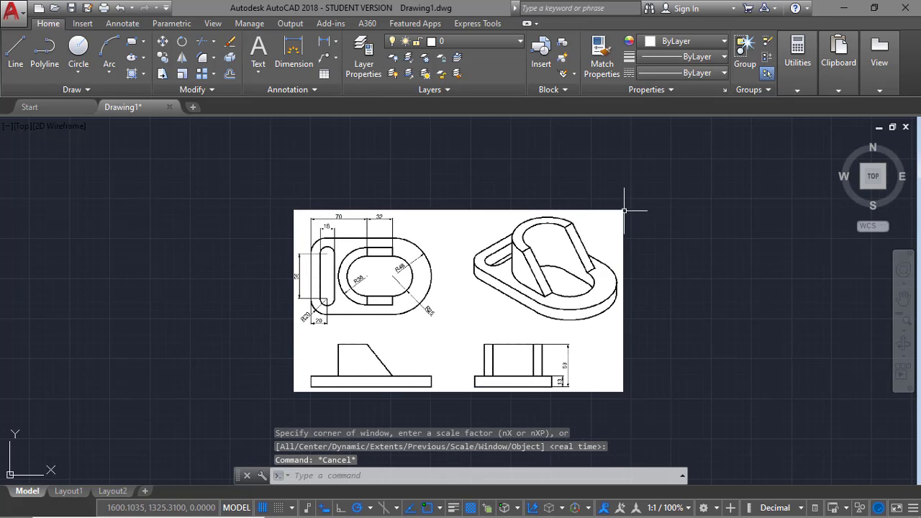
pyautogui.click(904, 298)
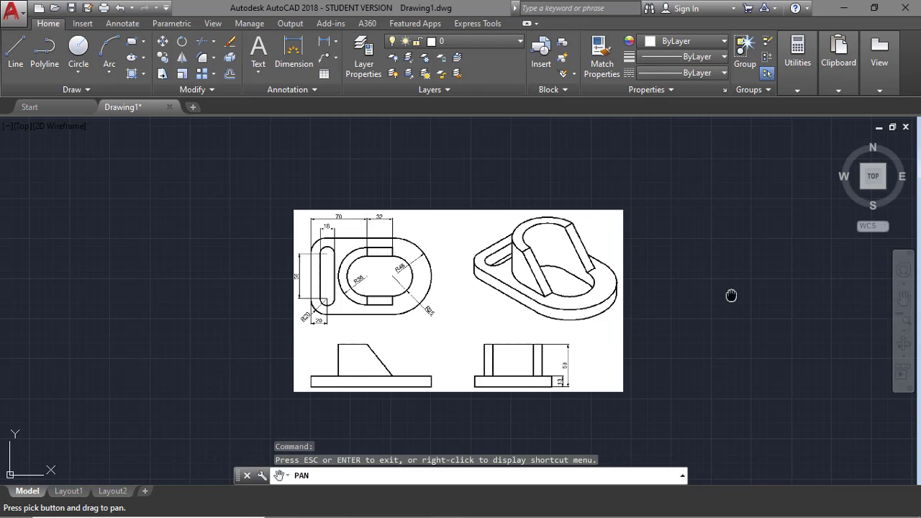
pyautogui.moveTo(730, 294)
pyautogui.mouseDown()
pyautogui.moveTo(481, 305)
pyautogui.moveTo(533, 286)
pyautogui.moveTo(504, 289)
pyautogui.mouseUp()
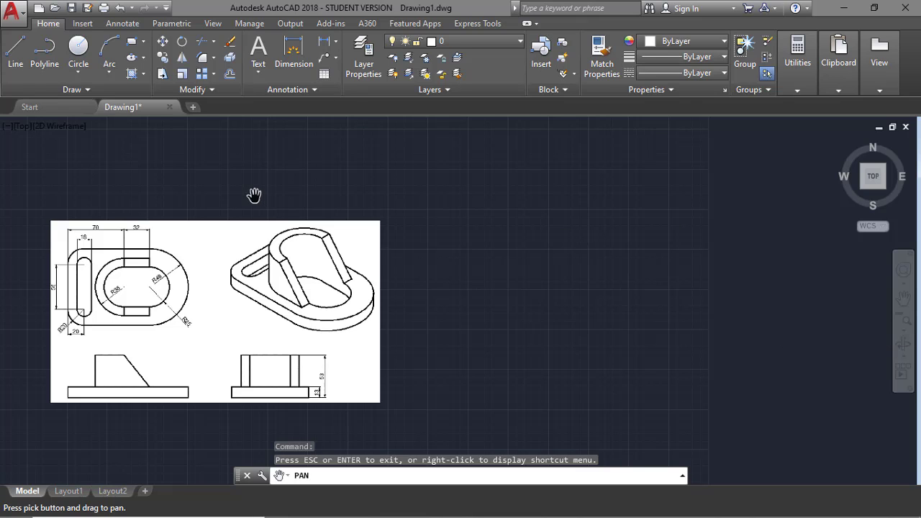
pyautogui.press('Escape')
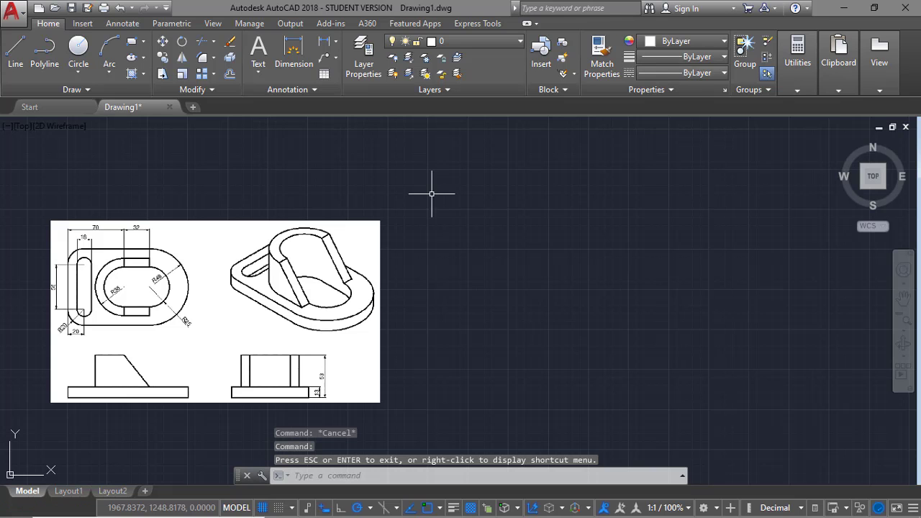
# Copy the double border and title block from the recent drawing CAD03-1 to the clipboard and return to Drawing1.
pyautogui.click(69, 105)
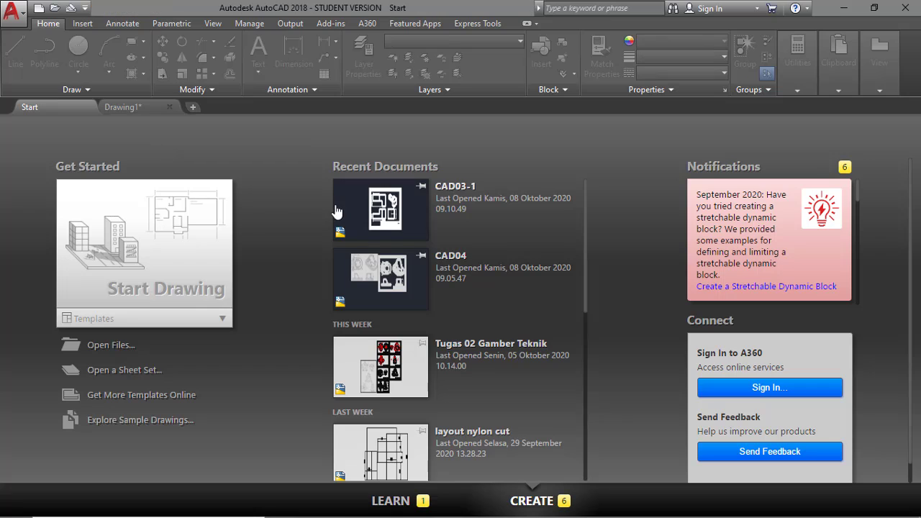
pyautogui.click(456, 202)
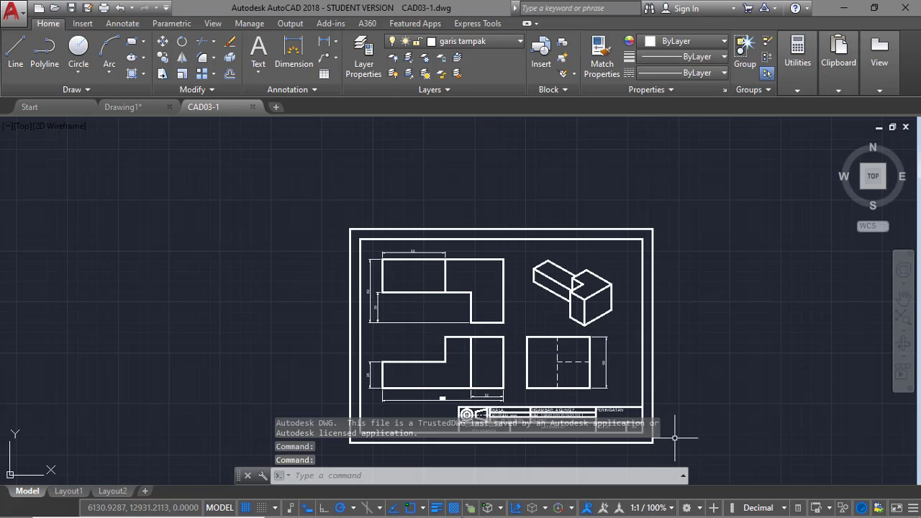
pyautogui.click(668, 449)
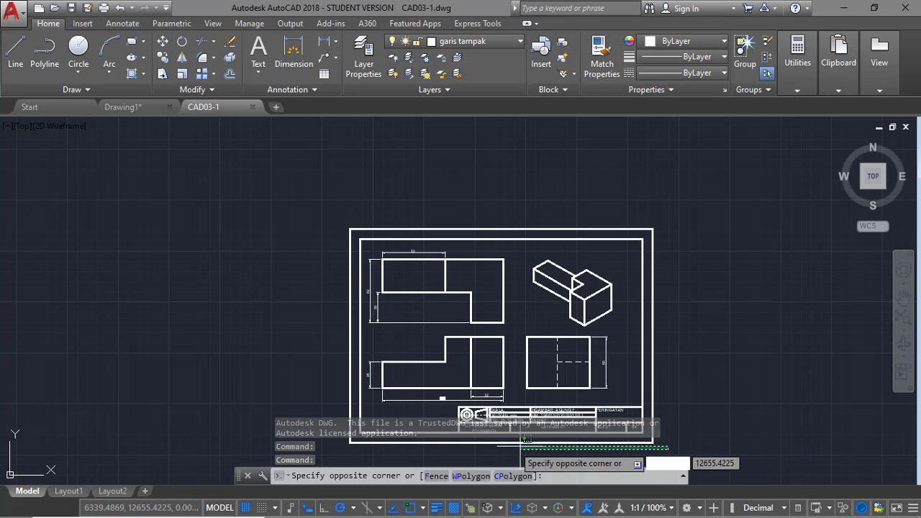
pyautogui.click(441, 398)
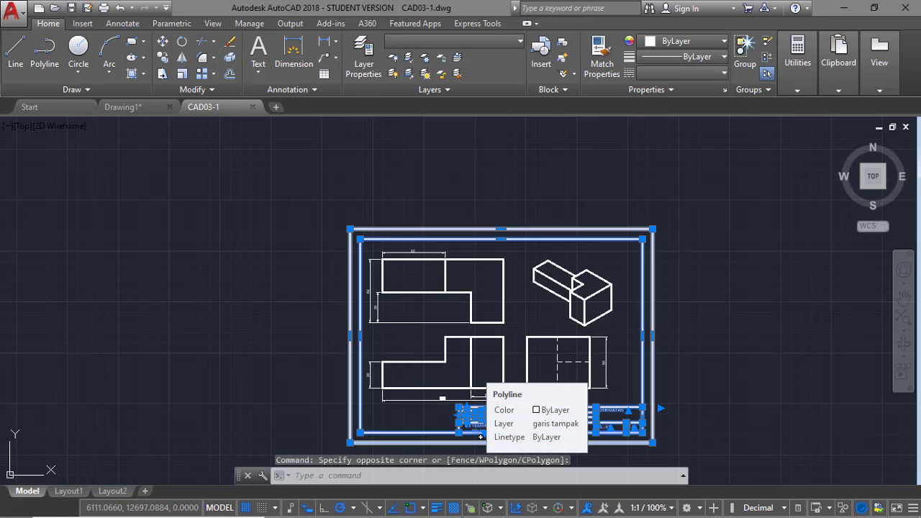
pyautogui.hotkey('ctrl', 'c')
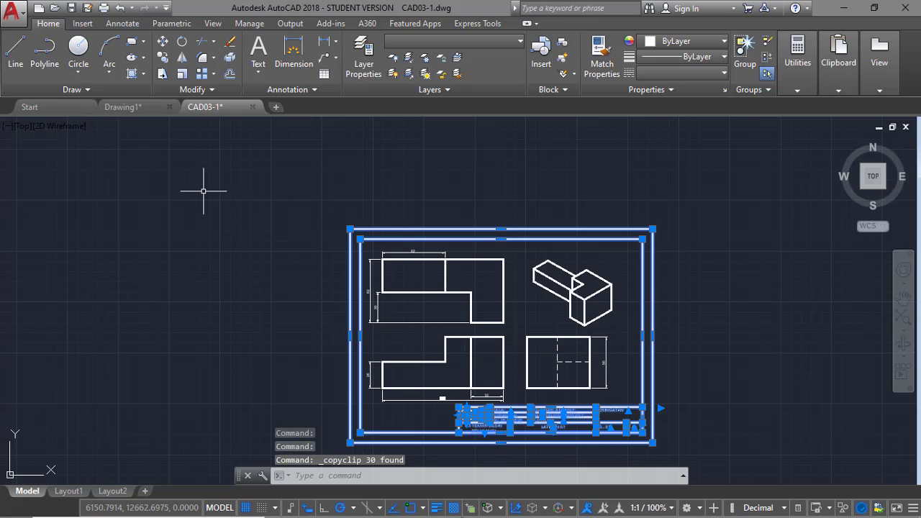
pyautogui.click(133, 115)
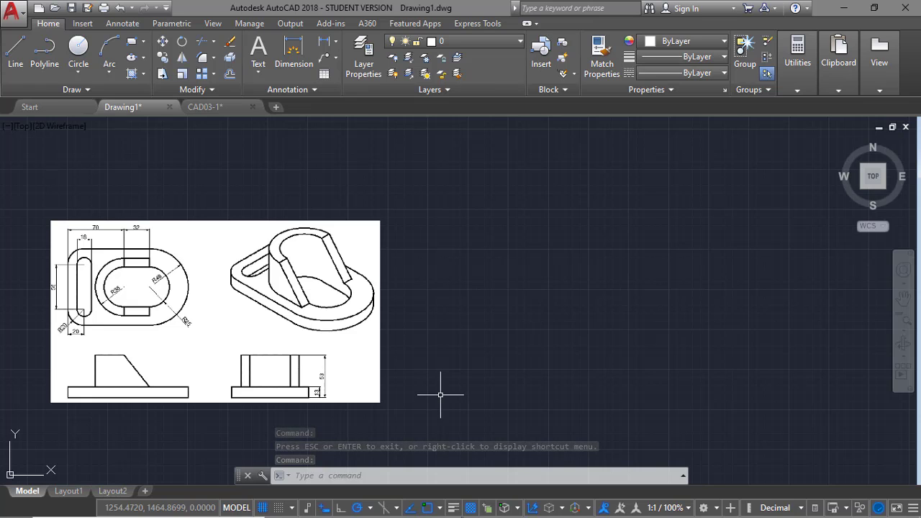
# Paste the copied double border and title block into the empty area beside the reference image.
pyautogui.write('l')
pyautogui.press('Return')
pyautogui.hotkey('ctrl', 'v')
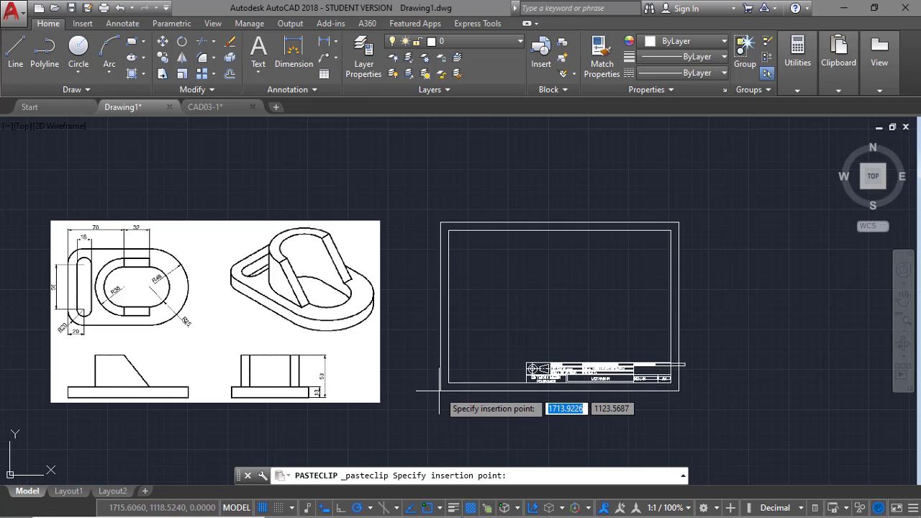
pyautogui.click(439, 392)
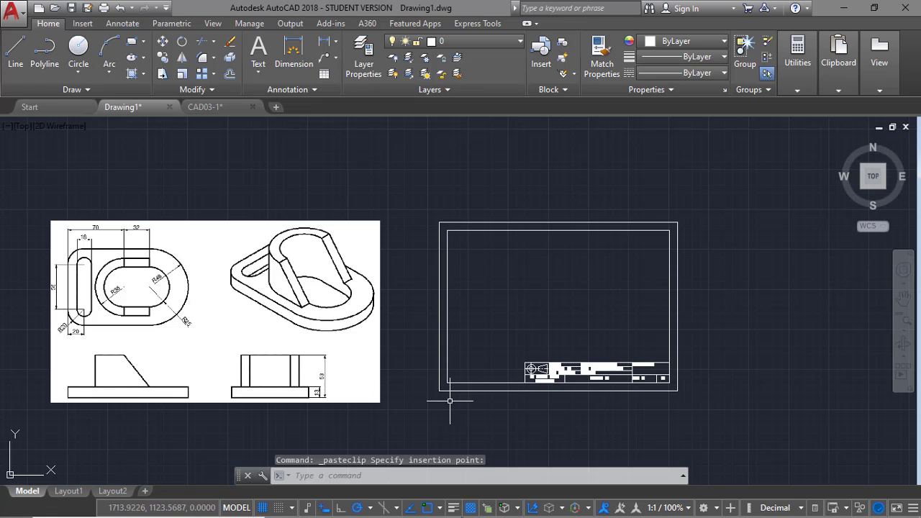
pyautogui.press('Escape')
pyautogui.click(444, 360)
pyautogui.click(416, 333)
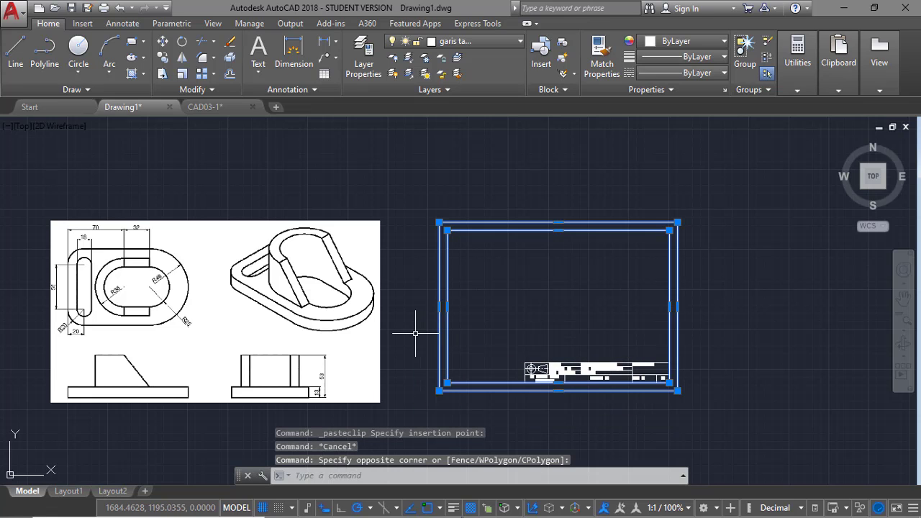
pyautogui.press('Escape')
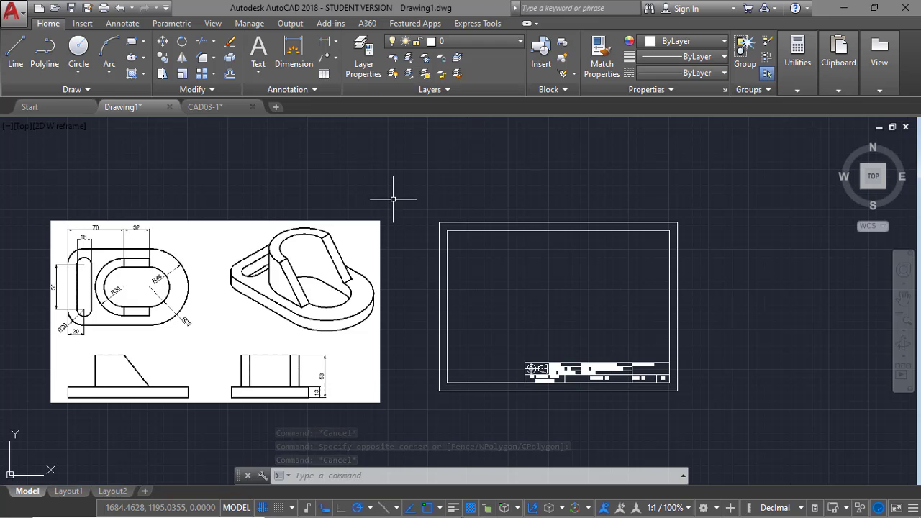
# Create a new layer named "tak tampak" in the layer properties.
pyautogui.click(365, 69)
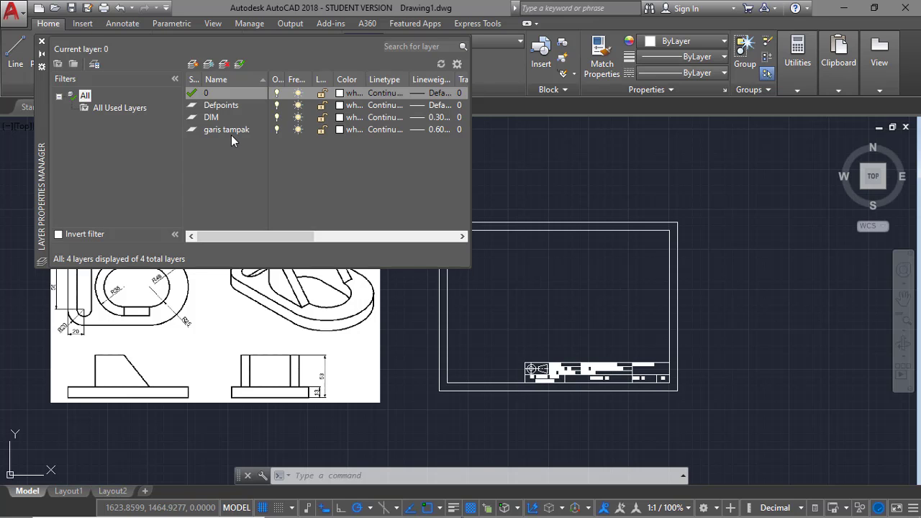
pyautogui.click(194, 66)
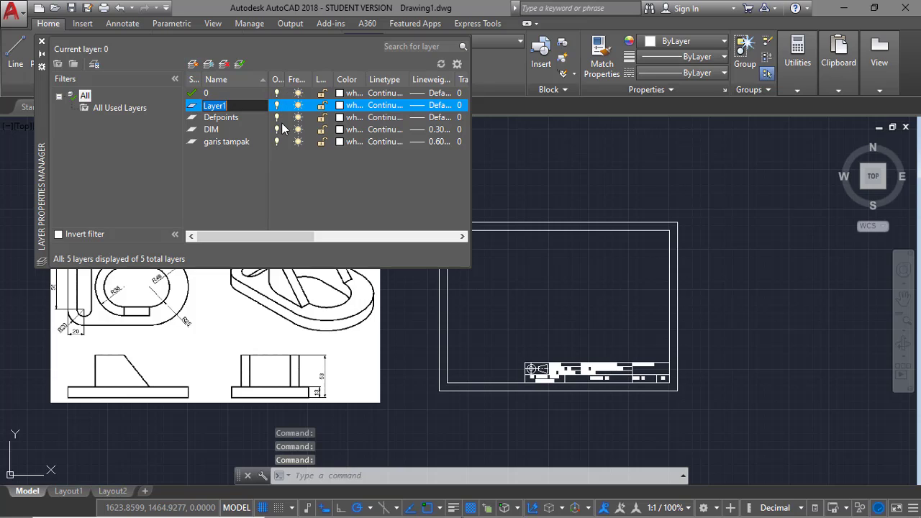
pyautogui.write('tak tam')
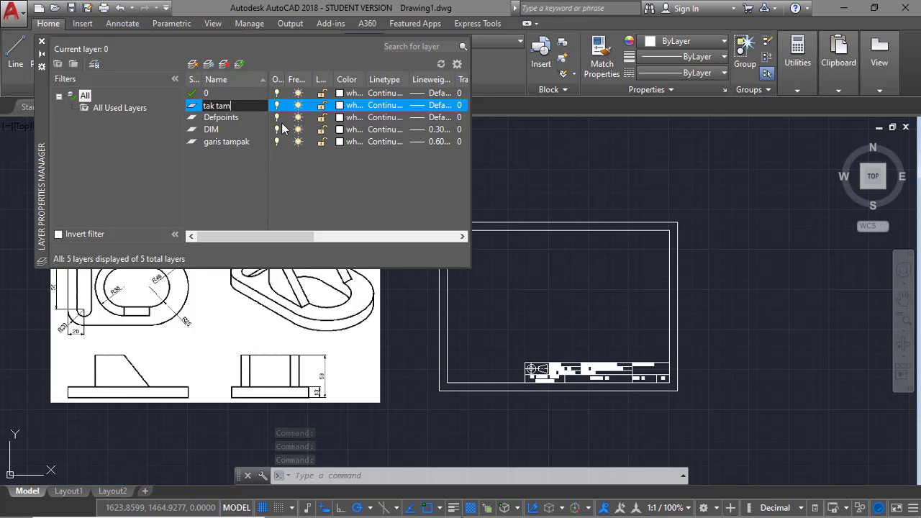
pyautogui.write('pak')
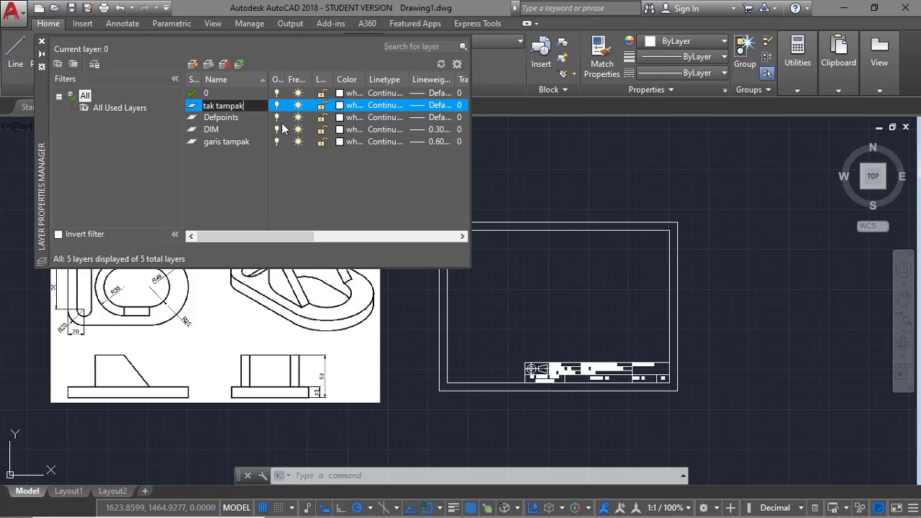
pyautogui.press('Return')
pyautogui.press('Return')
pyautogui.press('Return')
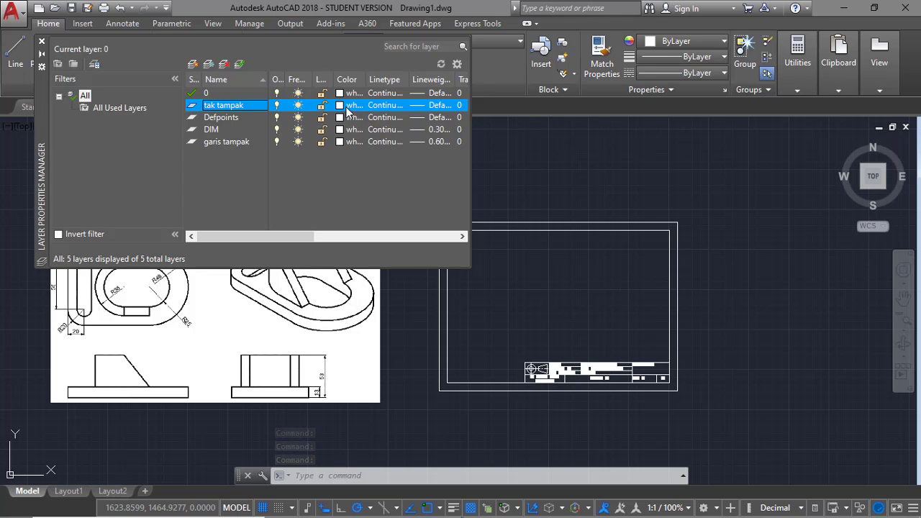
# Load the HIDDEN linetype from acadiso.lin and assign it to the tak tampak layer.
pyautogui.click(351, 108)
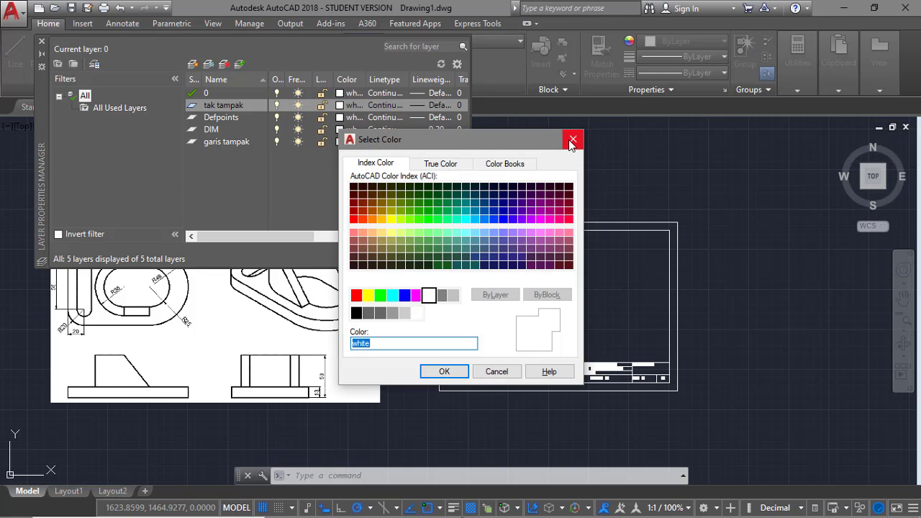
pyautogui.click(572, 141)
pyautogui.click(395, 105)
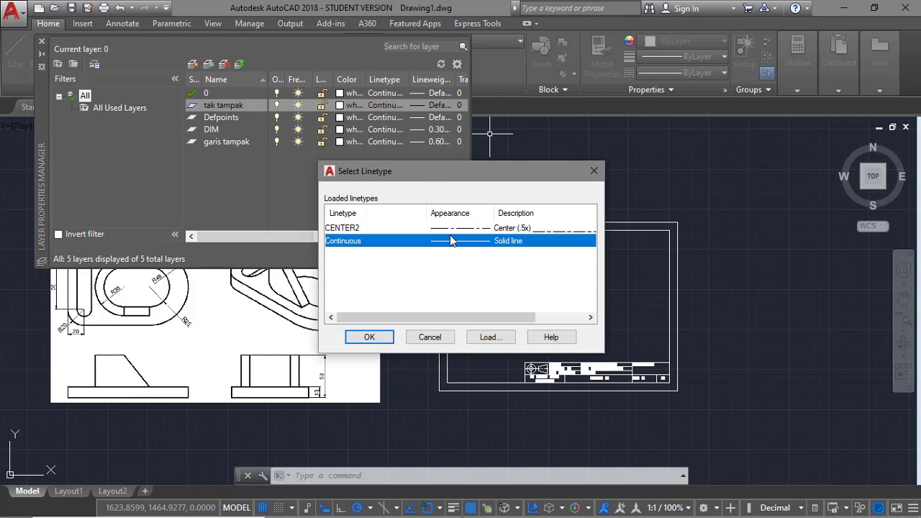
pyautogui.click(479, 337)
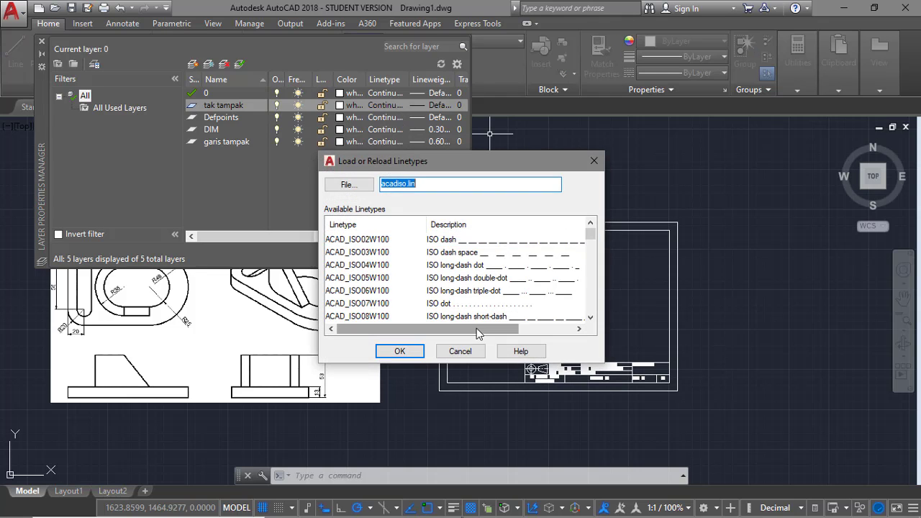
pyautogui.click(592, 245)
pyautogui.moveTo(592, 245); pyautogui.dragTo(596, 285)
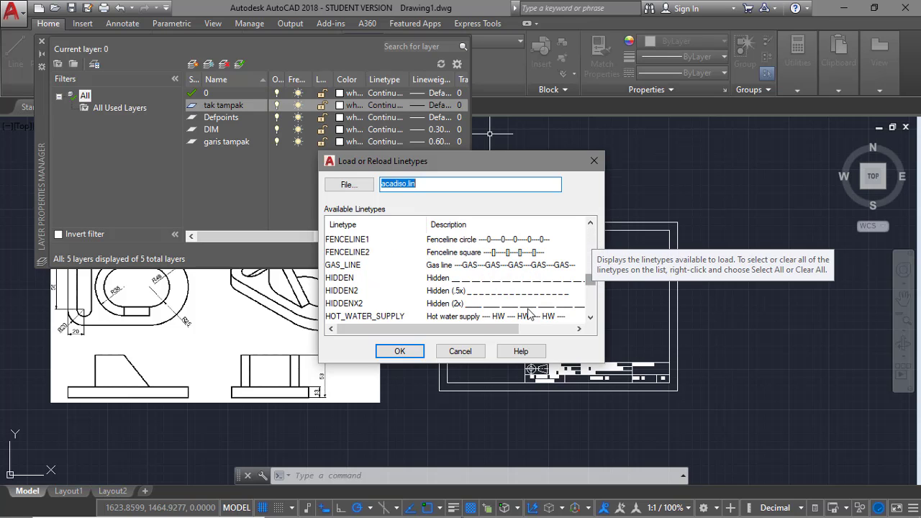
pyautogui.click(344, 279)
pyautogui.click(400, 352)
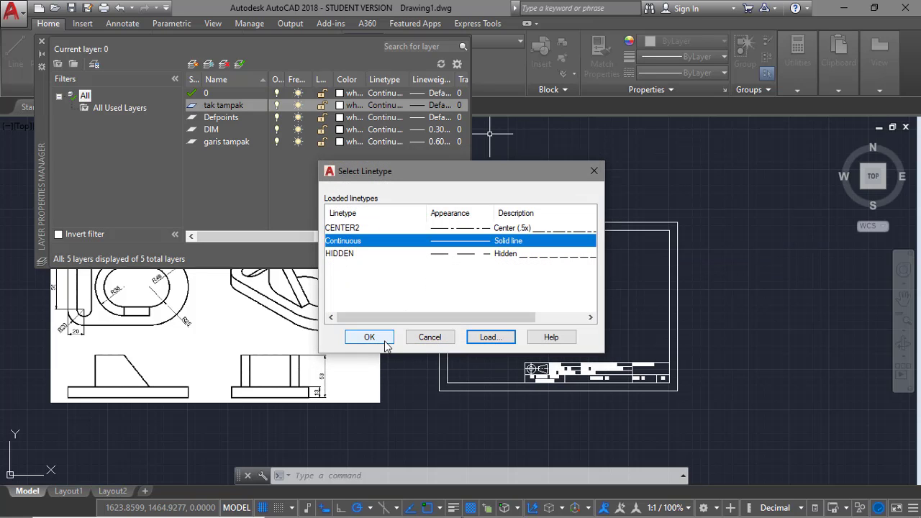
pyautogui.click(407, 256)
pyautogui.click(376, 340)
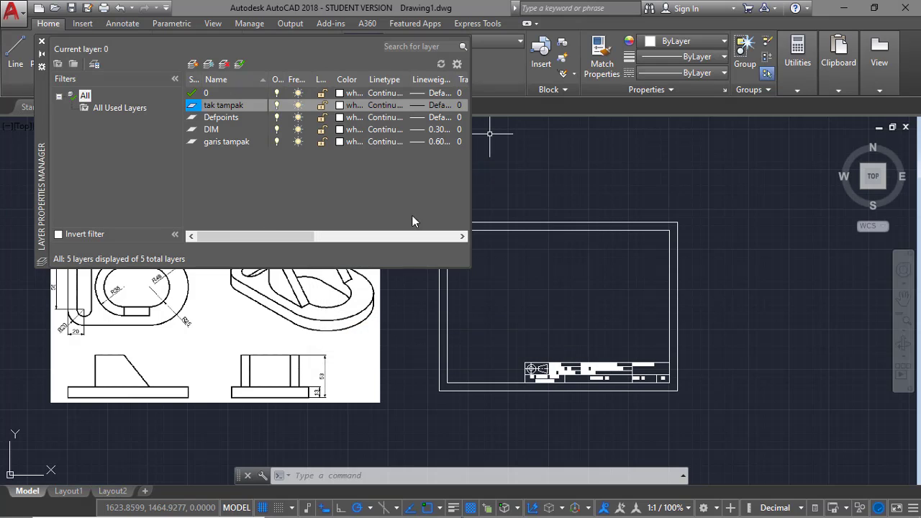
# Set the lineweight of the tak tampak layer to 0.30 mm.
pyautogui.click(447, 106)
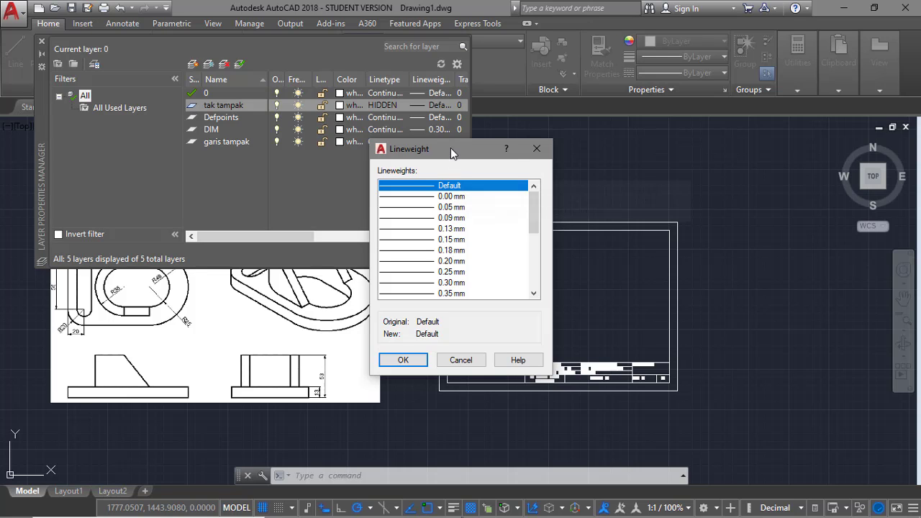
pyautogui.moveTo(452, 153); pyautogui.dragTo(581, 145)
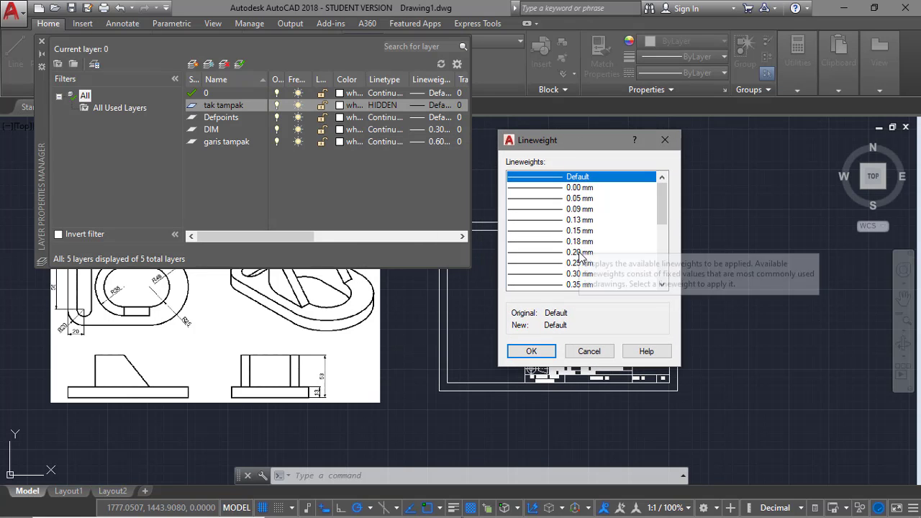
pyautogui.click(556, 275)
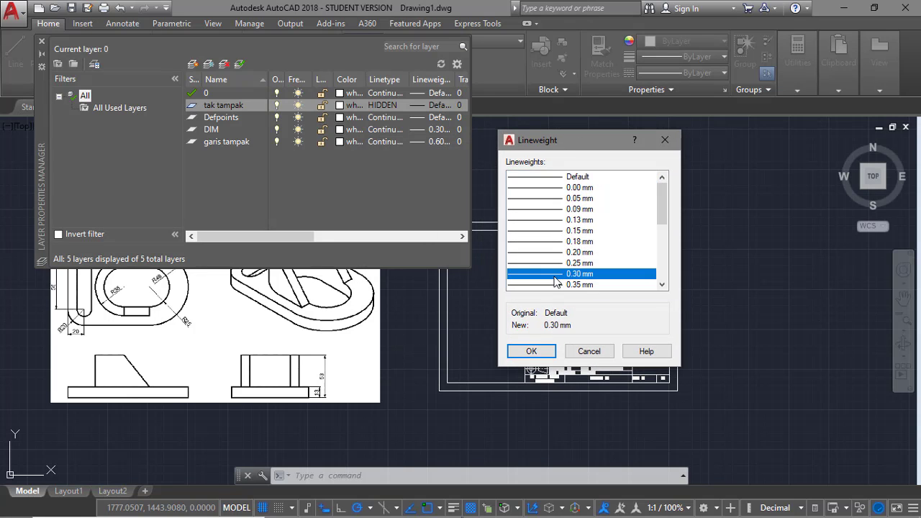
pyautogui.click(545, 349)
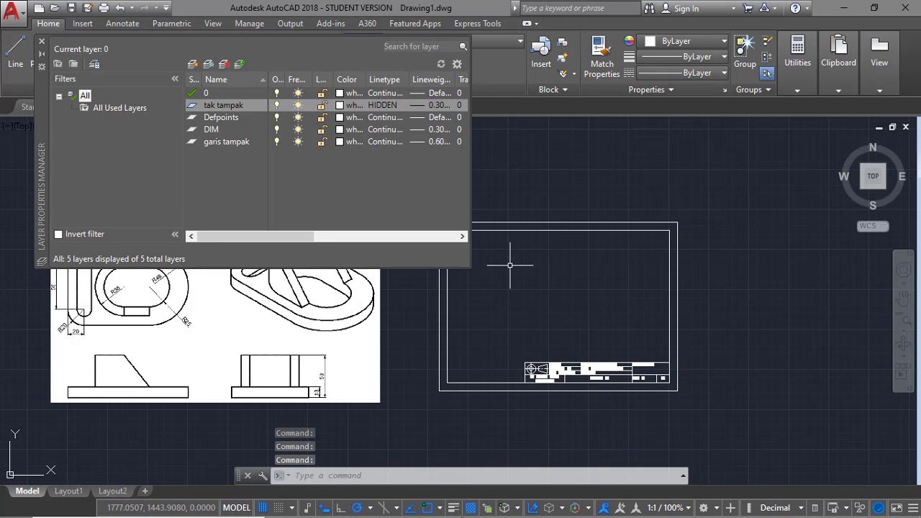
# Check the lineweight of the garis tampak layer and close the layer properties.
pyautogui.click(433, 144)
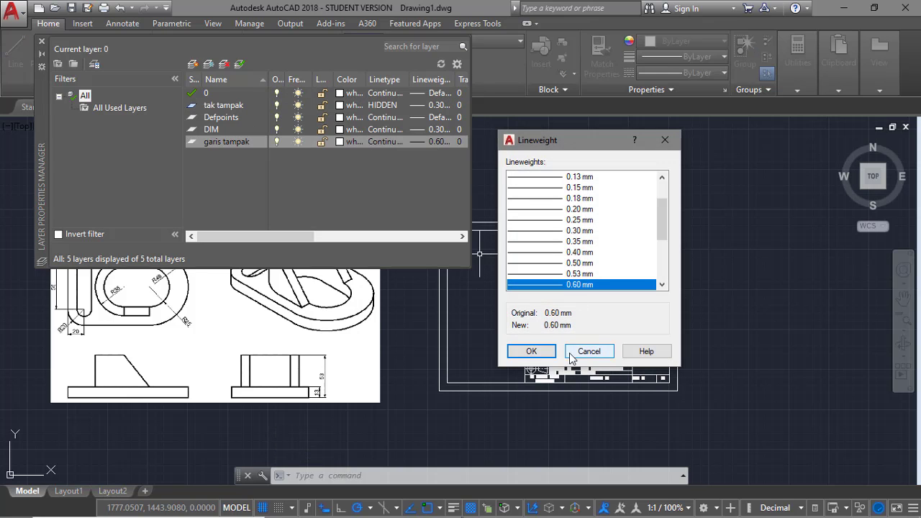
pyautogui.click(533, 352)
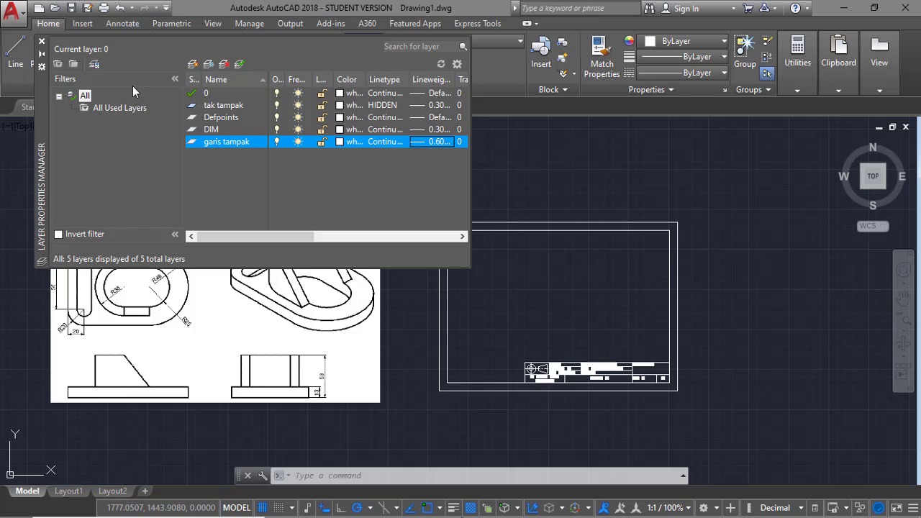
pyautogui.click(213, 106)
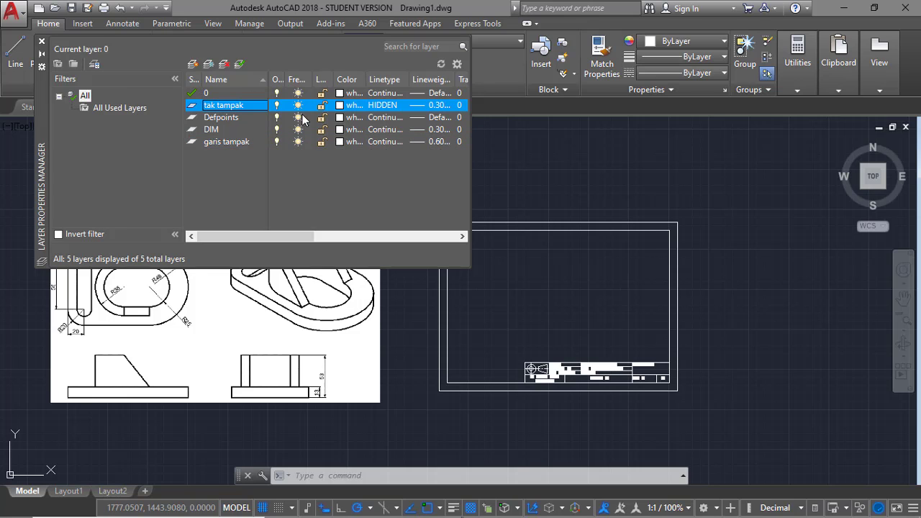
pyautogui.click(41, 42)
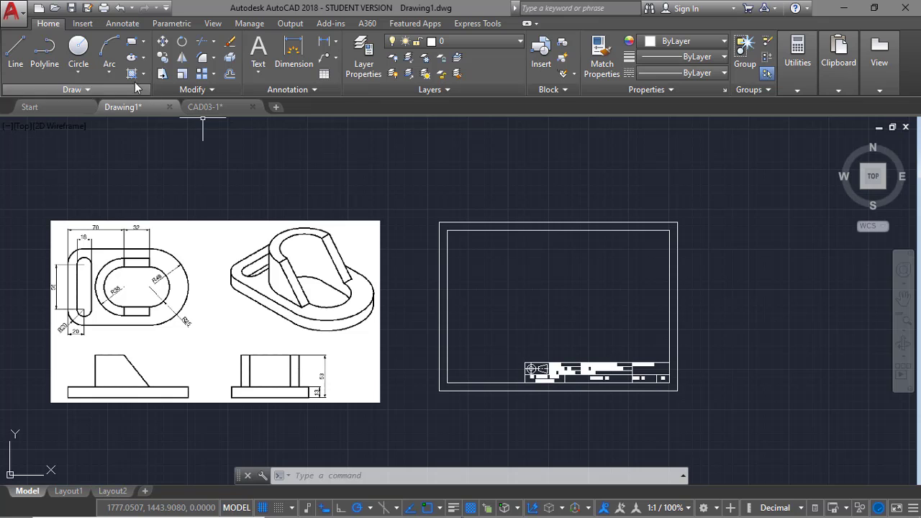
# Make garis tampak the current layer and draw a rectangle from the pasted border's lower-right corner to the relative point -420,297.
pyautogui.click(133, 45)
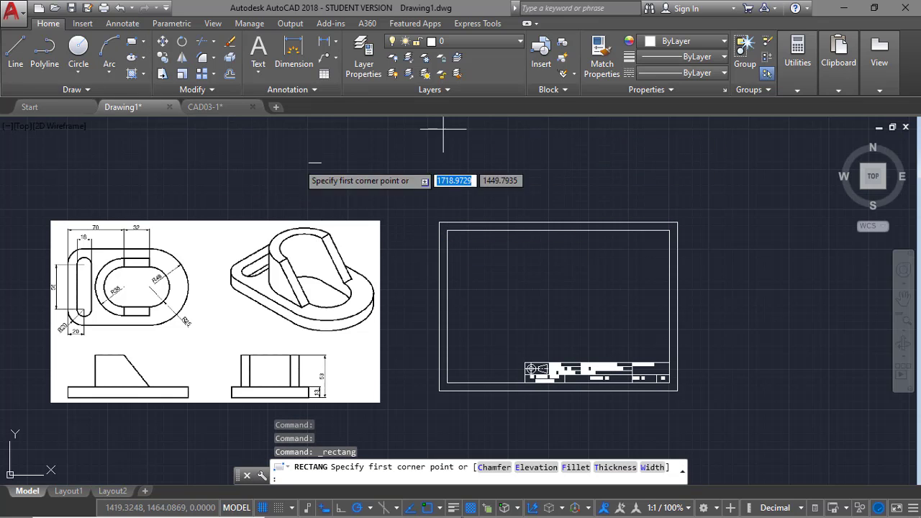
pyautogui.click(487, 46)
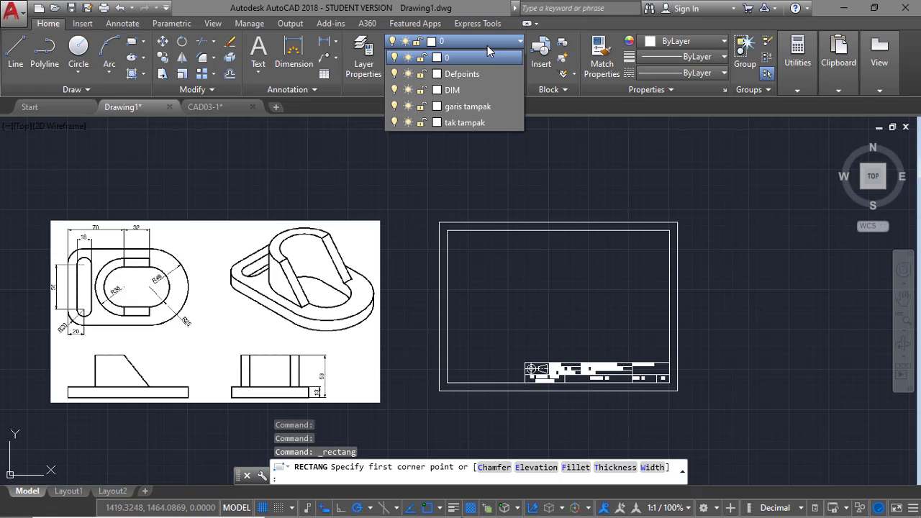
pyautogui.click(491, 104)
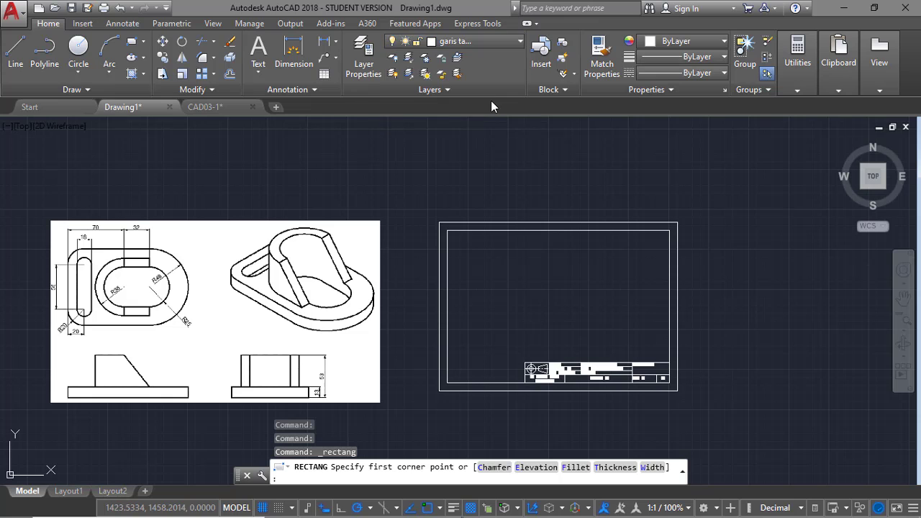
pyautogui.click(678, 390)
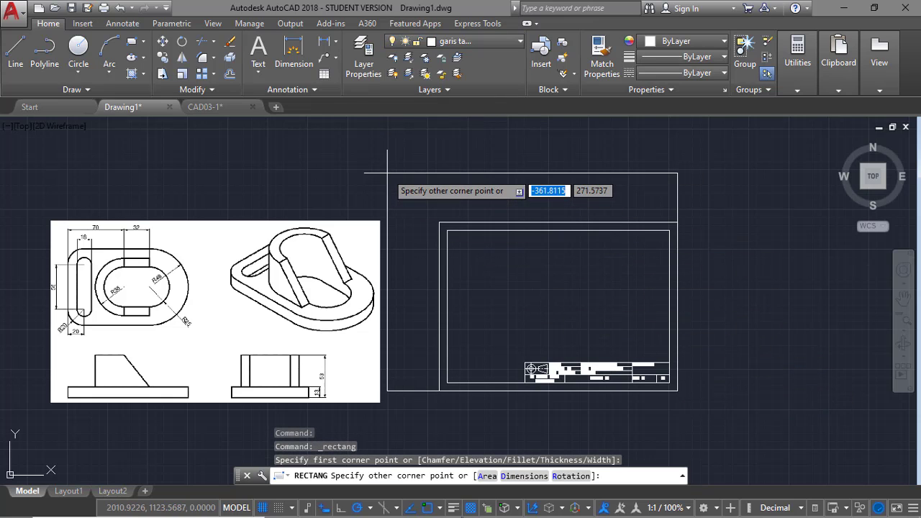
pyautogui.write('-420')
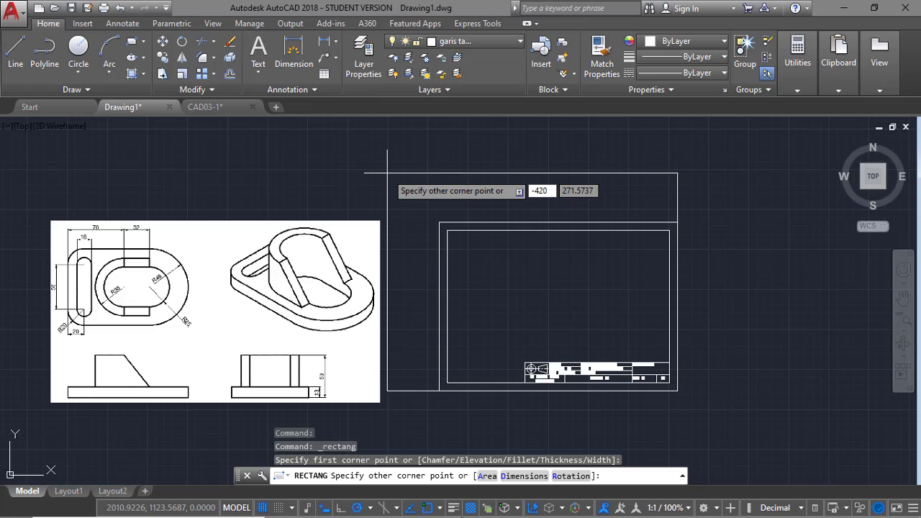
pyautogui.press('Tab')
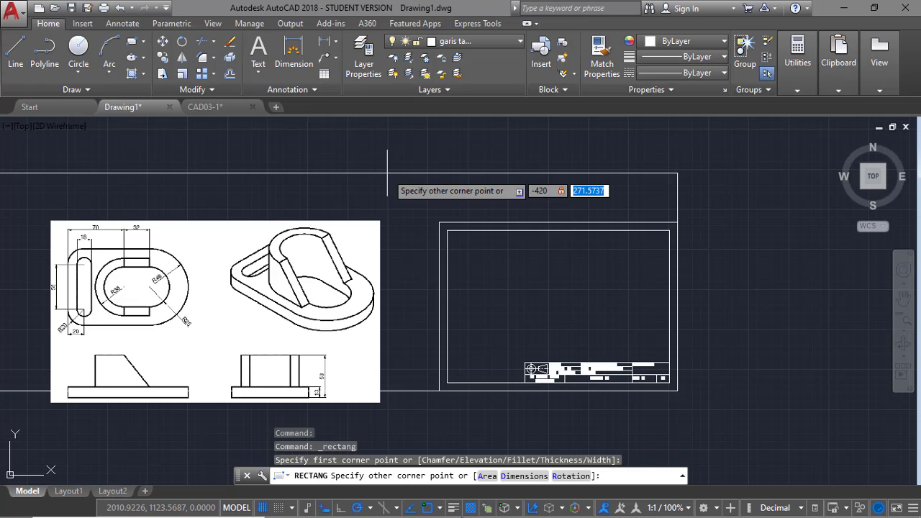
pyautogui.write('297')
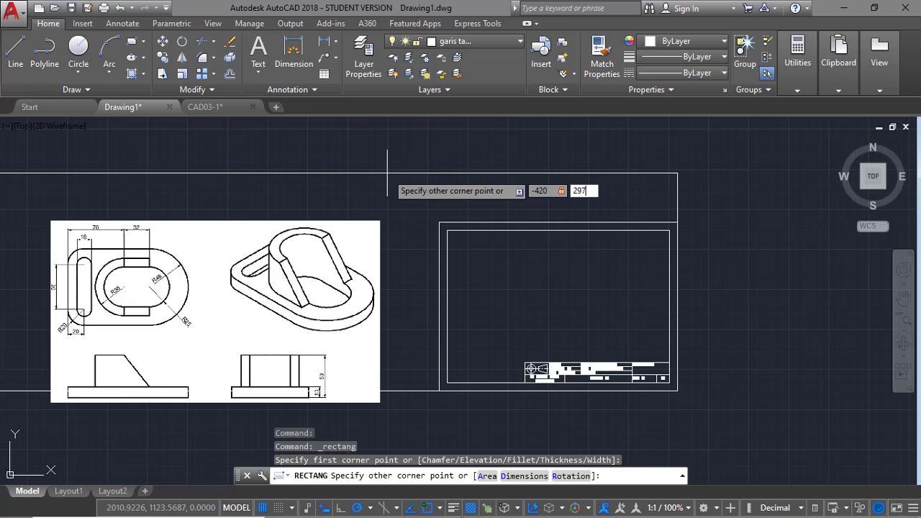
pyautogui.press('Return')
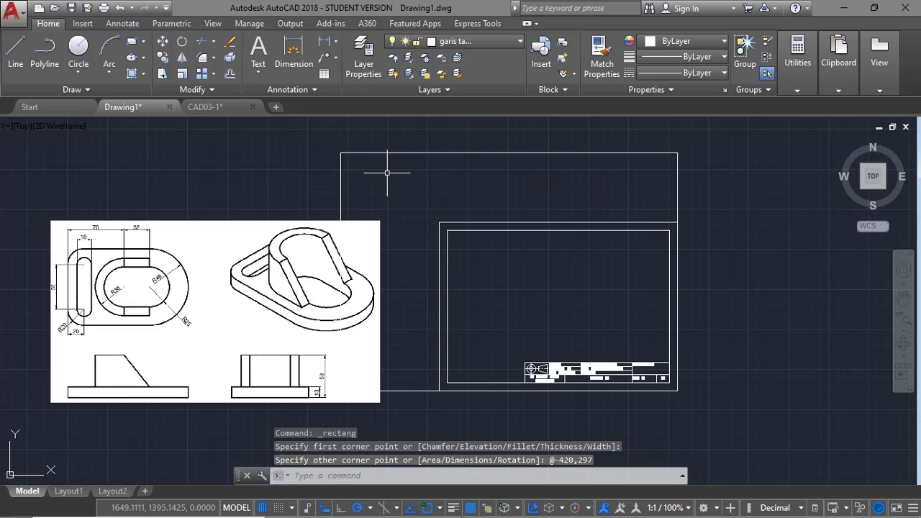
# Delete the two smaller pasted border rectangles around the title block.
pyautogui.click(494, 262)
pyautogui.click(426, 210)
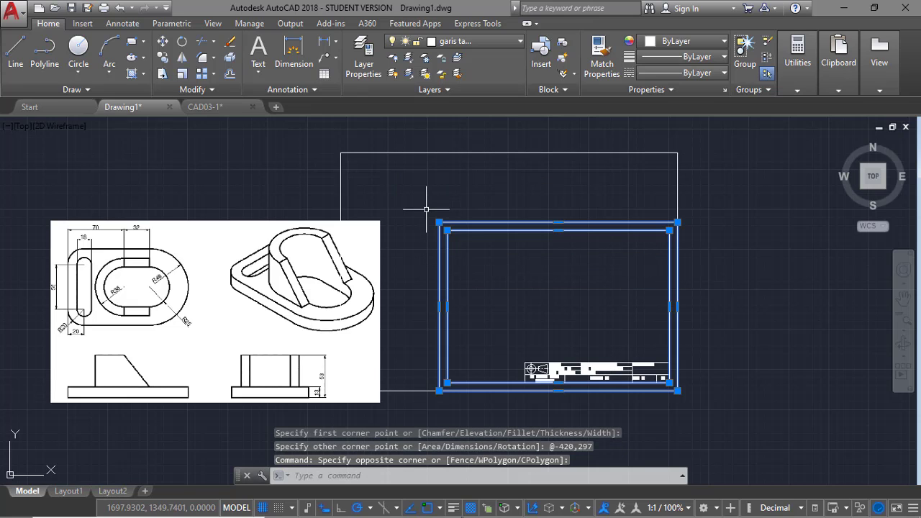
pyautogui.press('Delete')
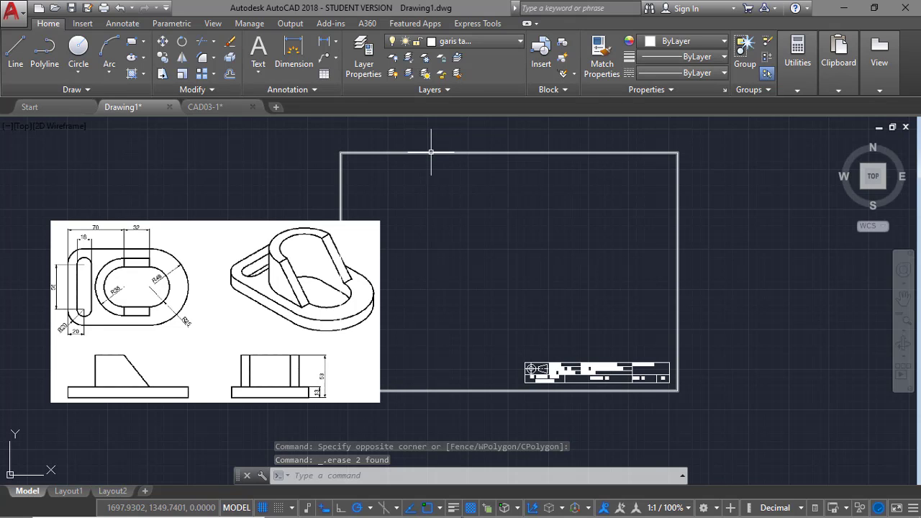
# Offset the 420 x 297 border rectangle inward by 10 to create the inner frame.
pyautogui.write('o')
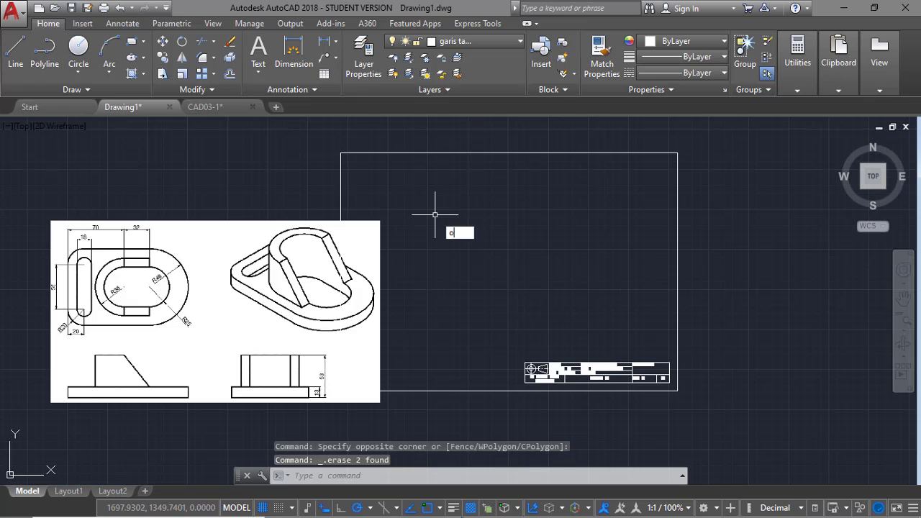
pyautogui.press('Return')
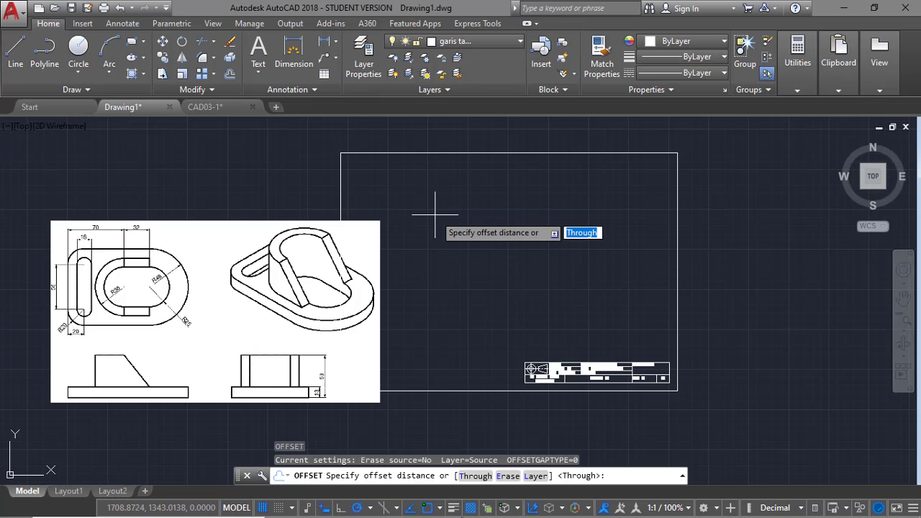
pyautogui.write('10')
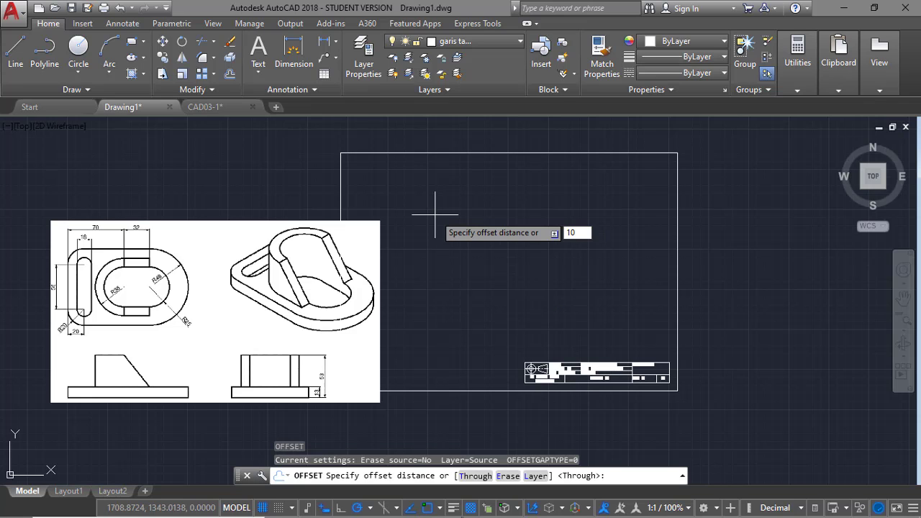
pyautogui.press('Return')
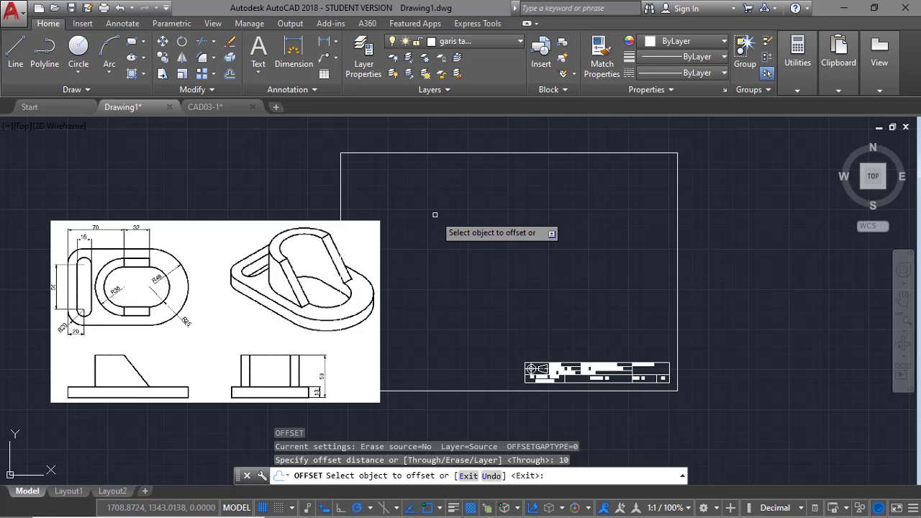
pyautogui.click(477, 154)
pyautogui.click(498, 189)
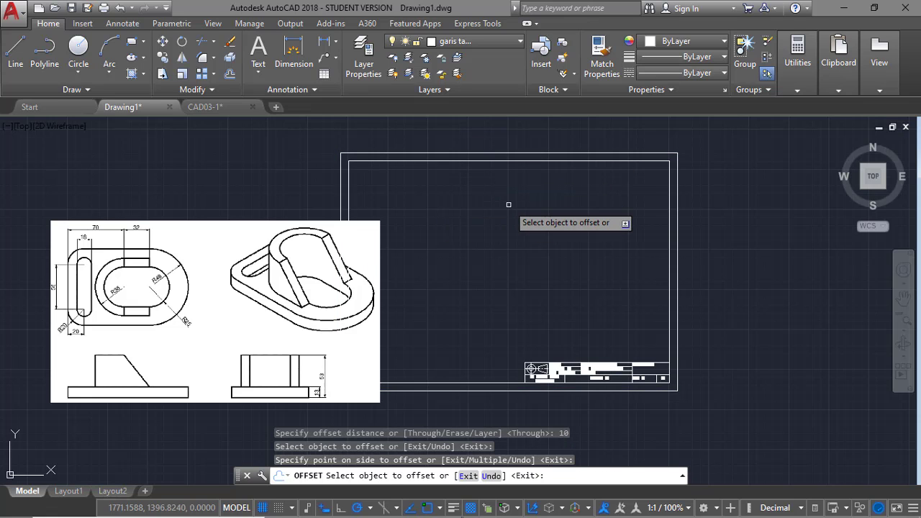
pyautogui.press('Escape')
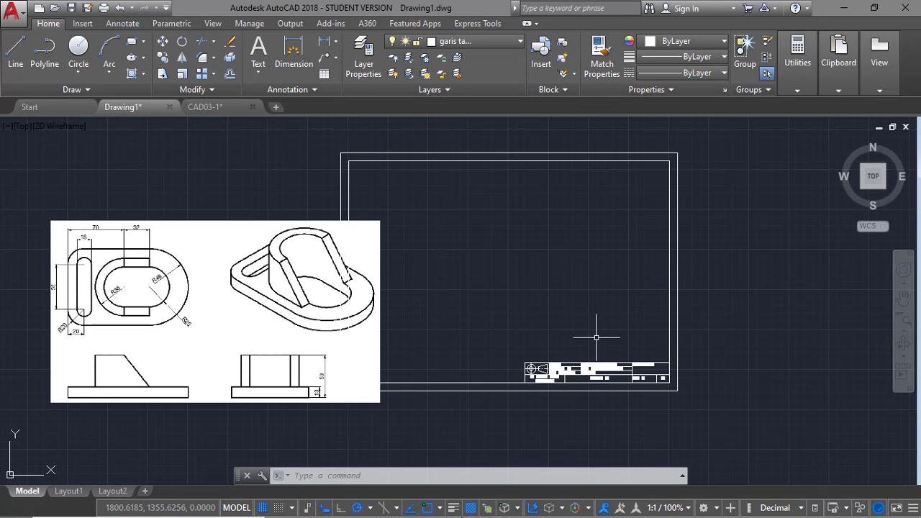
# Change the paper size text in the title block's lower-right cell to A3 and centre it.
pyautogui.write('z')
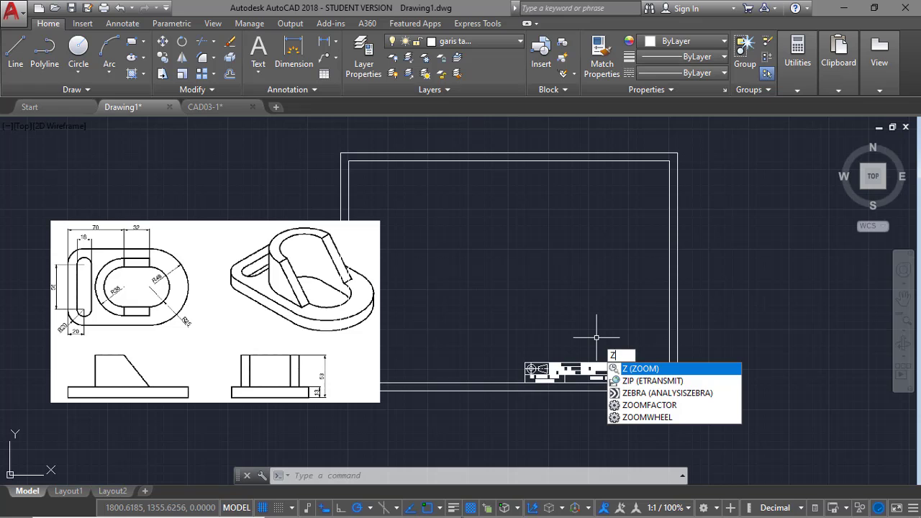
pyautogui.press('Return')
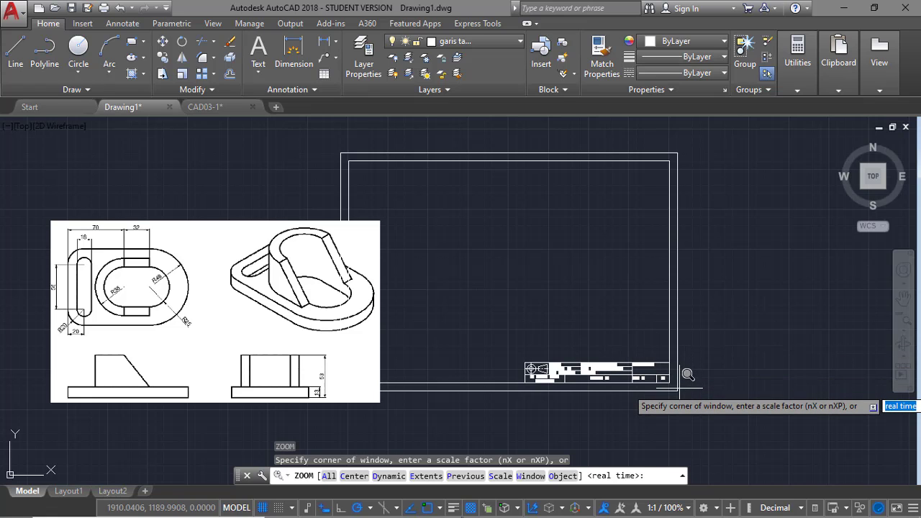
pyautogui.write('w')
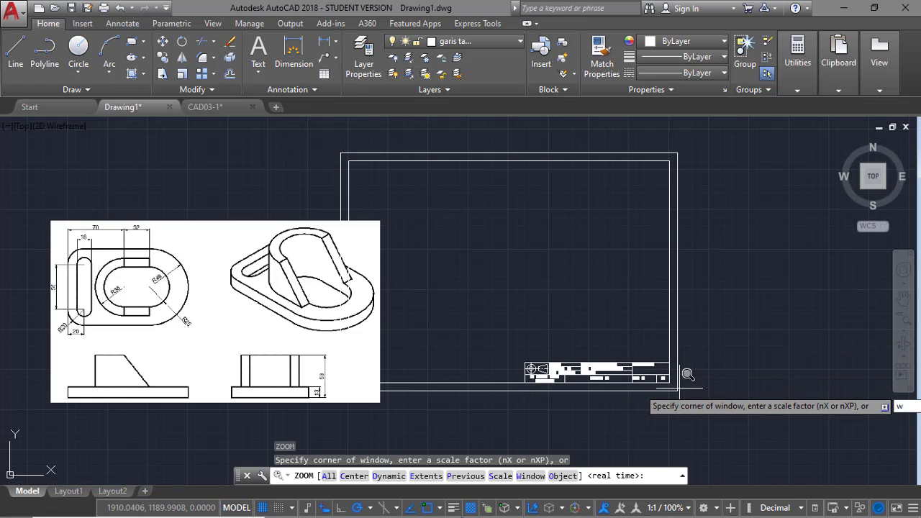
pyautogui.press('Return')
pyautogui.click(676, 391)
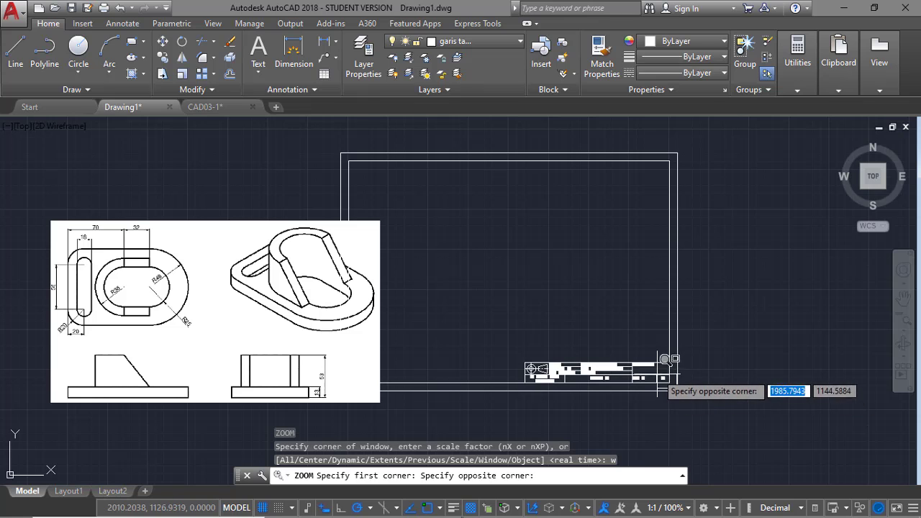
pyautogui.click(662, 358)
pyautogui.press('Escape')
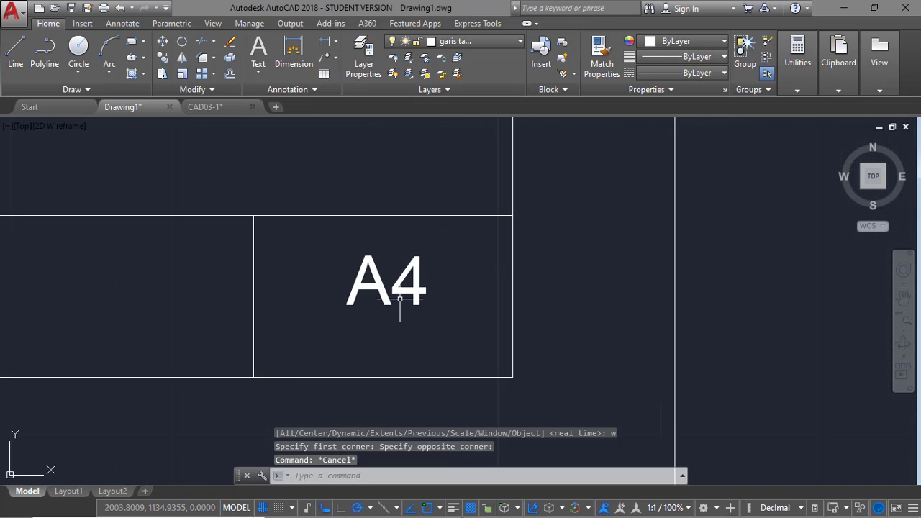
pyautogui.click(395, 301)
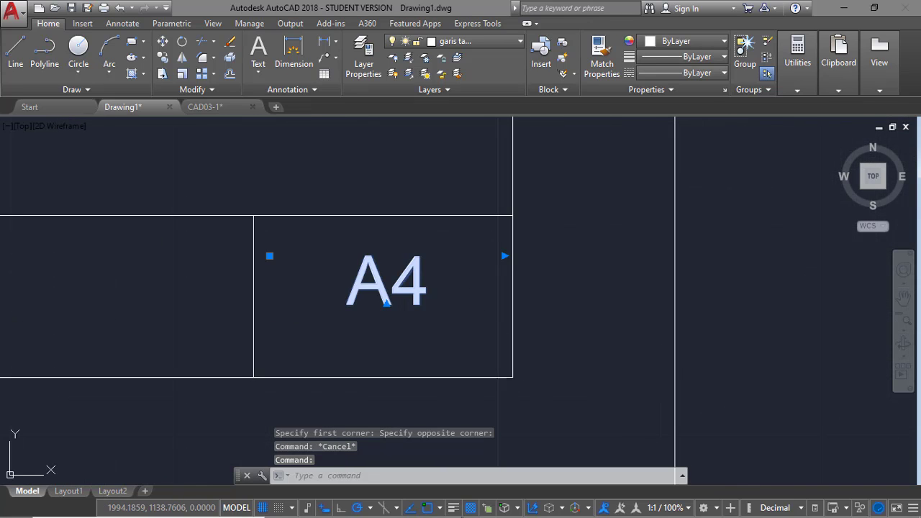
pyautogui.doubleClick(419, 298)
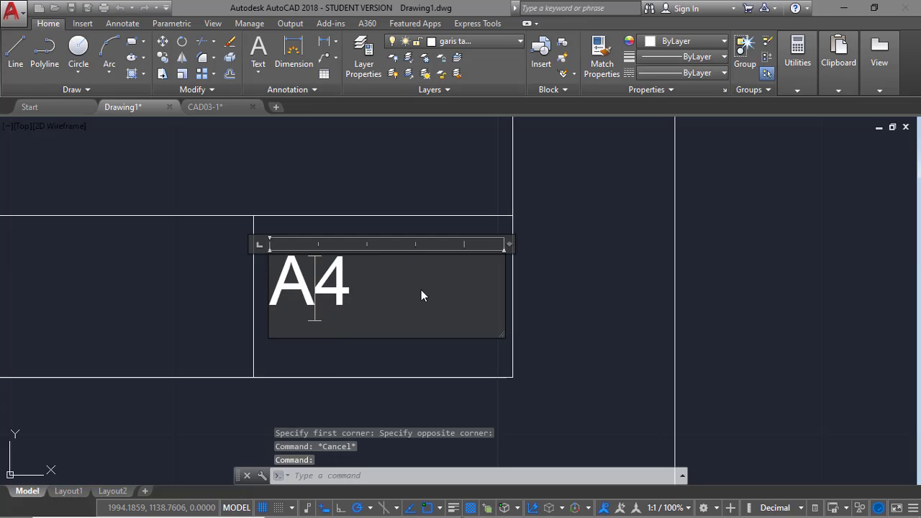
pyautogui.press('BackSpace')
pyautogui.write('3')
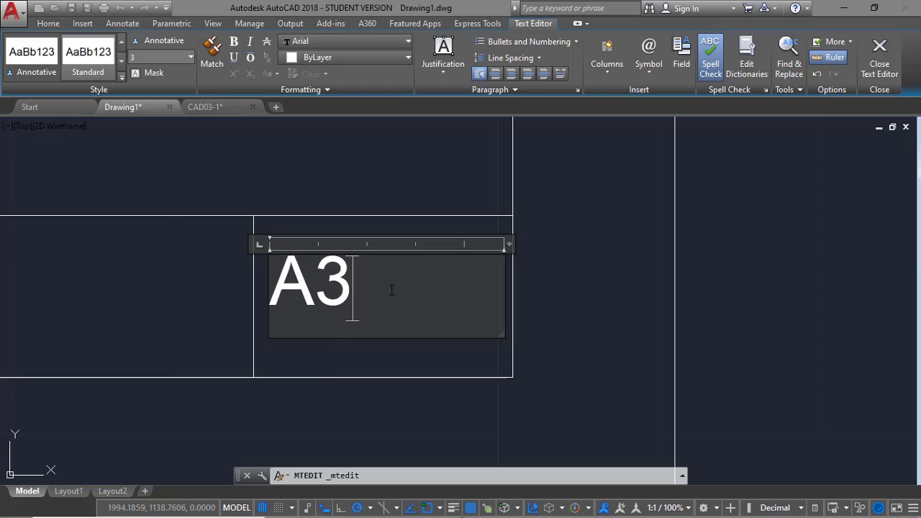
pyautogui.click(511, 73)
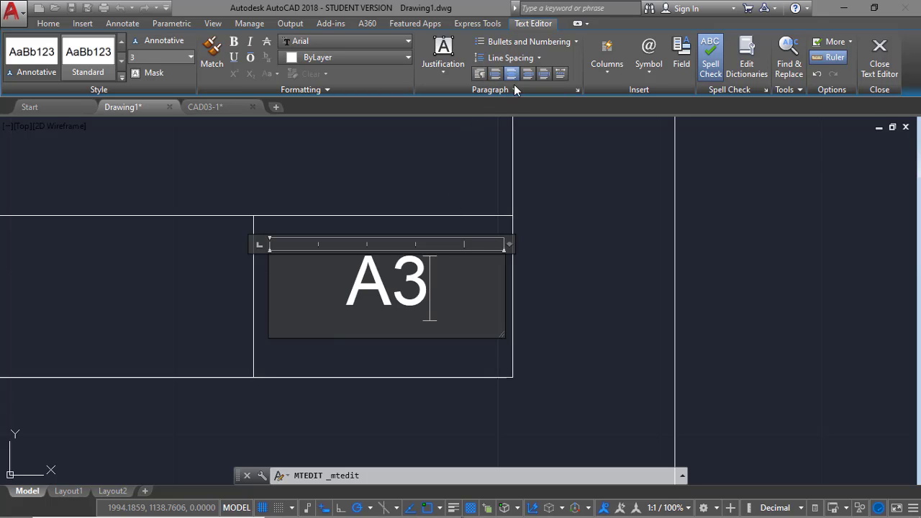
pyautogui.click(709, 275)
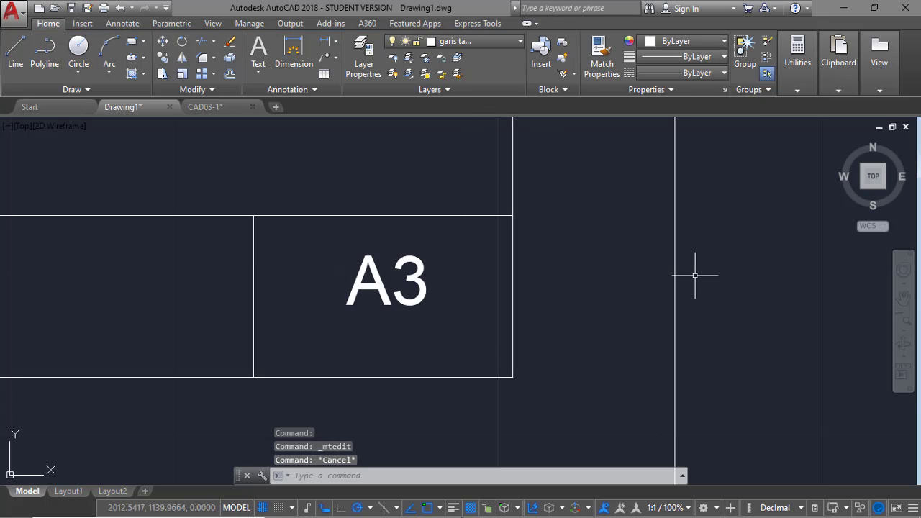
# Move the reference image by its lower-right corner onto the lower-left corner of the outer border.
pyautogui.write('z')
pyautogui.press('Return')
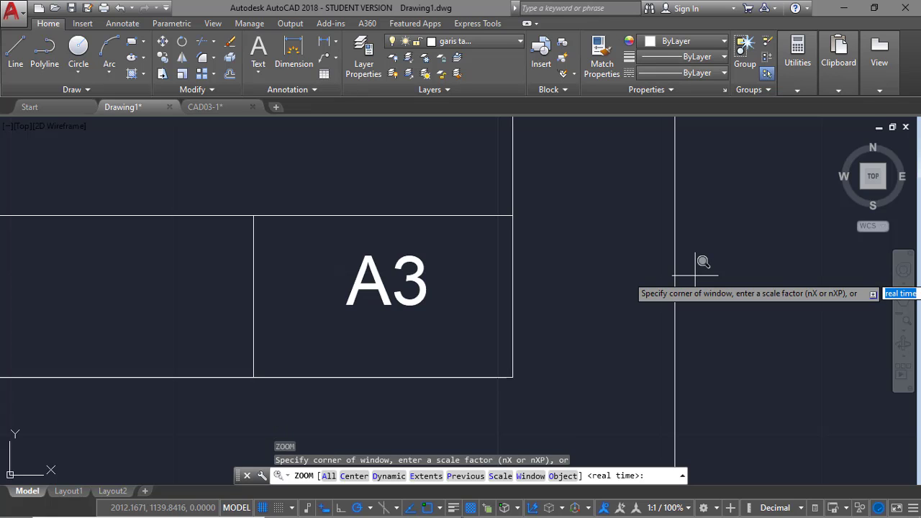
pyautogui.write('p')
pyautogui.press('Return')
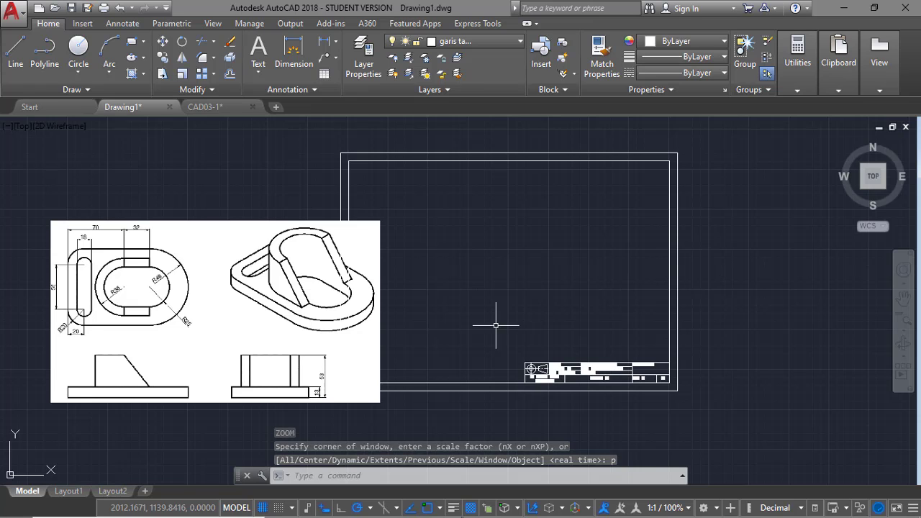
pyautogui.click(296, 221)
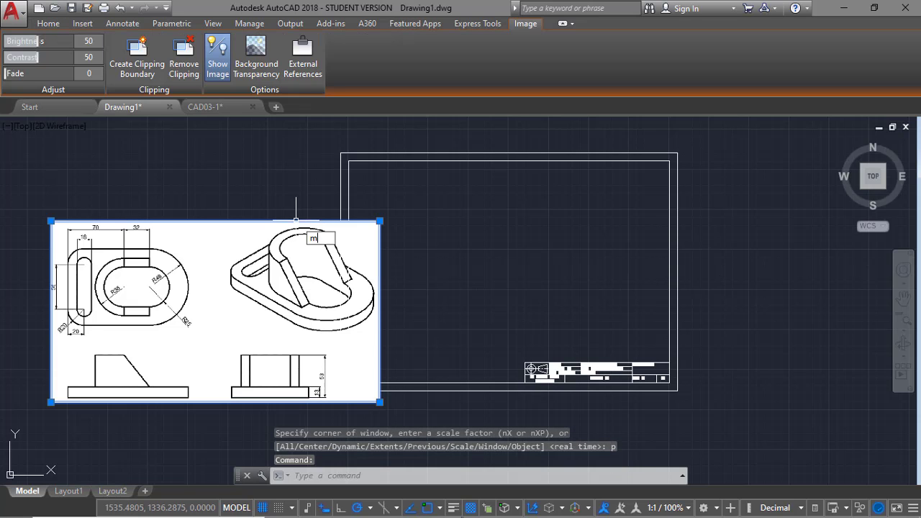
pyautogui.write('m')
pyautogui.press('Return')
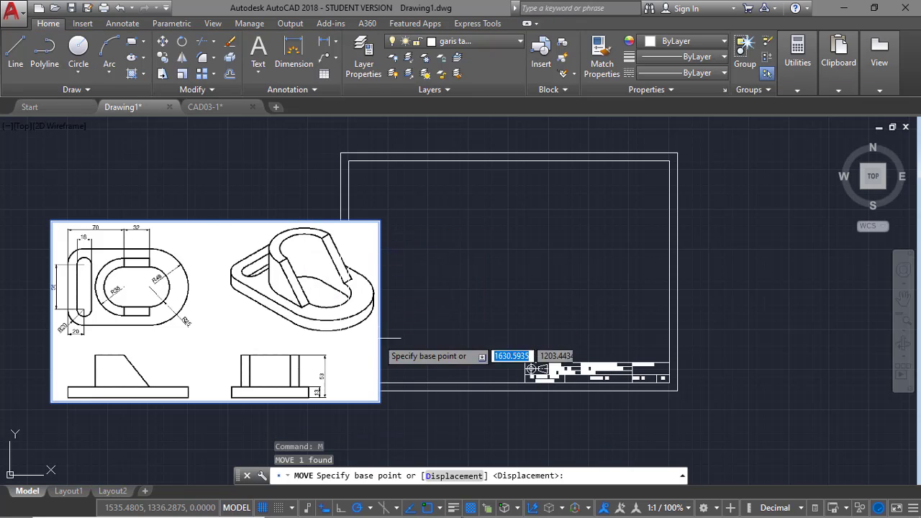
pyautogui.click(380, 401)
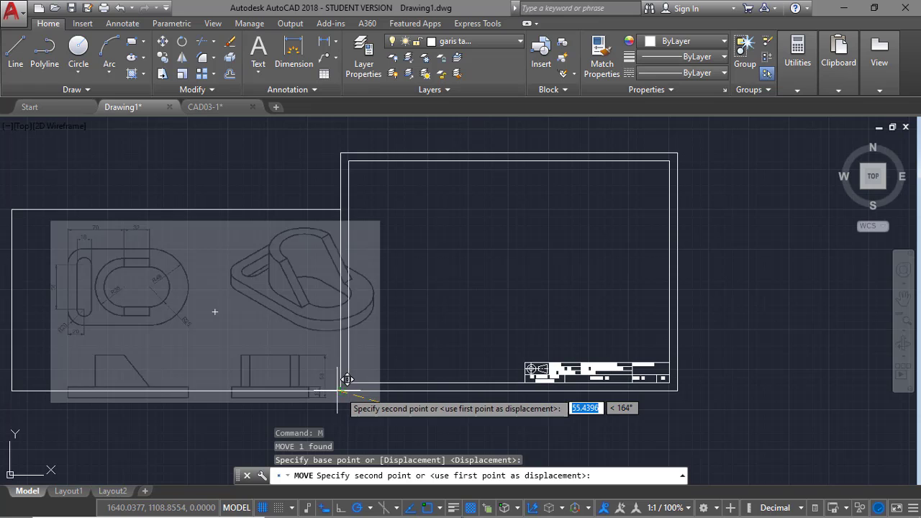
pyautogui.click(346, 378)
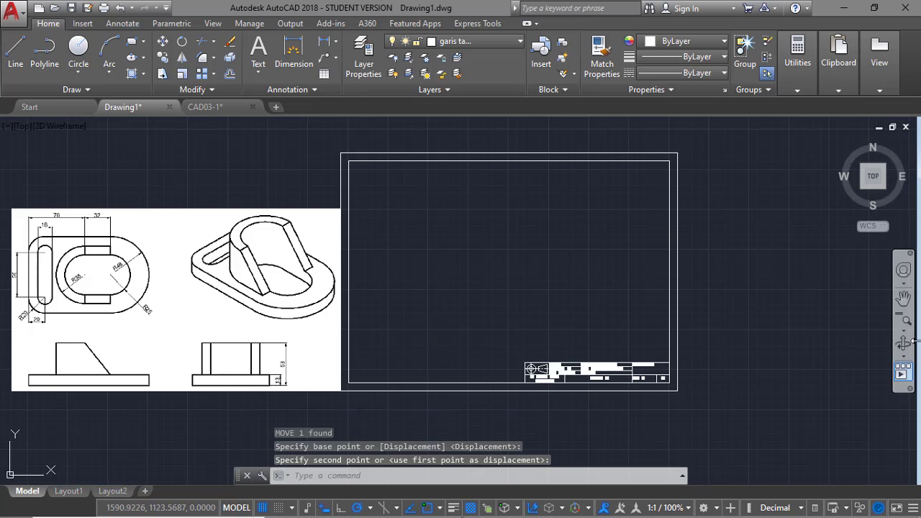
# Draw a circle of radius 25 in the upper-left area inside the border.
pyautogui.click(904, 298)
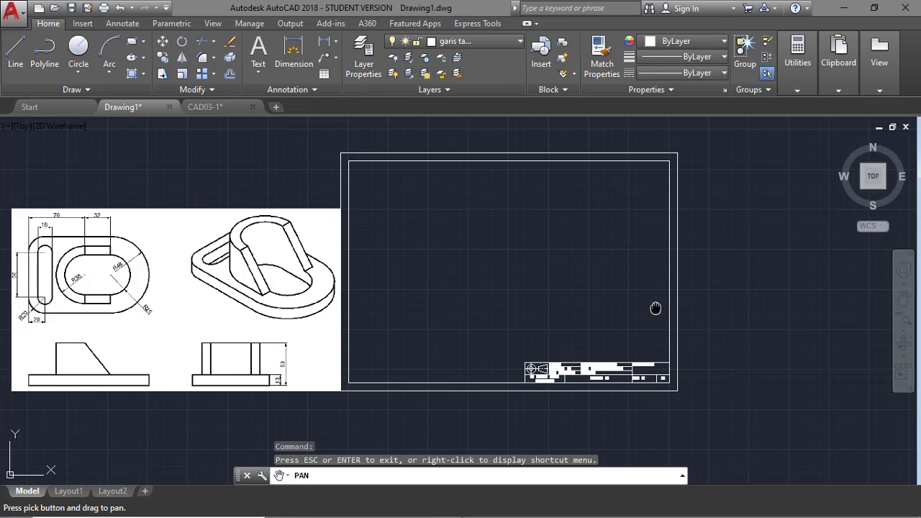
pyautogui.moveTo(655, 309); pyautogui.dragTo(774, 324)
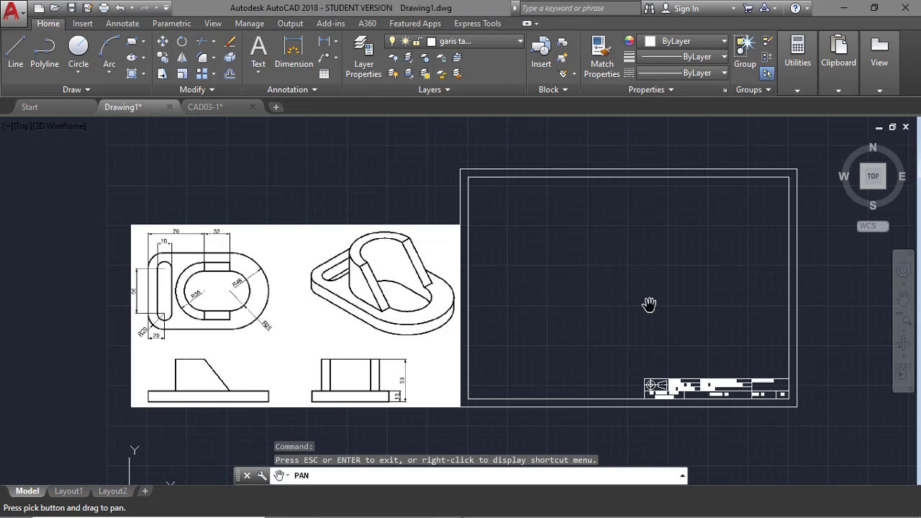
pyautogui.press('Escape')
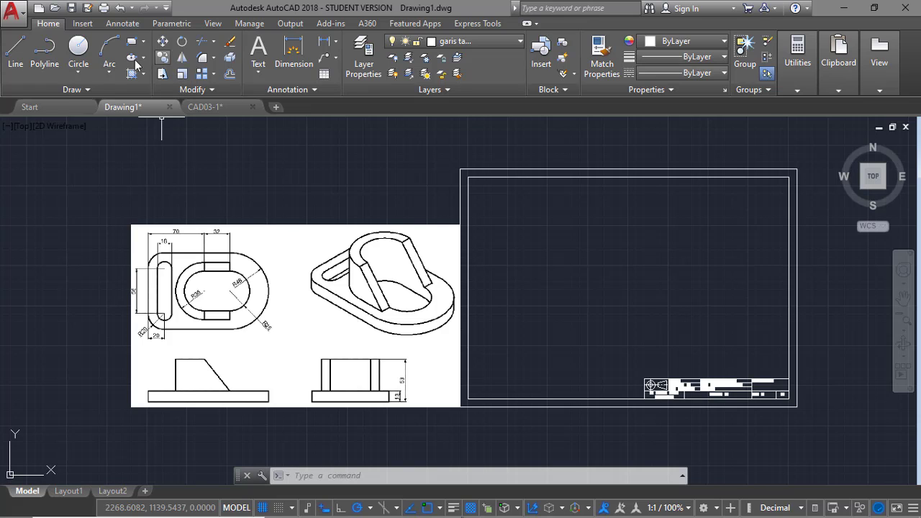
pyautogui.click(79, 48)
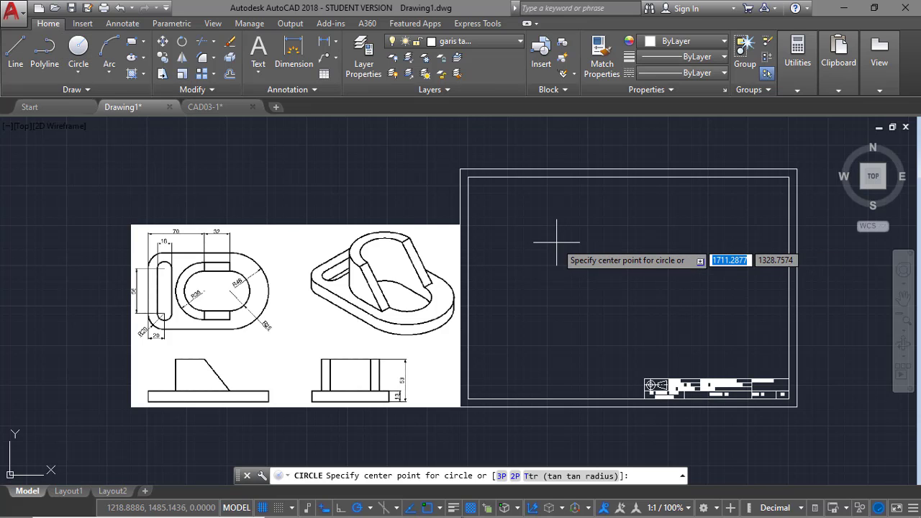
pyautogui.click(554, 238)
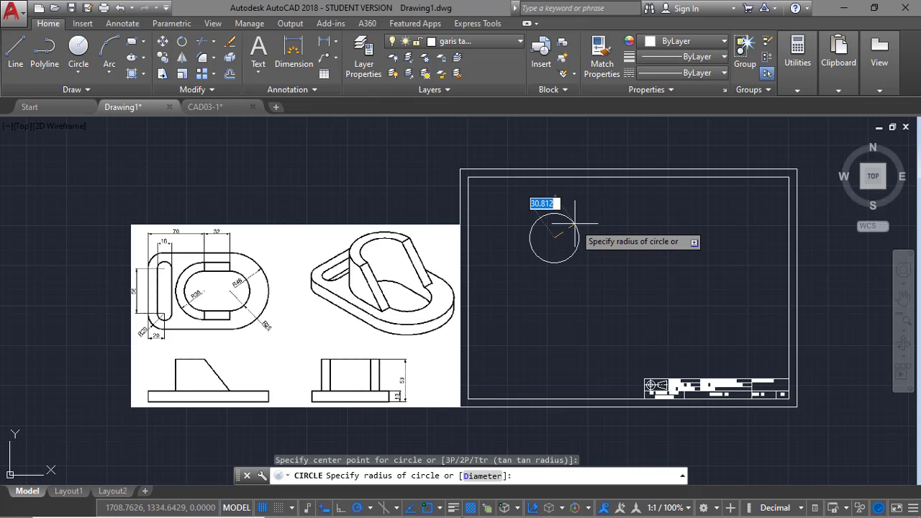
pyautogui.write('25')
pyautogui.press('Return')
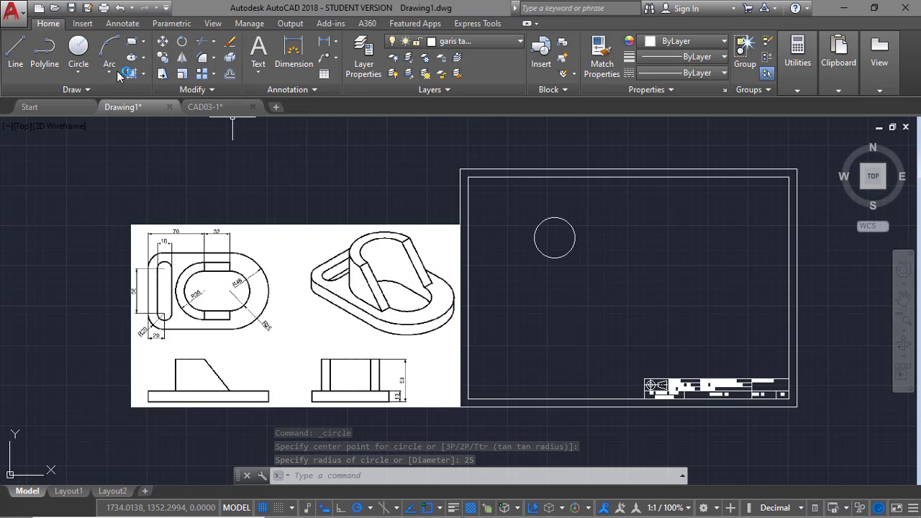
# Draw a right-facing semicircular arc of radius 25 below the circle, defined by its centre, lower start point and upper end point.
pyautogui.click(108, 50)
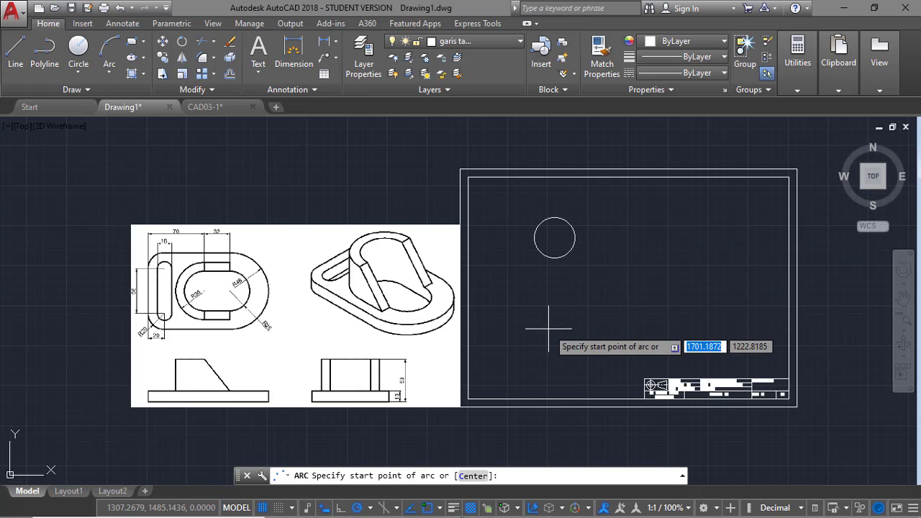
pyautogui.click(473, 475)
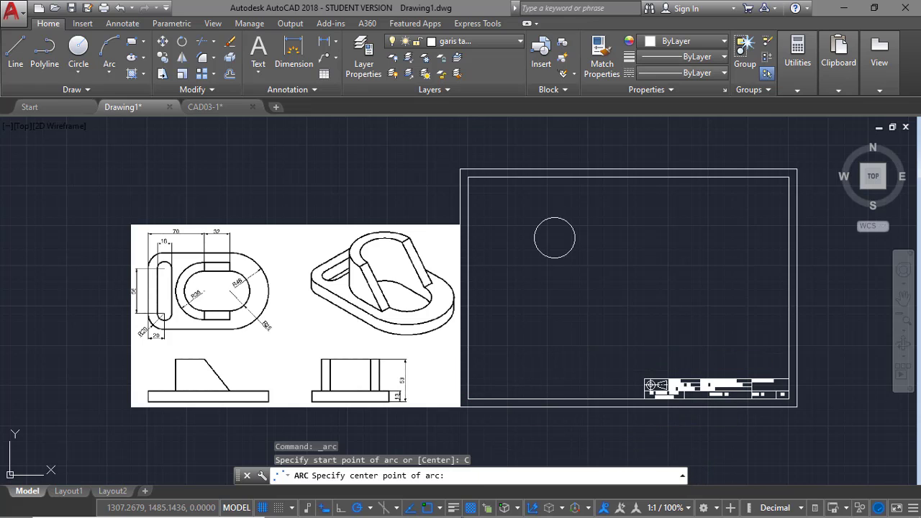
pyautogui.click(553, 306)
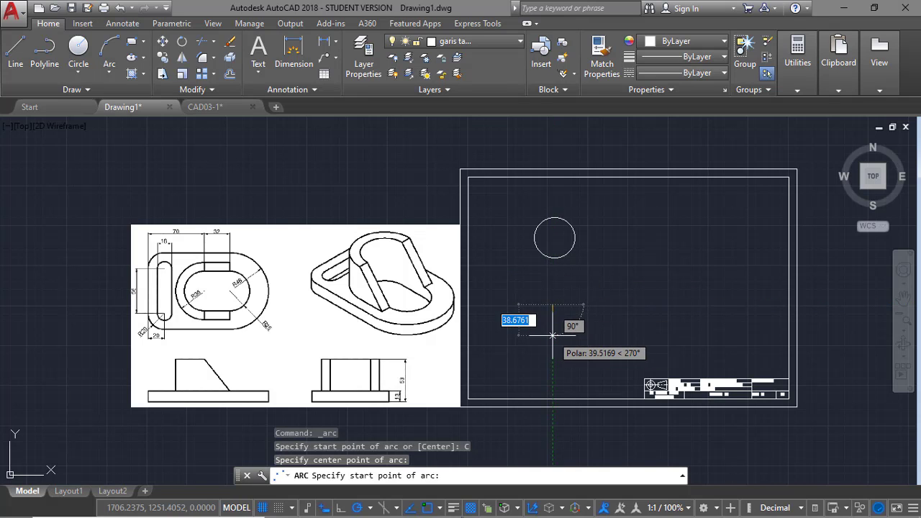
pyautogui.write('25')
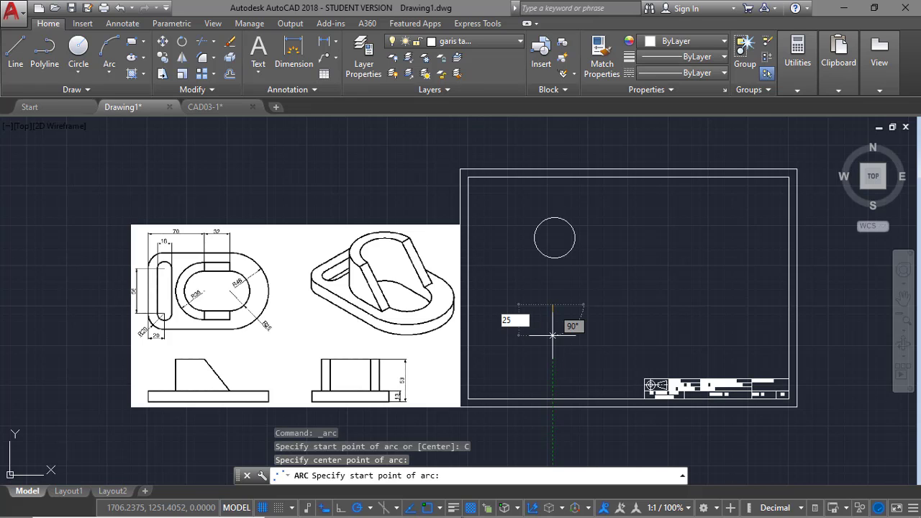
pyautogui.press('Return')
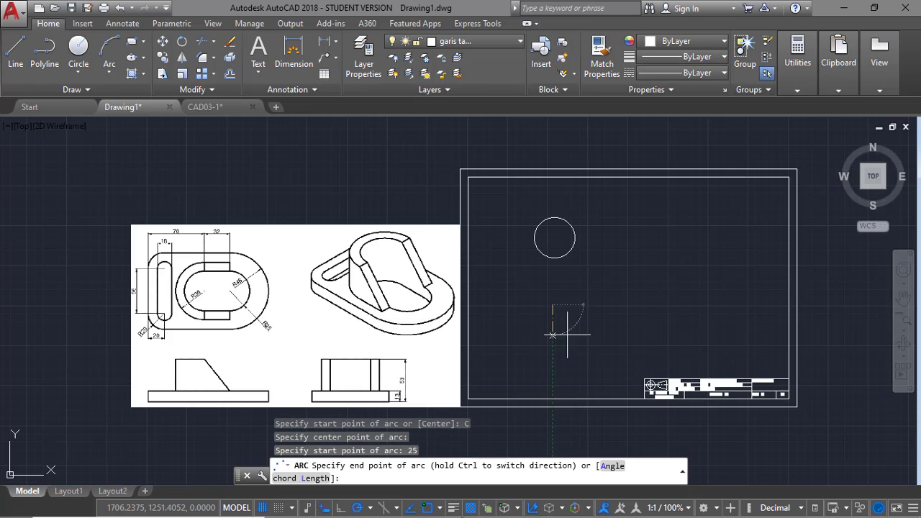
pyautogui.click(553, 275)
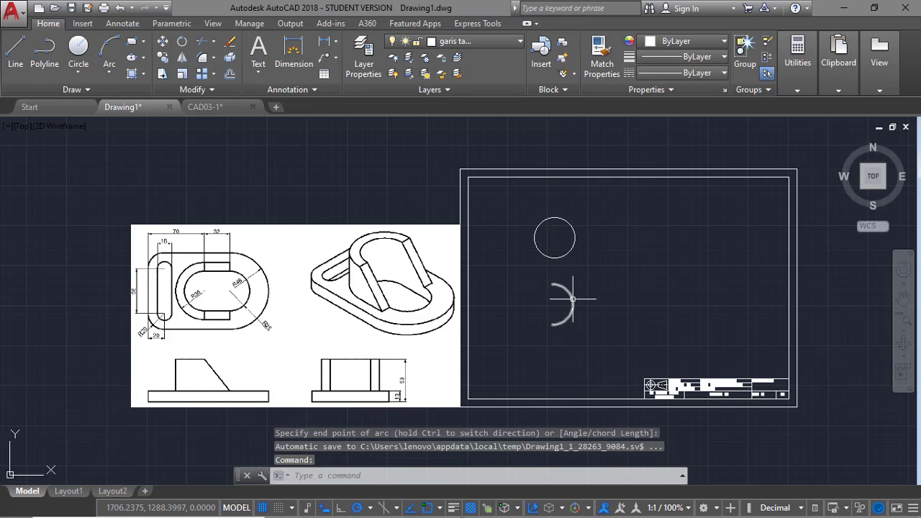
# Erase the radius 25 circle and move the semicircular arc up by its centre into the upper-left area inside the border.
pyautogui.click(564, 254)
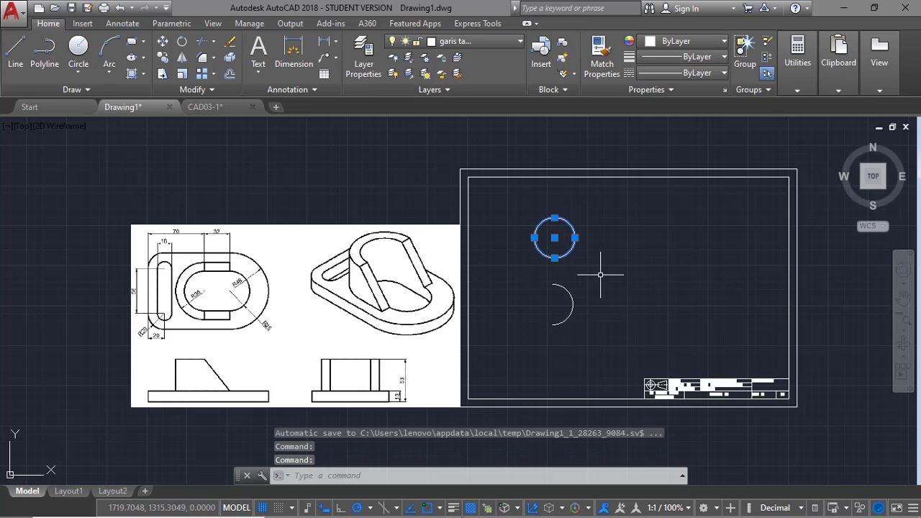
pyautogui.press('Delete')
pyautogui.write('m')
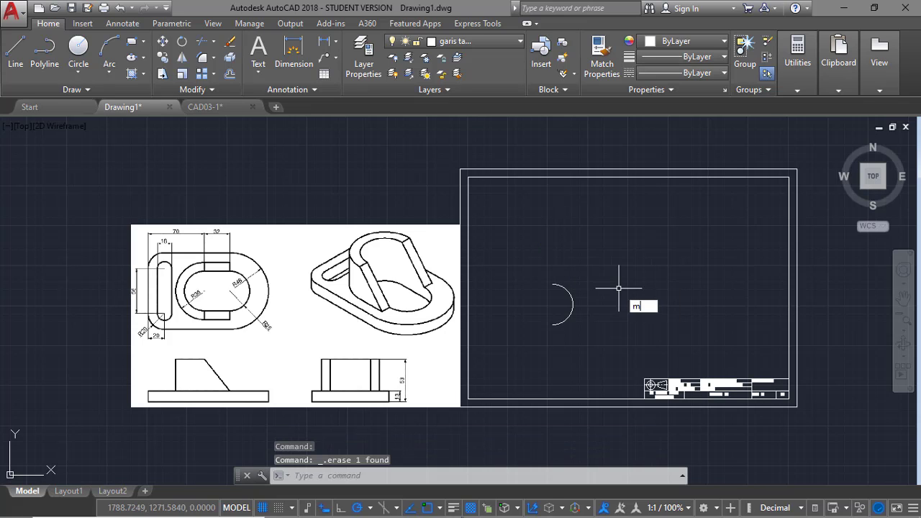
pyautogui.press('Return')
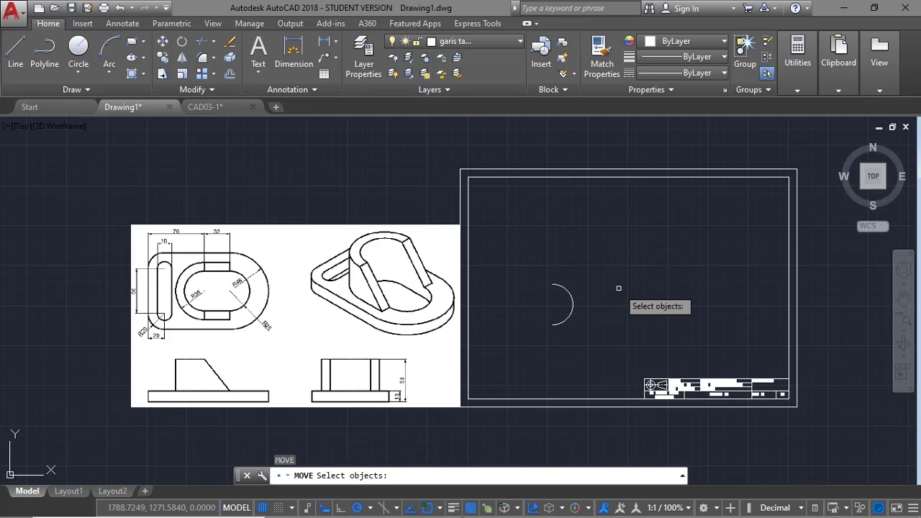
pyautogui.click(570, 298)
pyautogui.press('Return')
pyautogui.click(553, 304)
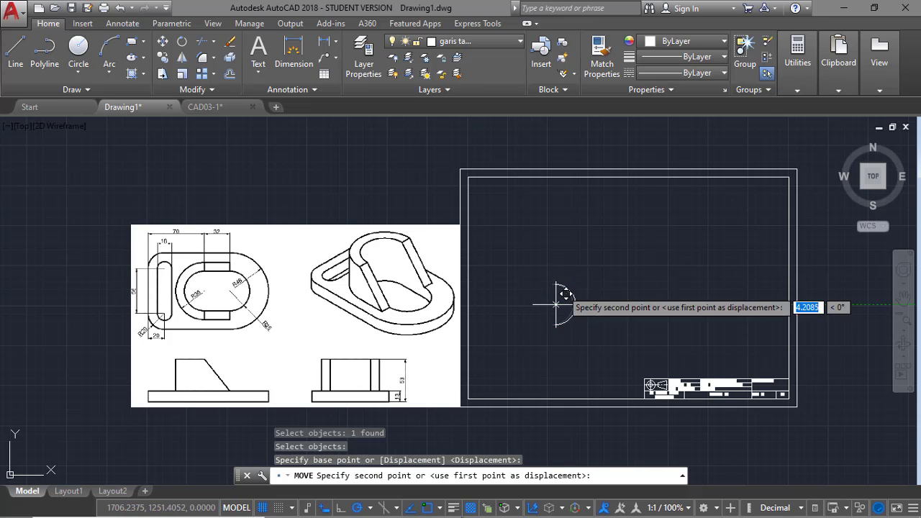
pyautogui.click(579, 230)
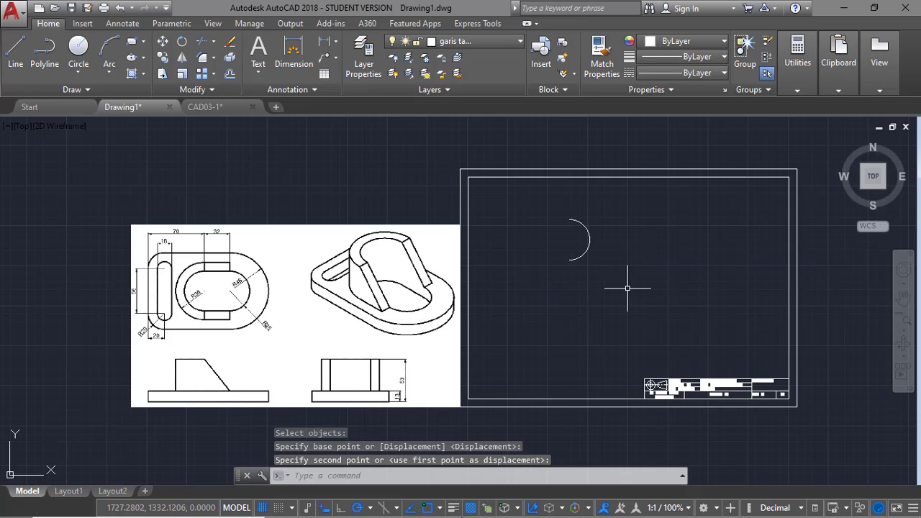
# Draw a 32-long horizontal line to the left from the upper endpoint of the semicircular arc.
pyautogui.write('l')
pyautogui.press('Return')
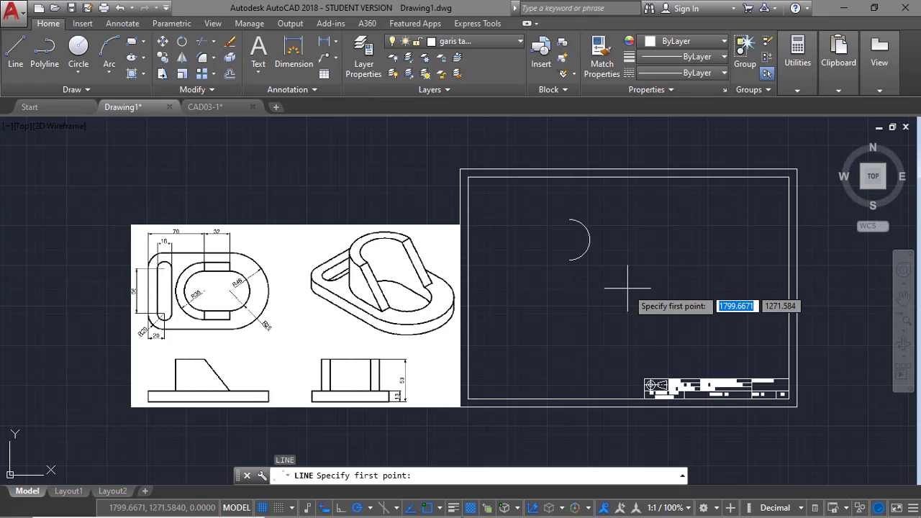
pyautogui.click(570, 219)
pyautogui.write('32')
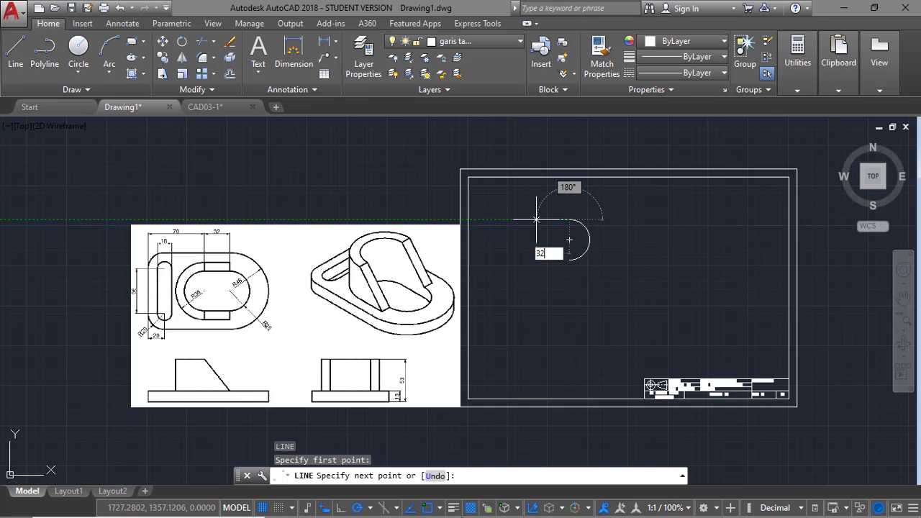
pyautogui.press('Return')
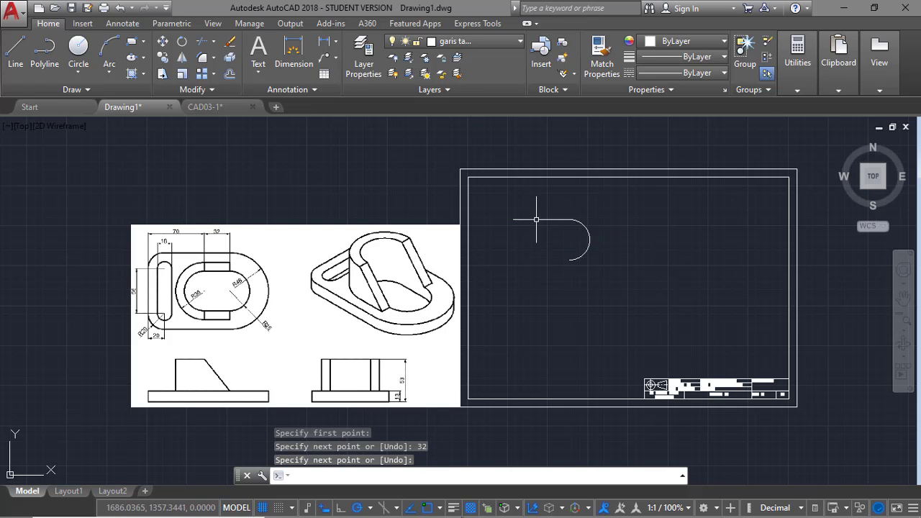
pyautogui.press('Return')
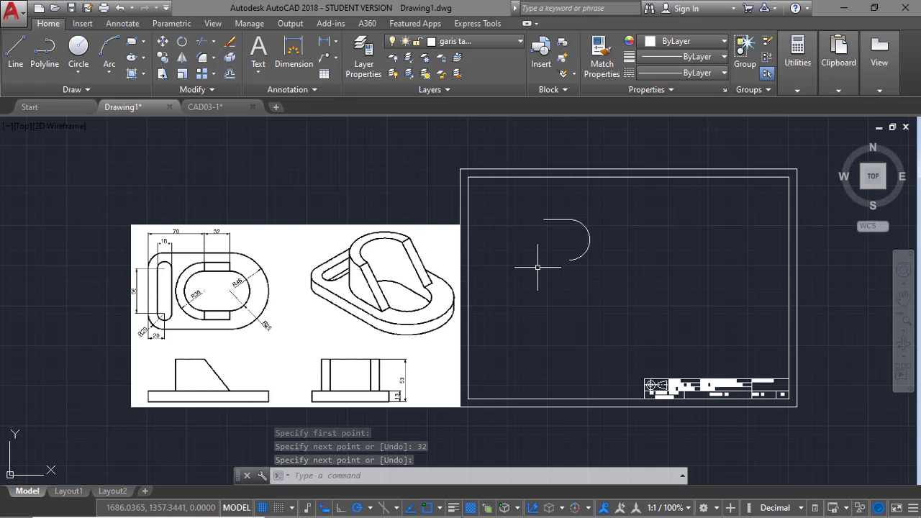
# Turn on the lineweight display for the drawing.
pyautogui.click(453, 510)
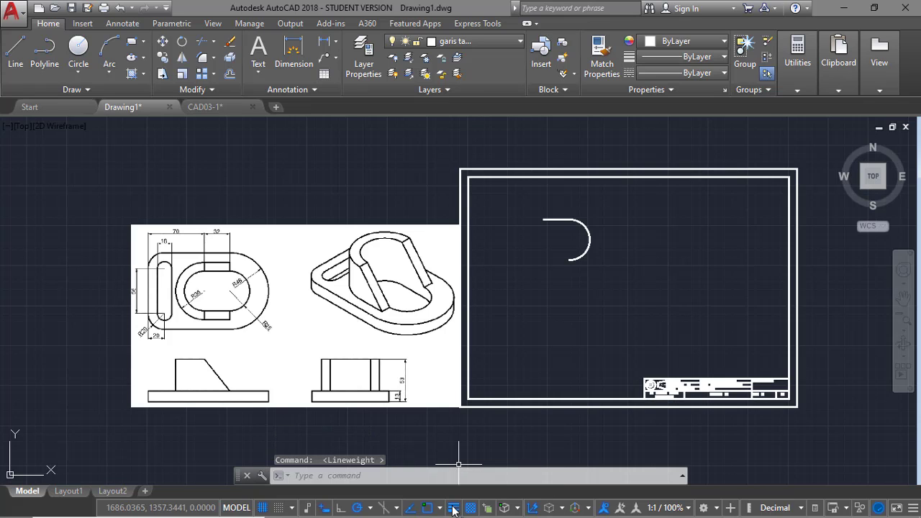
pyautogui.click(454, 509)
pyautogui.click(454, 510)
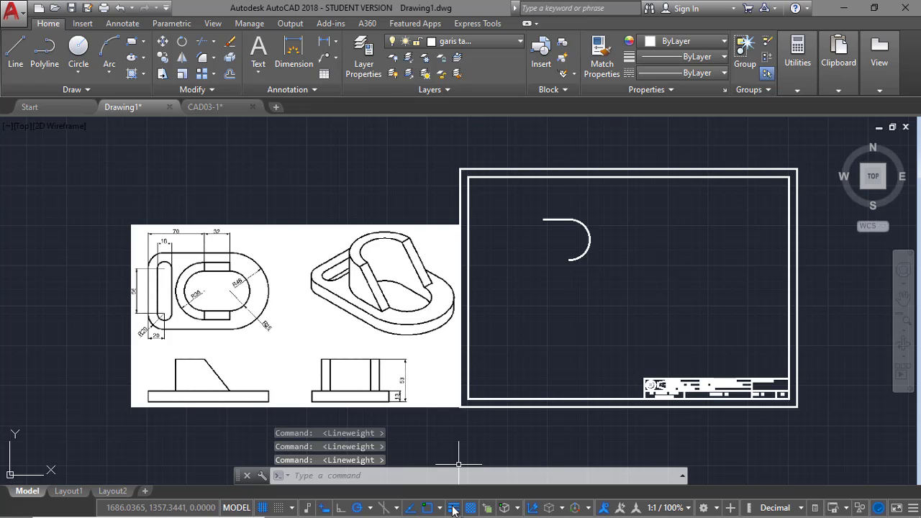
pyautogui.click(454, 510)
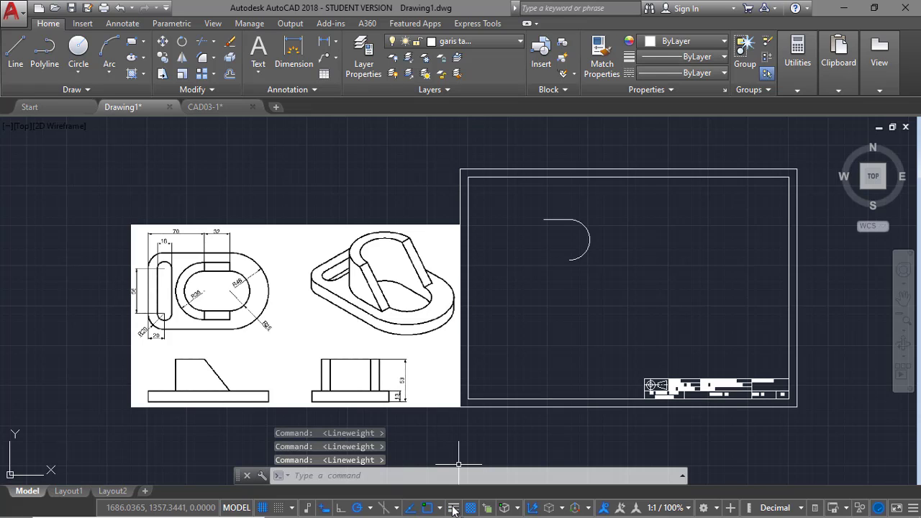
pyautogui.click(454, 510)
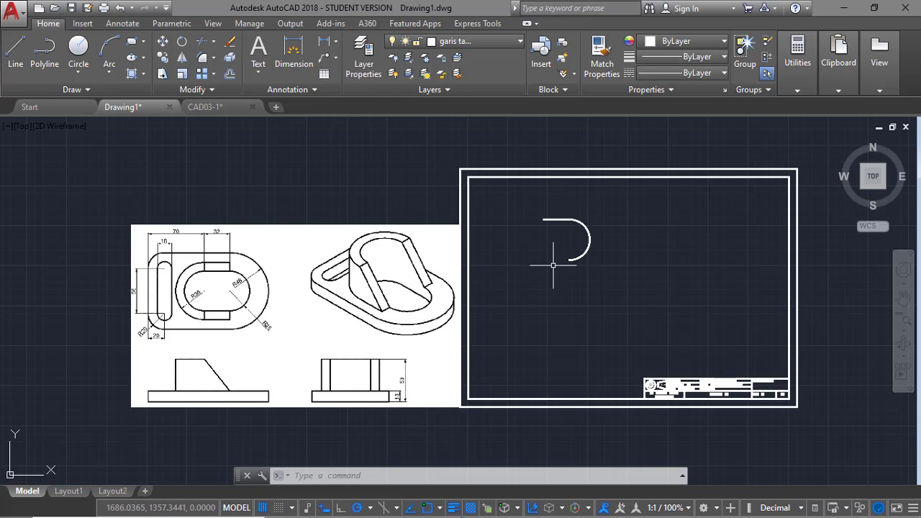
# Draw a left-facing semicircular arc centred 25 below the line's left end, starting at that end and finishing directly below the centre.
pyautogui.write('a')
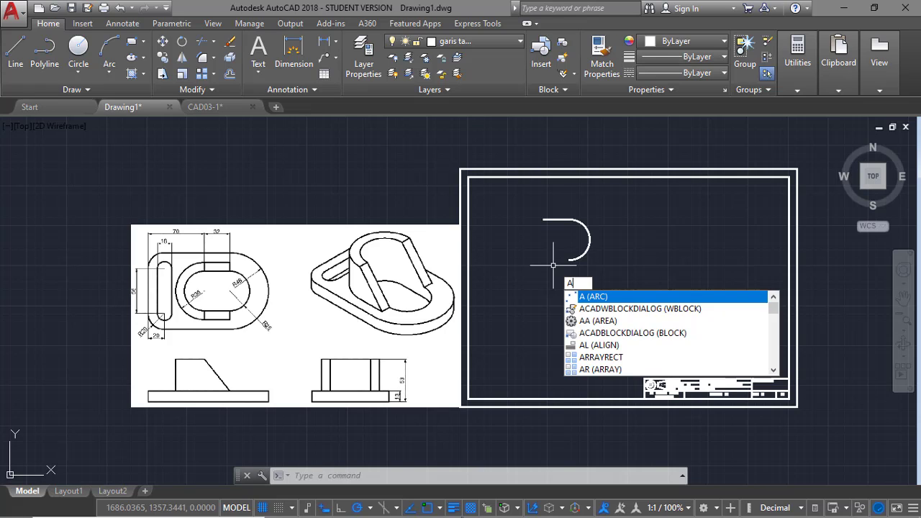
pyautogui.press('Return')
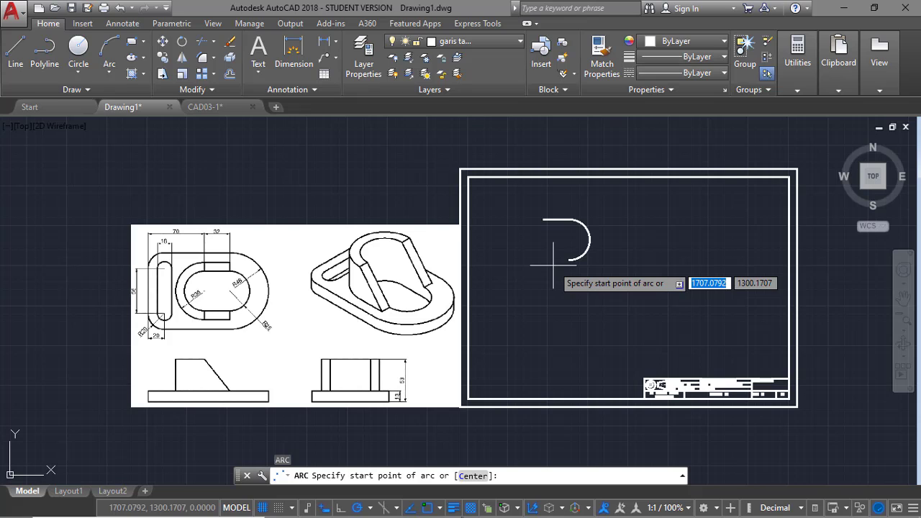
pyautogui.write('c')
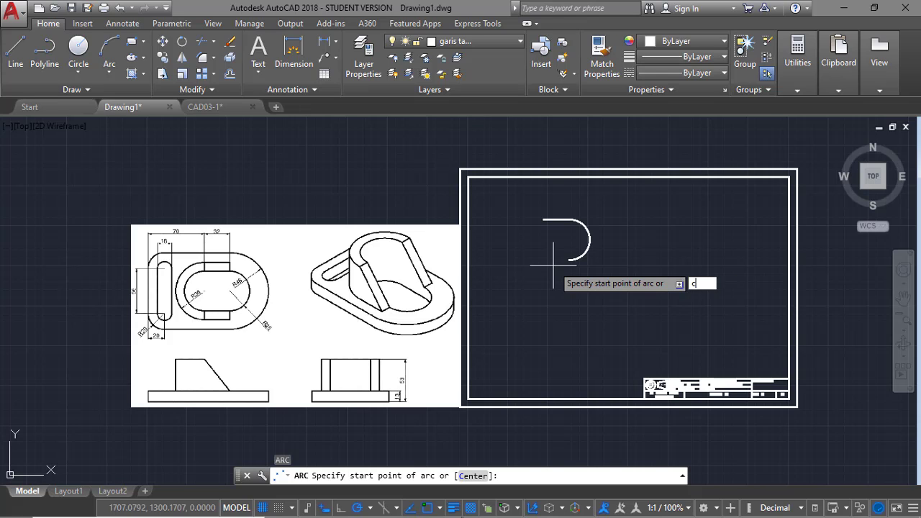
pyautogui.press('Return')
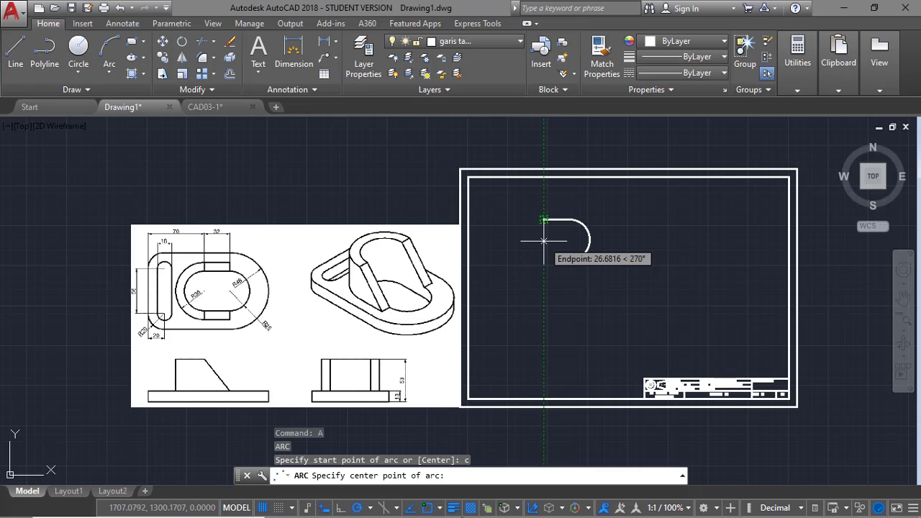
pyautogui.write('25')
pyautogui.press('Return')
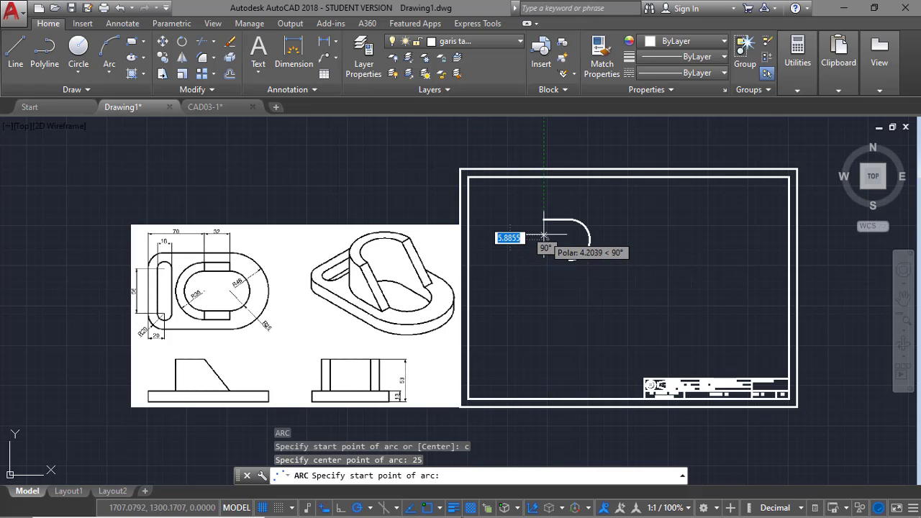
pyautogui.click(544, 219)
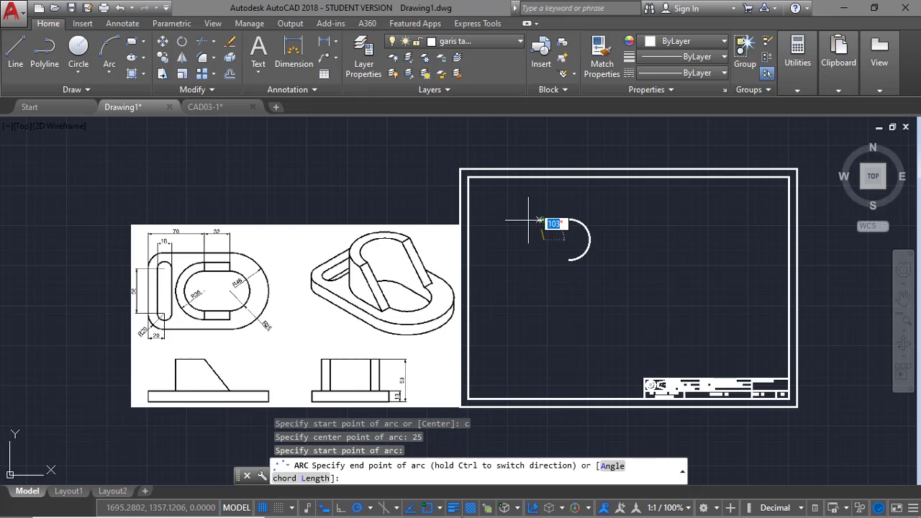
pyautogui.click(542, 259)
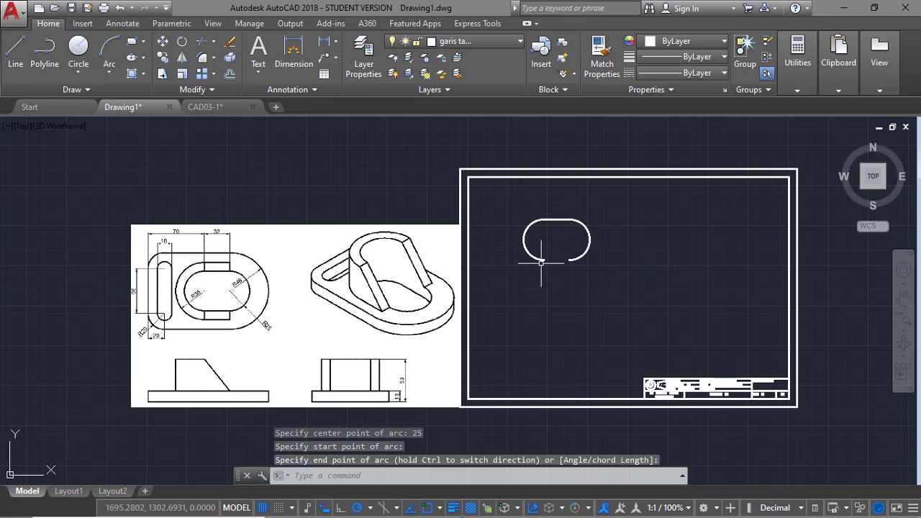
# Close the slot outline with a line joining the lower endpoints of the two semicircular arcs.
pyautogui.write('l')
pyautogui.press('Return')
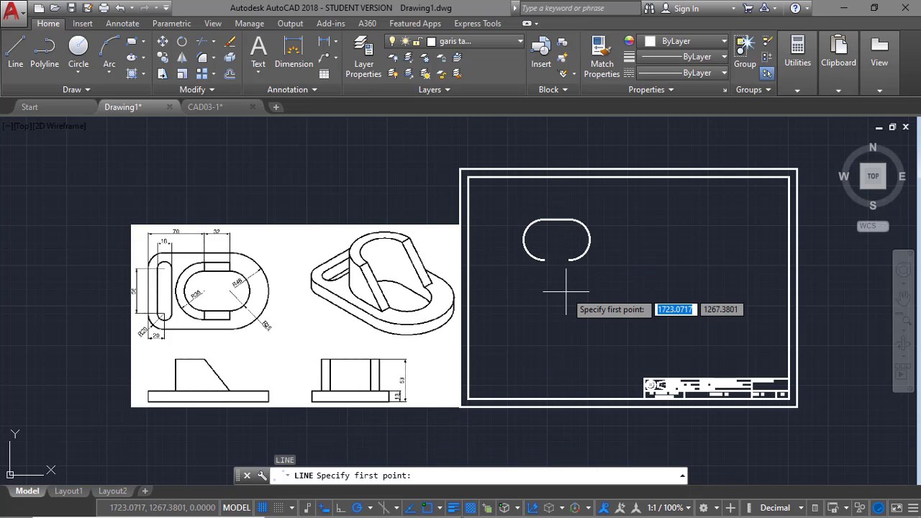
pyautogui.click(543, 259)
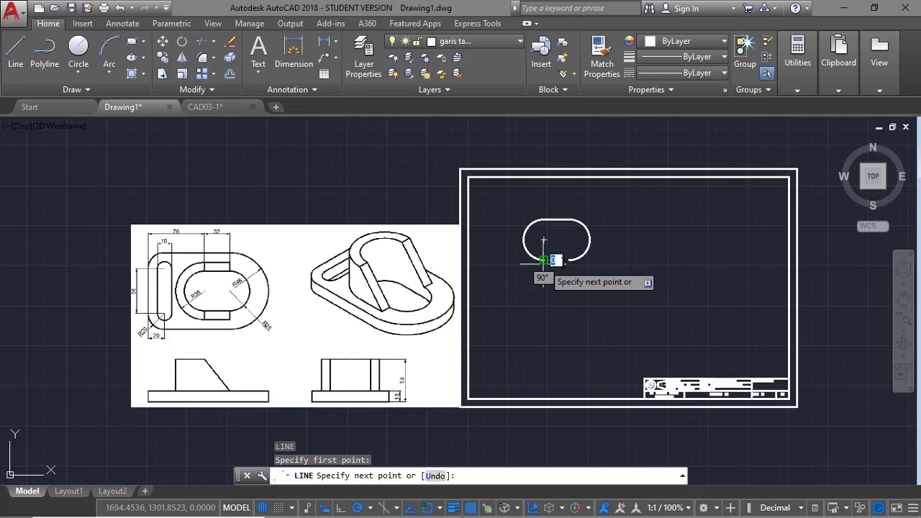
pyautogui.click(569, 260)
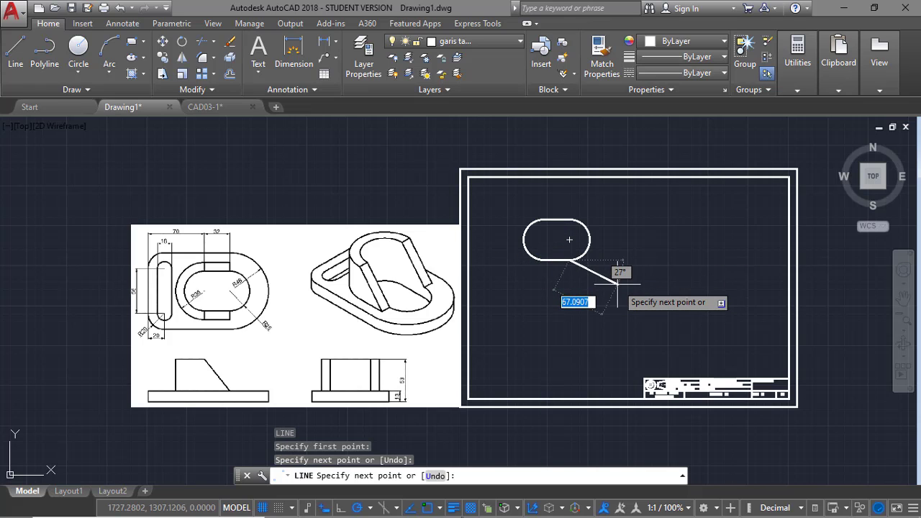
pyautogui.press('Escape')
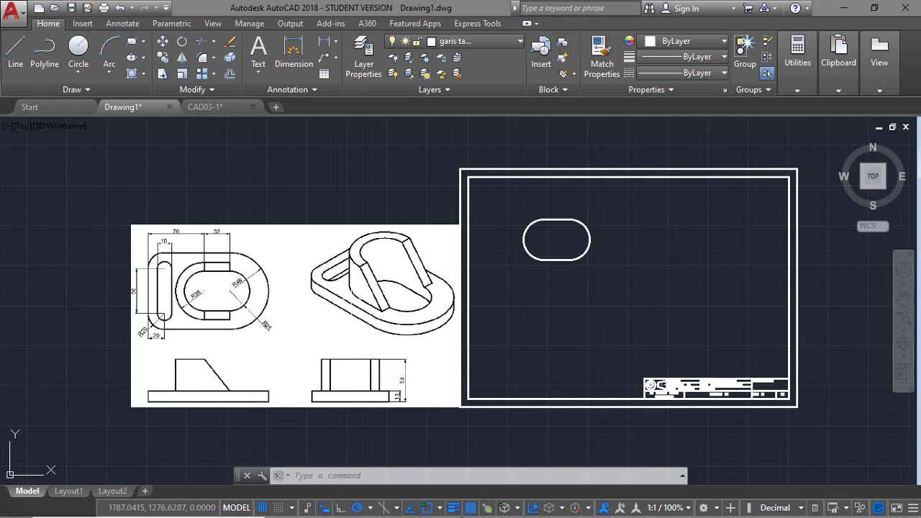
# Draw a circle of radius 48 centred on the centre of the slot's right arc.
pyautogui.write('c')
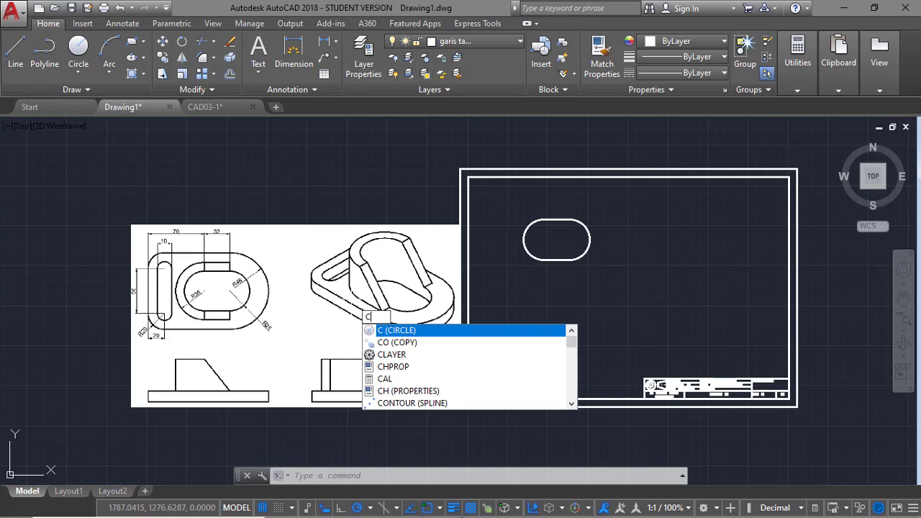
pyautogui.press('Return')
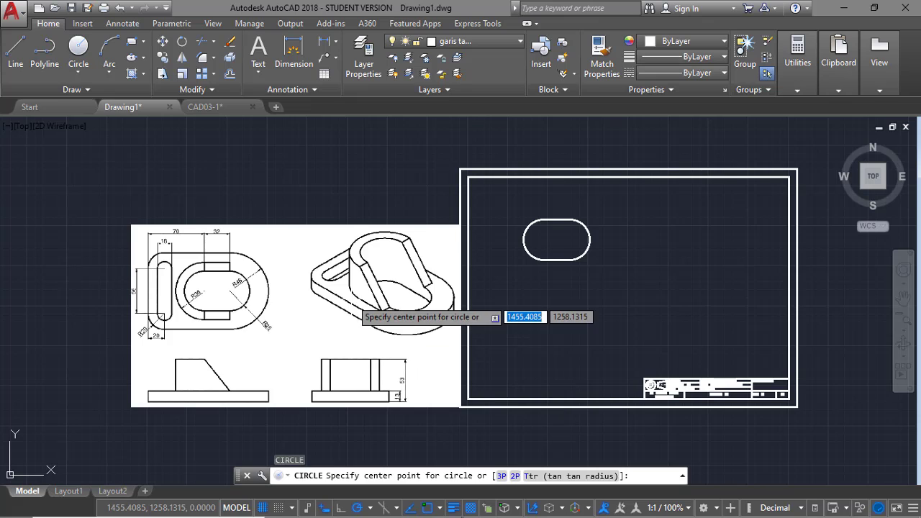
pyautogui.click(570, 240)
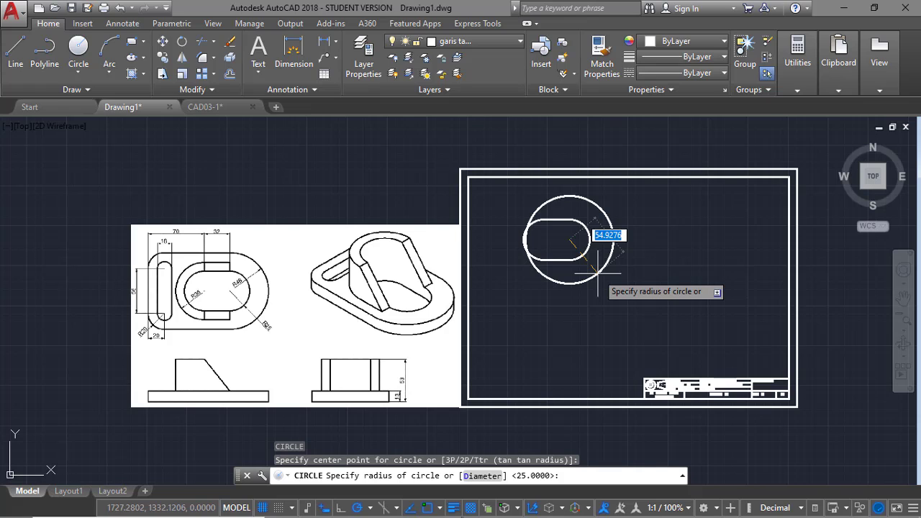
pyautogui.write('48')
pyautogui.press('Return')
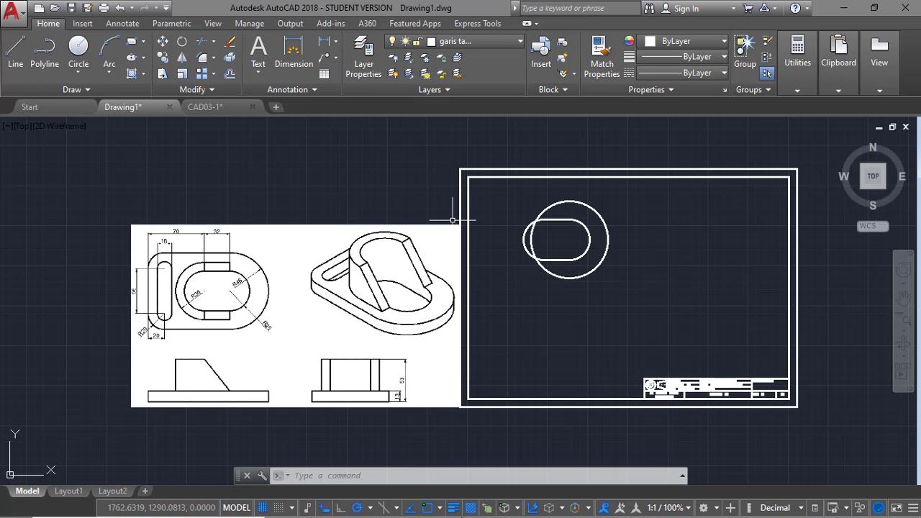
# Draw the plate's straight edges: 102 left from the large circle's top, down level with its bottom, and back to its bottom quadrant.
pyautogui.write('l')
pyautogui.press('Return')
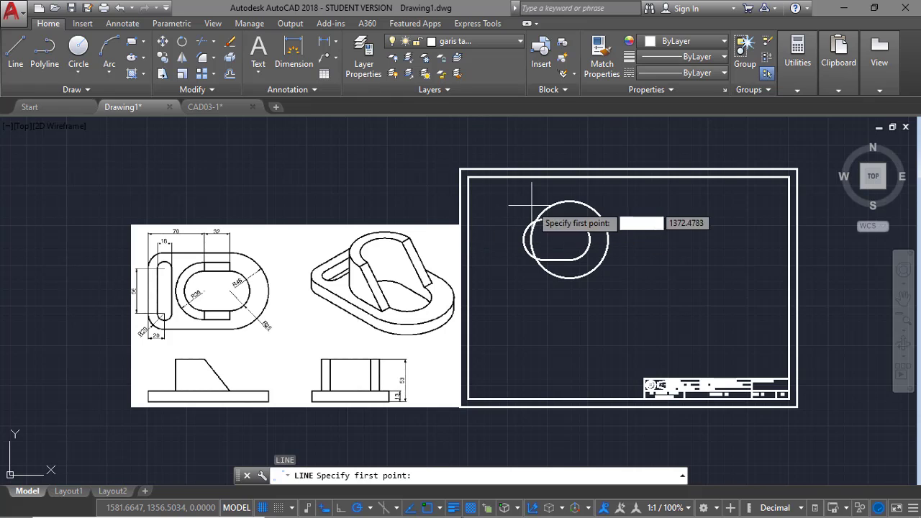
pyautogui.click(571, 201)
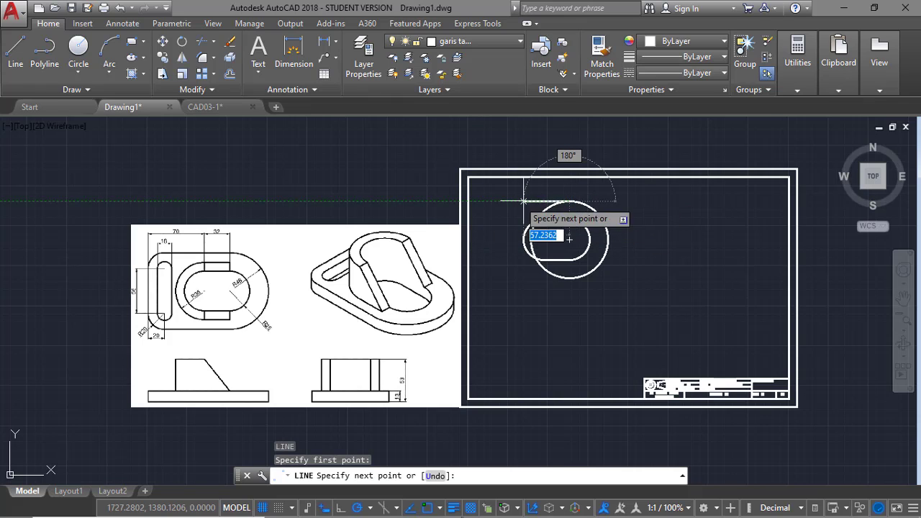
pyautogui.write('102')
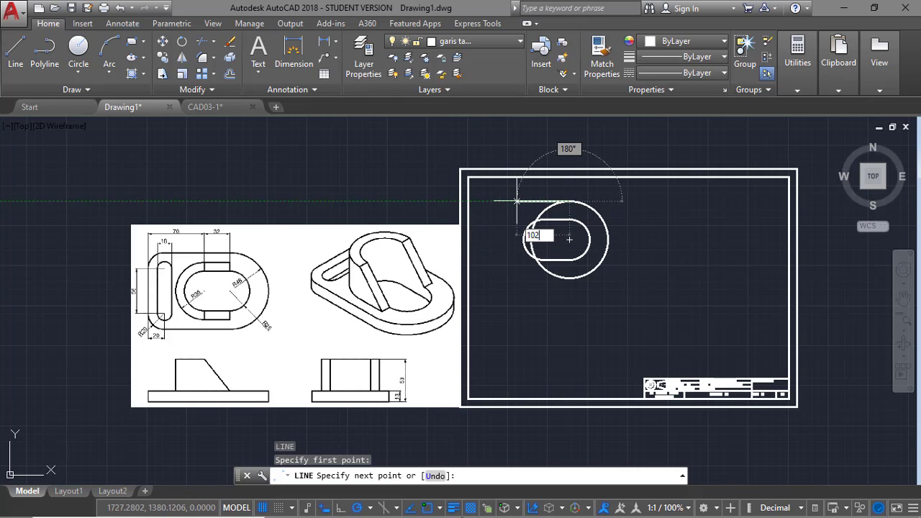
pyautogui.press('Return')
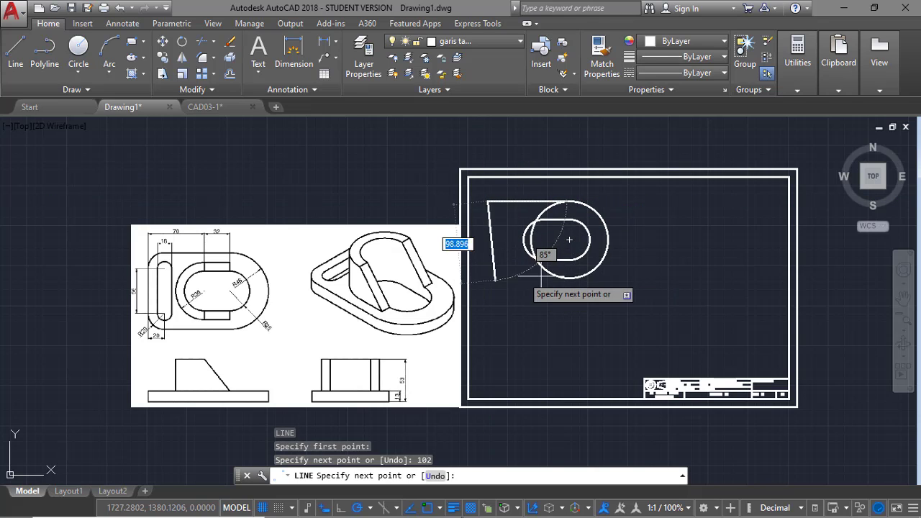
pyautogui.click(488, 277)
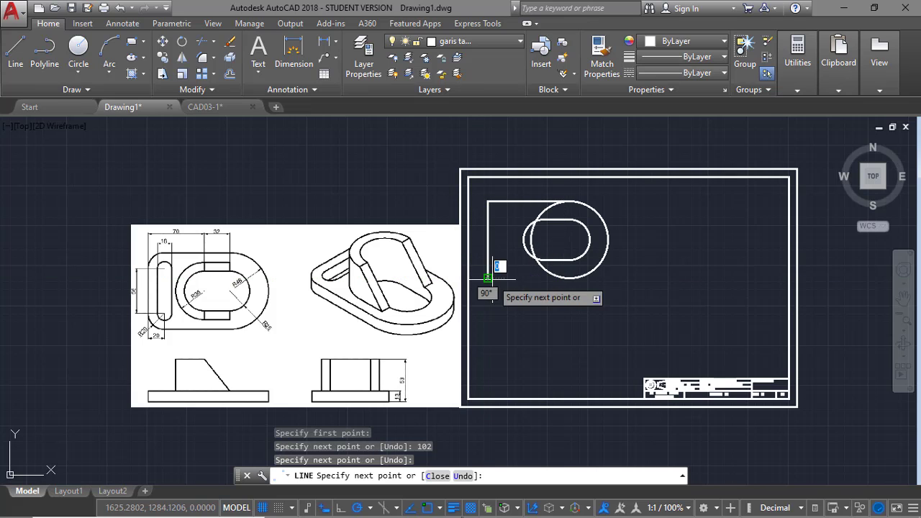
pyautogui.click(570, 279)
pyautogui.press('Escape')
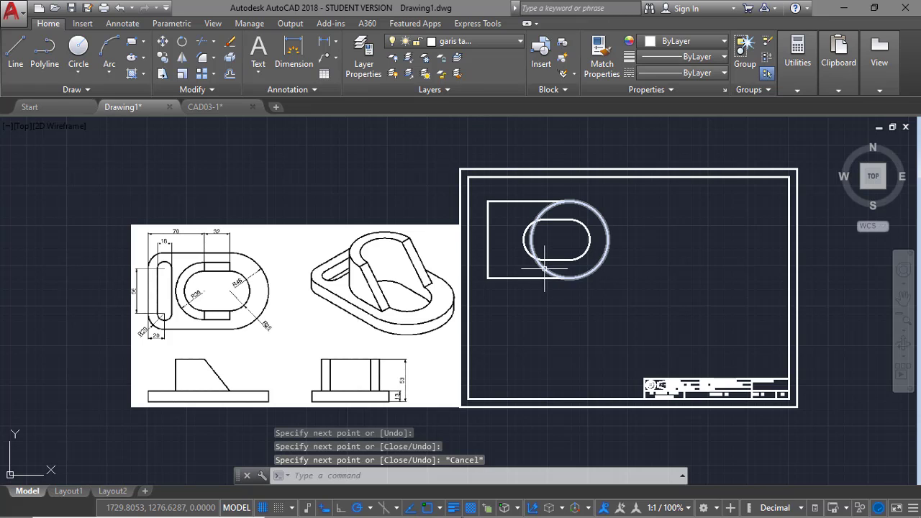
pyautogui.moveTo(545, 269)
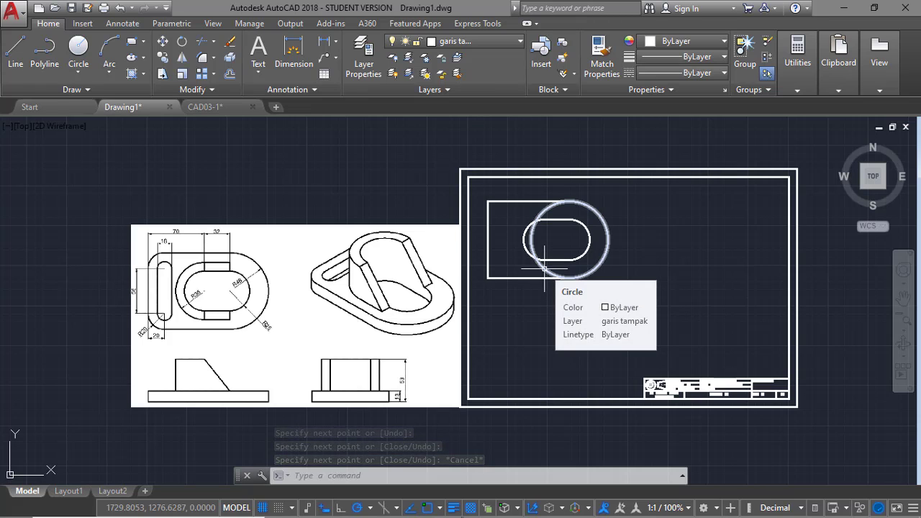
# Trim away the left half of the radius 48 circle, using the plate's upper and lower horizontal edges as cutting edges.
pyautogui.write('TR')
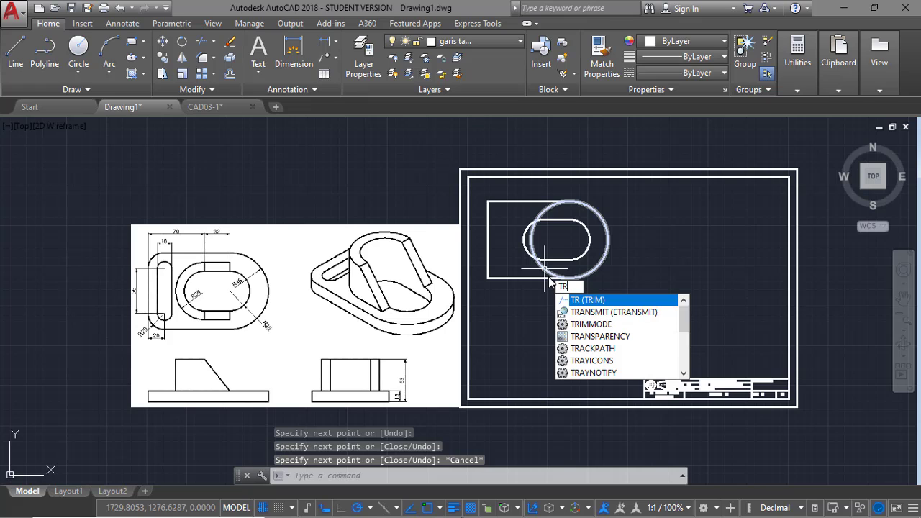
pyautogui.press('Return')
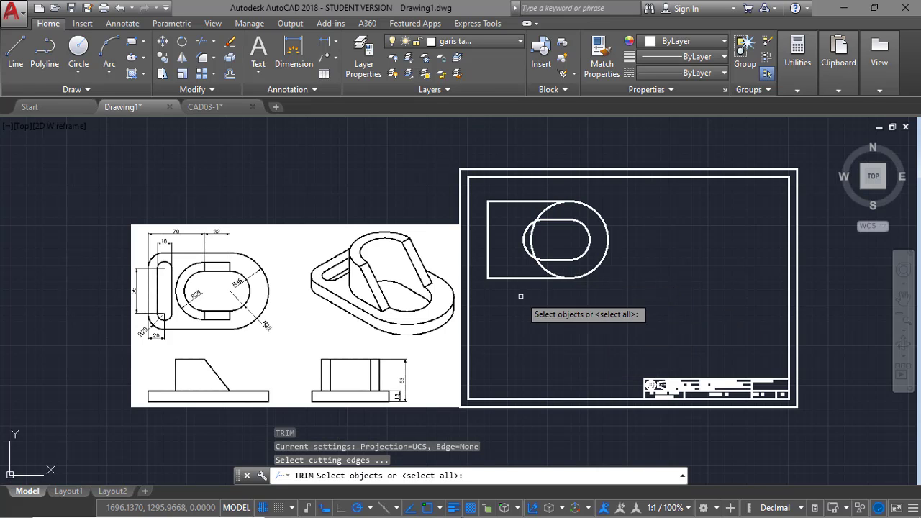
pyautogui.click(515, 278)
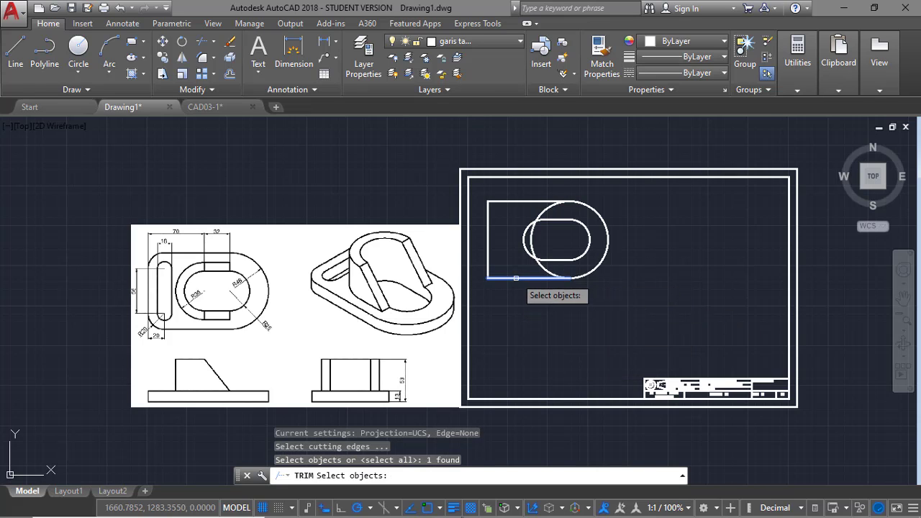
pyautogui.click(517, 203)
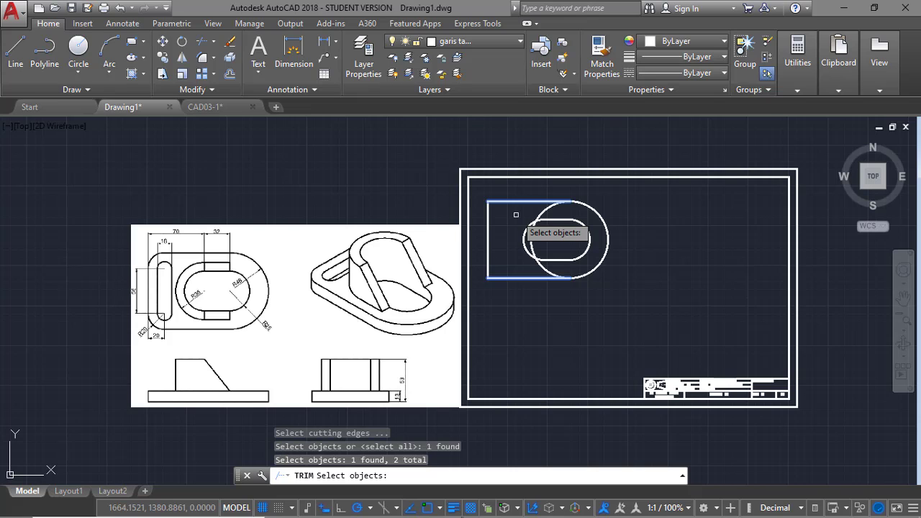
pyautogui.press('Return')
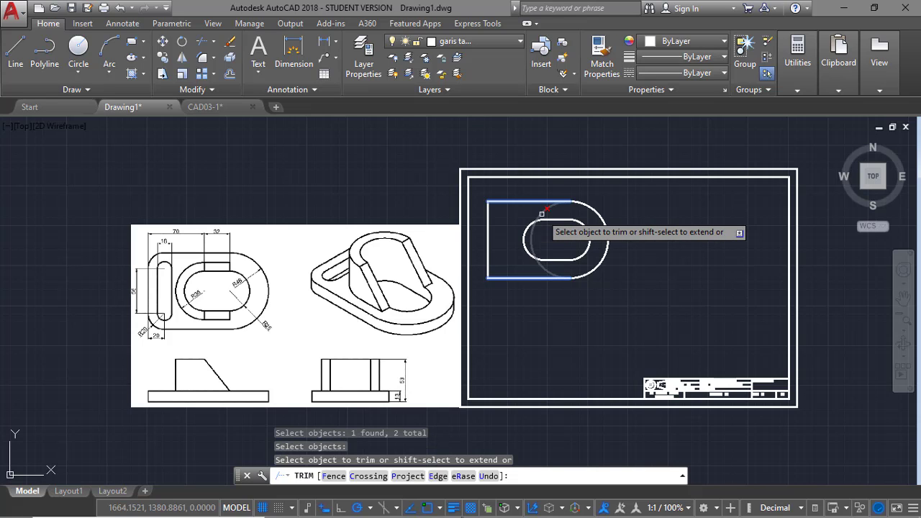
pyautogui.click(542, 214)
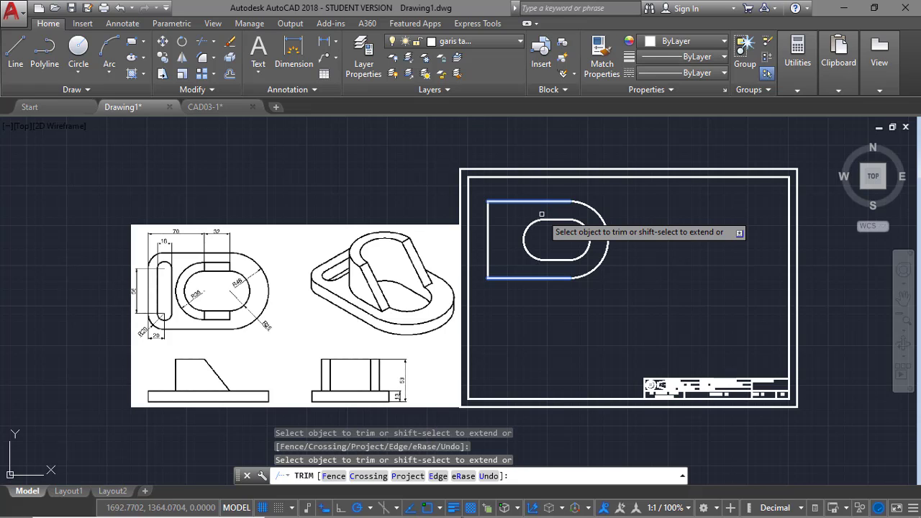
pyautogui.press('Return')
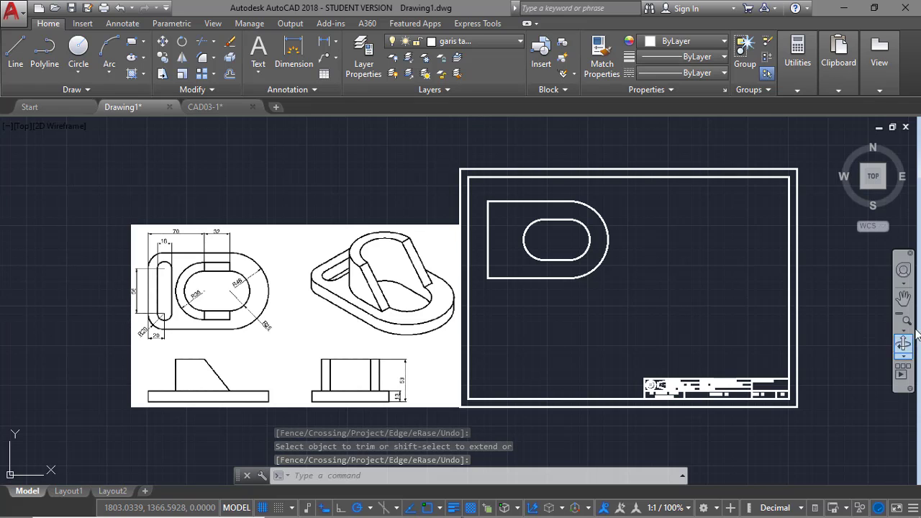
pyautogui.click(903, 294)
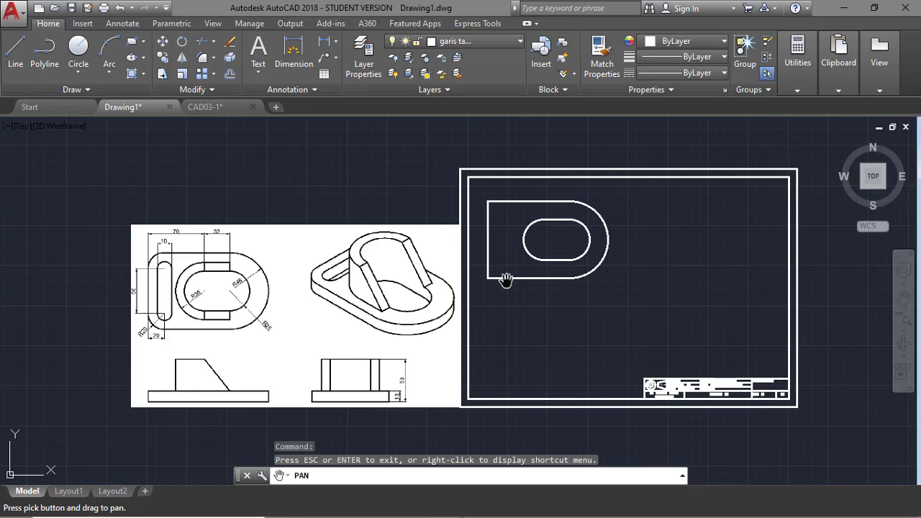
pyautogui.press('Escape')
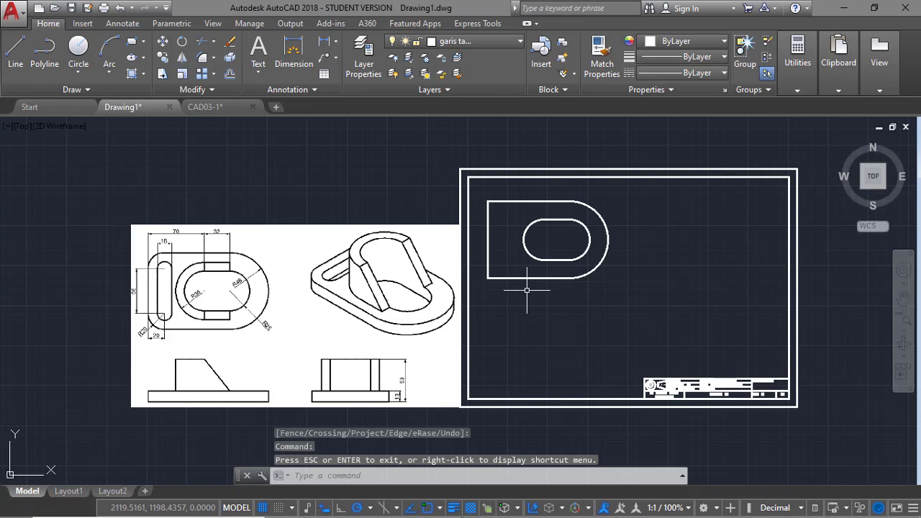
pyautogui.write('F')
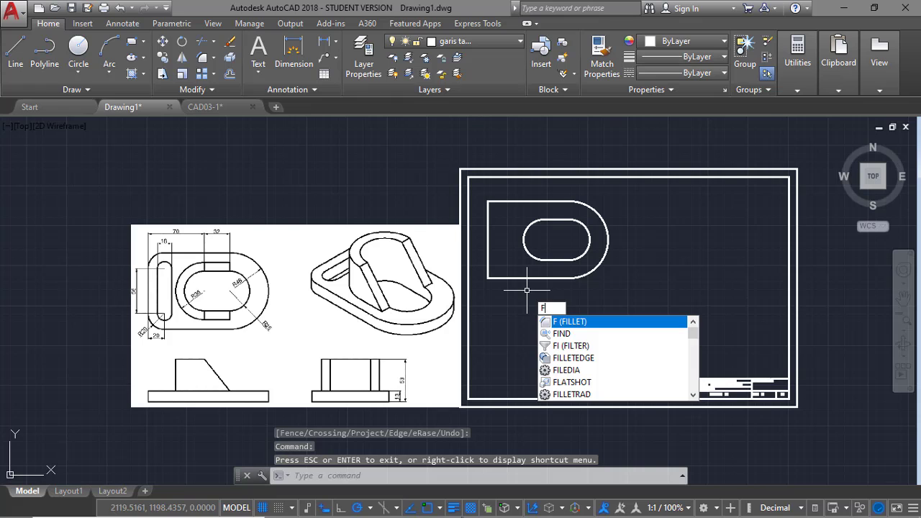
pyautogui.press('Escape')
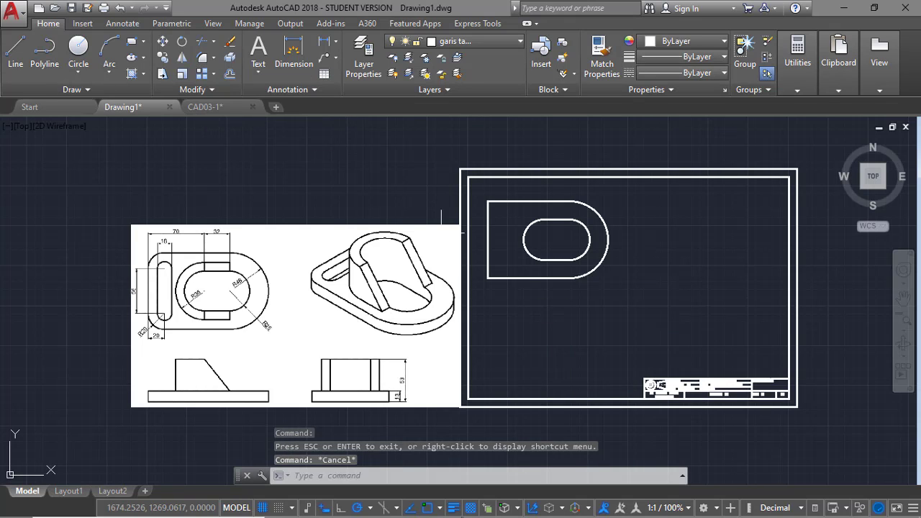
# Fillet the plate outline's lower-left and upper-left corners with radius 20, using the Multiple option.
pyautogui.write('f')
pyautogui.press('Return')
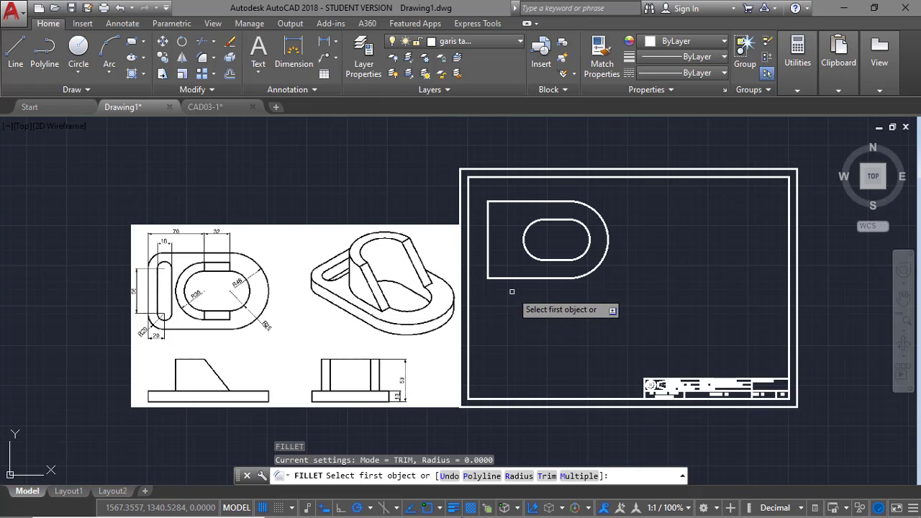
pyautogui.write('r')
pyautogui.press('Return')
pyautogui.write('20')
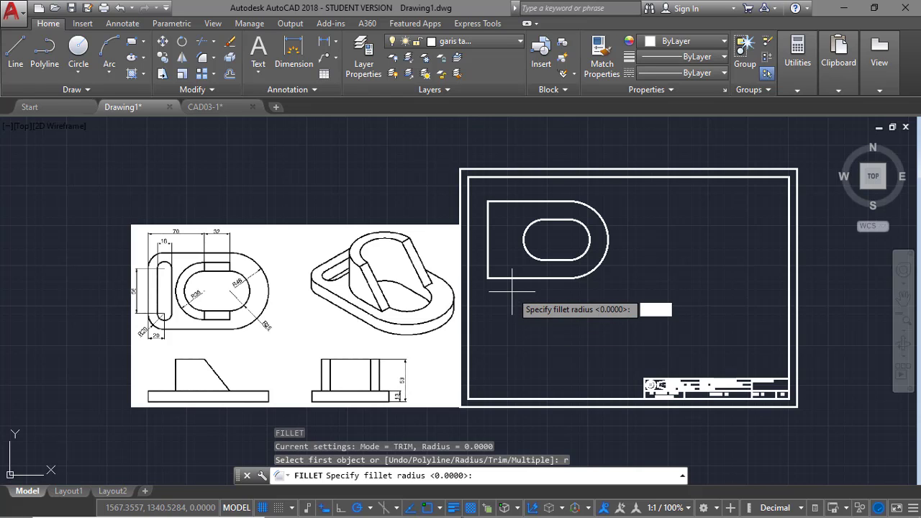
pyautogui.press('Return')
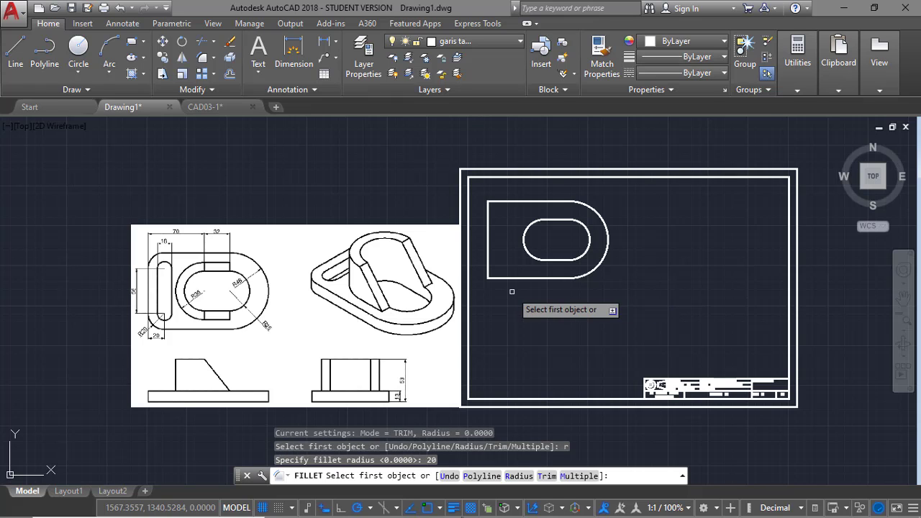
pyautogui.click(580, 472)
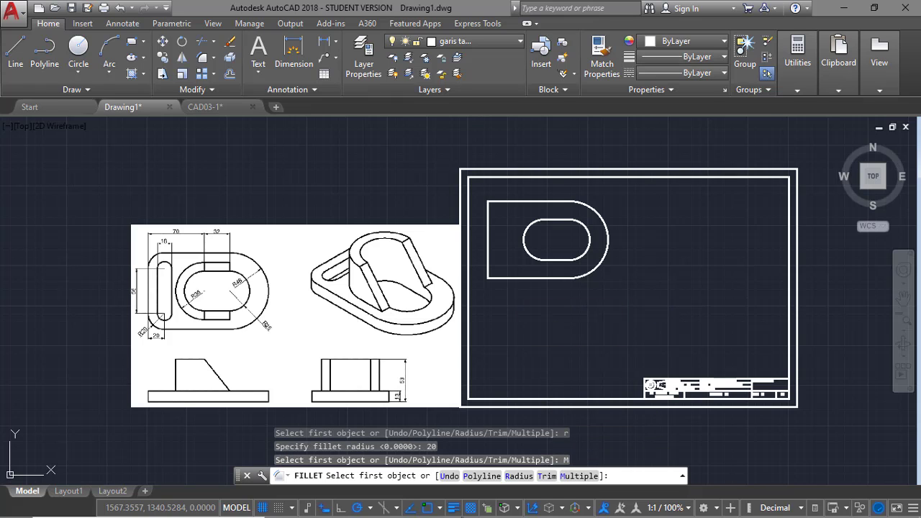
pyautogui.click(501, 278)
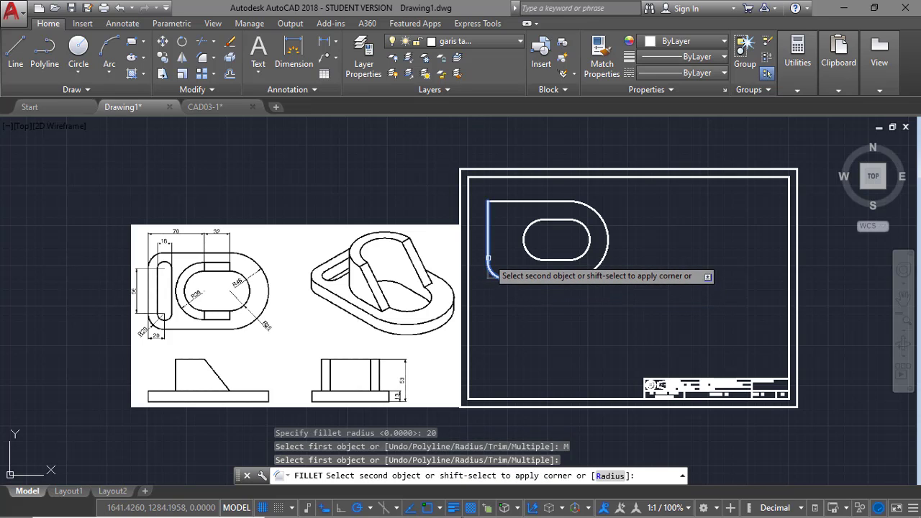
pyautogui.click(489, 258)
pyautogui.click(488, 220)
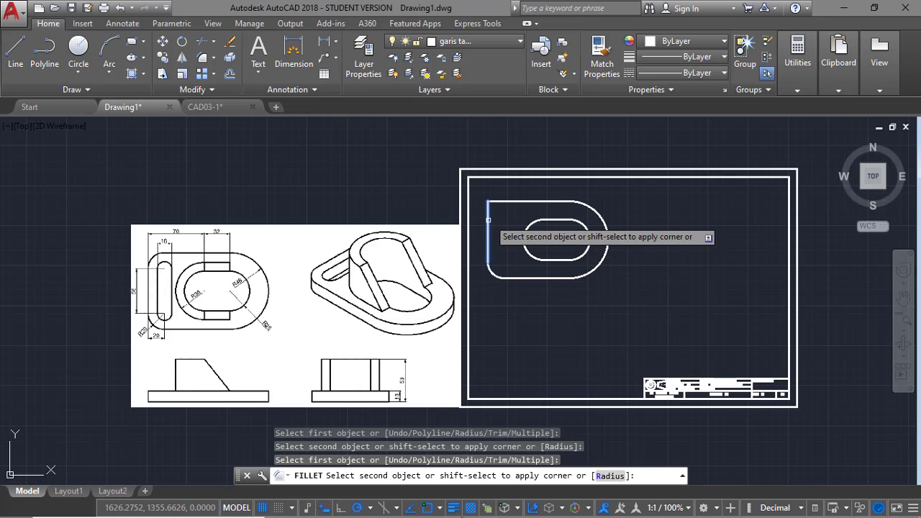
pyautogui.click(503, 202)
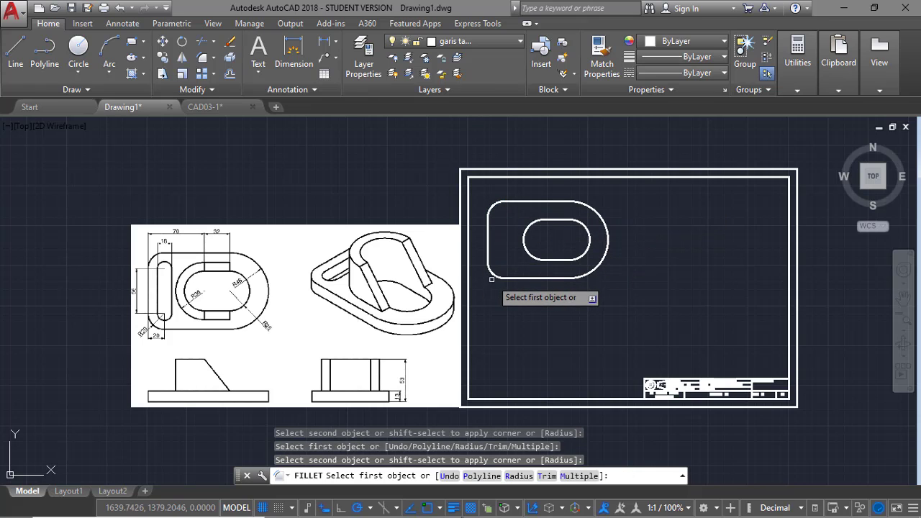
pyautogui.press('Escape')
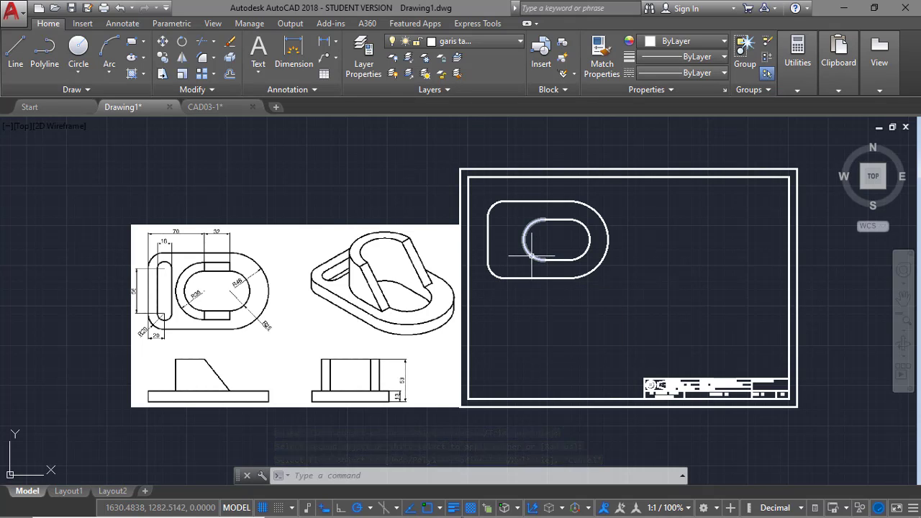
# Draw a left-facing semicircular arc of radius 36 centred on the slot's left arc centre, starting directly above it and ending directly below.
pyautogui.moveTo(532, 256)
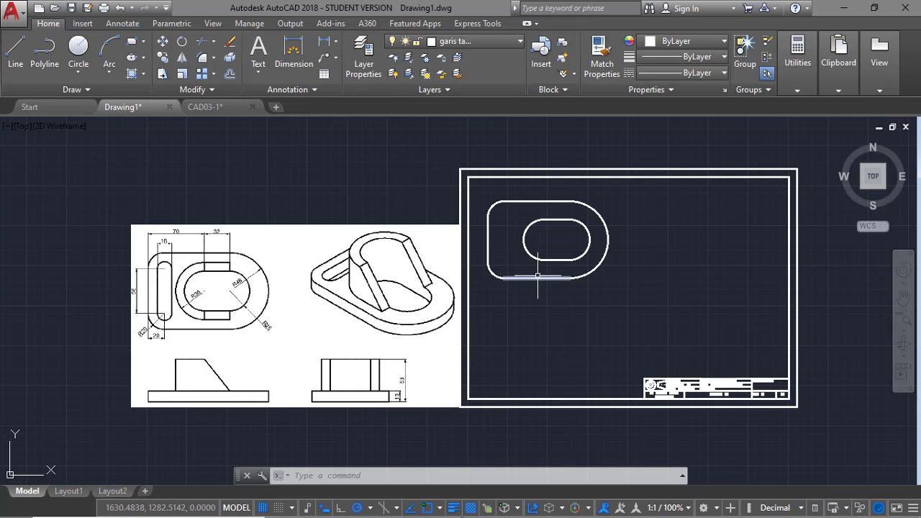
pyautogui.write('A')
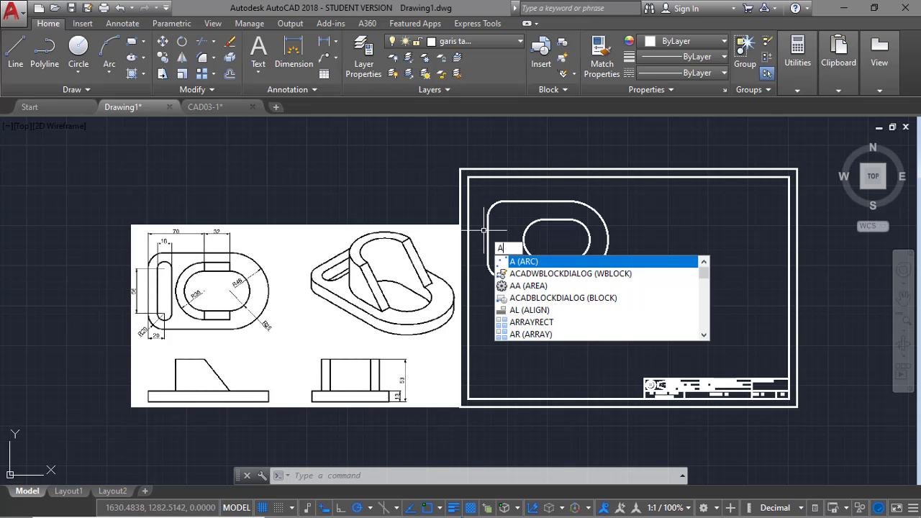
pyautogui.press('Return')
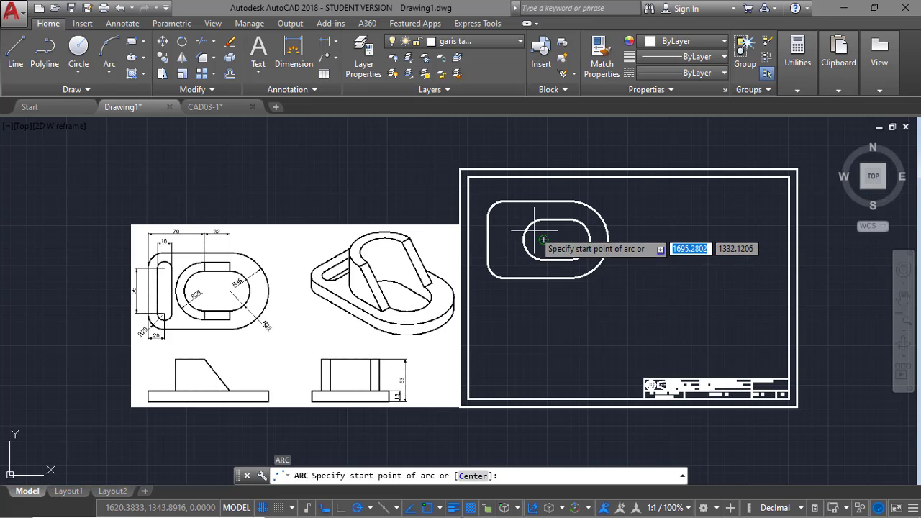
pyautogui.write('c')
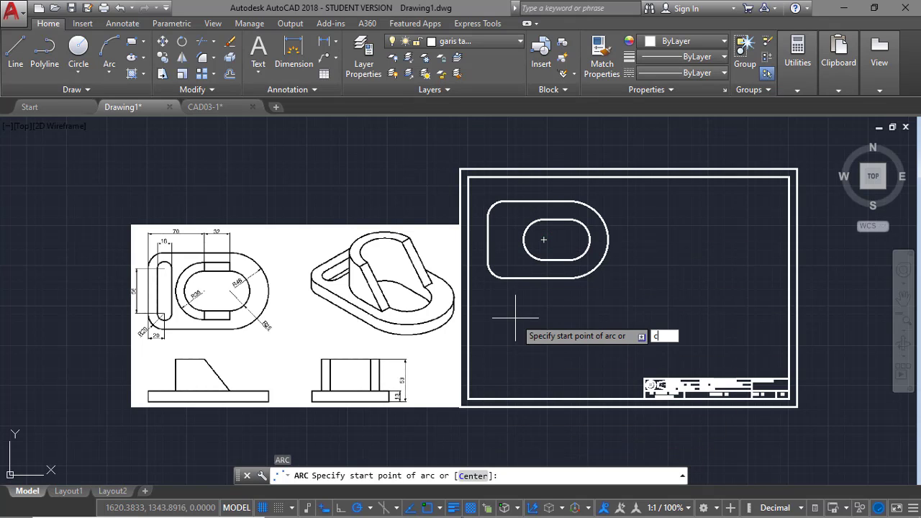
pyautogui.press('Return')
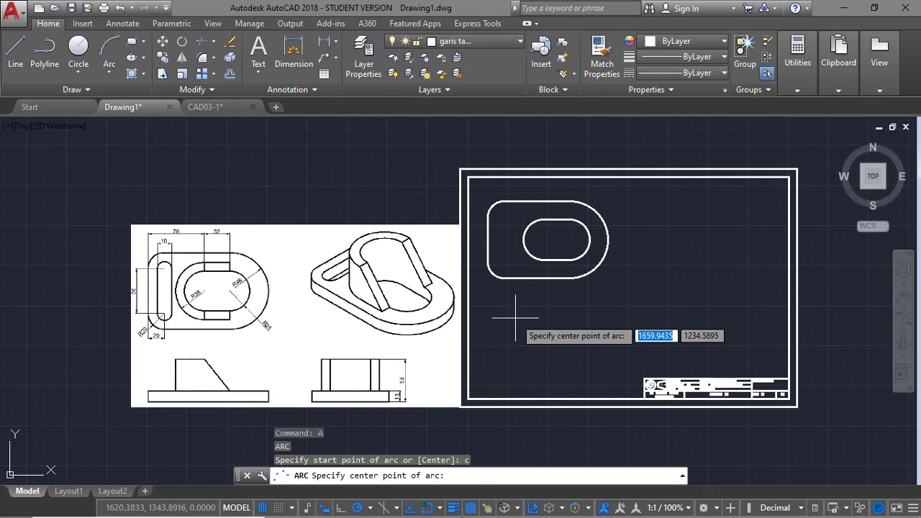
pyautogui.click(544, 239)
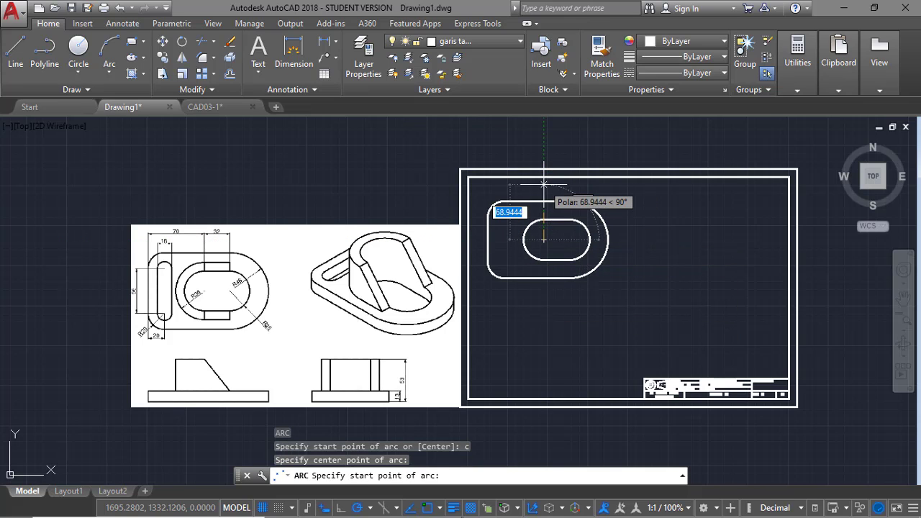
pyautogui.write('36')
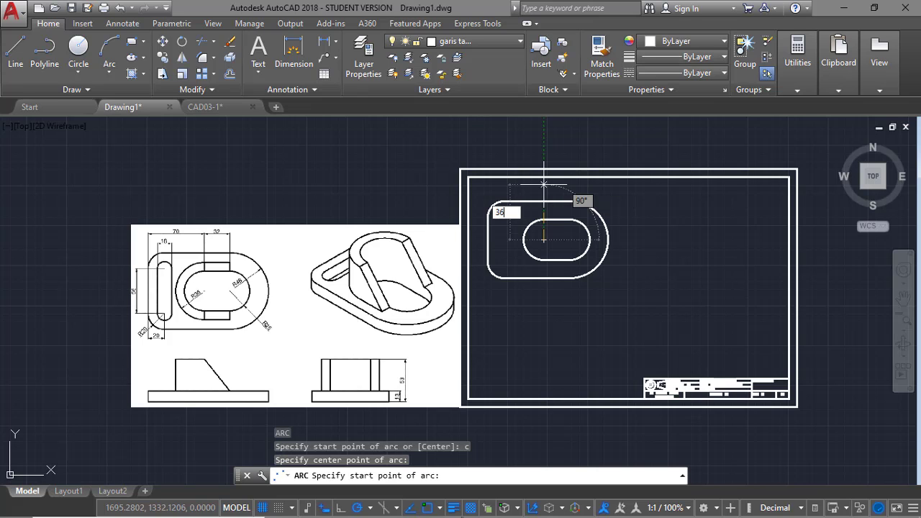
pyautogui.press('Return')
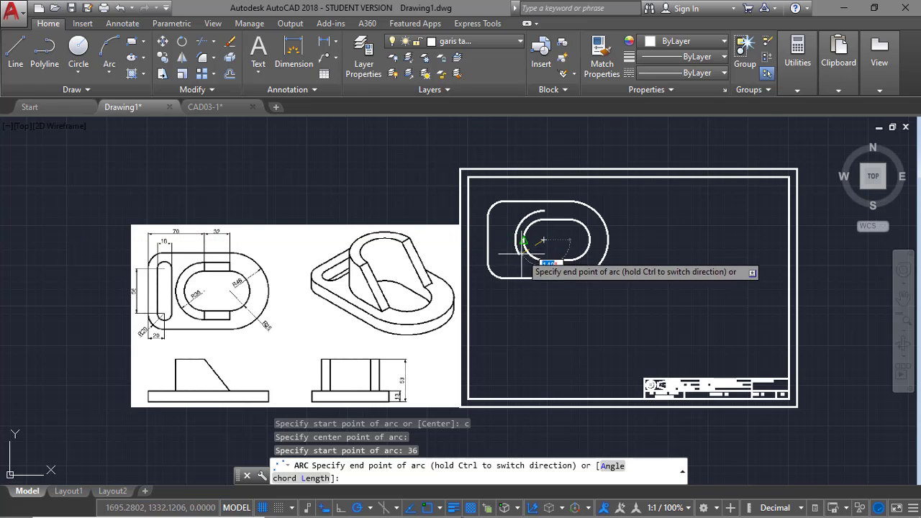
pyautogui.click(544, 303)
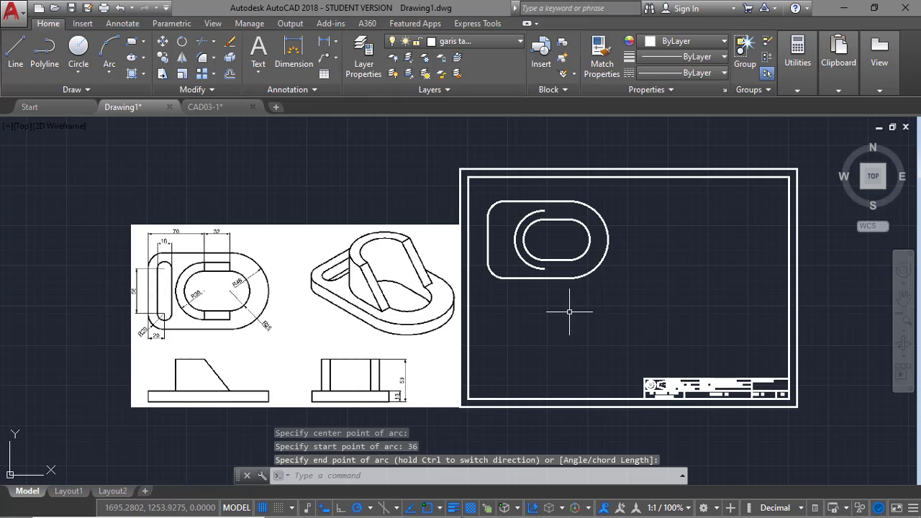
# Draw a line 32 to the right from the new arc's lower end, continuing up to the right end of the slot's lower edge.
pyautogui.write('l')
pyautogui.press('Return')
pyautogui.click(544, 269)
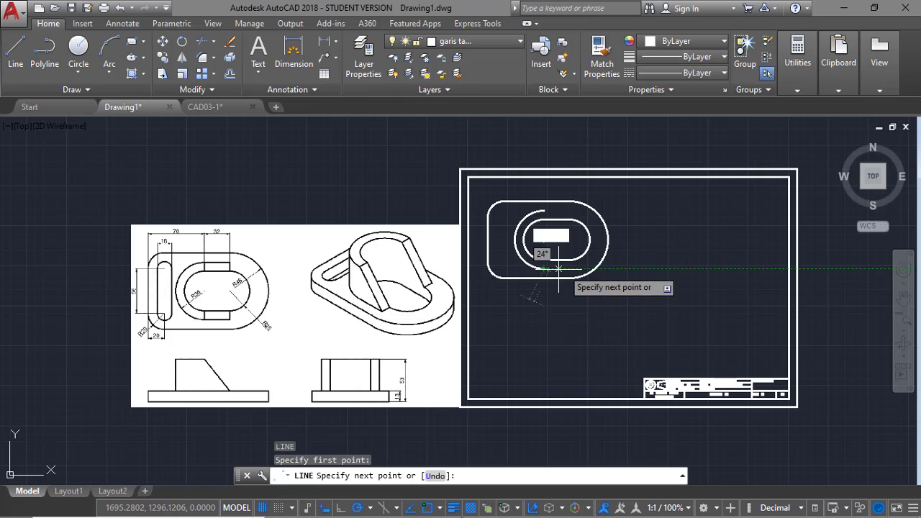
pyautogui.click(569, 269)
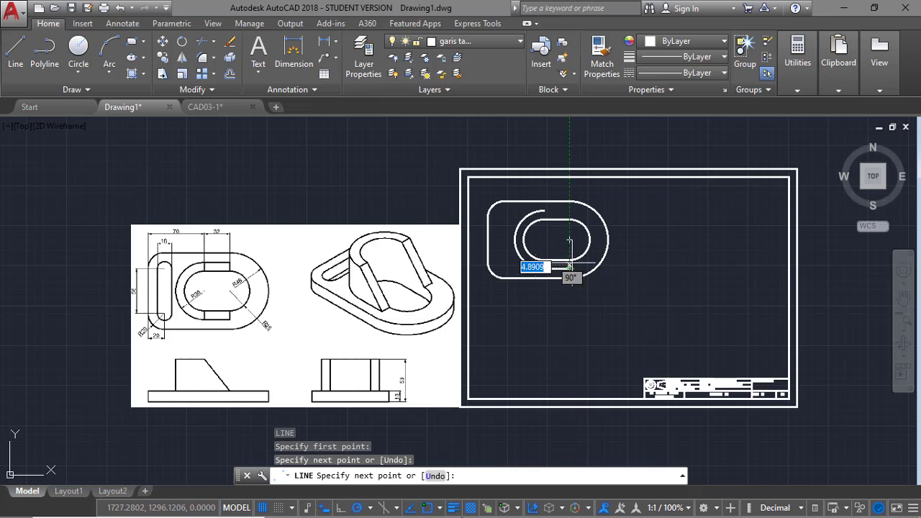
pyautogui.click(569, 259)
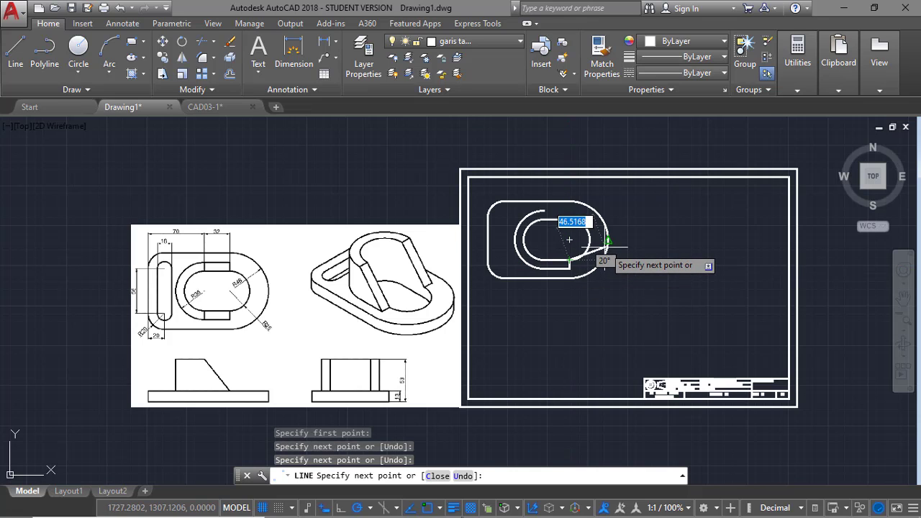
pyautogui.press('Return')
# Draw a line 32 to the right from the outer arc's upper end, continuing down to the right end of the slot's upper edge.
pyautogui.press('Return')
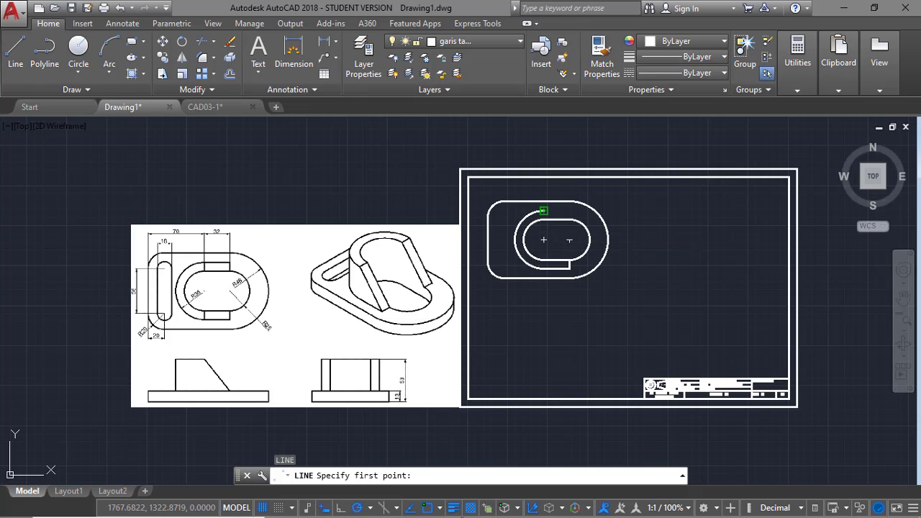
pyautogui.click(544, 211)
pyautogui.write('32')
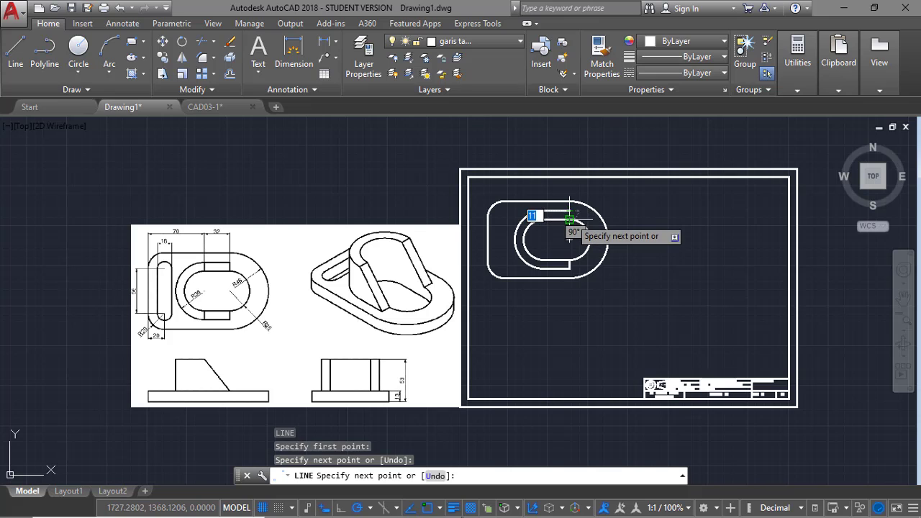
pyautogui.click(570, 217)
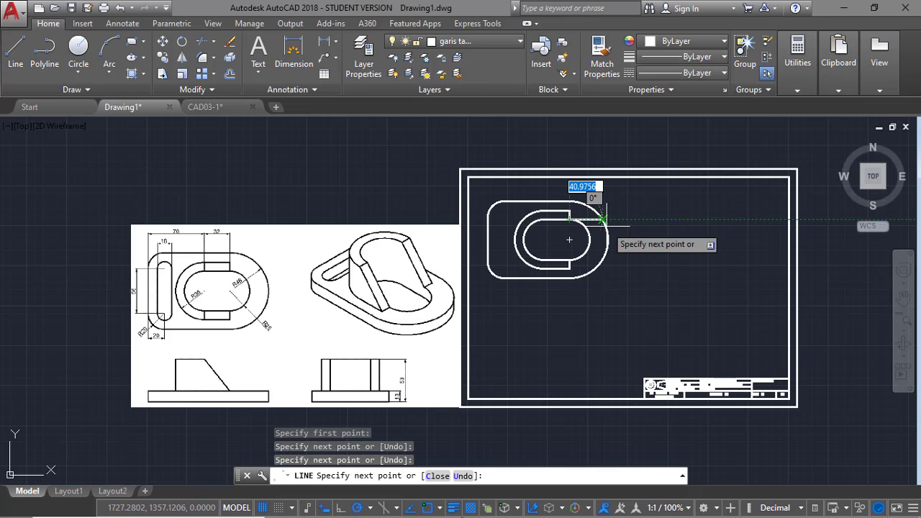
pyautogui.press('Return')
pyautogui.press('Return')
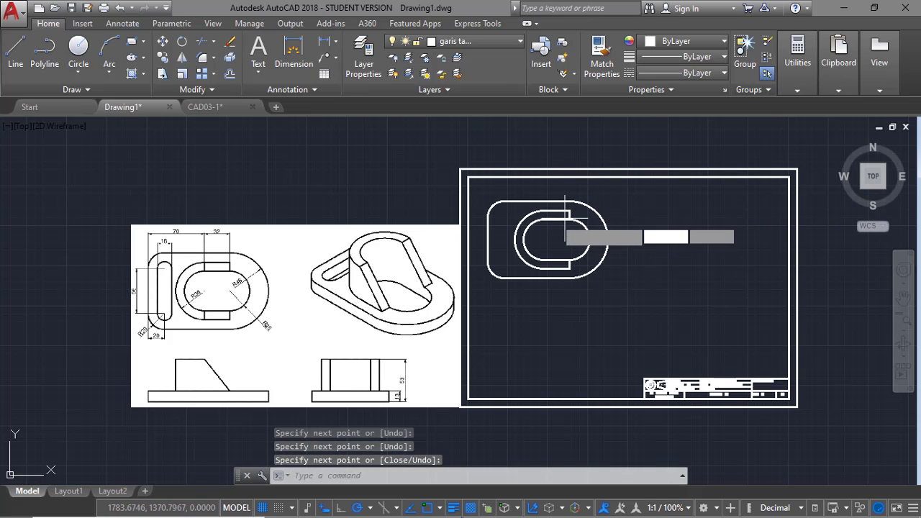
# Draw two short vertical lines joining the raised wall's outer arc ends to the slot's upper and lower edges, closing both wall ends.
pyautogui.click(544, 212)
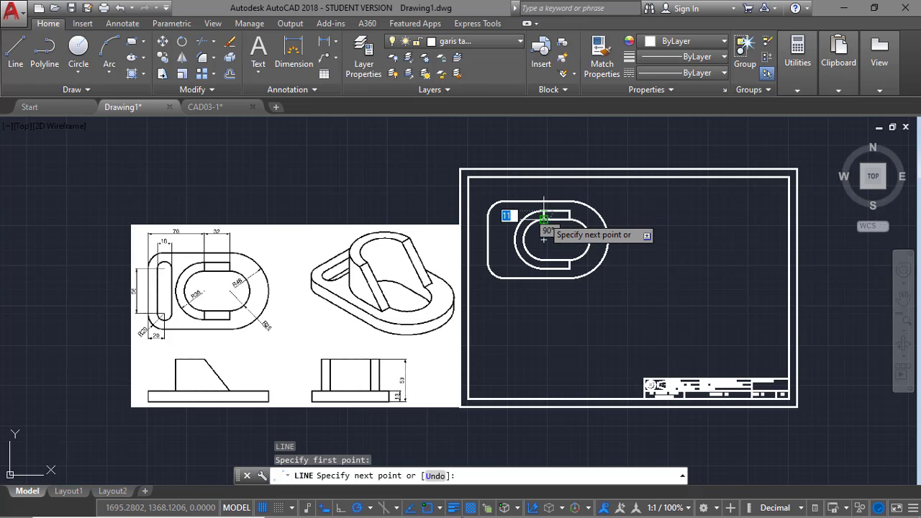
pyautogui.press('Return')
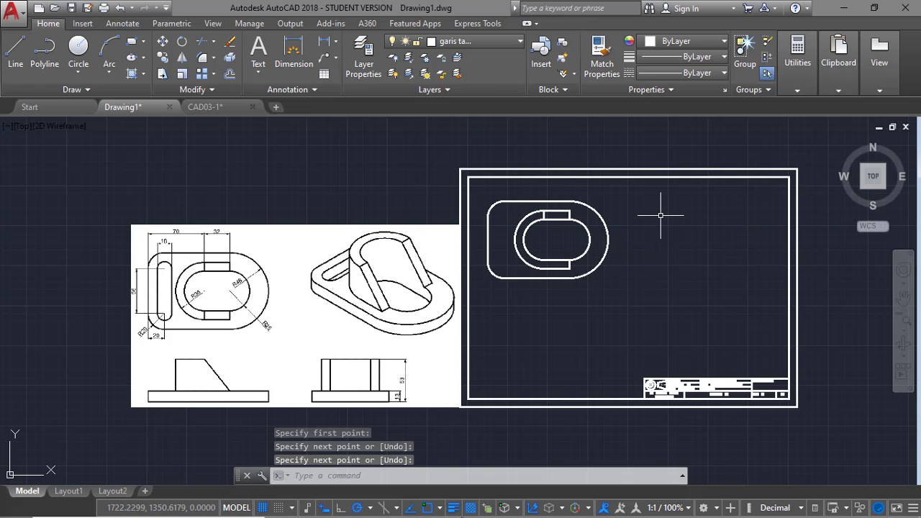
pyautogui.press('Return')
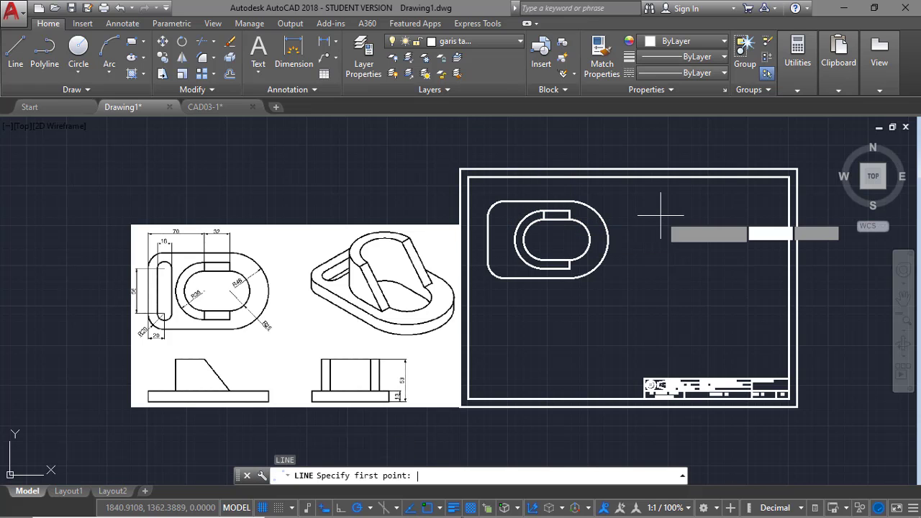
pyautogui.click(544, 261)
pyautogui.click(544, 269)
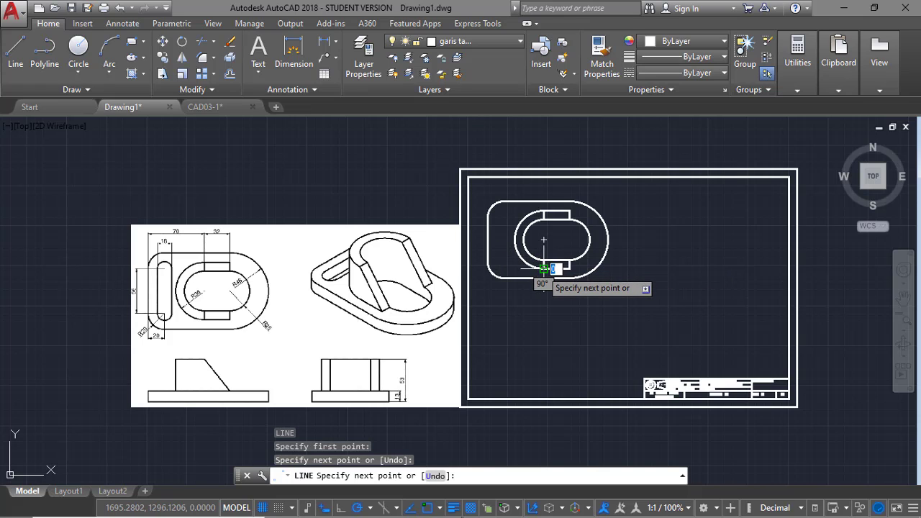
pyautogui.press('Escape')
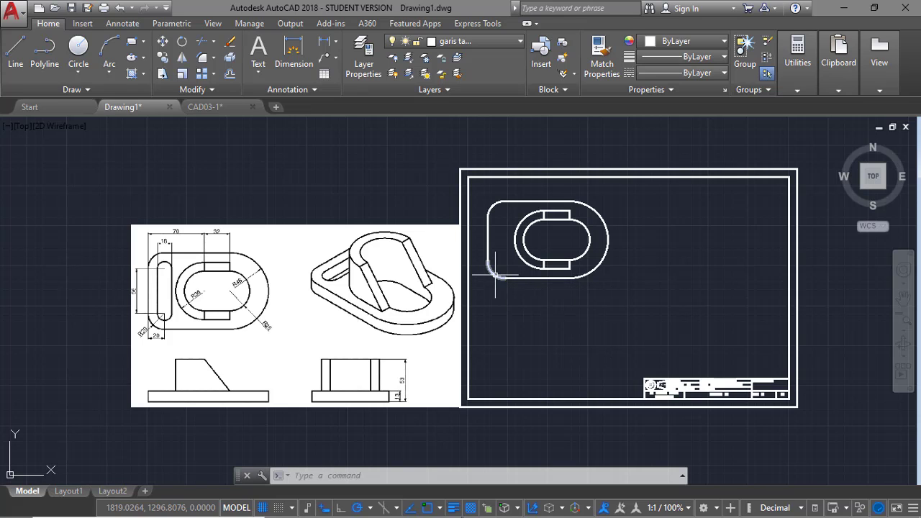
# Draw a circle of diameter 18 centred on the plate's lower-left fillet centre.
pyautogui.write('c')
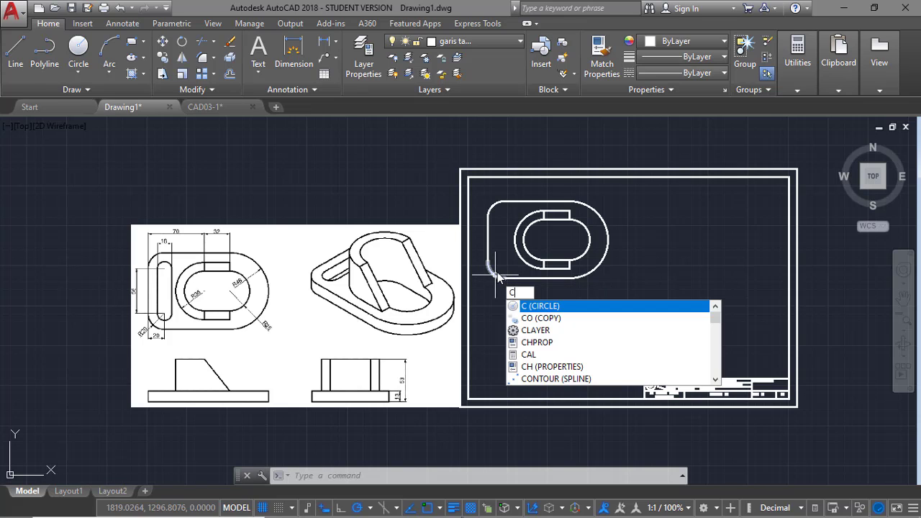
pyautogui.press('Return')
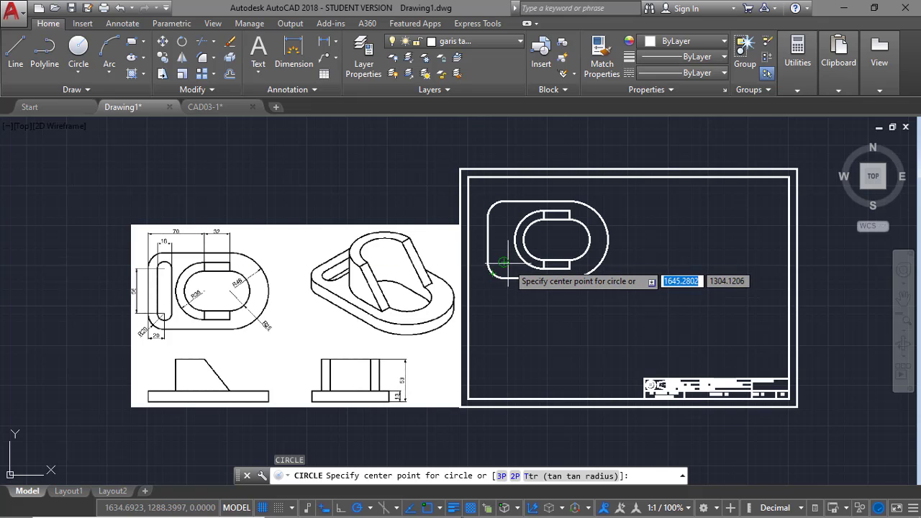
pyautogui.click(502, 264)
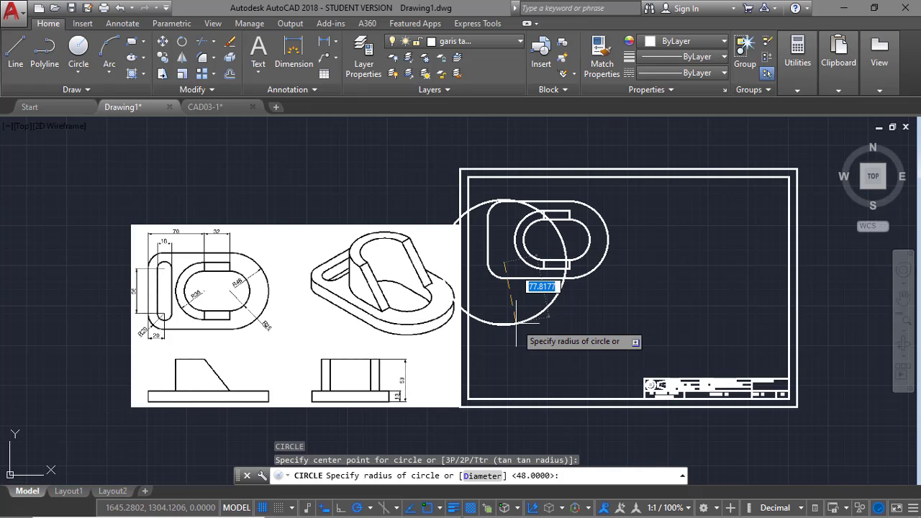
pyautogui.write('d')
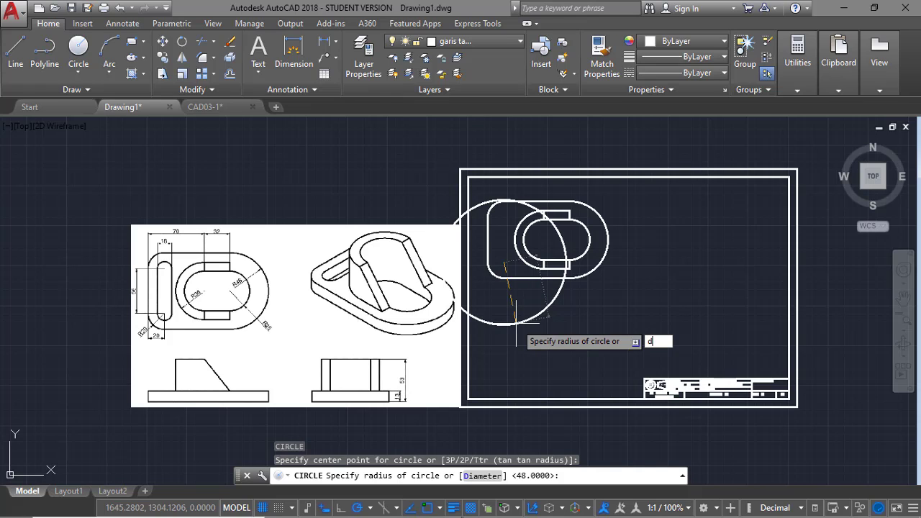
pyautogui.press('Return')
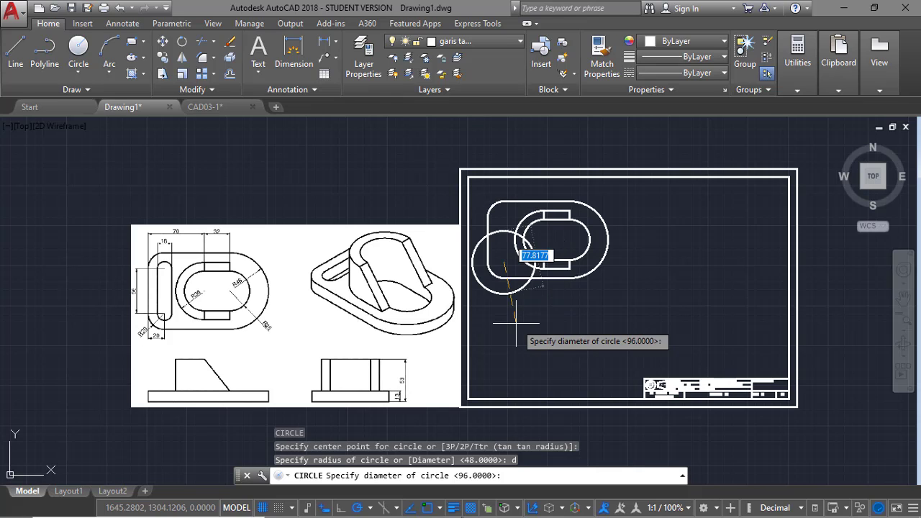
pyautogui.write('18')
pyautogui.press('Return')
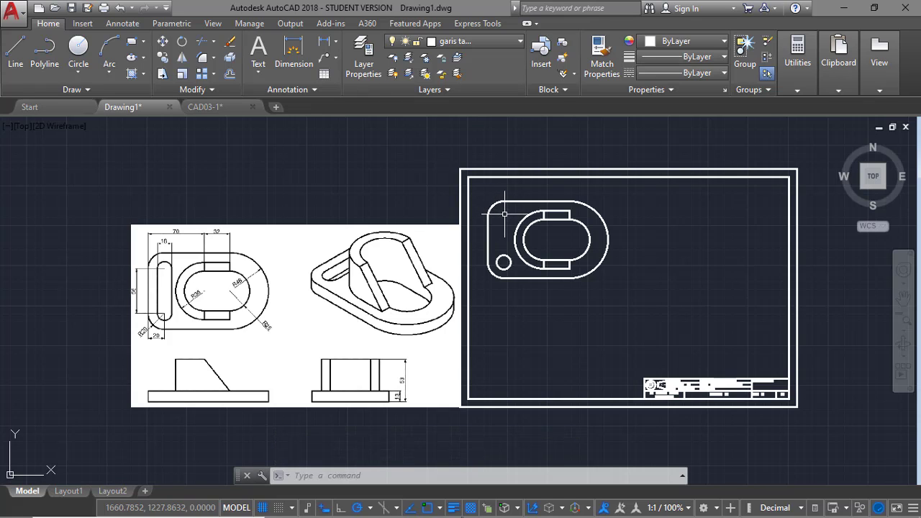
# Copy the small circle from its centre to the plate's upper-left fillet centre.
pyautogui.write('cp')
pyautogui.press('Return')
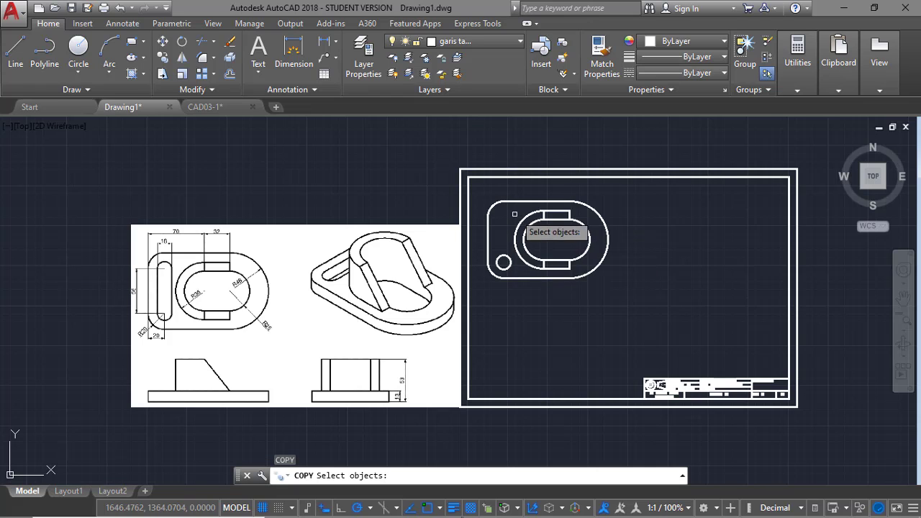
pyautogui.click(503, 262)
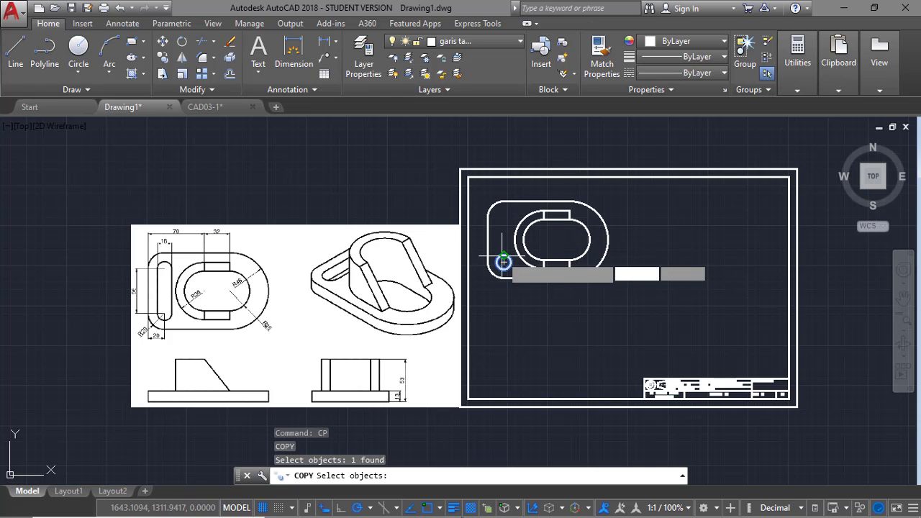
pyautogui.press('Return')
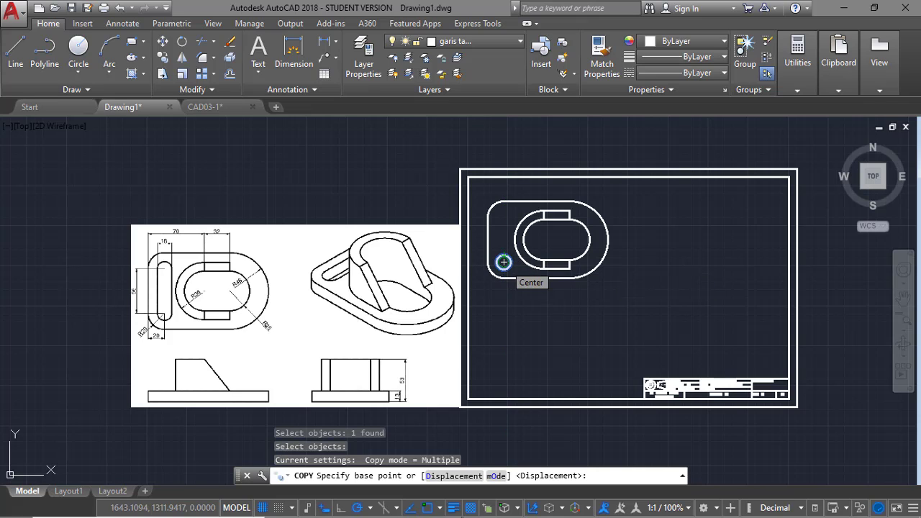
pyautogui.click(503, 262)
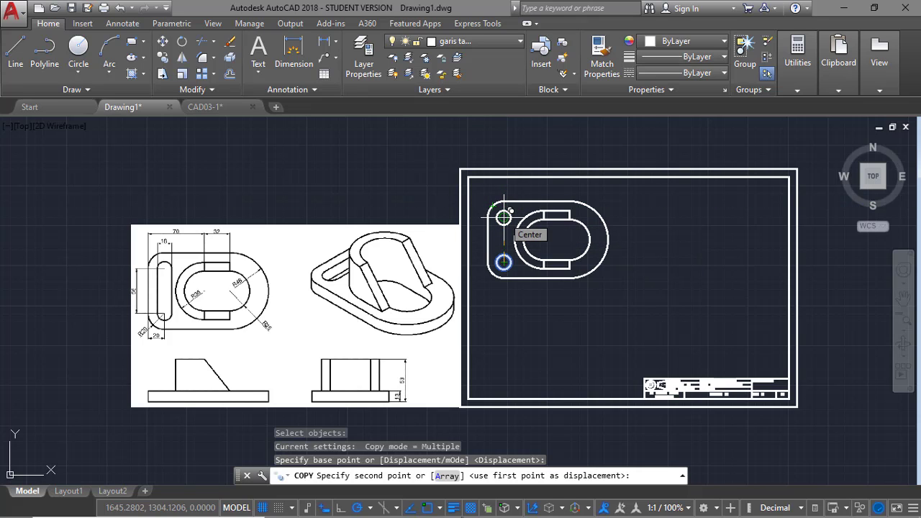
pyautogui.click(504, 216)
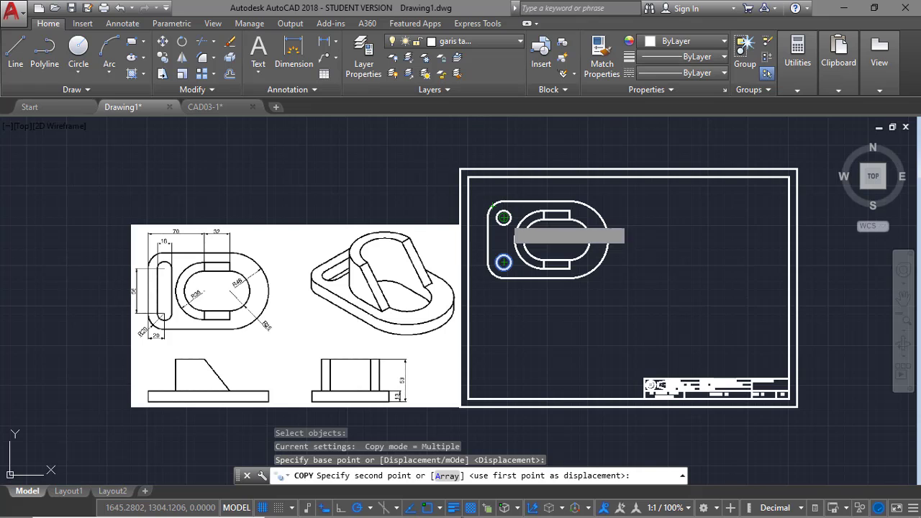
pyautogui.press('Escape')
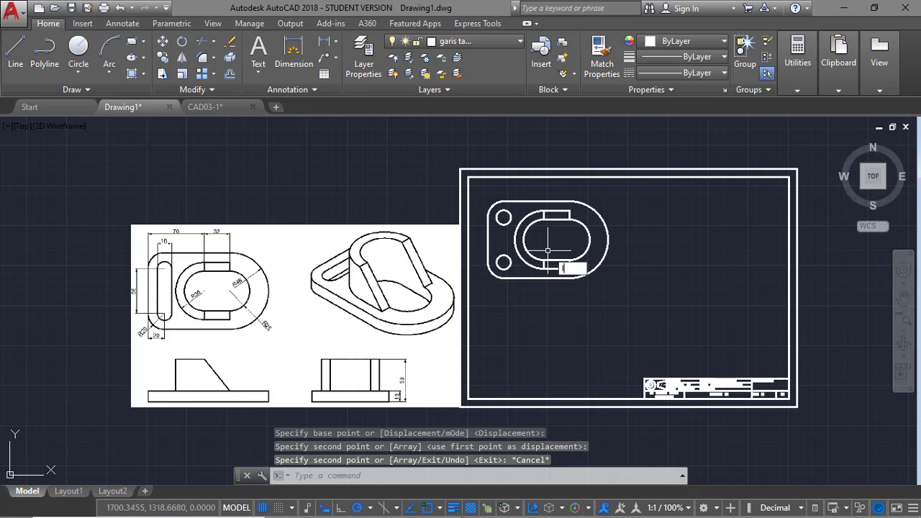
# Connect the two small circles with vertical lines between their right quadrants and between their left quadrants.
pyautogui.write('l')
pyautogui.press('Return')
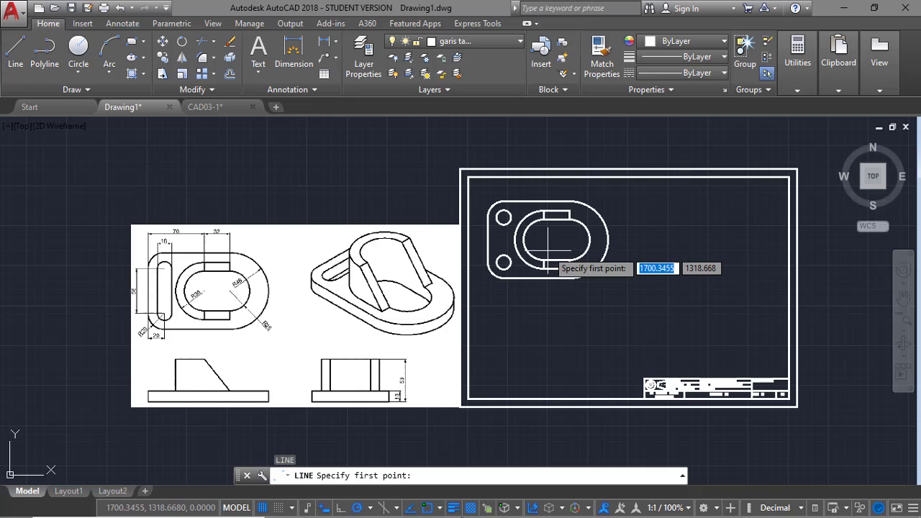
pyautogui.click(507, 216)
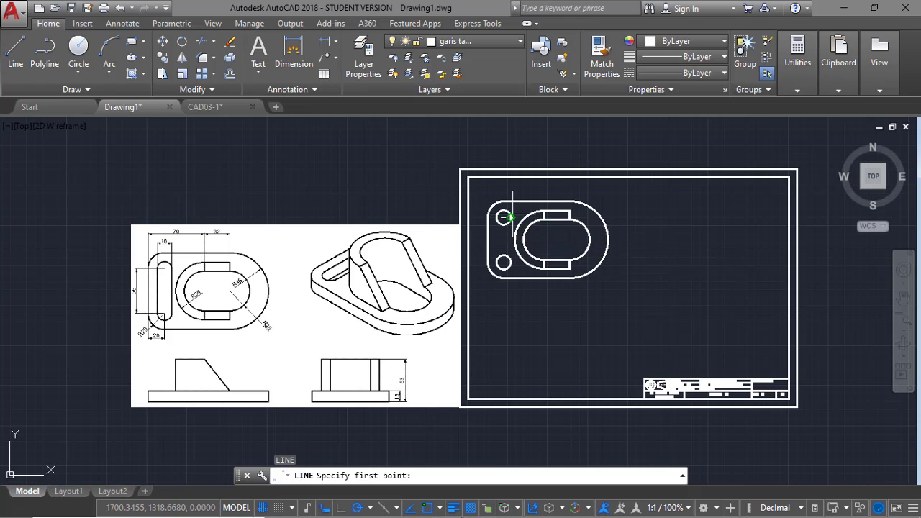
pyautogui.click(509, 262)
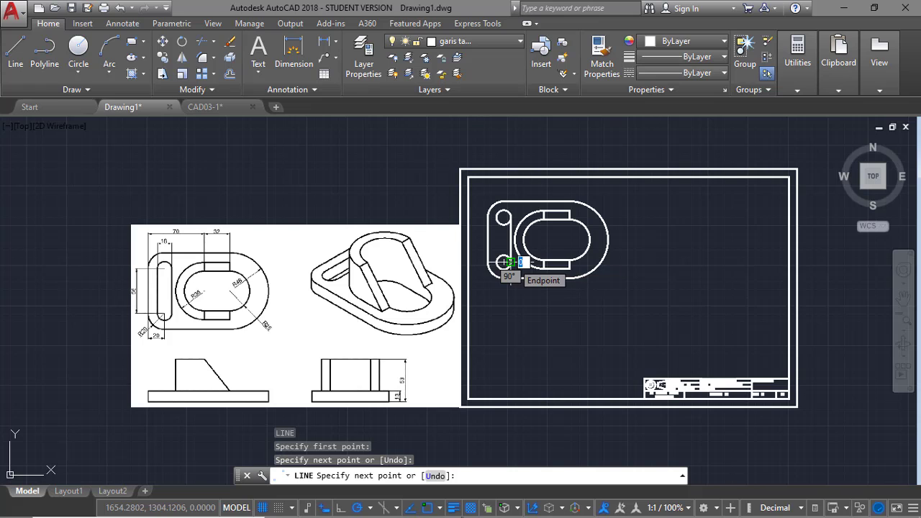
pyautogui.press('Return')
pyautogui.press('Return')
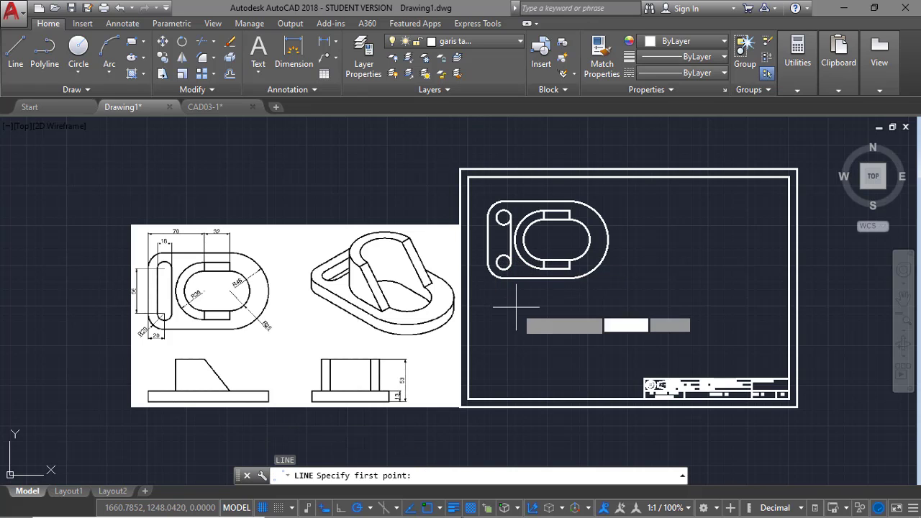
pyautogui.click(496, 216)
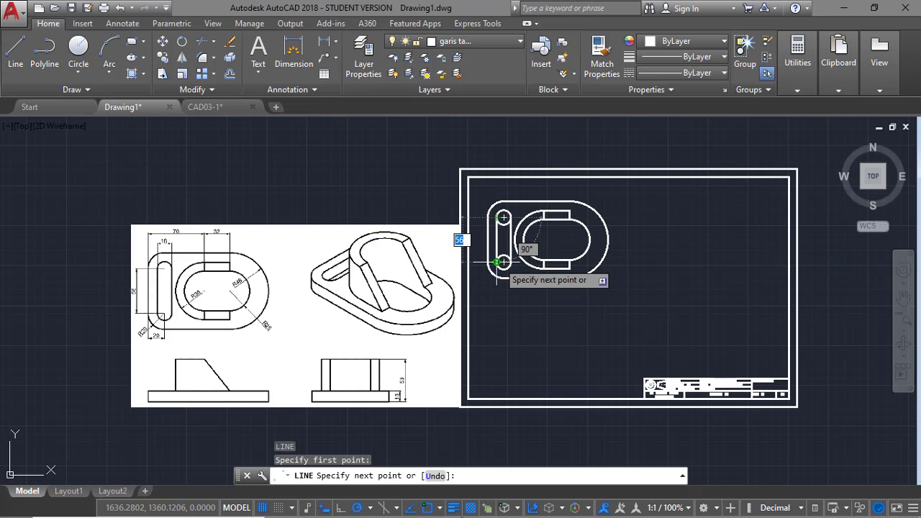
pyautogui.click(497, 262)
pyautogui.press('Escape')
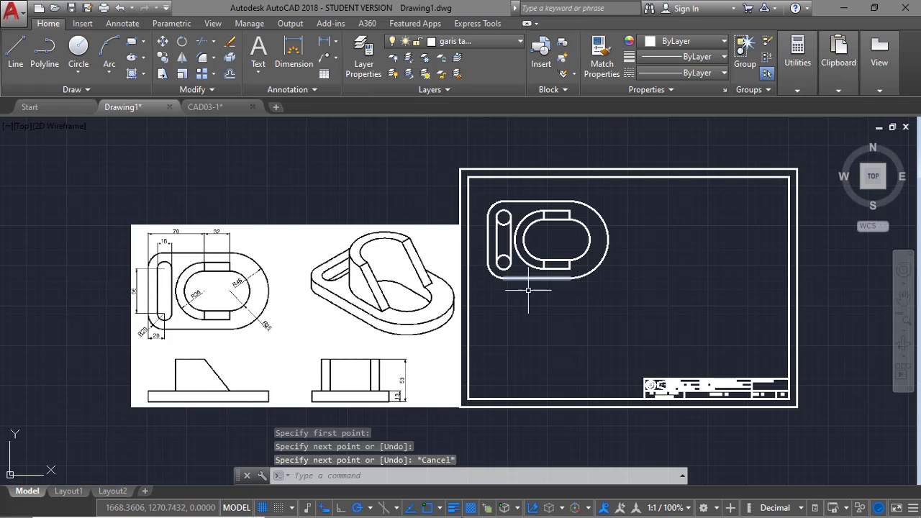
# Trim the inner halves of both small circles to leave a vertical rounded slot, using all objects as cutting edges.
pyautogui.write('TR')
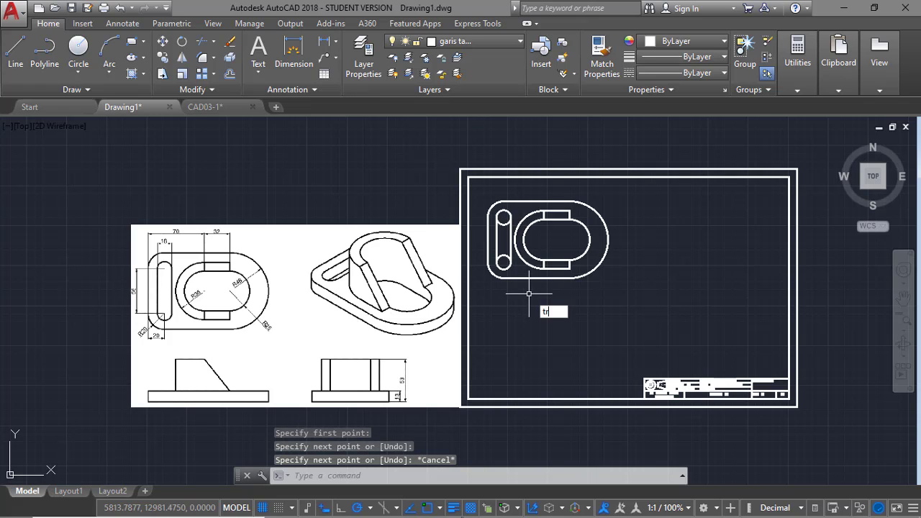
pyautogui.press('Return')
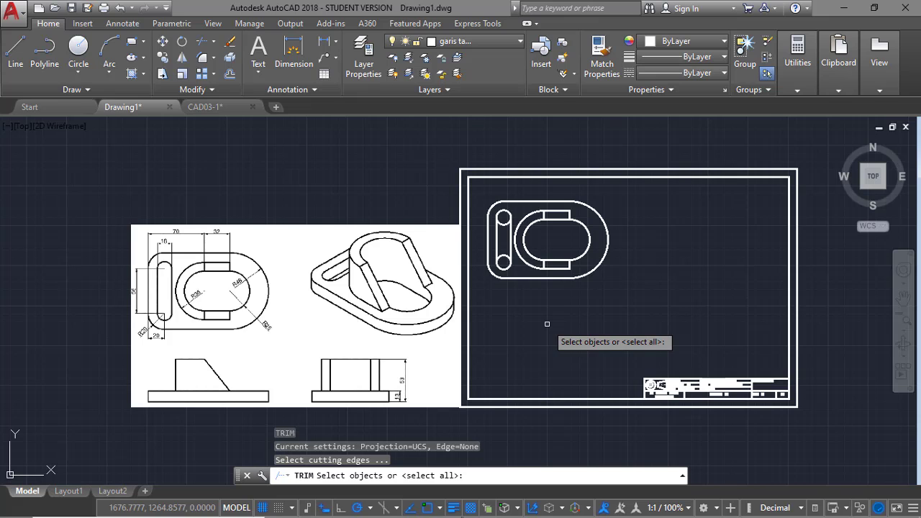
pyautogui.press('Return')
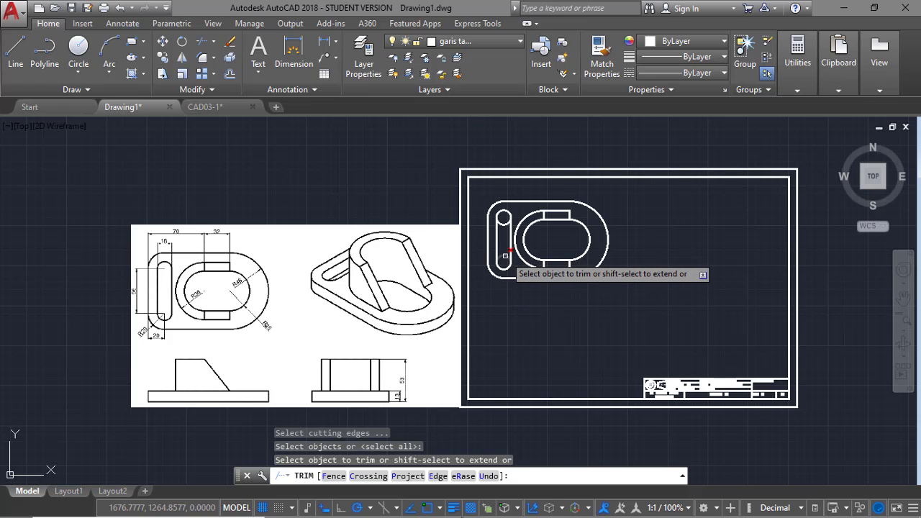
pyautogui.click(504, 229)
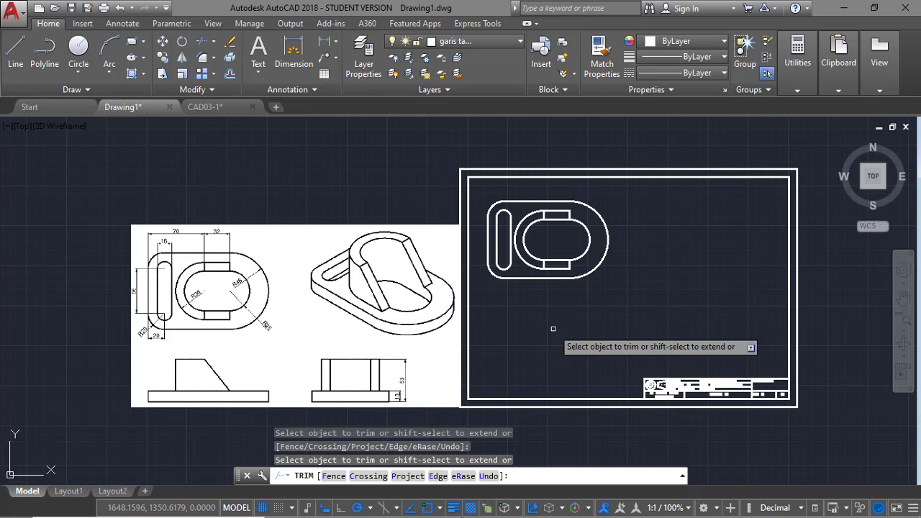
pyautogui.press('Return')
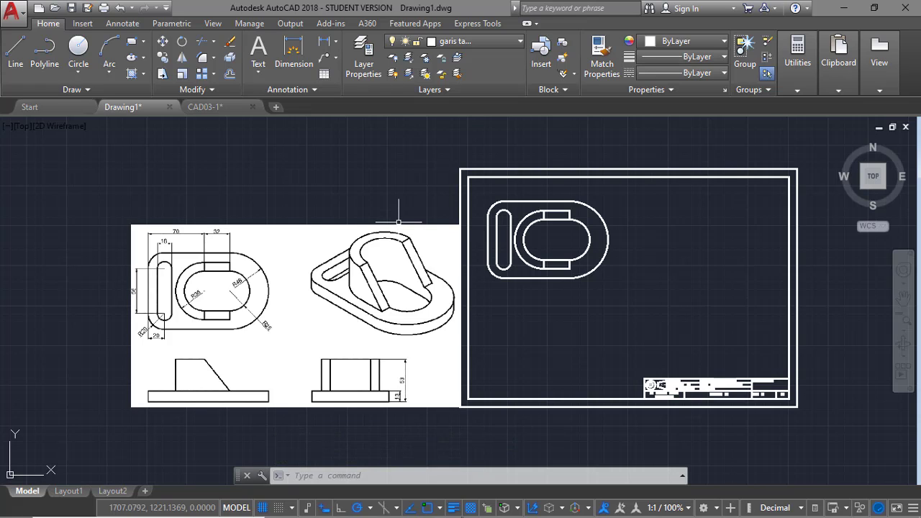
# Draw the front view's base as a closed rectangle 150 wide and 13 high below the top view, aligned with the plate's left and right extents.
pyautogui.write('l')
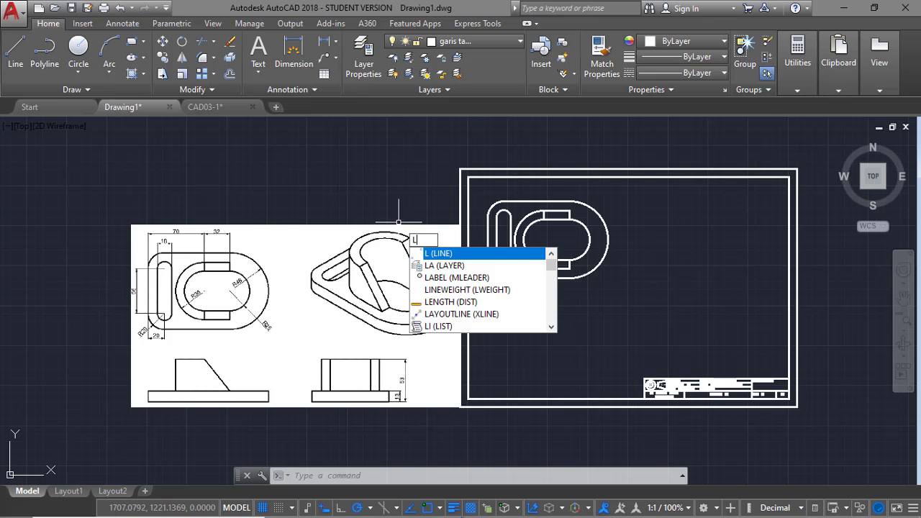
pyautogui.press('Return')
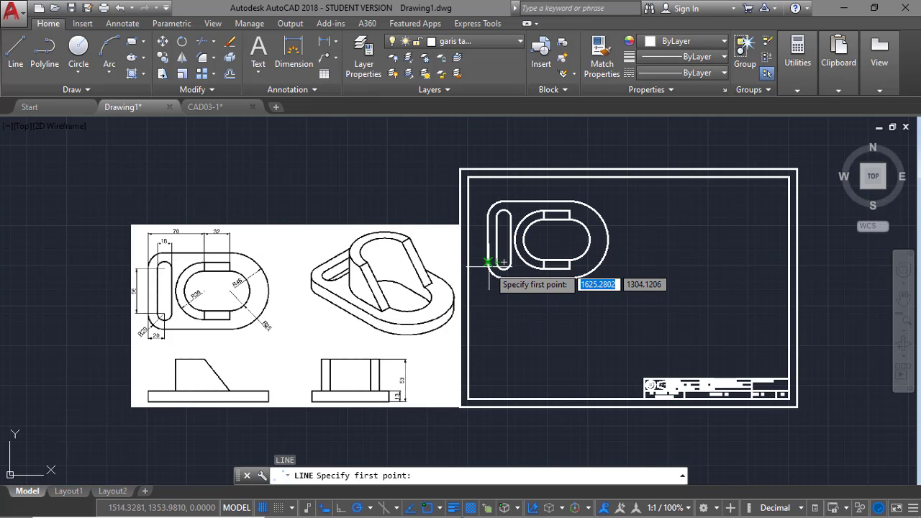
pyautogui.click(488, 347)
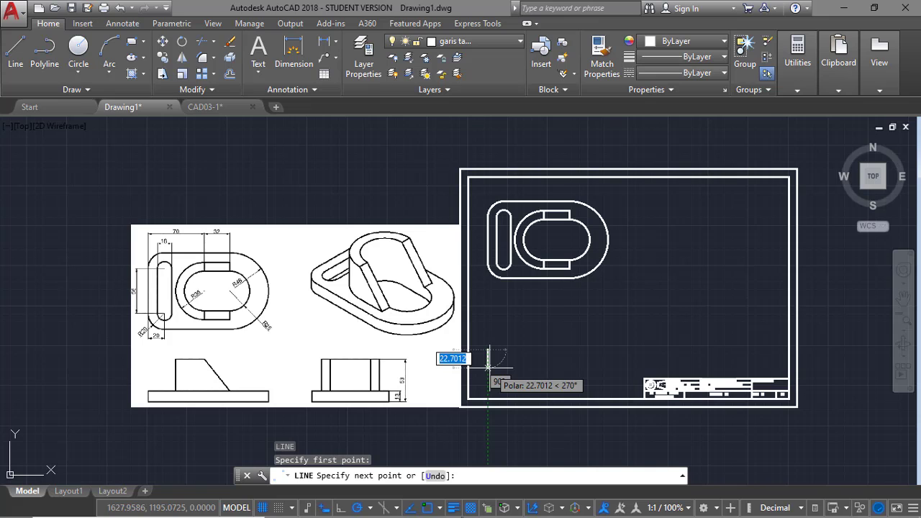
pyautogui.write('13')
pyautogui.press('Return')
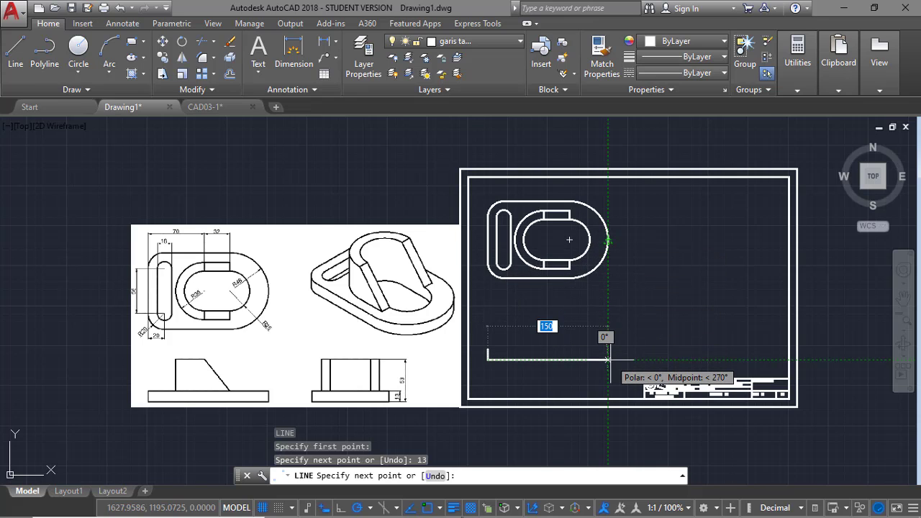
pyautogui.click(608, 359)
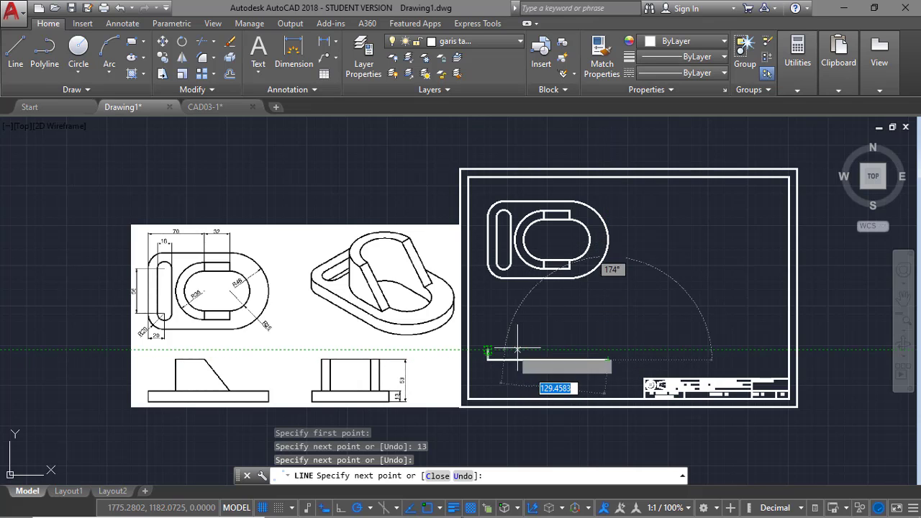
pyautogui.click(607, 351)
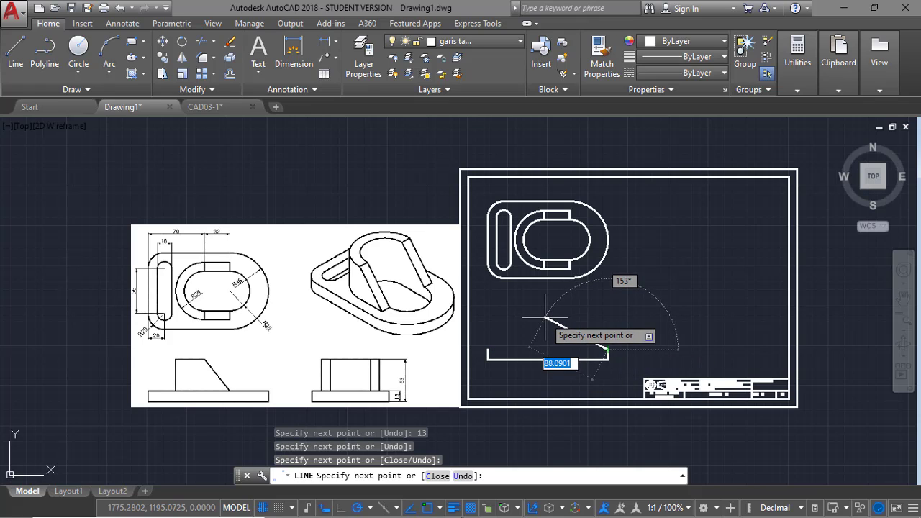
pyautogui.write('c')
pyautogui.press('Return')
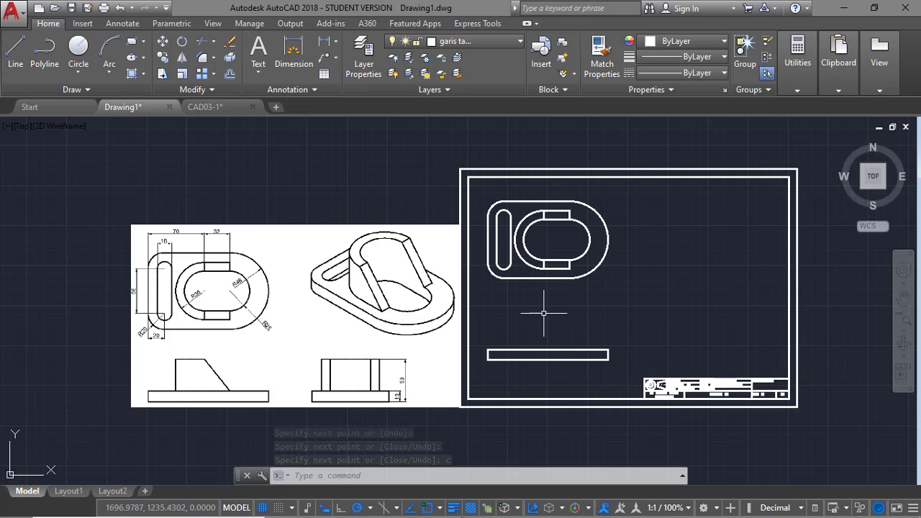
# Draw the front view's upright on the base: 40 up, horizontally to the arc centre's alignment, and sloping down to the base beneath the right arc centre.
pyautogui.press('Return')
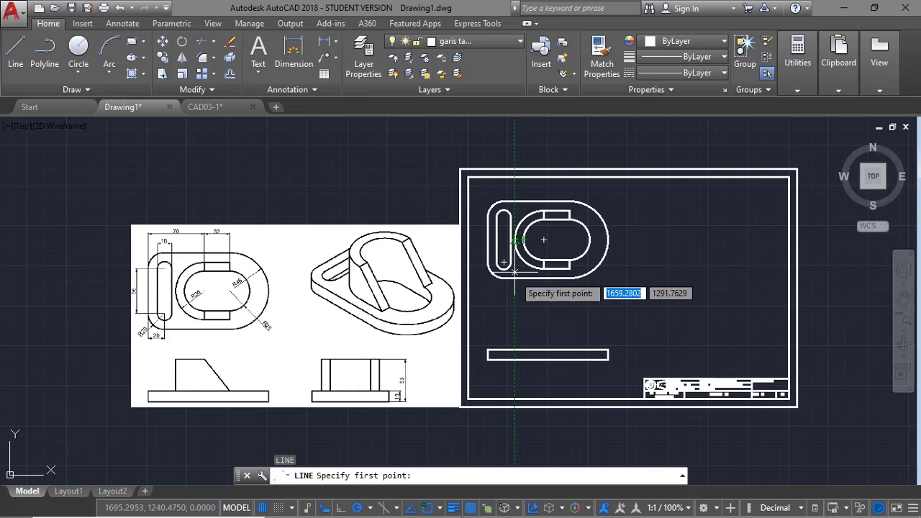
pyautogui.click(516, 351)
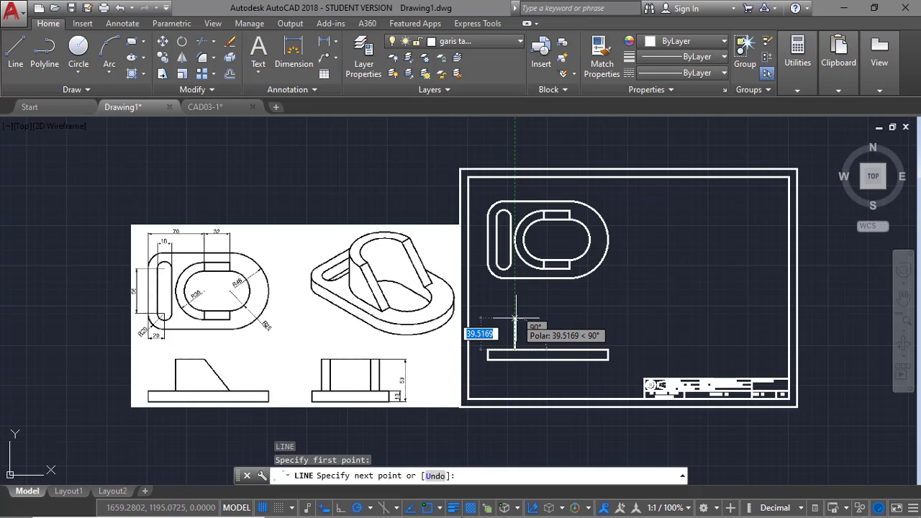
pyautogui.write('40')
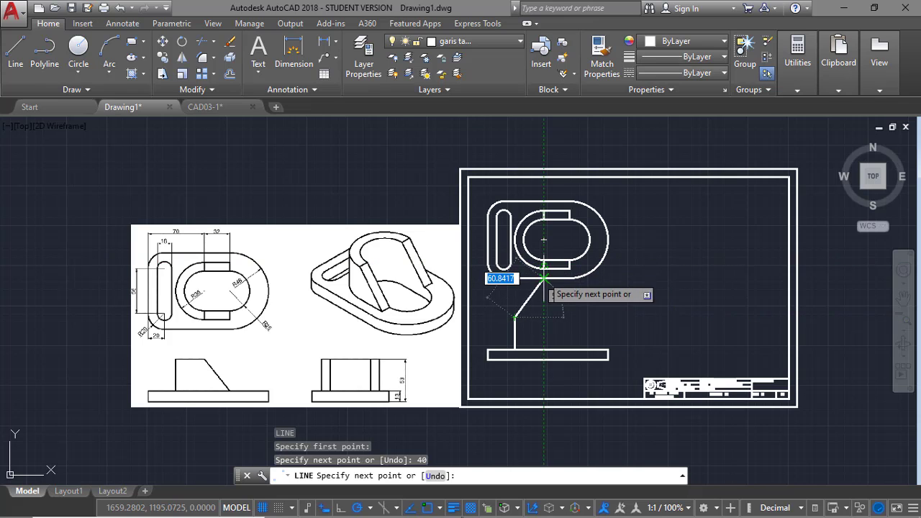
pyautogui.click(545, 317)
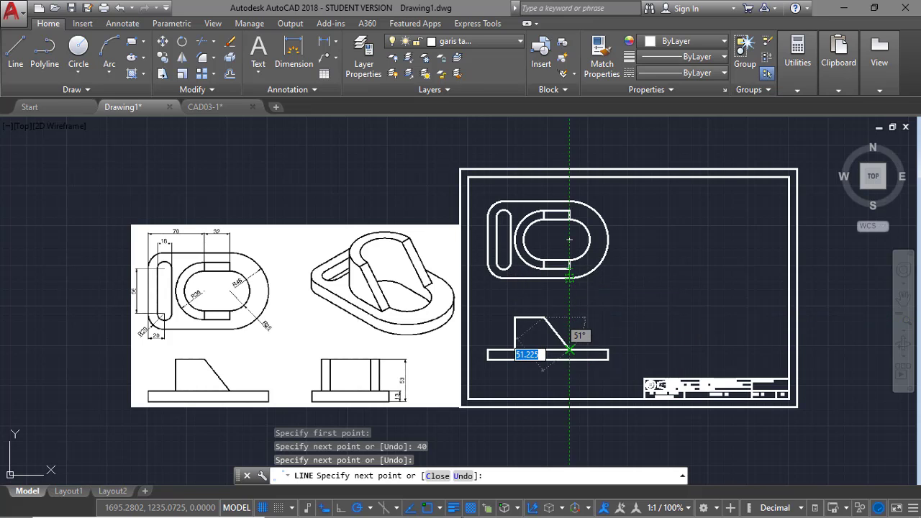
pyautogui.click(569, 351)
pyautogui.press('Return')
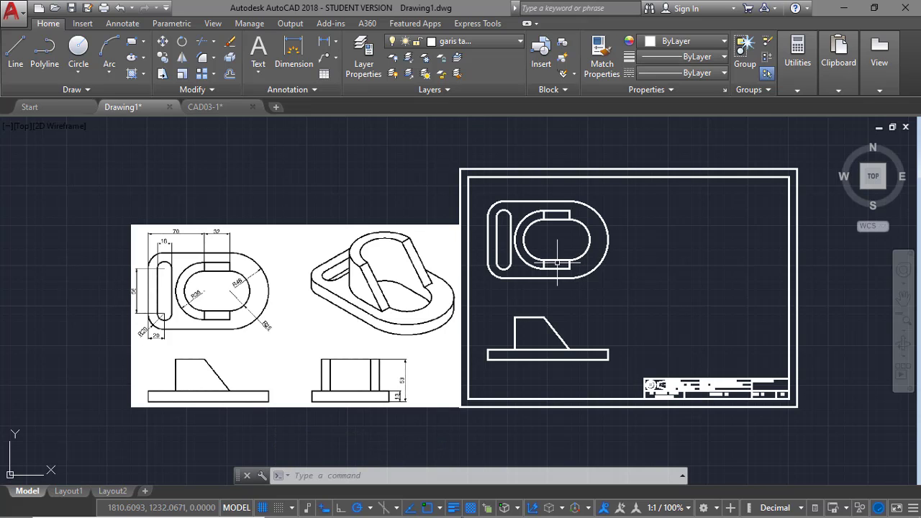
# Draw the side view's base as a closed rectangle 96 wide, level with the front view's base and matching its height.
pyautogui.write('l')
pyautogui.press('Return')
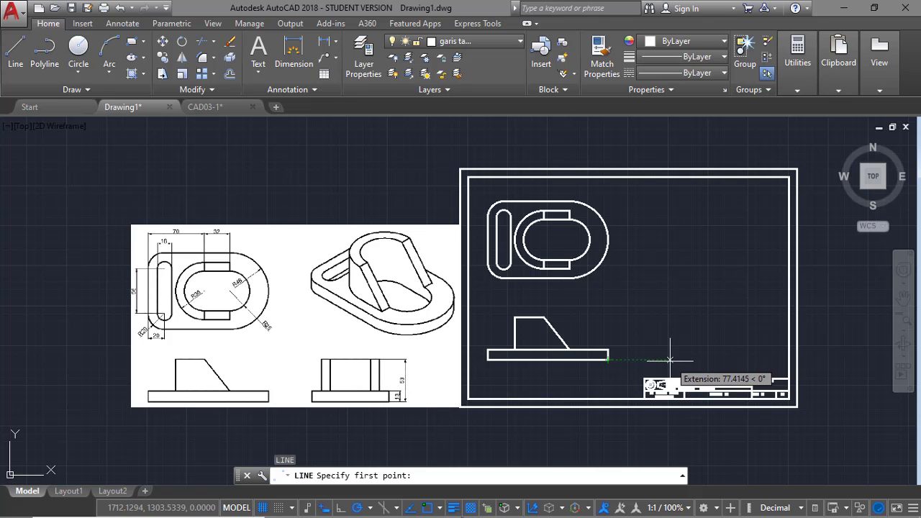
pyautogui.click(669, 360)
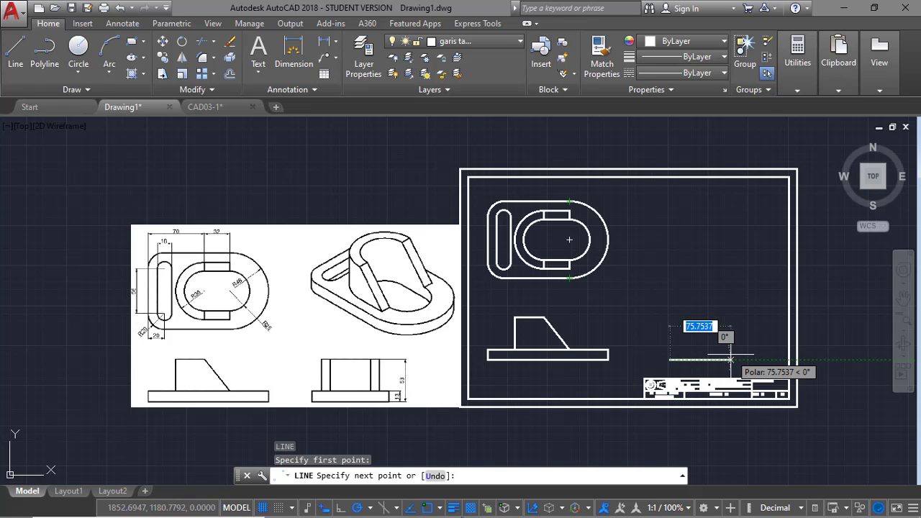
pyautogui.write('96')
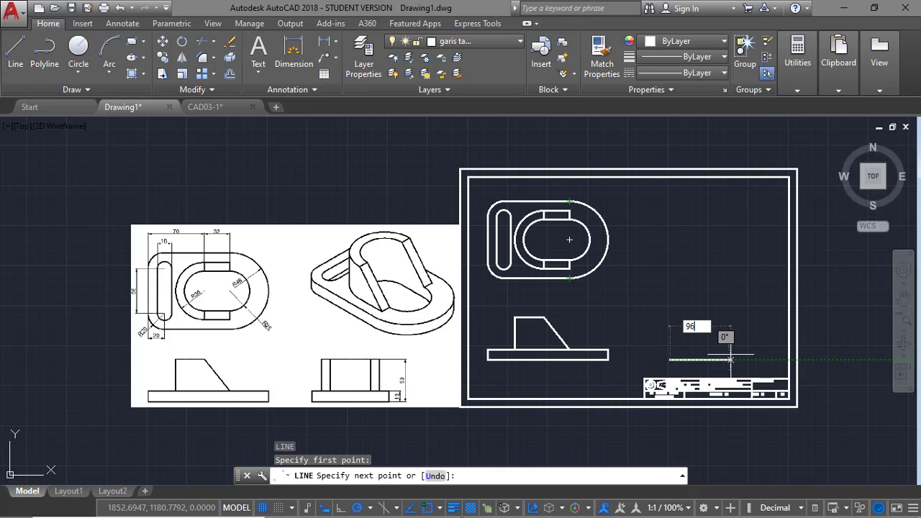
pyautogui.press('Return')
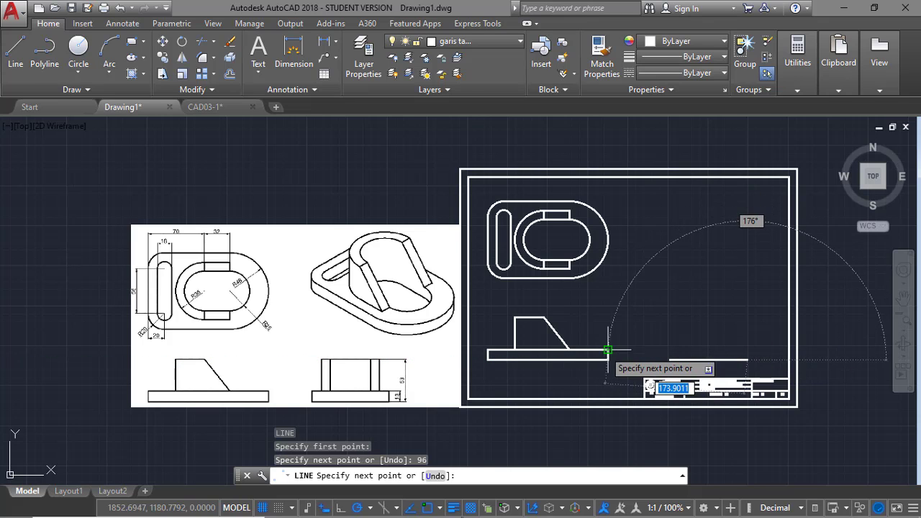
pyautogui.click(747, 351)
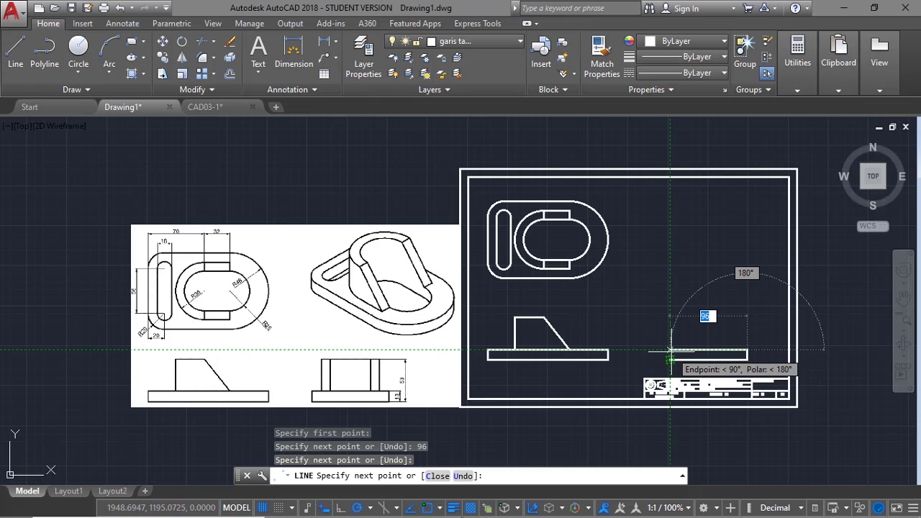
pyautogui.click(670, 351)
pyautogui.write('c')
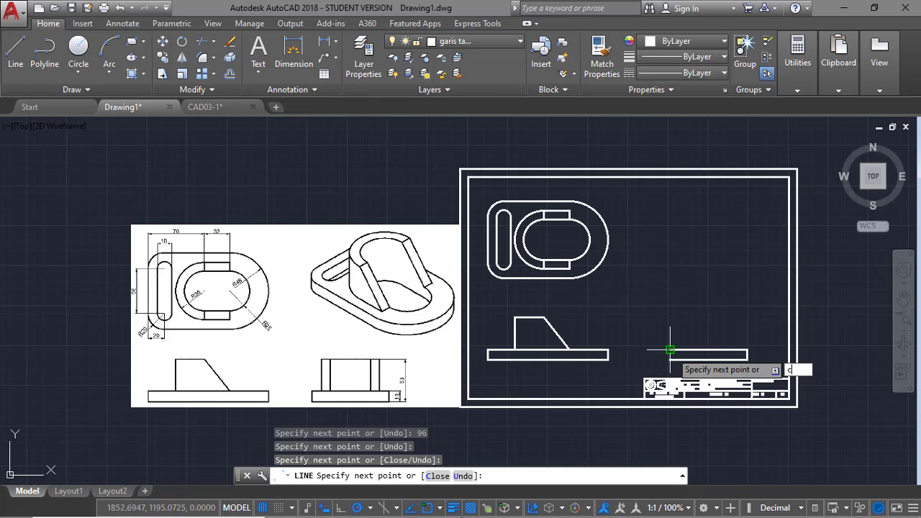
pyautogui.press('Return')
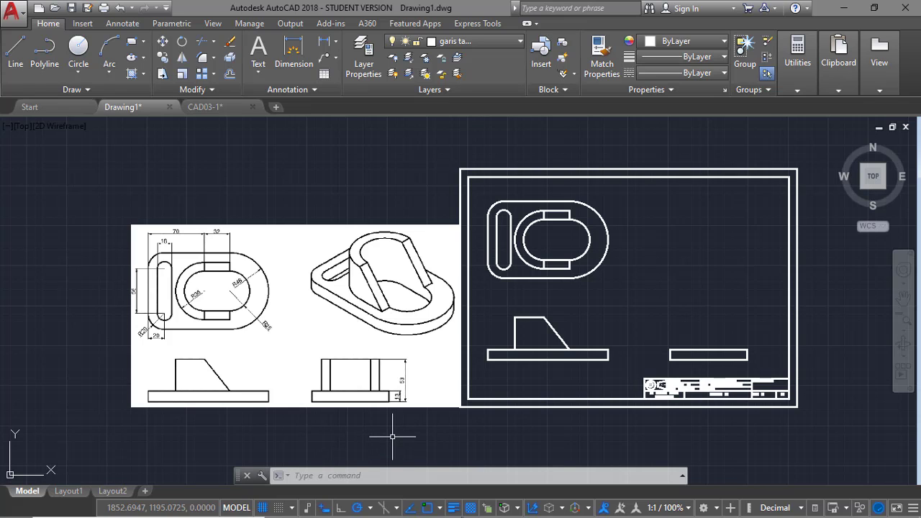
# Draw the side view's upright 72 wide, starting with a 36-long line from the base's top midpoint and matching the front view's upright height.
pyautogui.write('L')
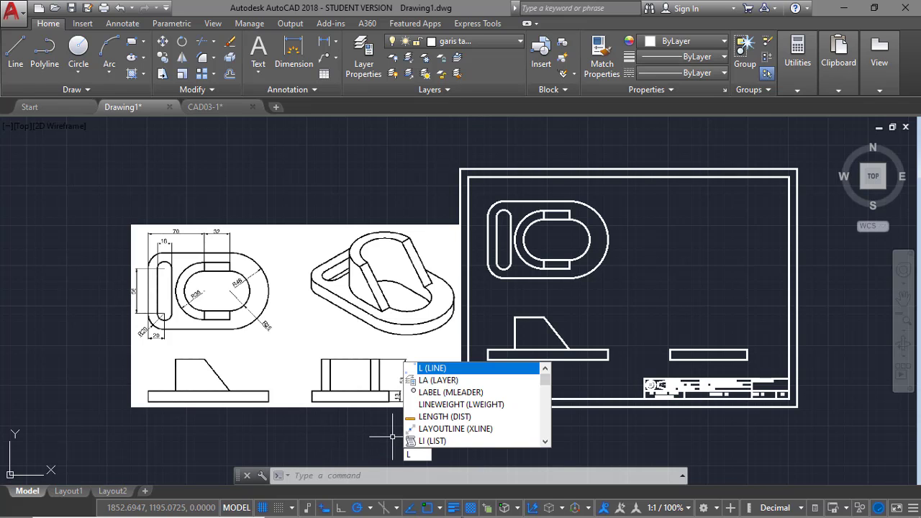
pyautogui.press('Return')
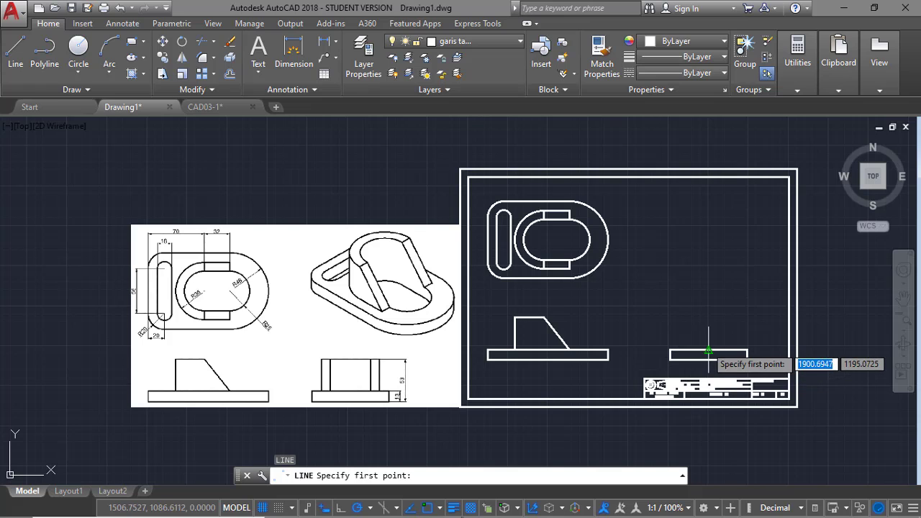
pyautogui.click(709, 350)
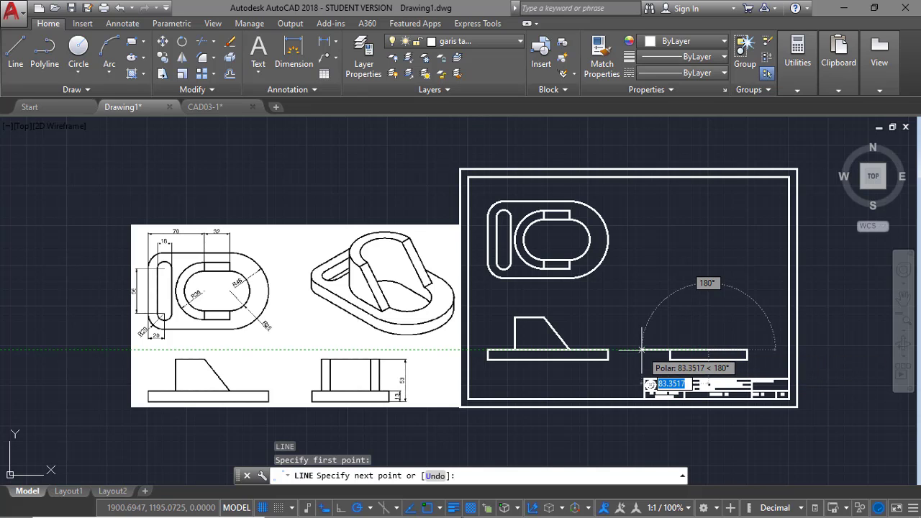
pyautogui.write('36')
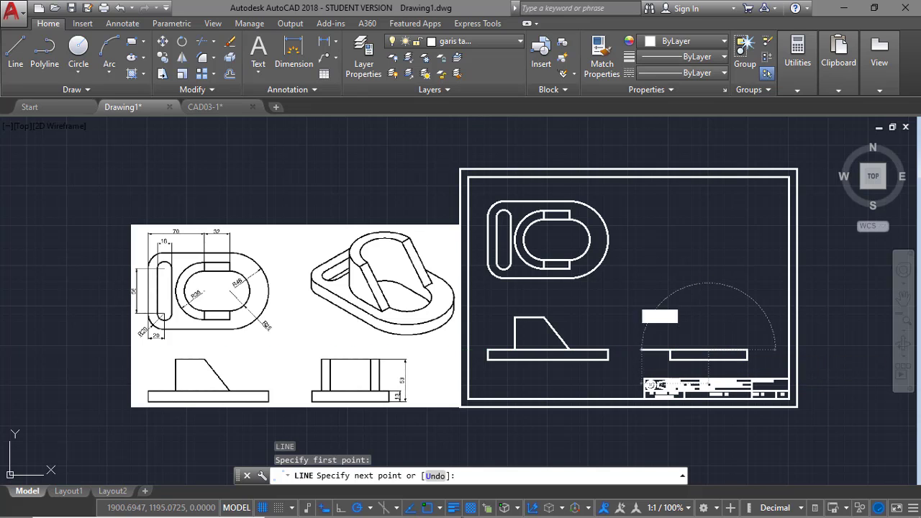
pyautogui.press('Return')
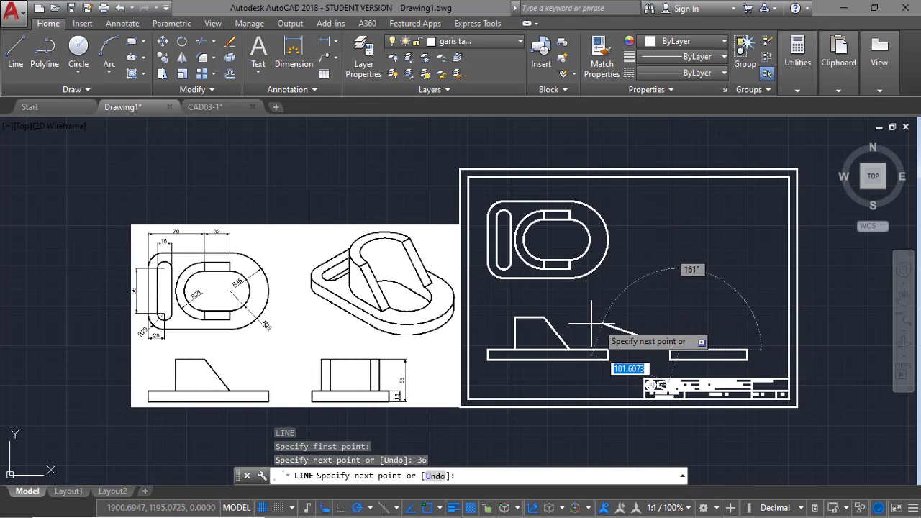
pyautogui.click(680, 317)
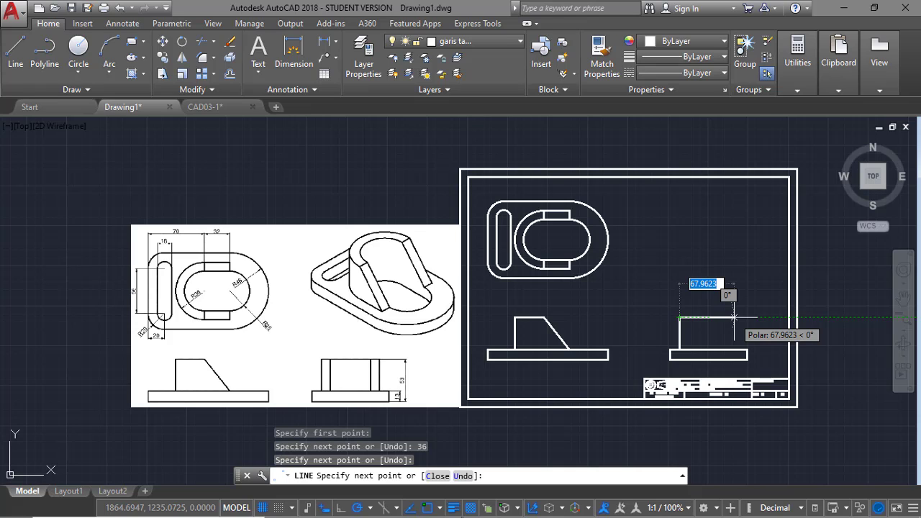
pyautogui.write('72')
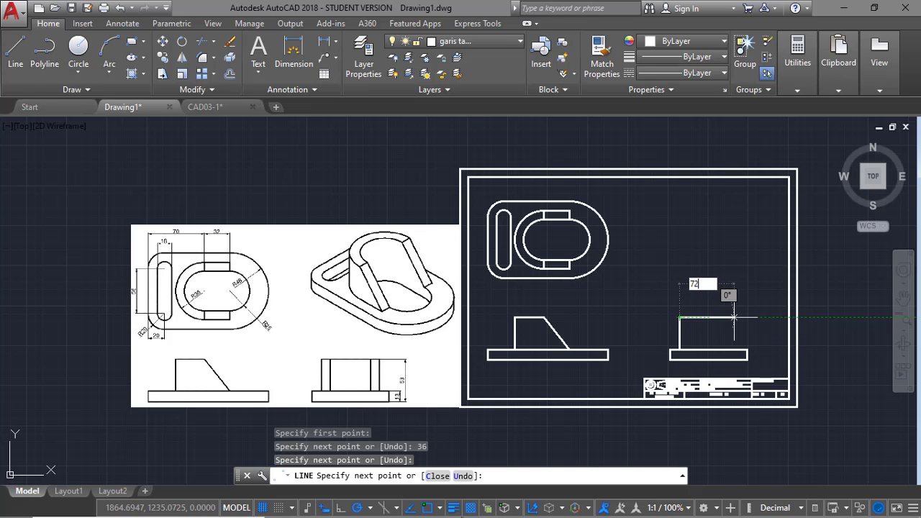
pyautogui.press('Return')
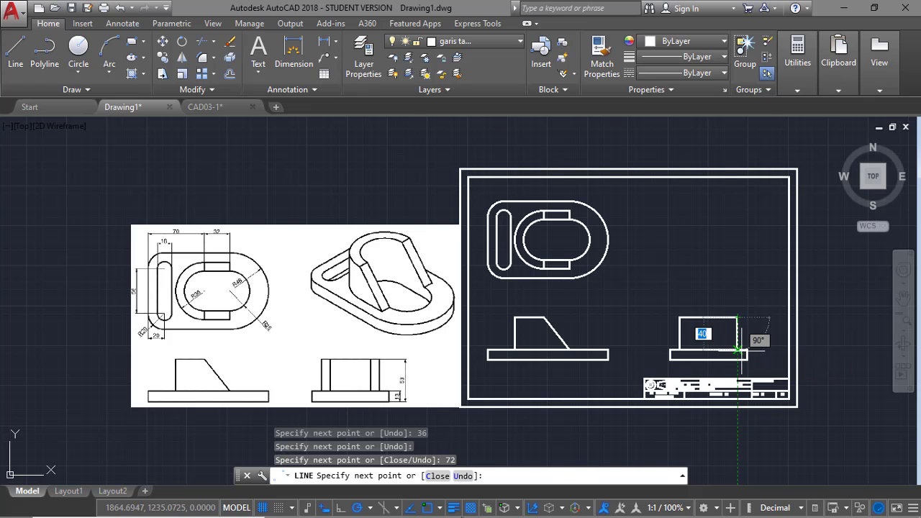
pyautogui.click(738, 350)
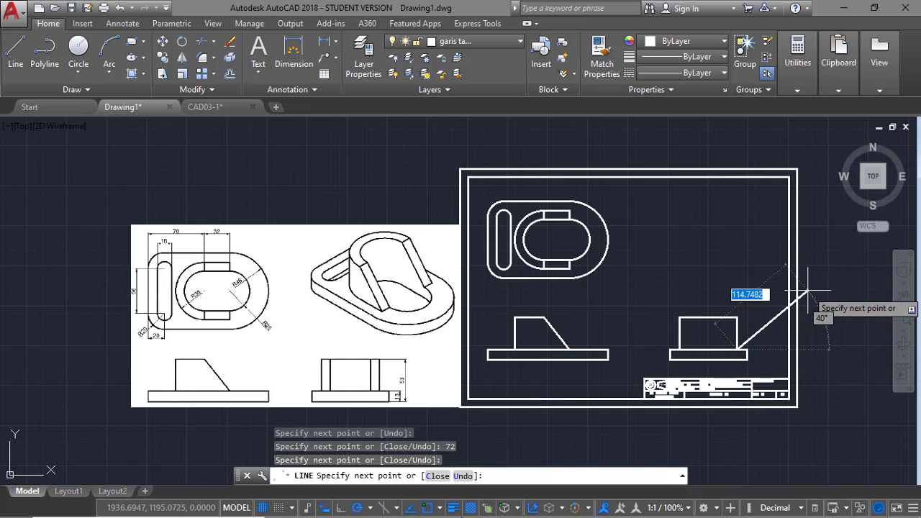
pyautogui.press('Return')
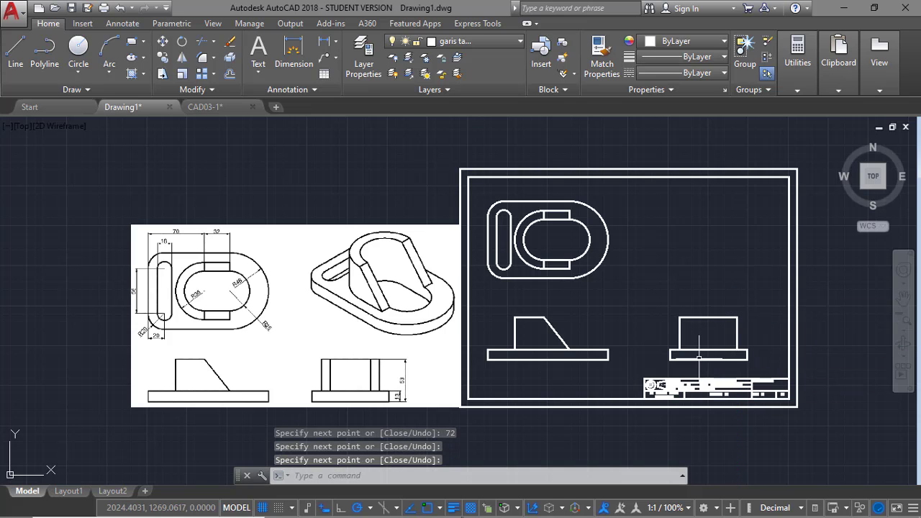
# Delete the 36-long helper line lying on the top edge of the side view's base.
pyautogui.click(703, 340)
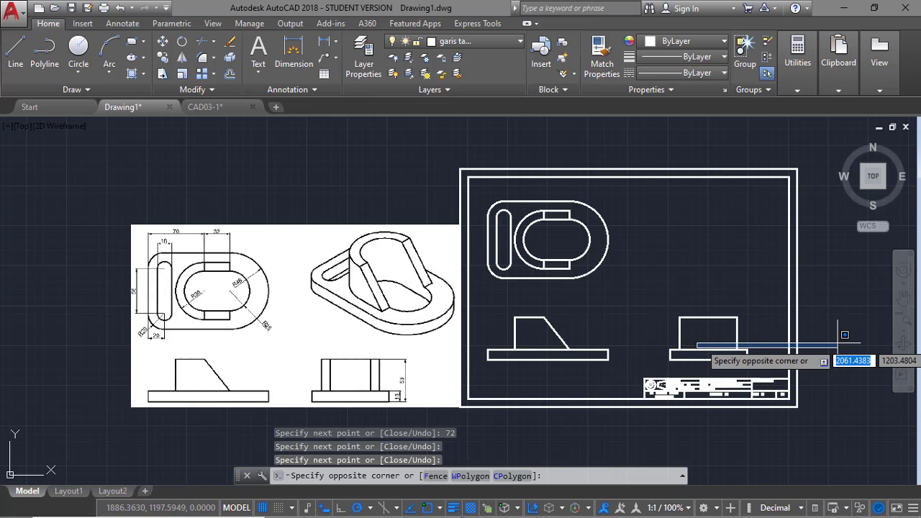
pyautogui.click(694, 349)
pyautogui.press('Escape')
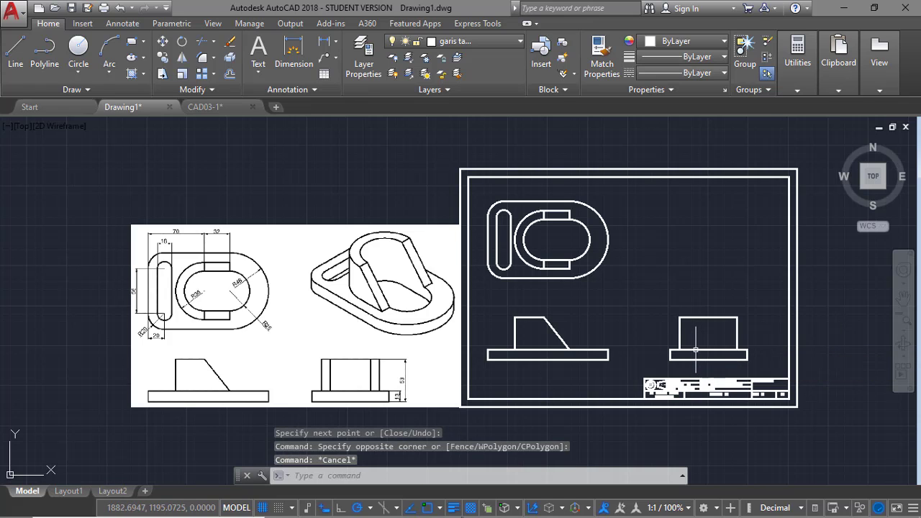
pyautogui.press('Escape')
pyautogui.press('Delete')
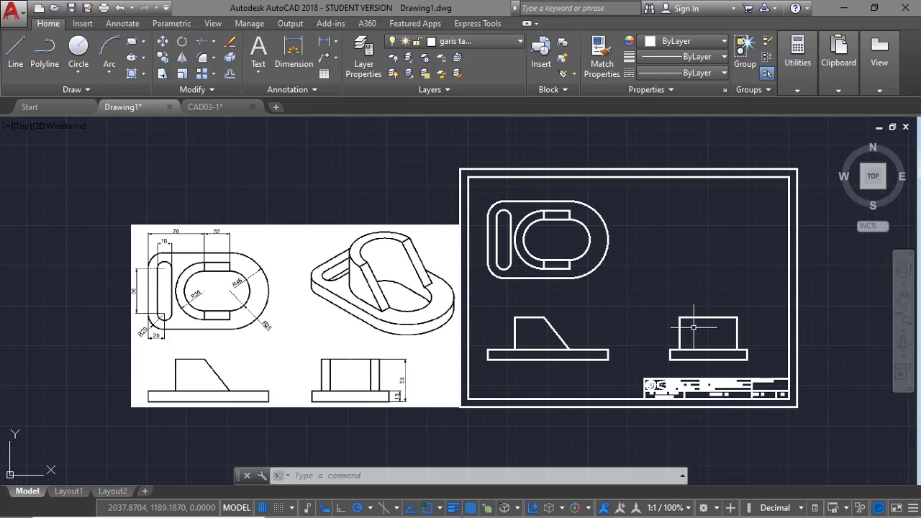
# Offset both vertical sides of the side view's upright inward by 11.
pyautogui.write('o')
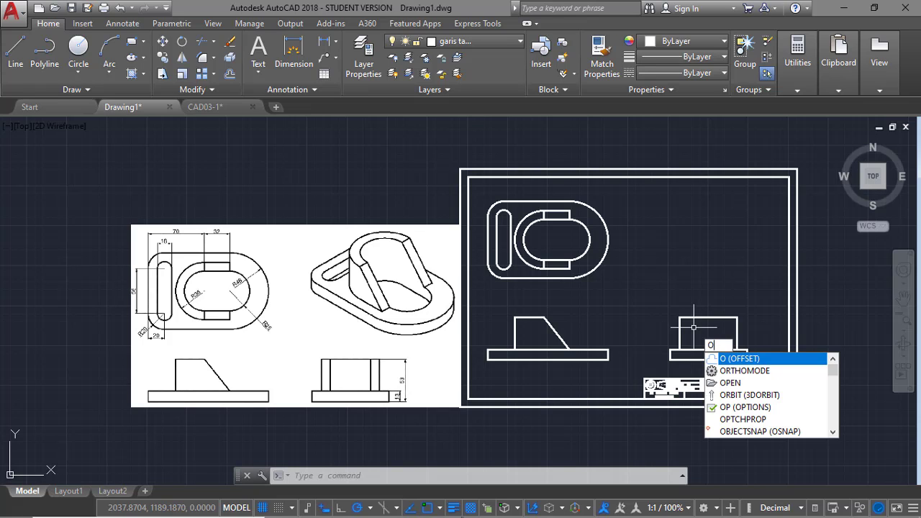
pyautogui.press('Return')
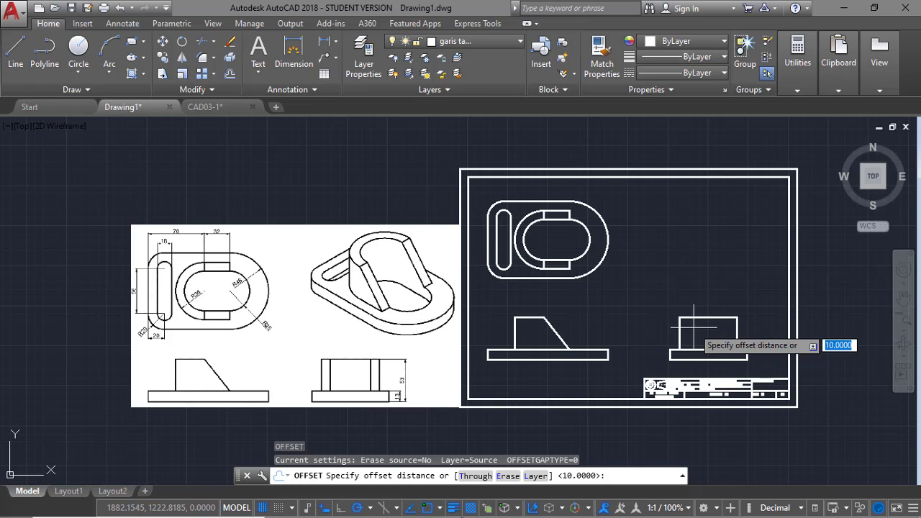
pyautogui.write('11')
pyautogui.press('Return')
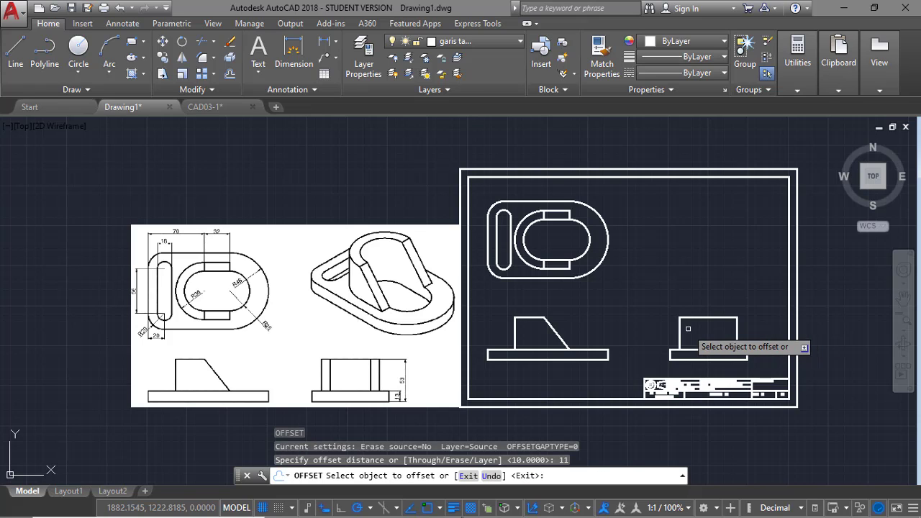
pyautogui.click(679, 333)
pyautogui.click(696, 332)
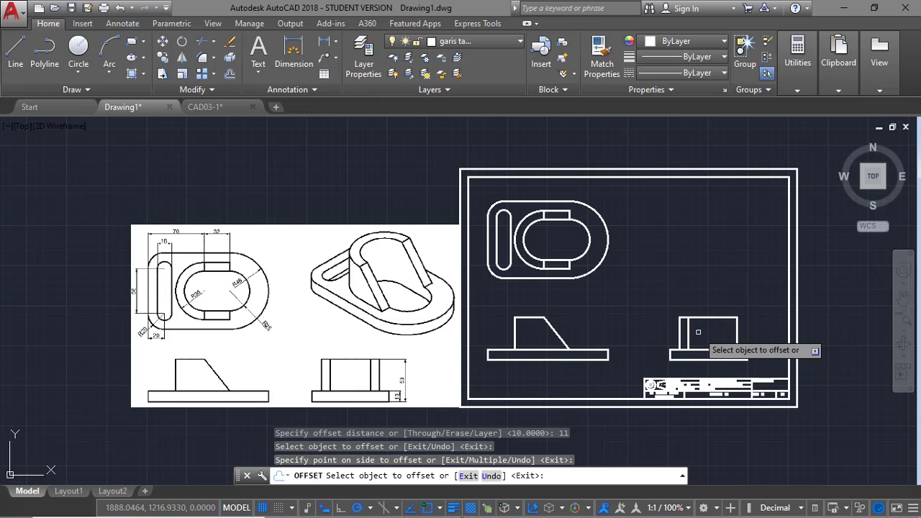
pyautogui.click(736, 333)
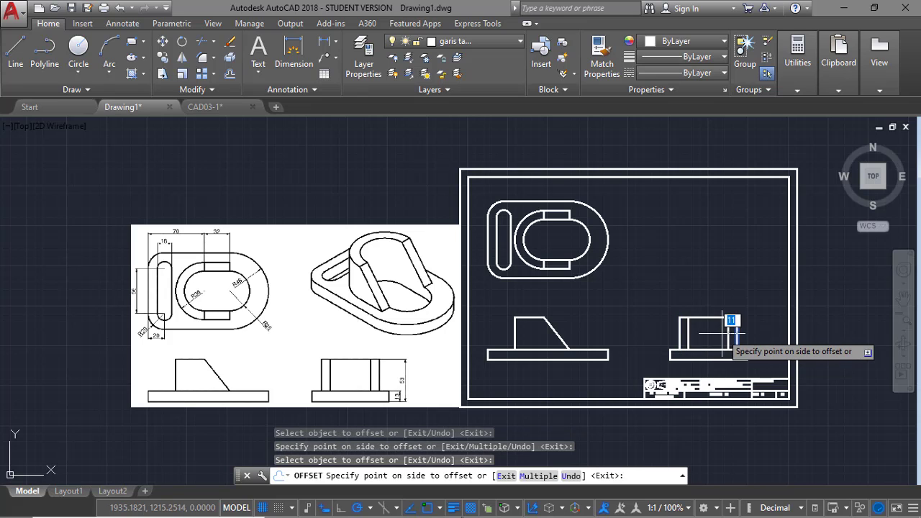
pyautogui.click(726, 321)
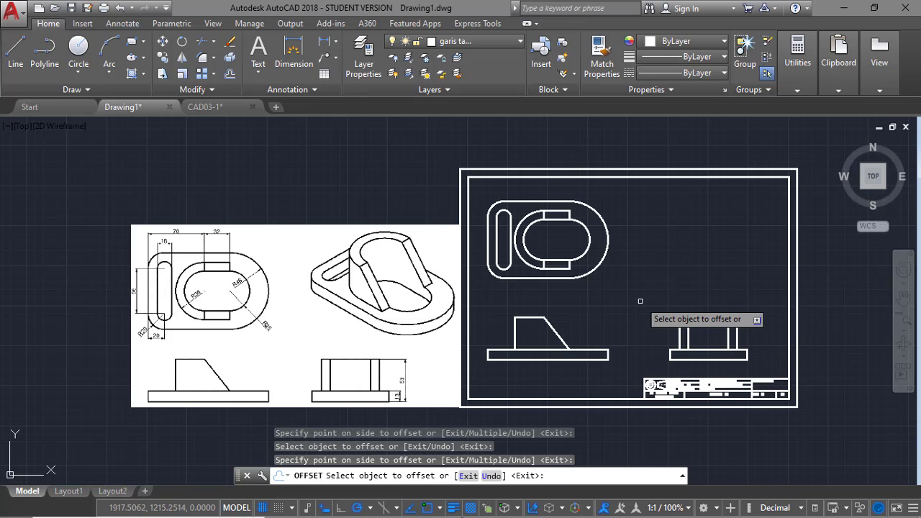
pyautogui.press('Escape')
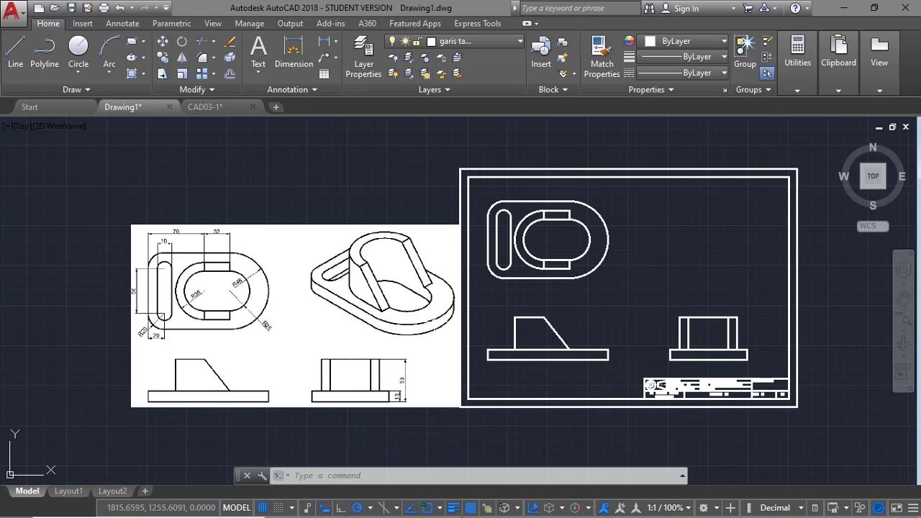
pyautogui.click(904, 297)
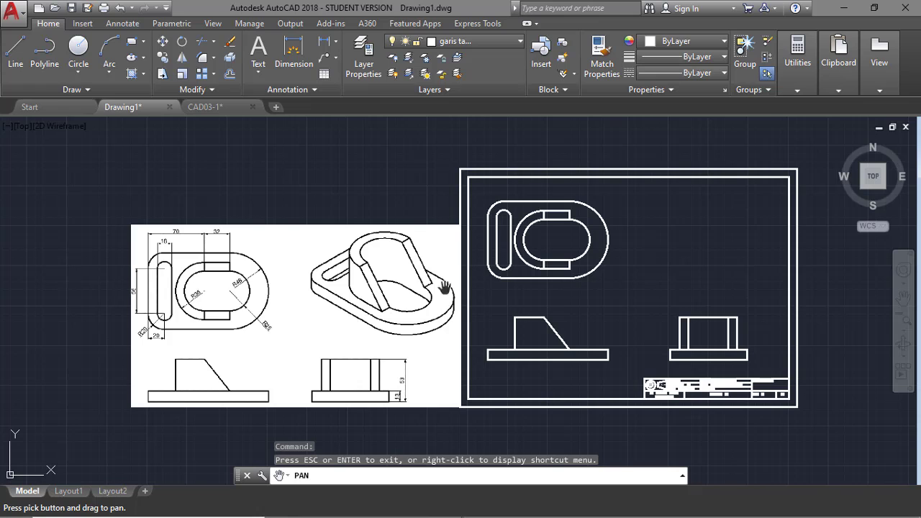
pyautogui.press('Escape')
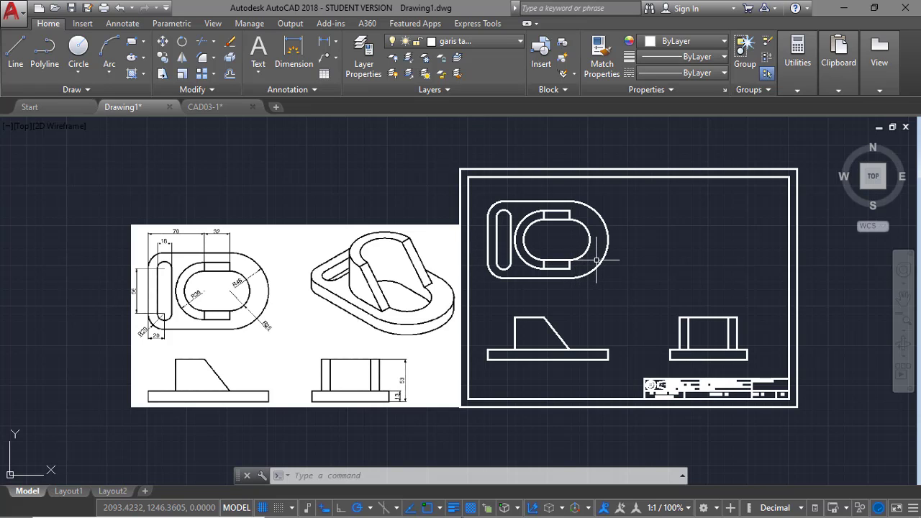
pyautogui.write('EL')
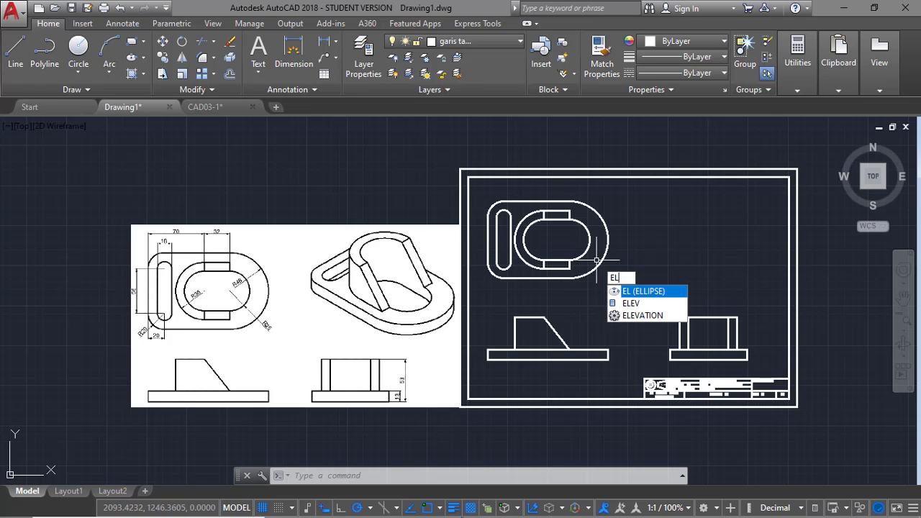
pyautogui.press('Return')
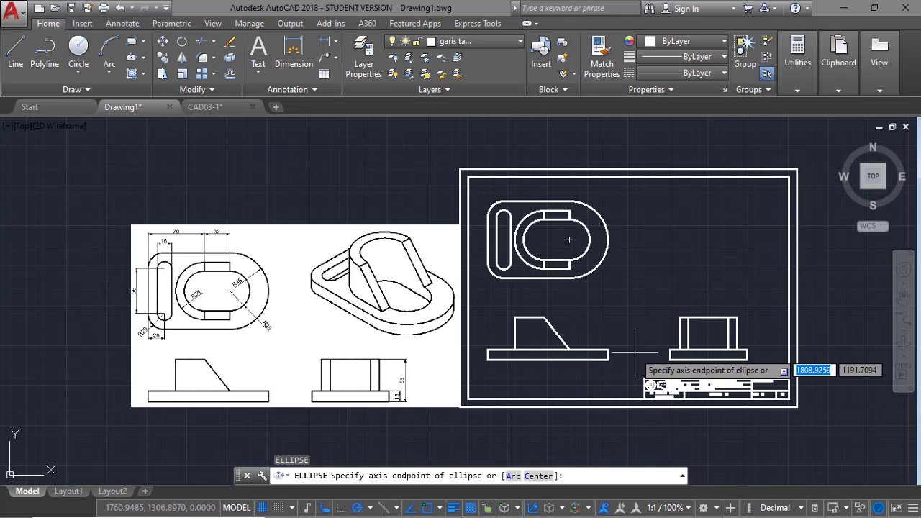
pyautogui.press('Escape')
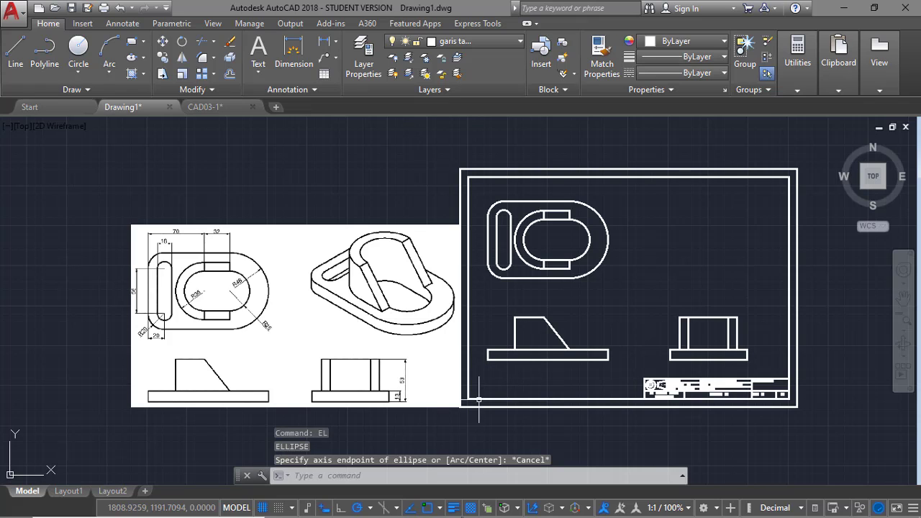
# Turn on isometric drafting and set the active isoplane to isoplane Top.
pyautogui.click(386, 509)
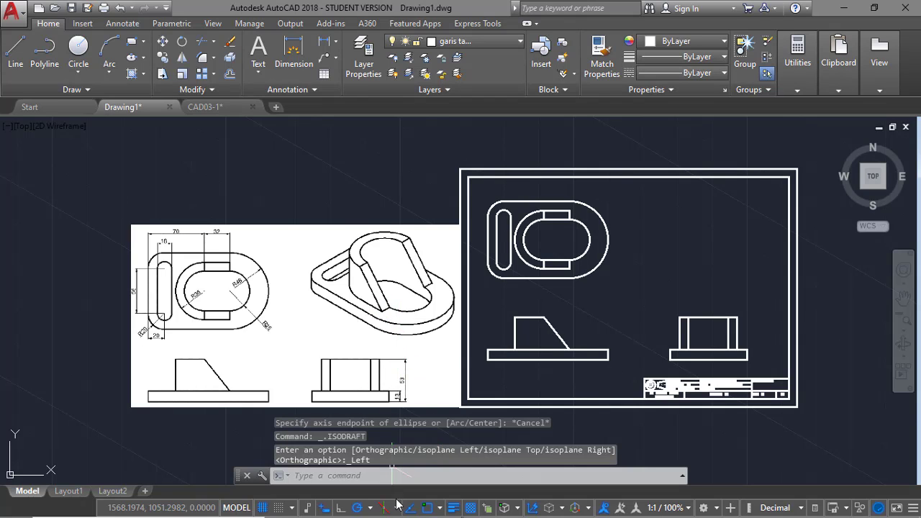
pyautogui.click(396, 510)
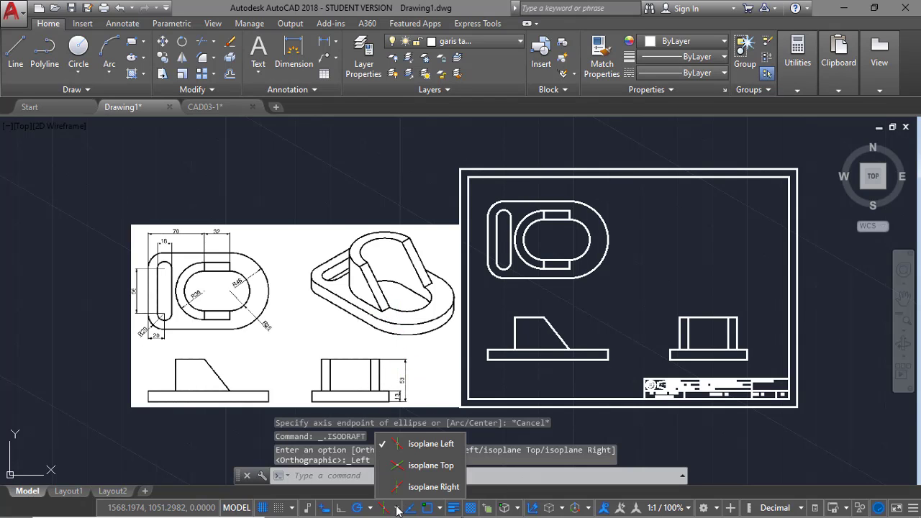
pyautogui.click(412, 468)
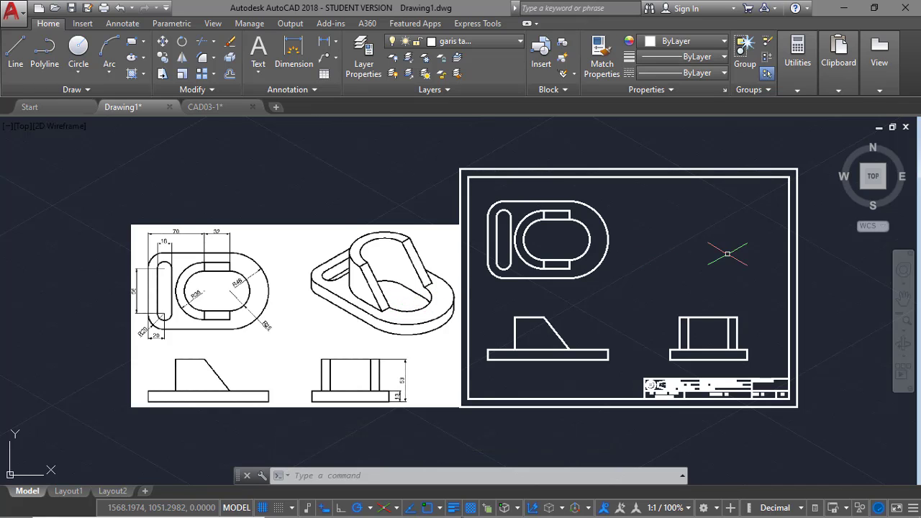
# Draw an isocircle of radius 48 in the empty area above the side view for the isometric view's rounded base end.
pyautogui.write('EL')
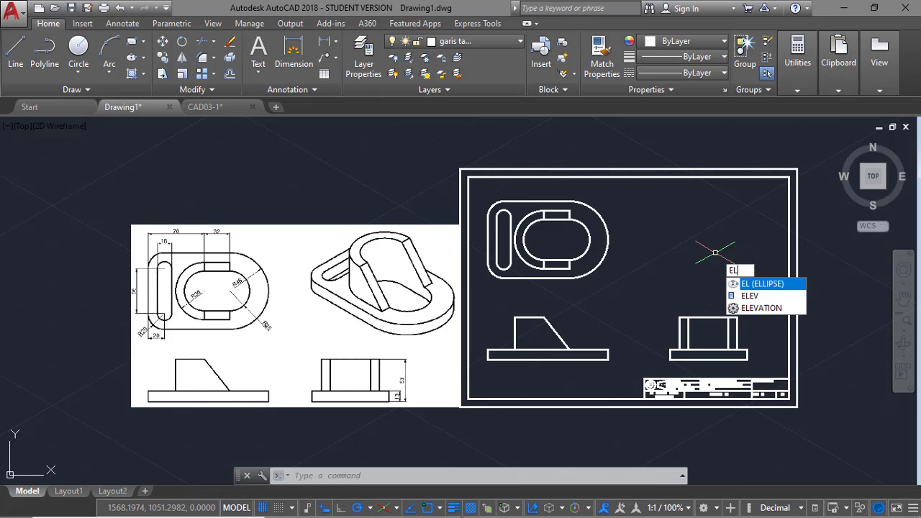
pyautogui.press('Return')
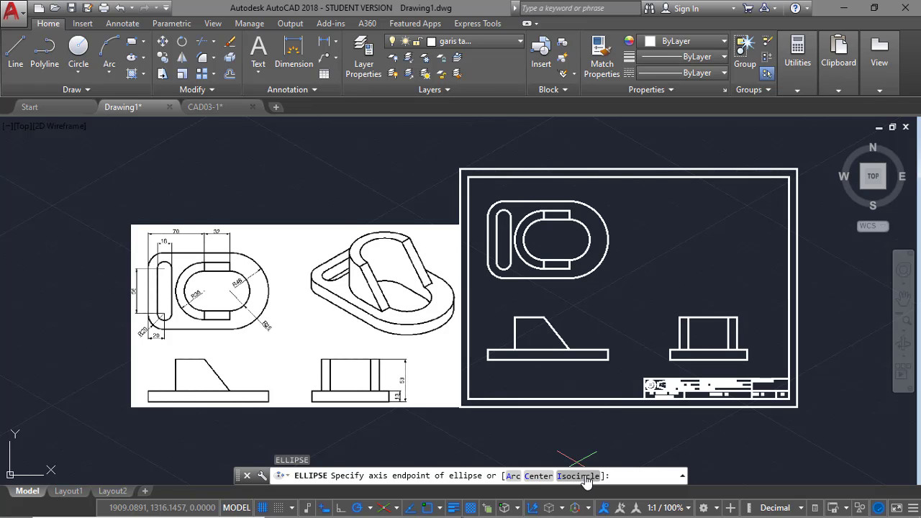
pyautogui.write('i')
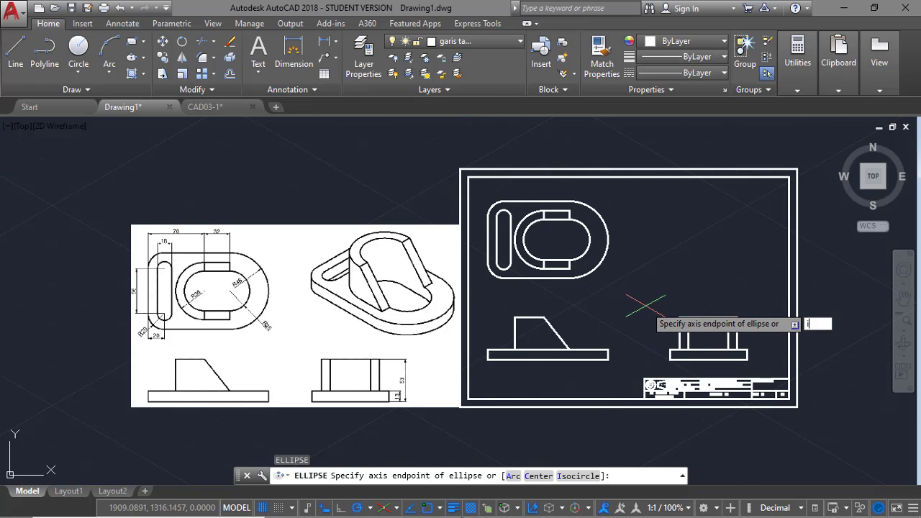
pyautogui.press('Return')
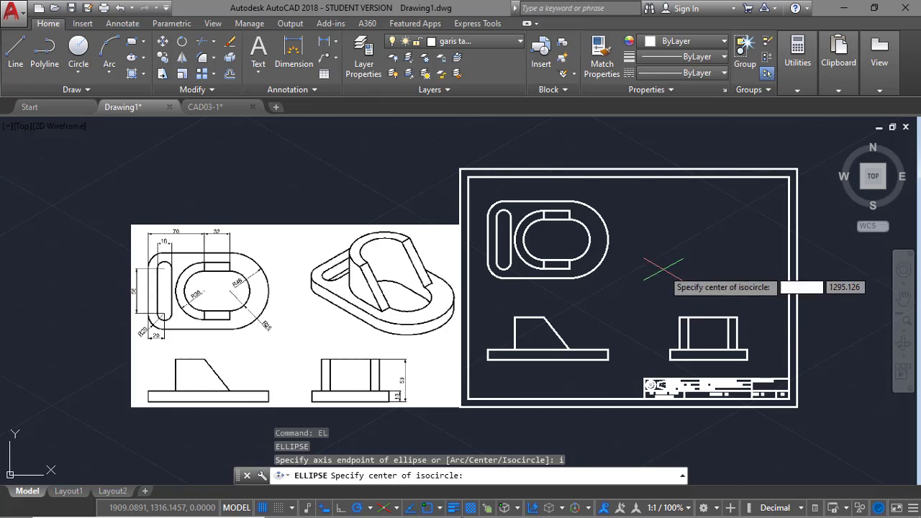
pyautogui.click(724, 261)
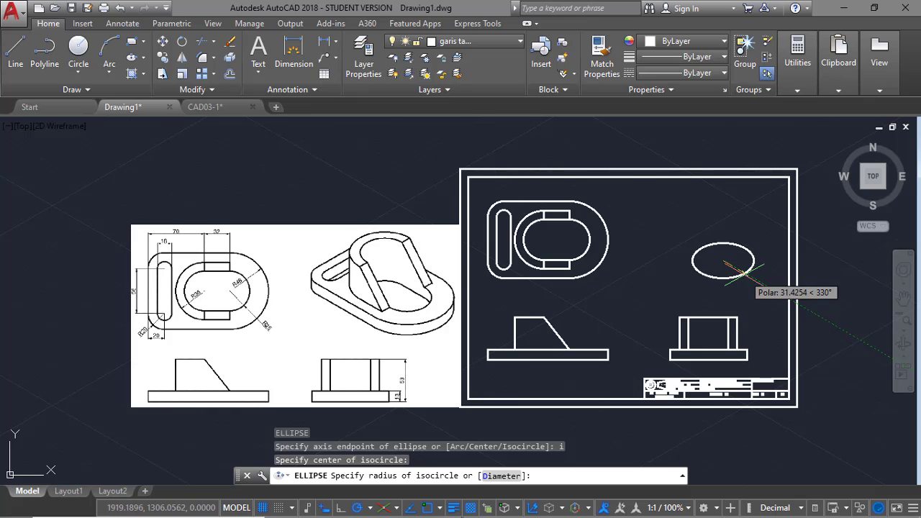
pyautogui.write('4')
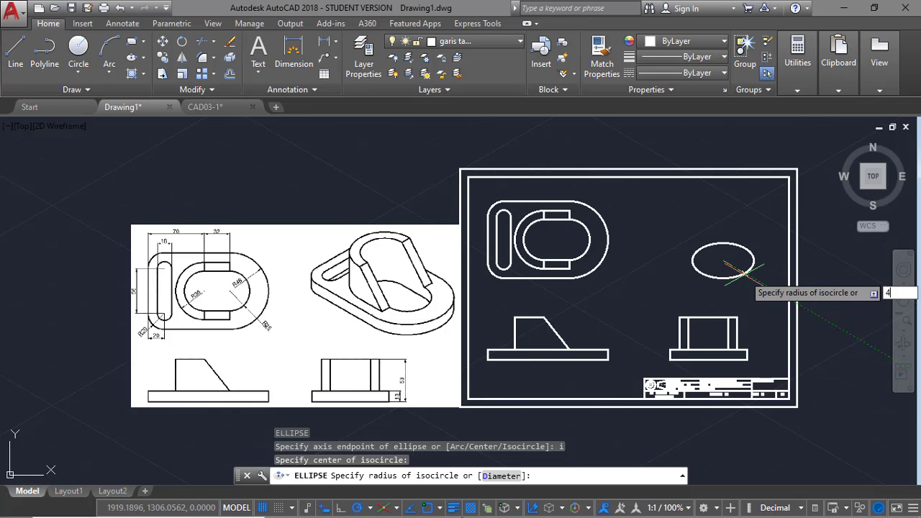
pyautogui.write('8')
pyautogui.press('Return')
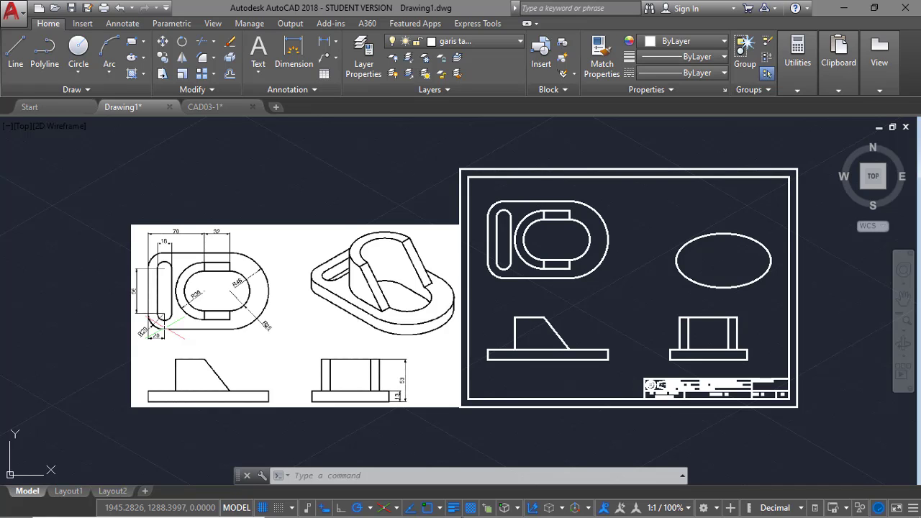
# Draw an 82-long line at 150° from the lower-left side of the radius-48 isocircle as one straight edge of the base.
pyautogui.write('L')
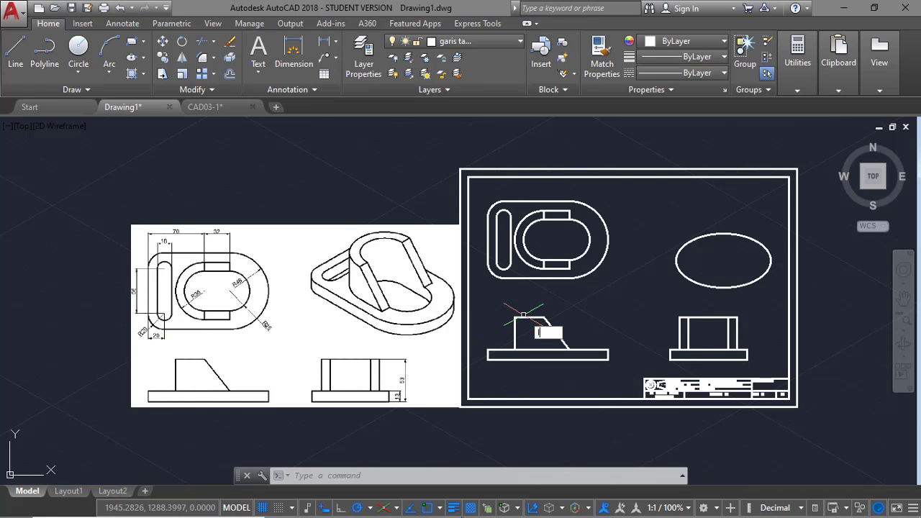
pyautogui.press('Return')
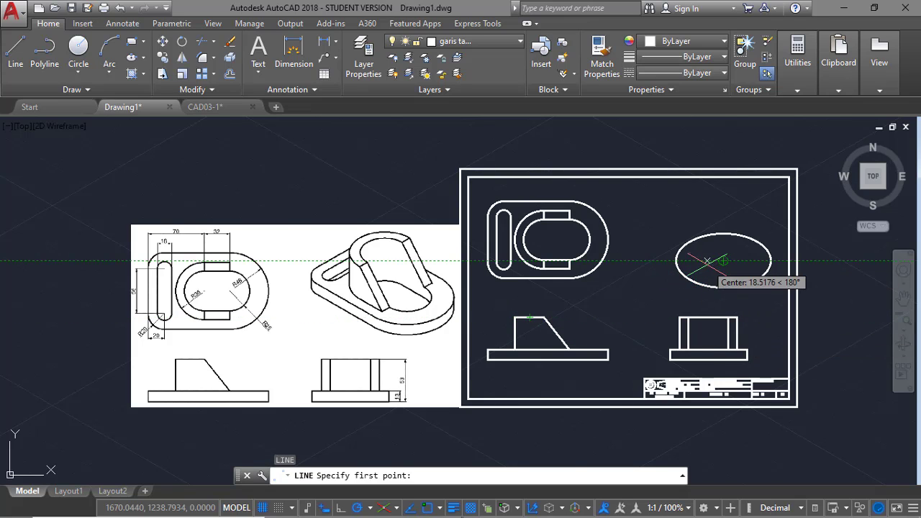
pyautogui.click(690, 279)
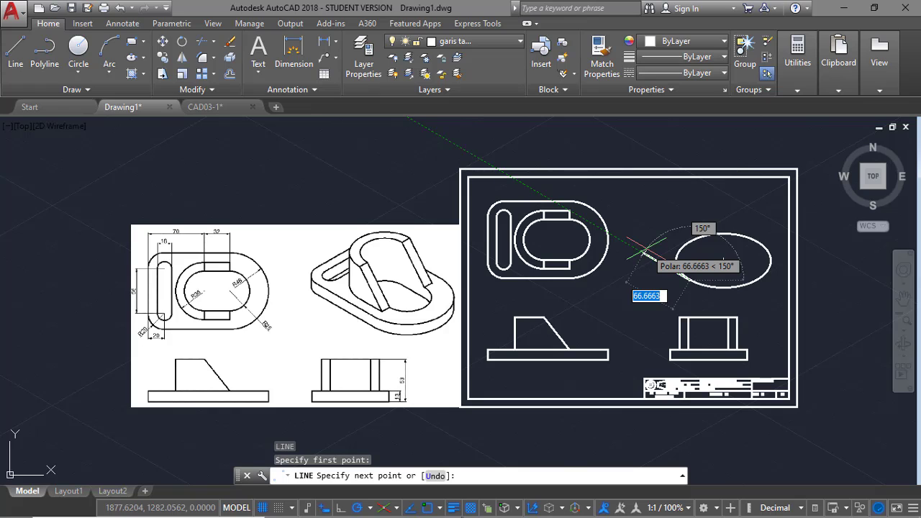
pyautogui.write('82')
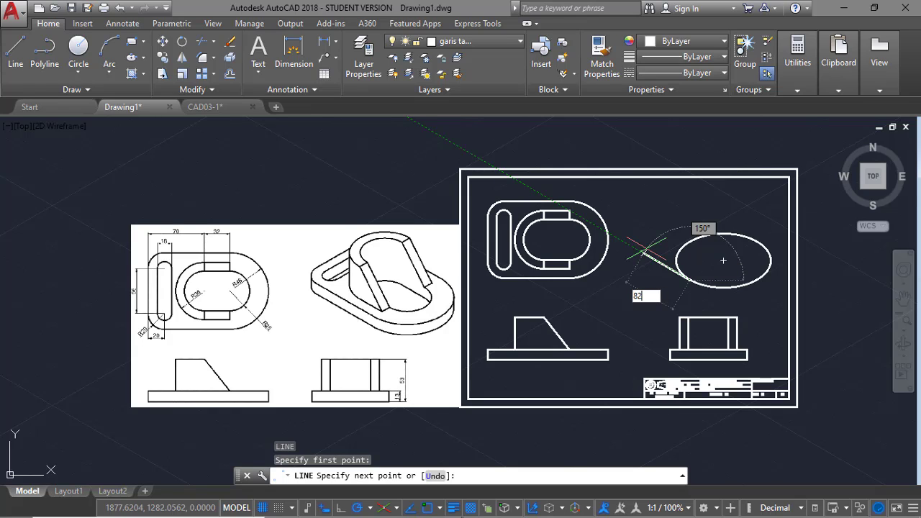
pyautogui.press('Return')
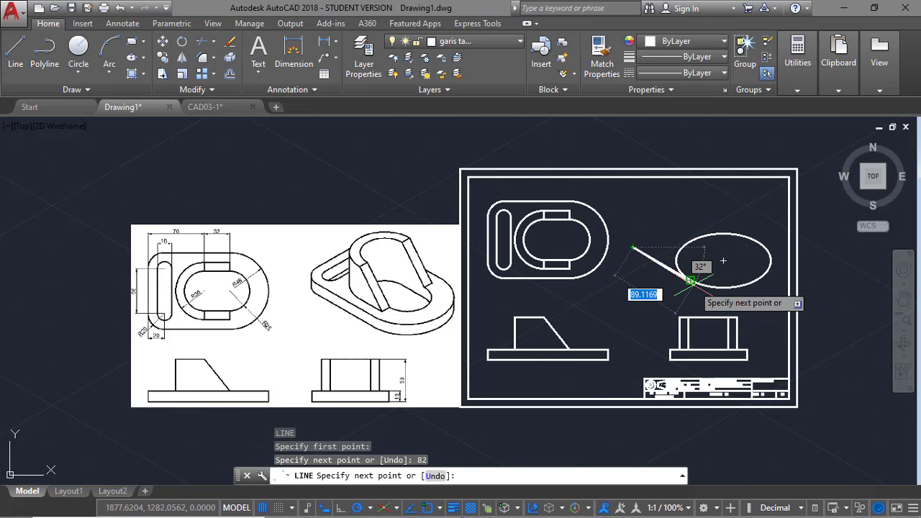
pyautogui.press('Escape')
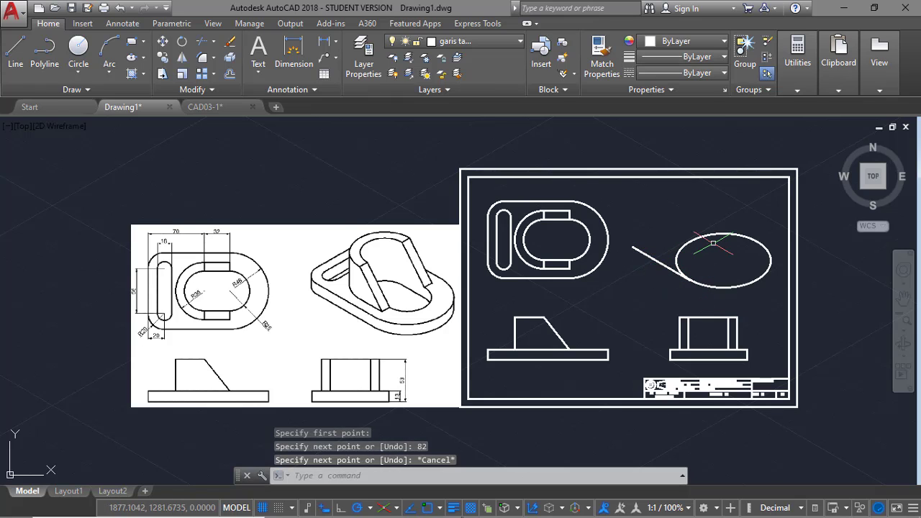
# Draw a parallel 82-long line at 150° from the upper-right side of the radius-48 isocircle as the opposite base edge.
pyautogui.press('space')
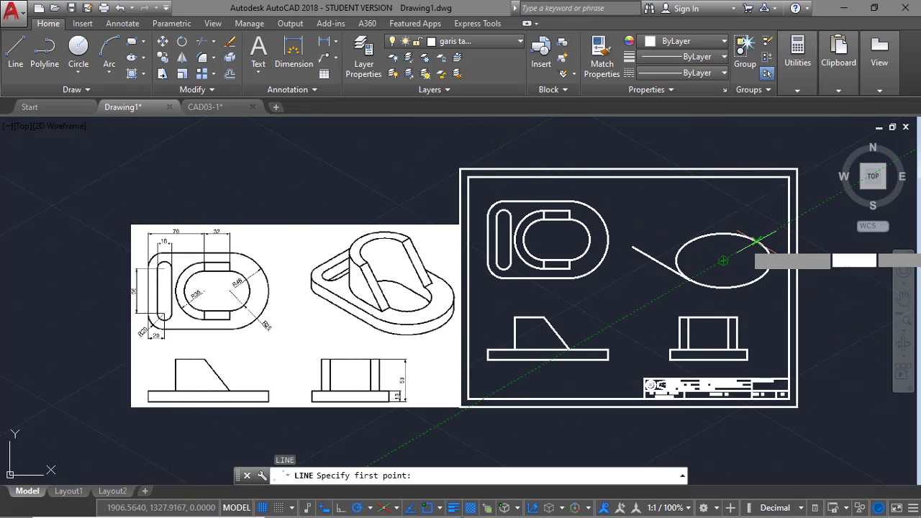
pyautogui.click(757, 239)
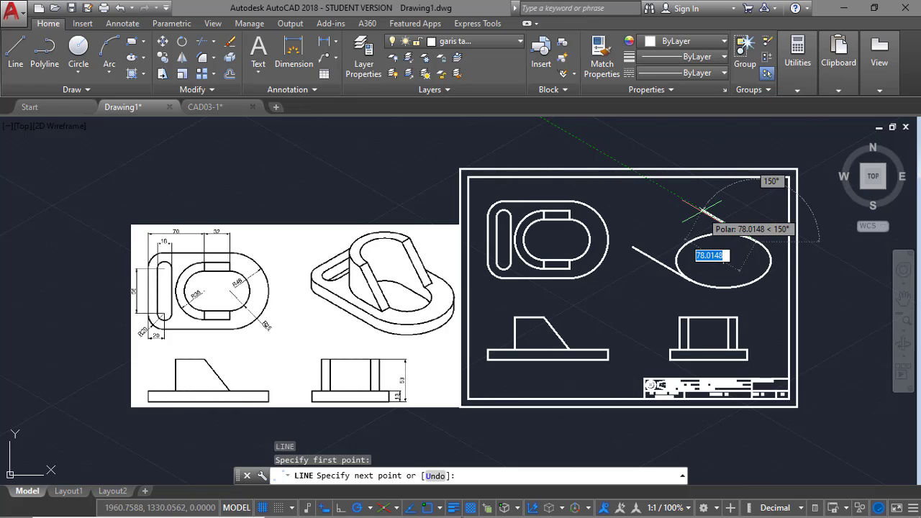
pyautogui.write('82')
pyautogui.press('Return')
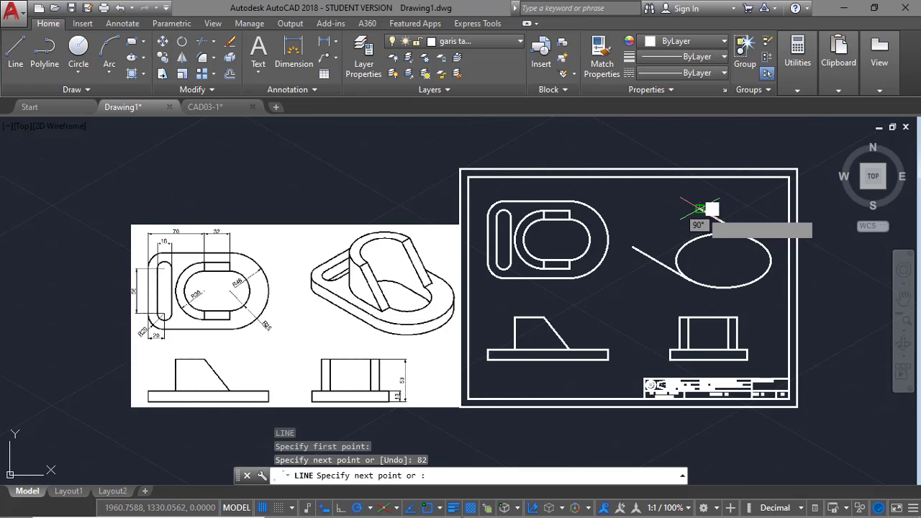
pyautogui.press('Return')
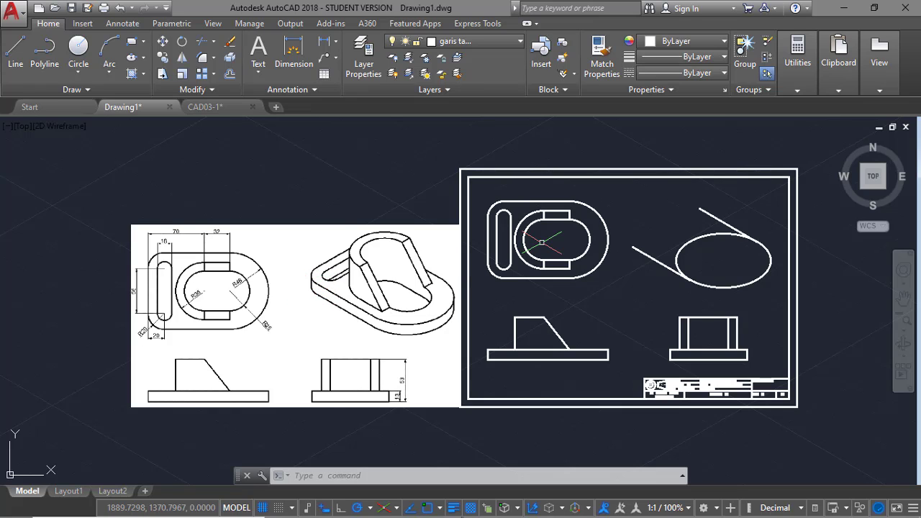
# Draw a 20-long helper line at 30° from the free end of the isometric base's lower edge.
pyautogui.write('l')
pyautogui.press('Return')
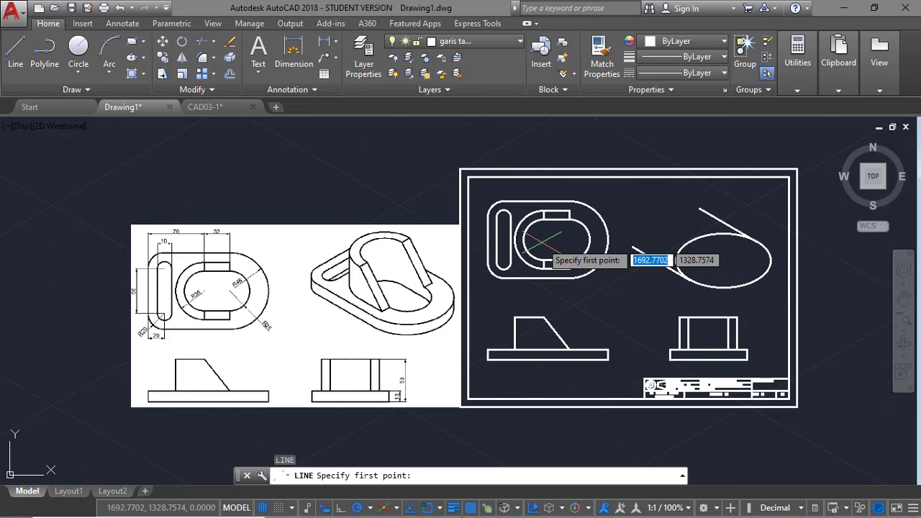
pyautogui.click(632, 248)
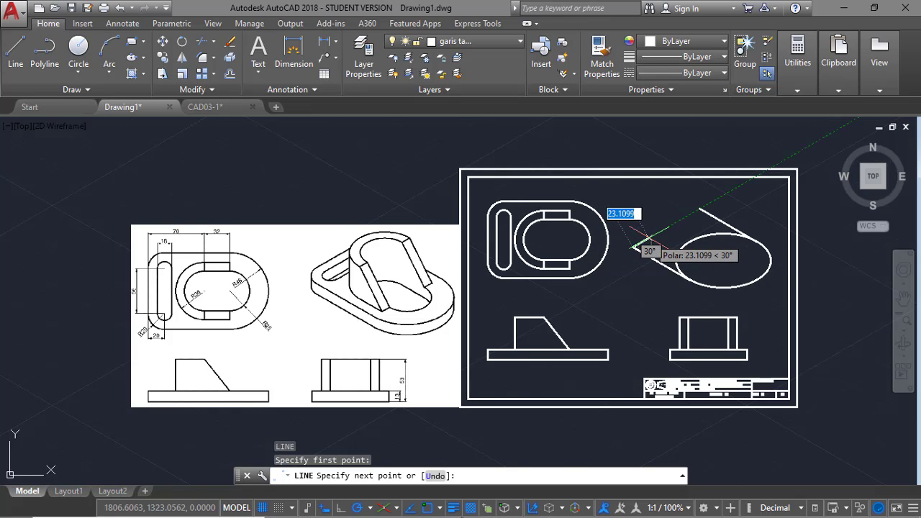
pyautogui.write('20')
pyautogui.press('Return')
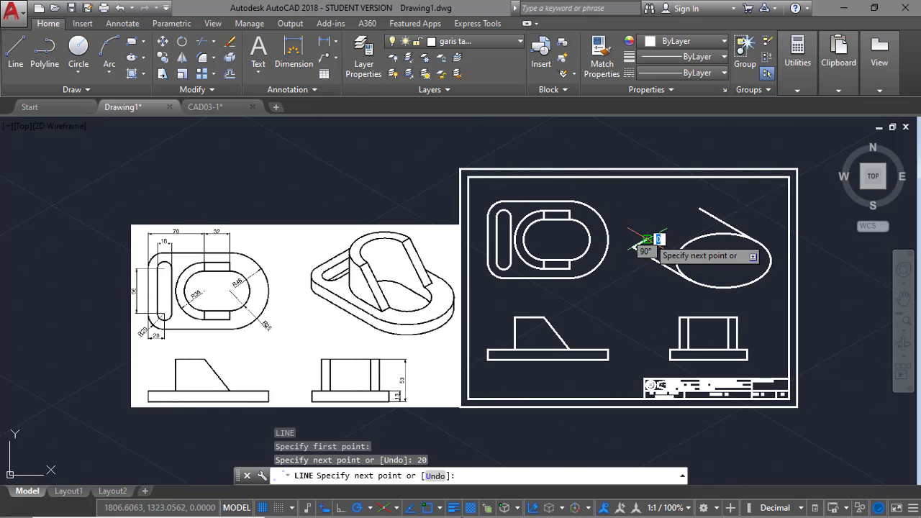
pyautogui.press('Escape')
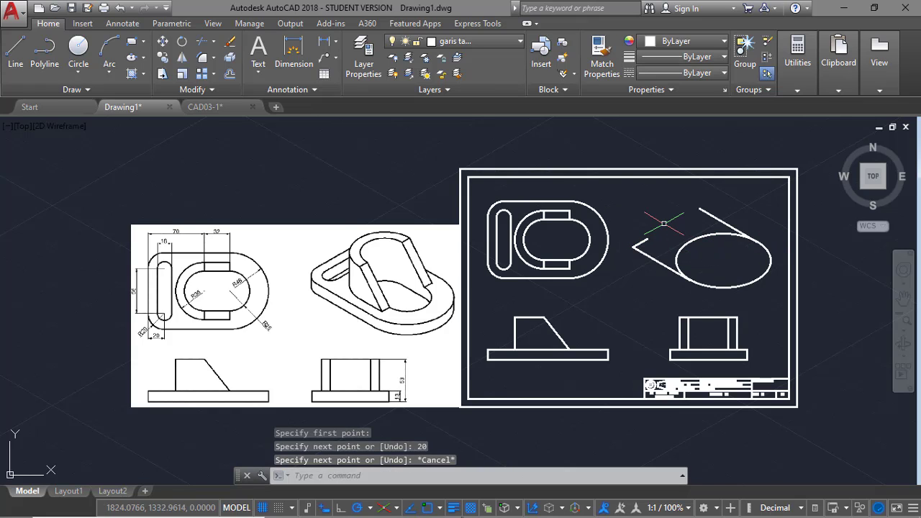
# Draw an isocircle of radius 20 centred on the helper line's free end, and delete the helper line.
pyautogui.write('EL')
pyautogui.press('Return')
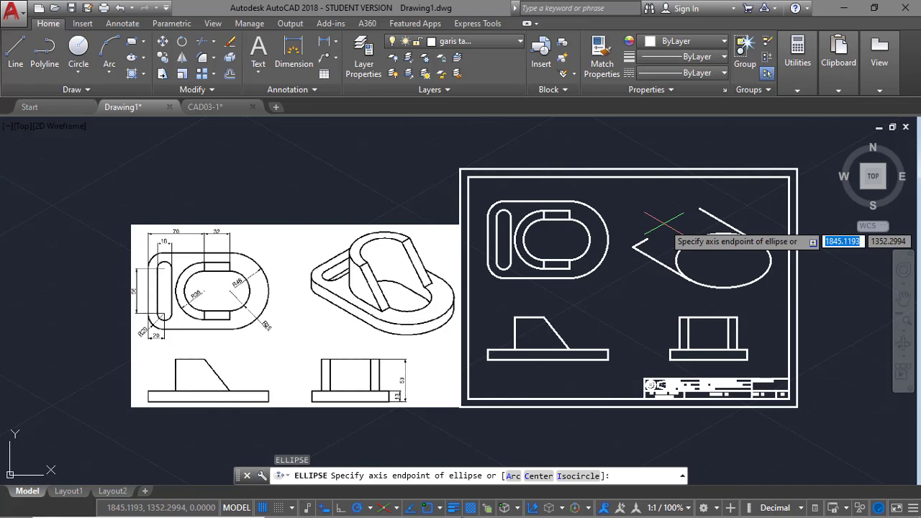
pyautogui.write('i')
pyautogui.press('Return')
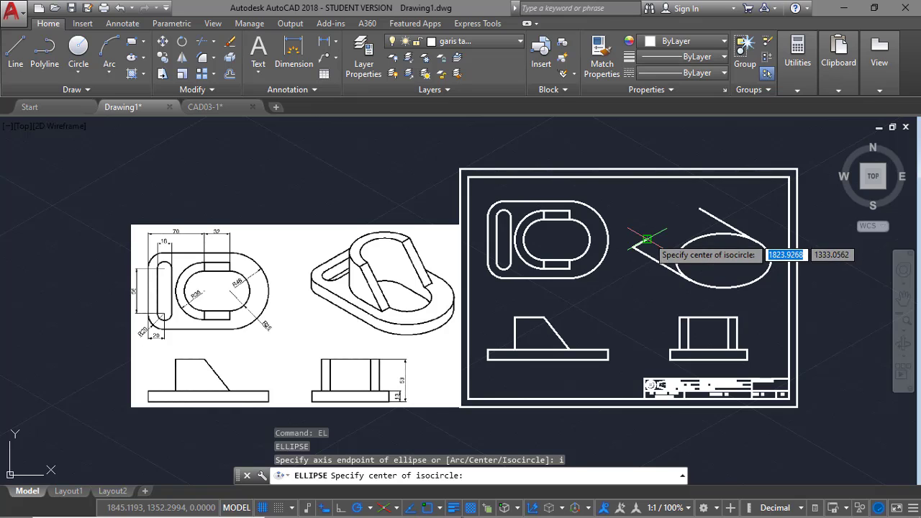
pyautogui.click(647, 238)
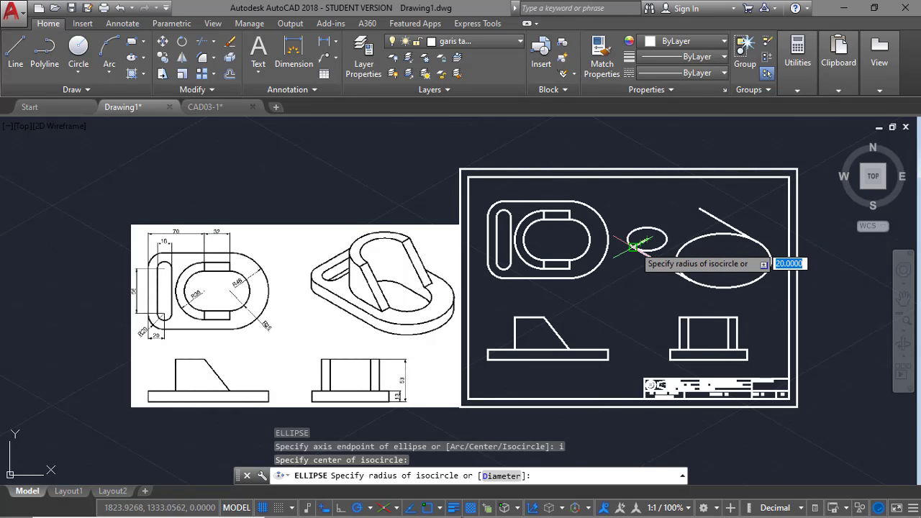
pyautogui.write('20')
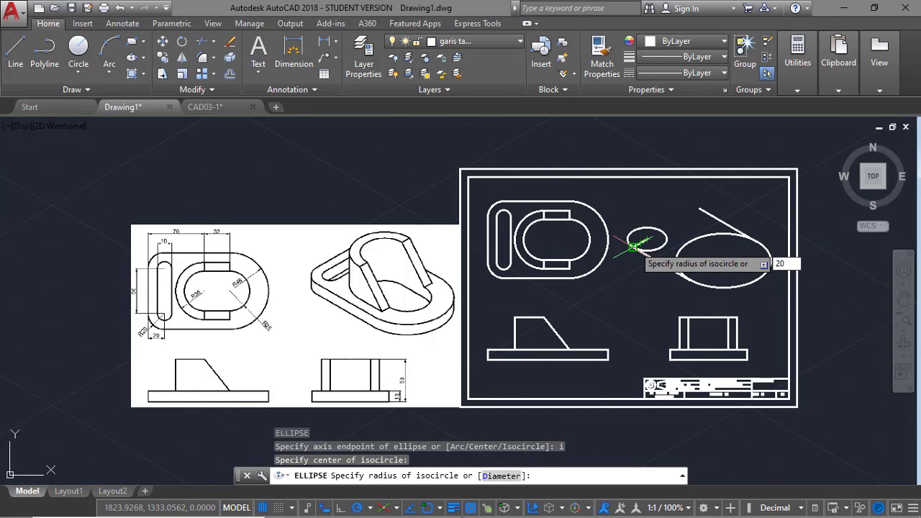
pyautogui.press('Return')
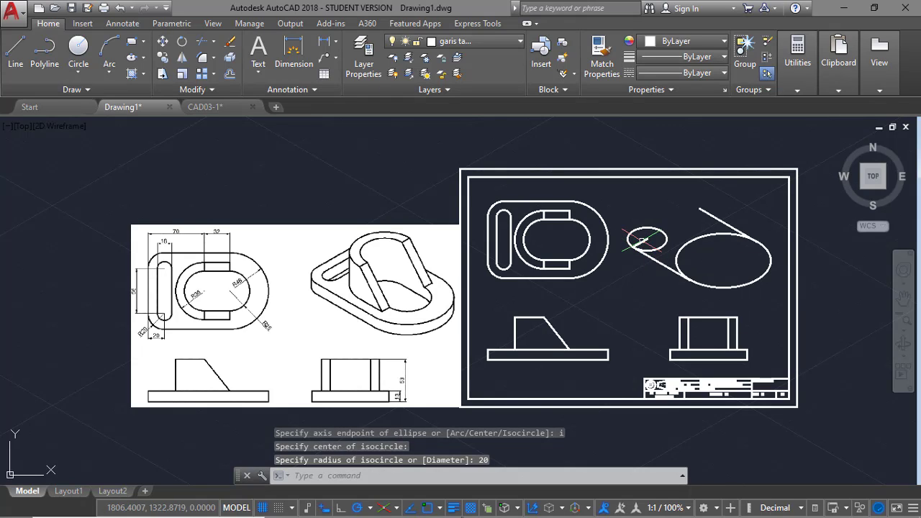
pyautogui.press('Delete')
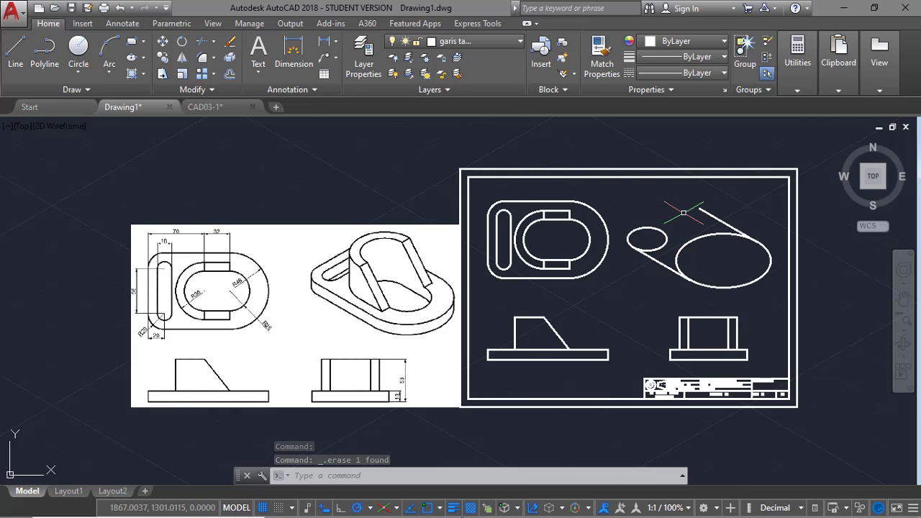
# Copy the radius-20 isocircle by its centre to the opposite corner, beside the free end of the base's upper straight edge.
pyautogui.write('CP')
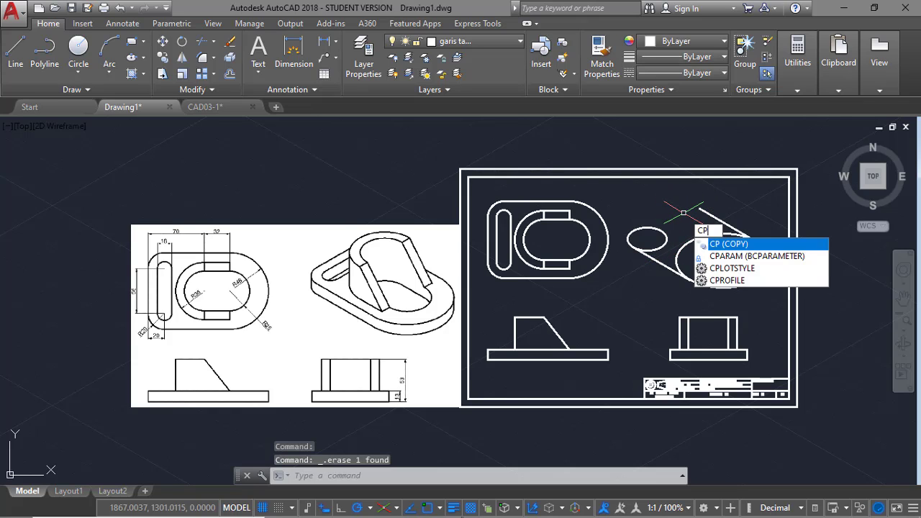
pyautogui.press('Return')
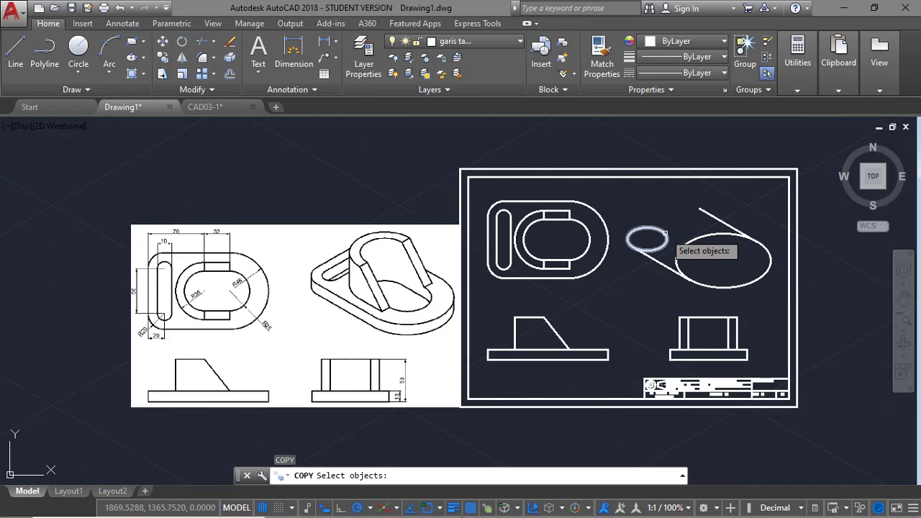
pyautogui.click(666, 237)
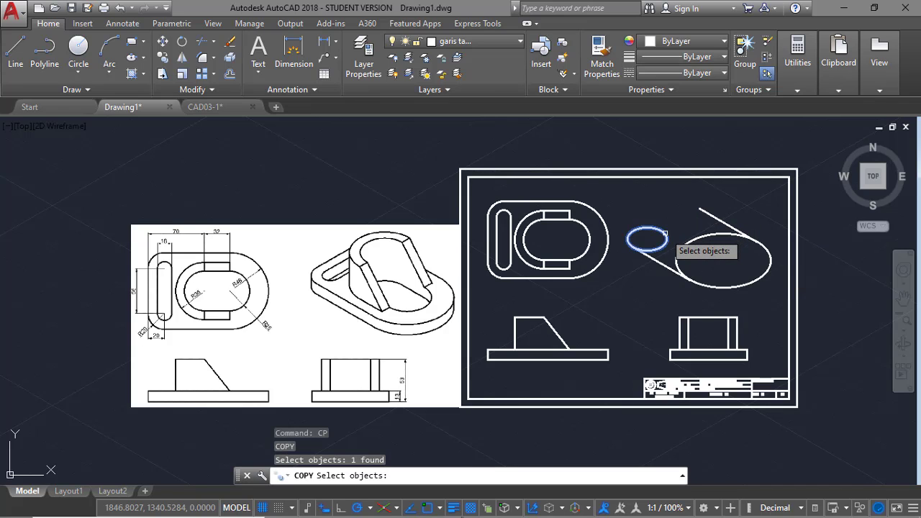
pyautogui.press('Return')
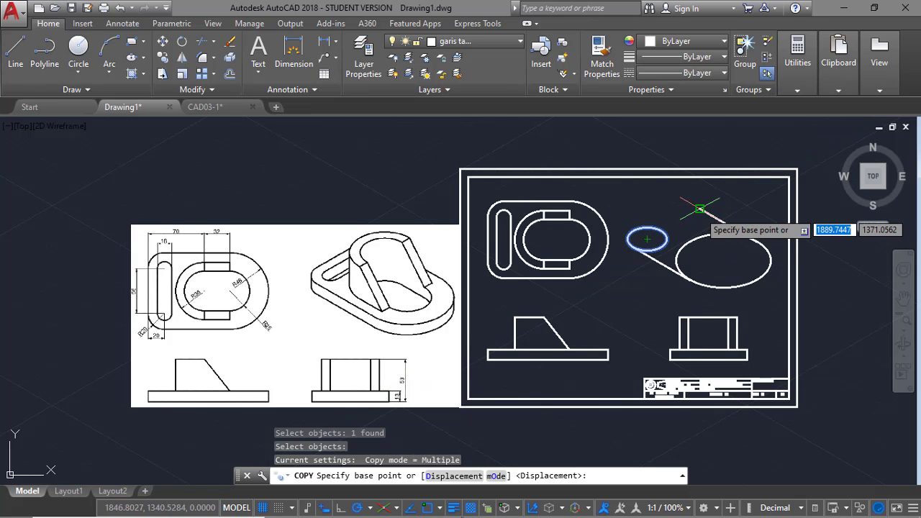
pyautogui.click(647, 238)
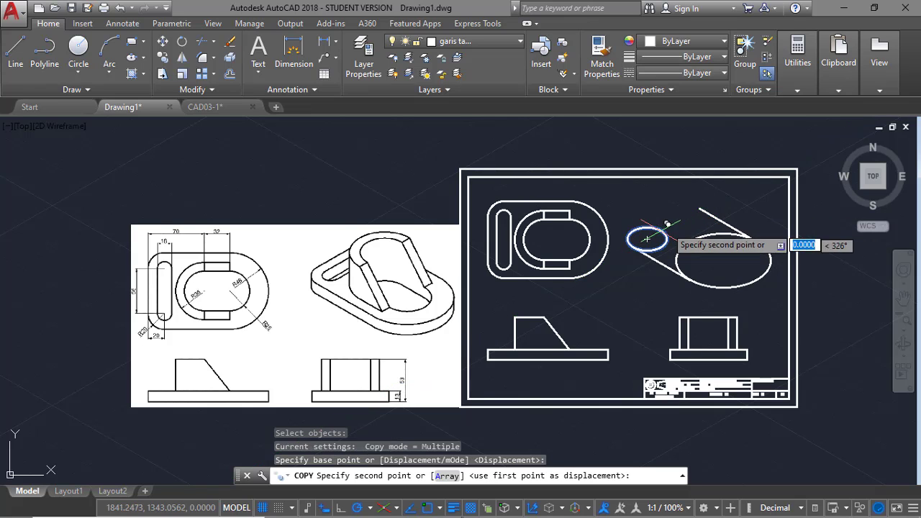
pyautogui.click(685, 216)
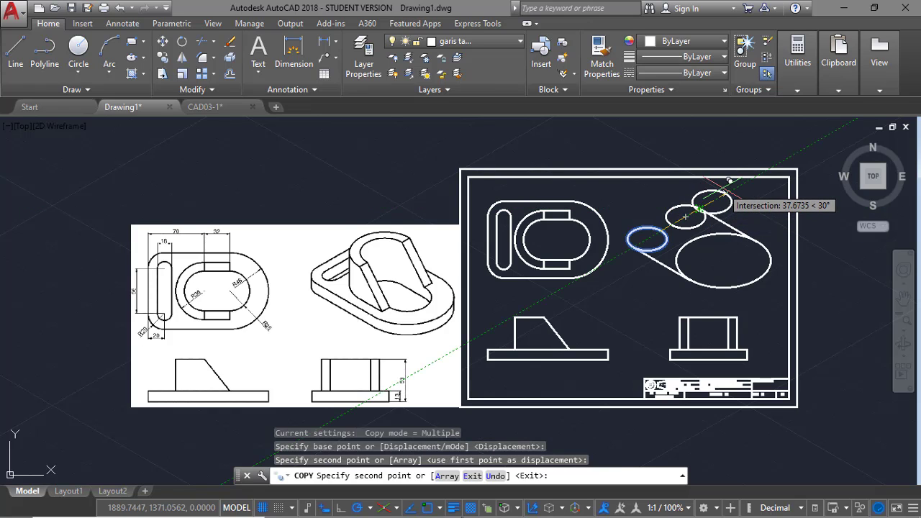
pyautogui.press('Return')
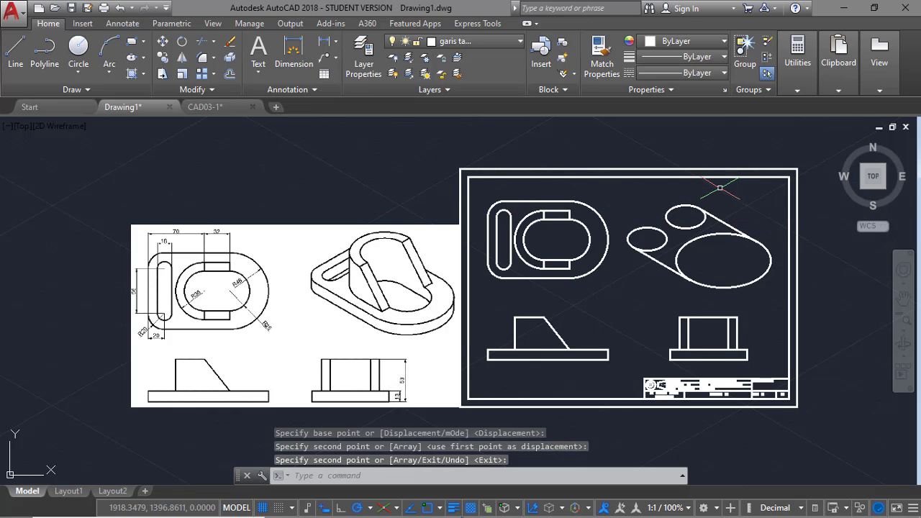
# Draw the line joining the outer upper-left sides of the two radius-20 isocircles as the end edge of the base.
pyautogui.write('l')
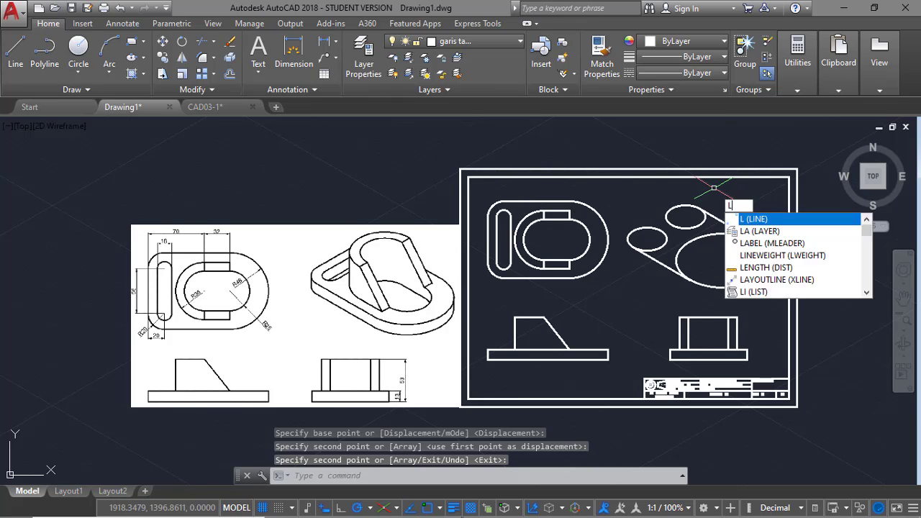
pyautogui.press('Return')
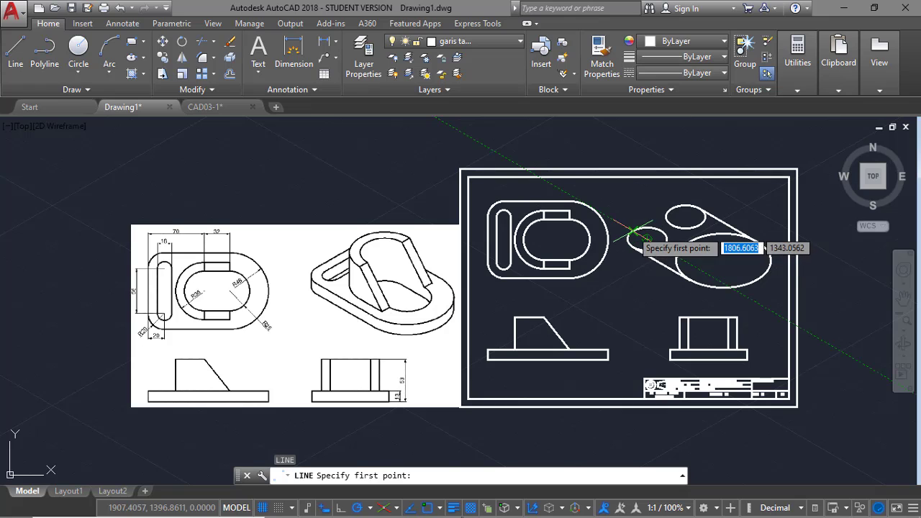
pyautogui.click(632, 232)
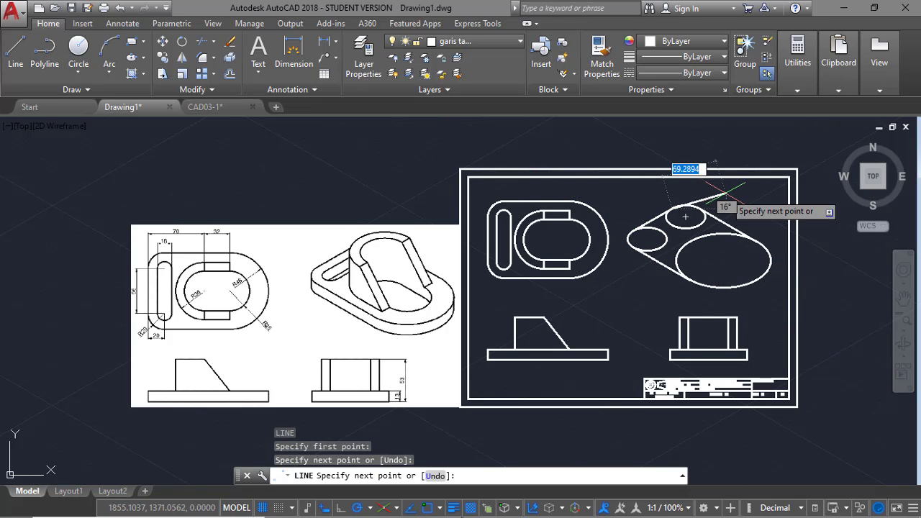
pyautogui.press('Escape')
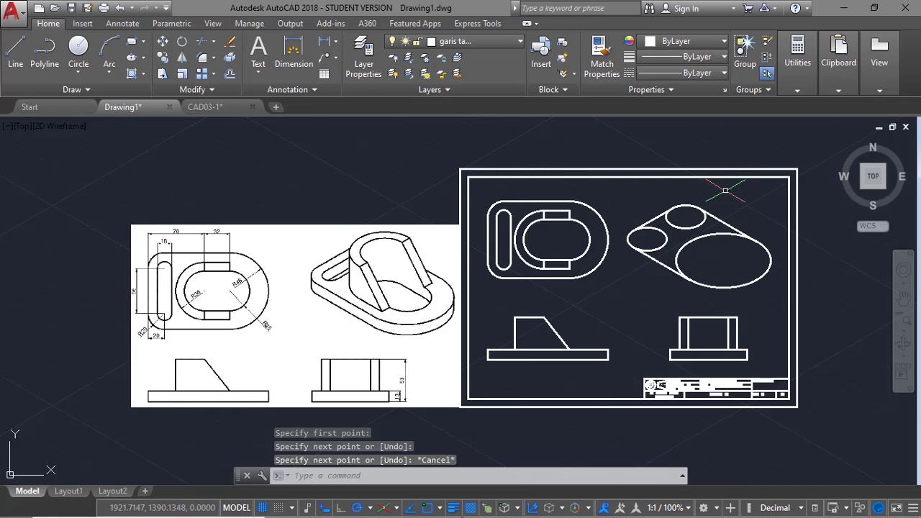
# Trim away the inner arcs of the radius-48 and both radius-20 isocircles, leaving only the isometric base's outer outline.
pyautogui.write('tr')
pyautogui.press('Return')
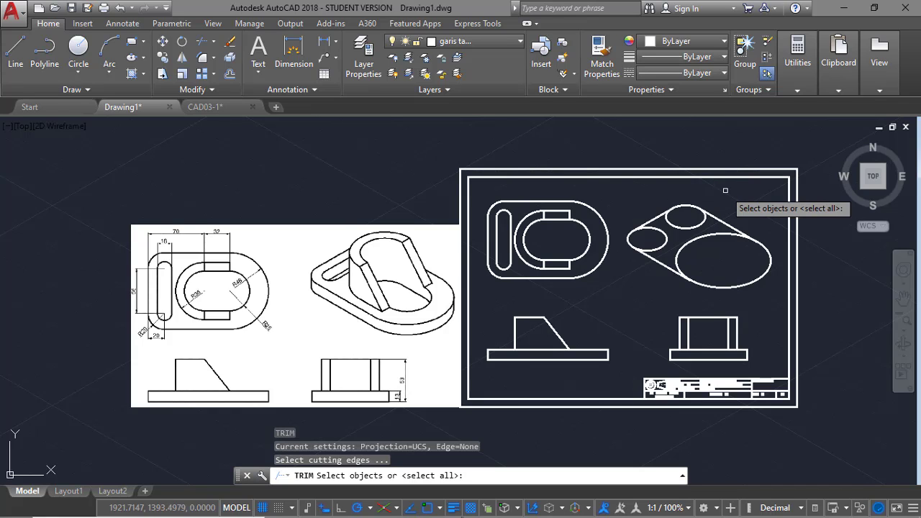
pyautogui.press('Return')
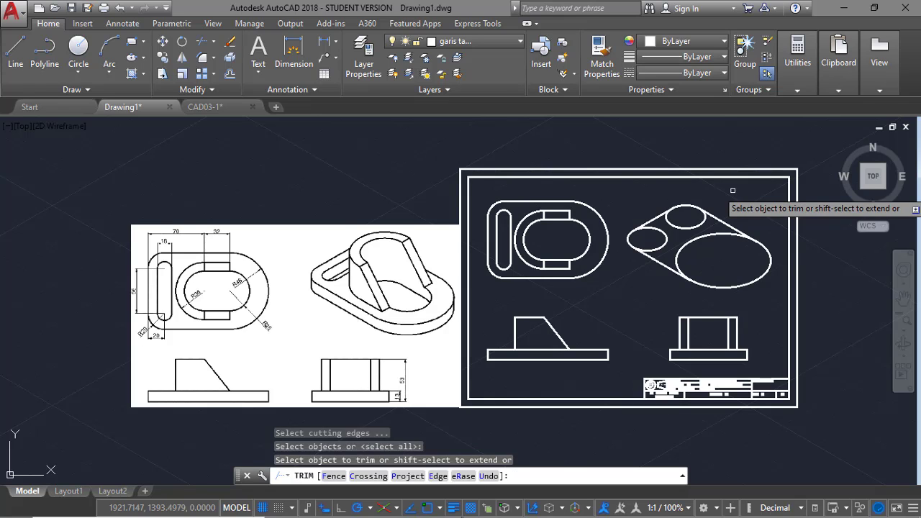
pyautogui.click(695, 239)
pyautogui.click(693, 229)
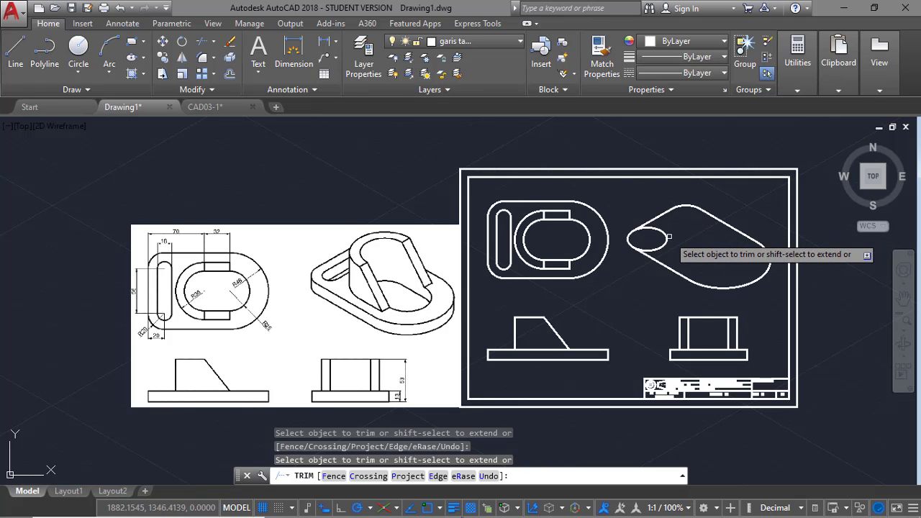
pyautogui.click(669, 236)
pyautogui.click(664, 233)
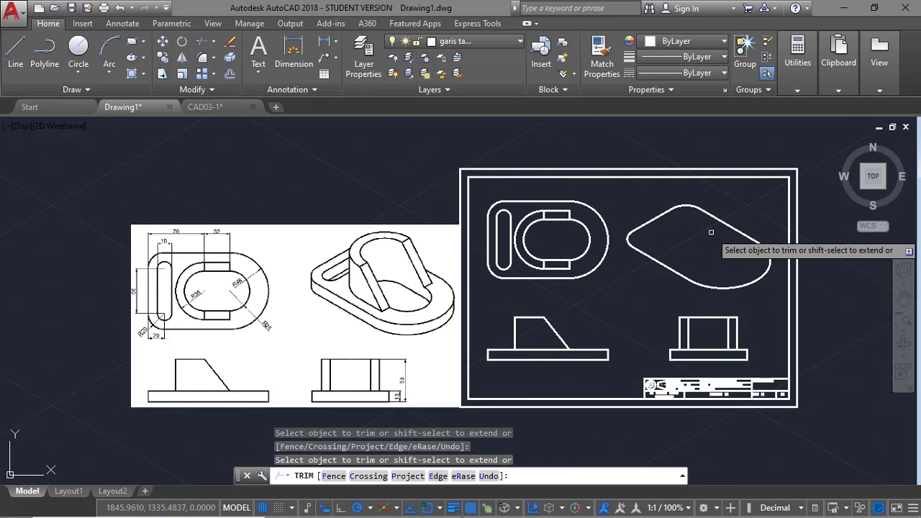
pyautogui.press('Escape')
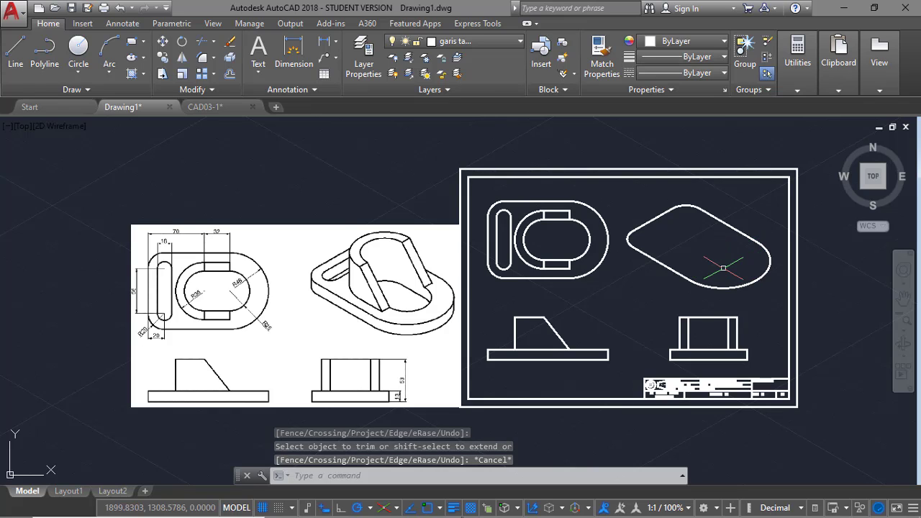
# Draw an isocircle of radius 25 centred on the large rounded end of the isometric base.
pyautogui.write('e')
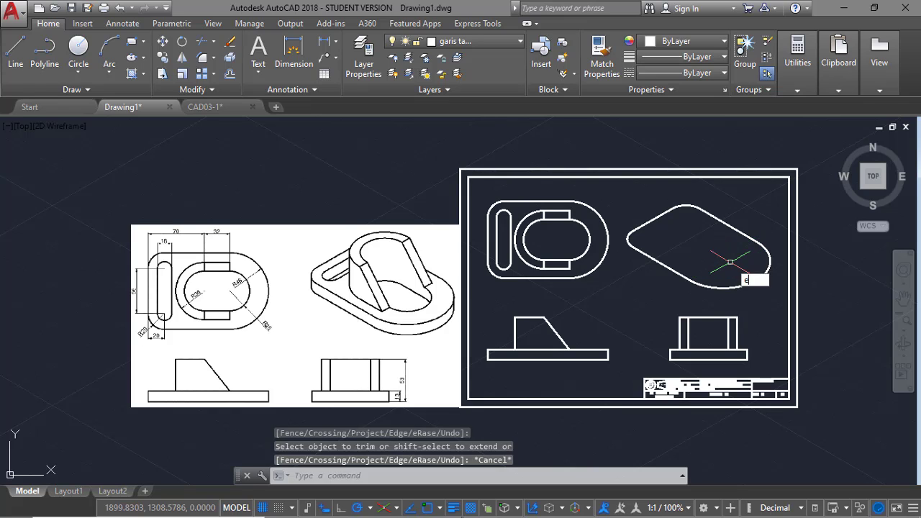
pyautogui.write('l')
pyautogui.press('Return')
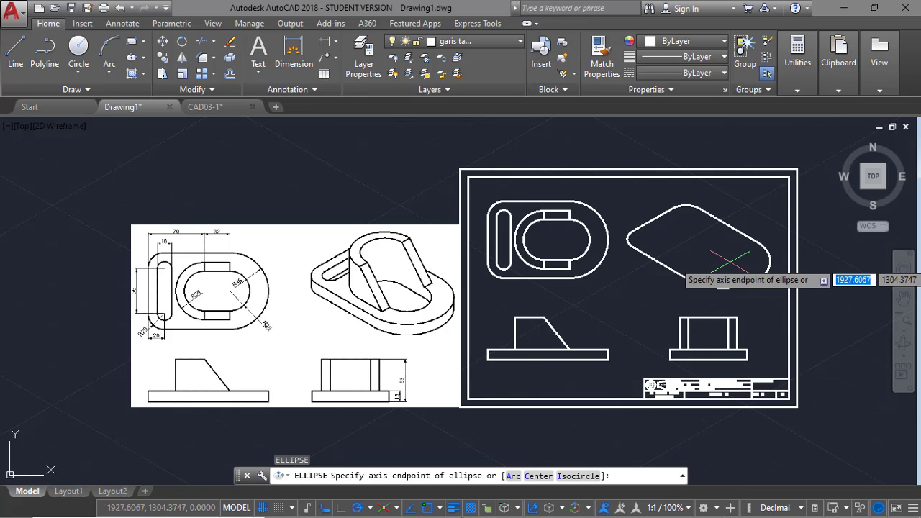
pyautogui.press('Return')
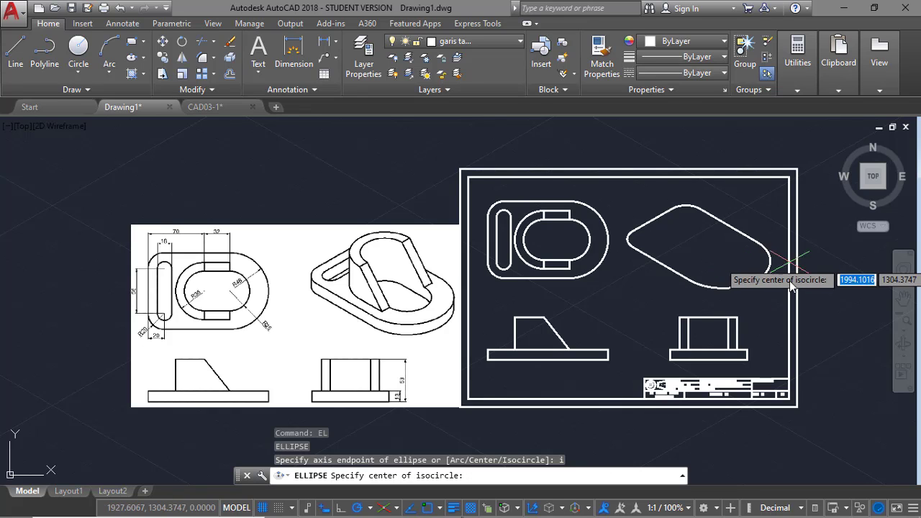
pyautogui.click(724, 261)
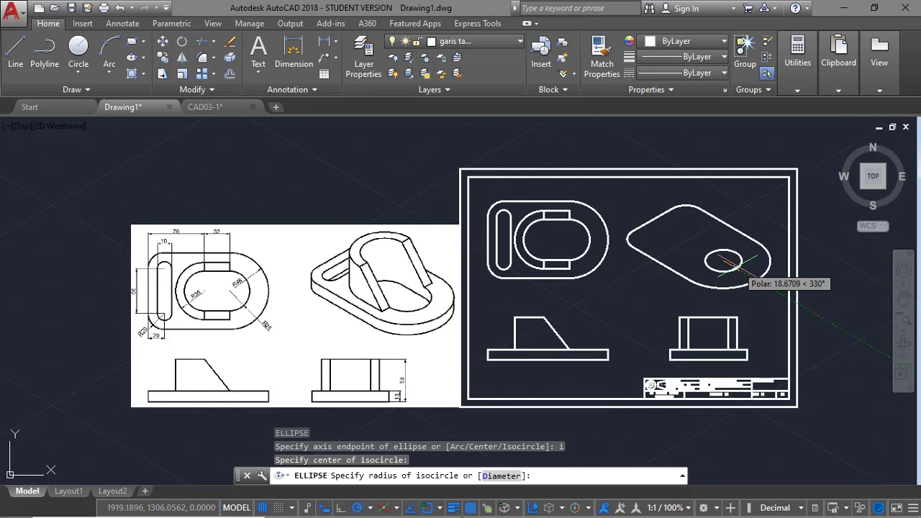
pyautogui.write('25')
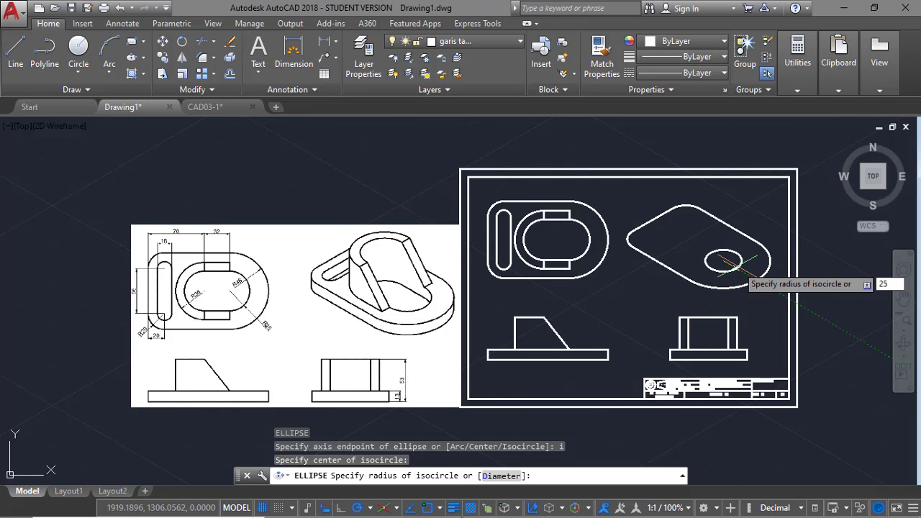
pyautogui.press('Return')
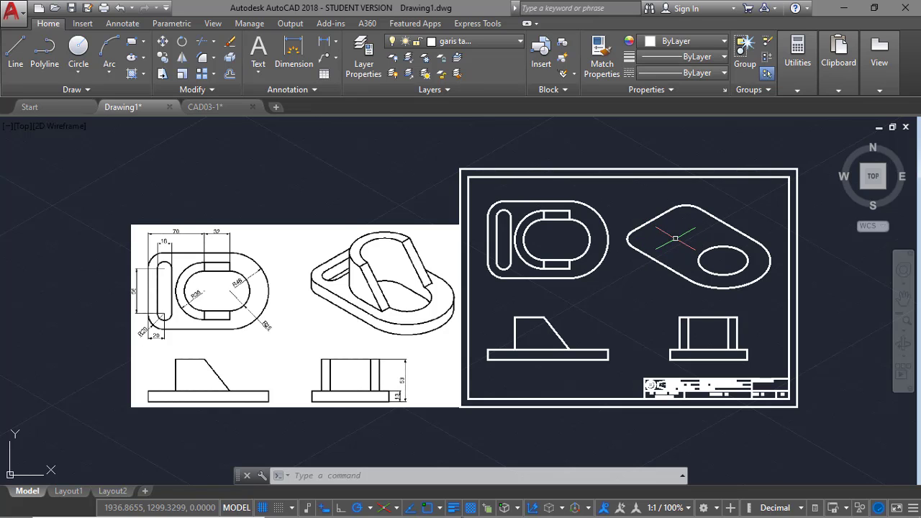
# Copy the radius-25 isocircle from its centre by 32 at 150°, towards the narrow end of the isometric base.
pyautogui.click(717, 252)
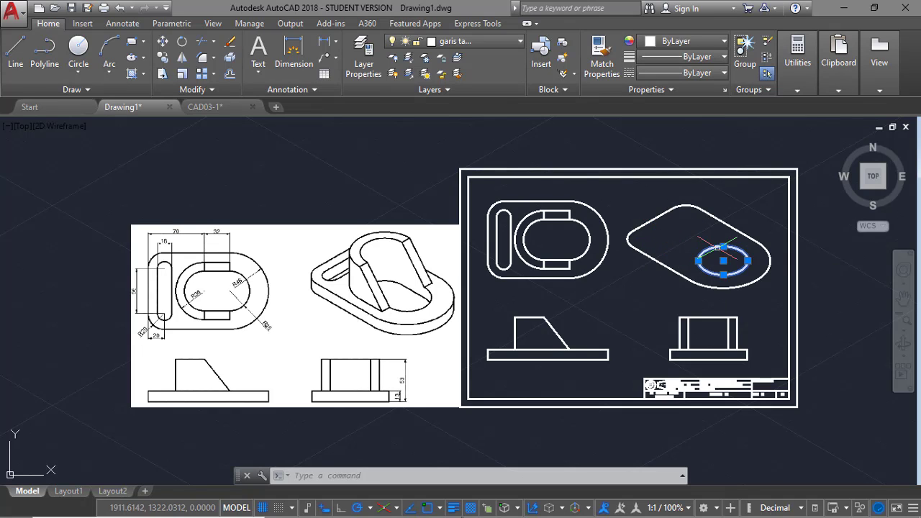
pyautogui.write('c')
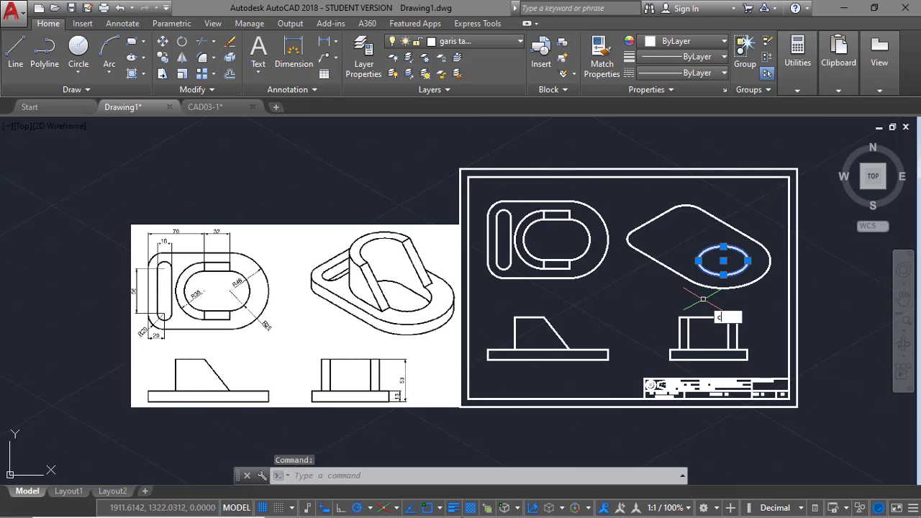
pyautogui.write('p')
pyautogui.press('Return')
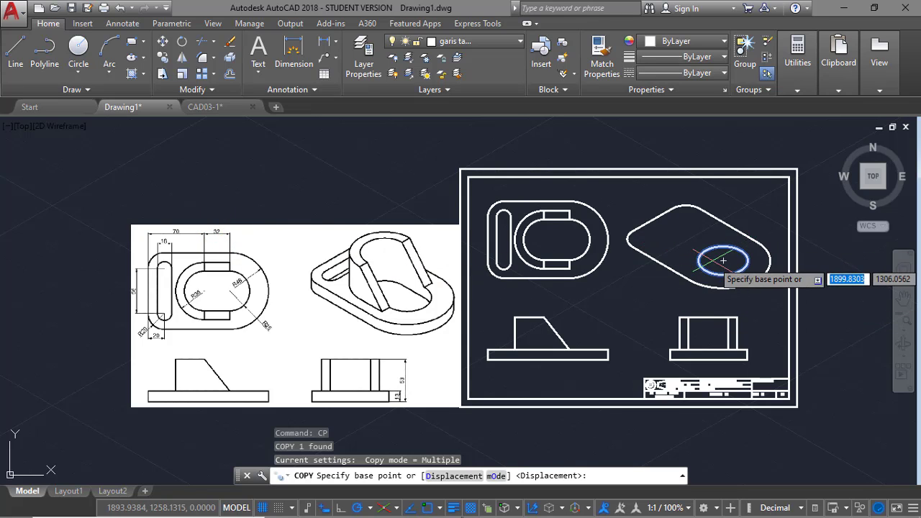
pyautogui.click(723, 261)
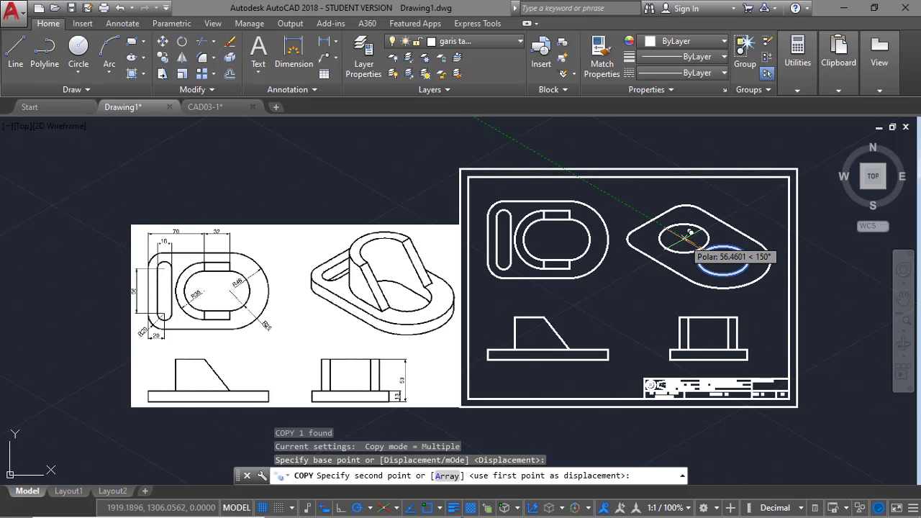
pyautogui.write('32')
pyautogui.press('Return')
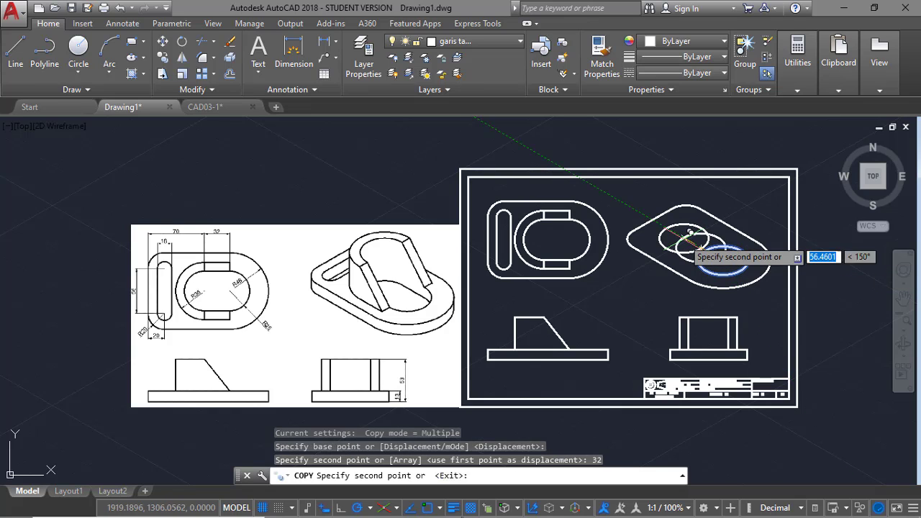
pyautogui.press('Return')
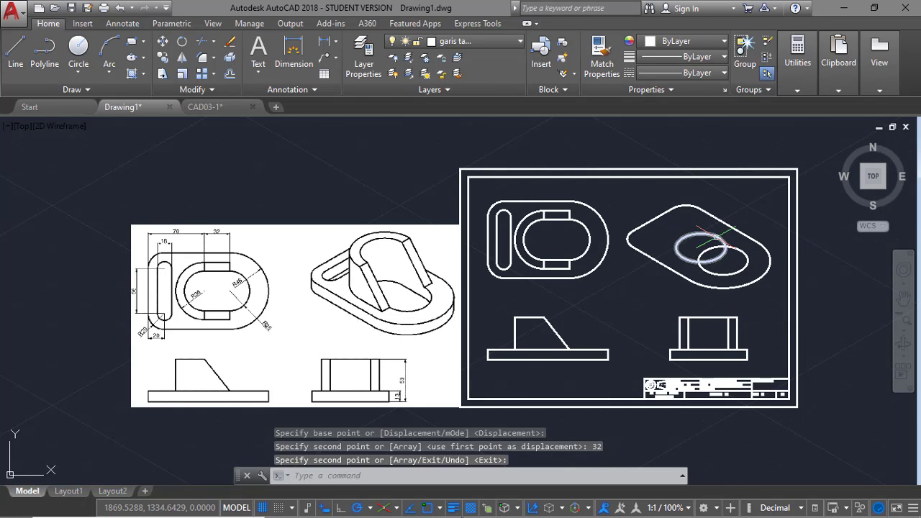
pyautogui.write('l')
pyautogui.press('Return')
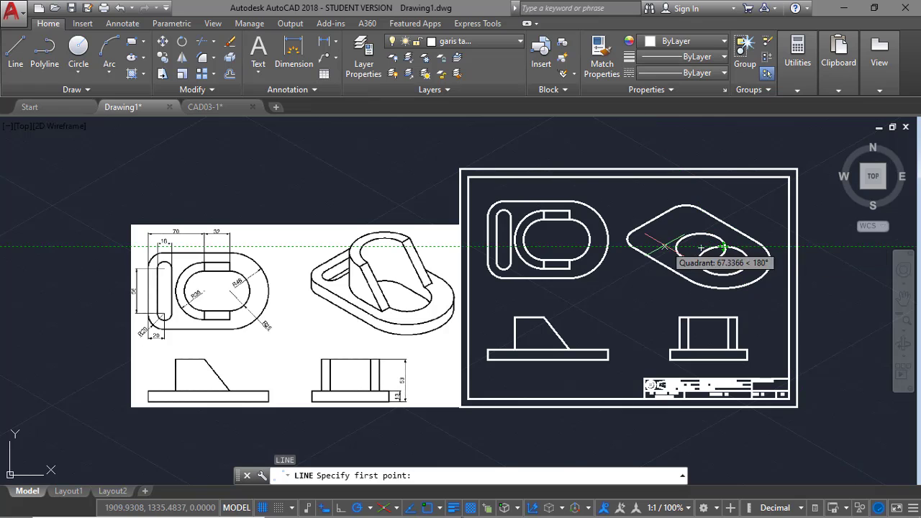
pyautogui.press('Escape')
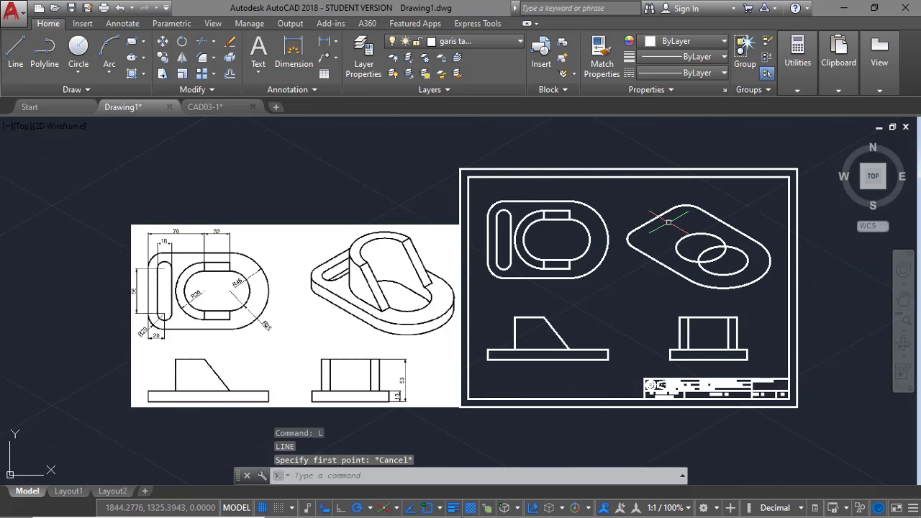
# Draw a 32-long line at 30° downward joining the upper-right sides of the two radius-25 isocircles.
pyautogui.write('z')
pyautogui.press('Return')
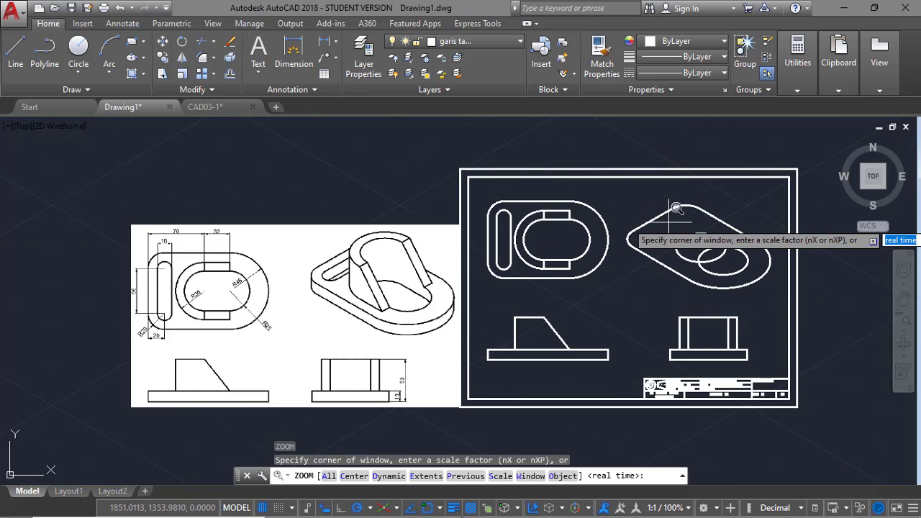
pyautogui.write('w')
pyautogui.press('Return')
pyautogui.click(619, 209)
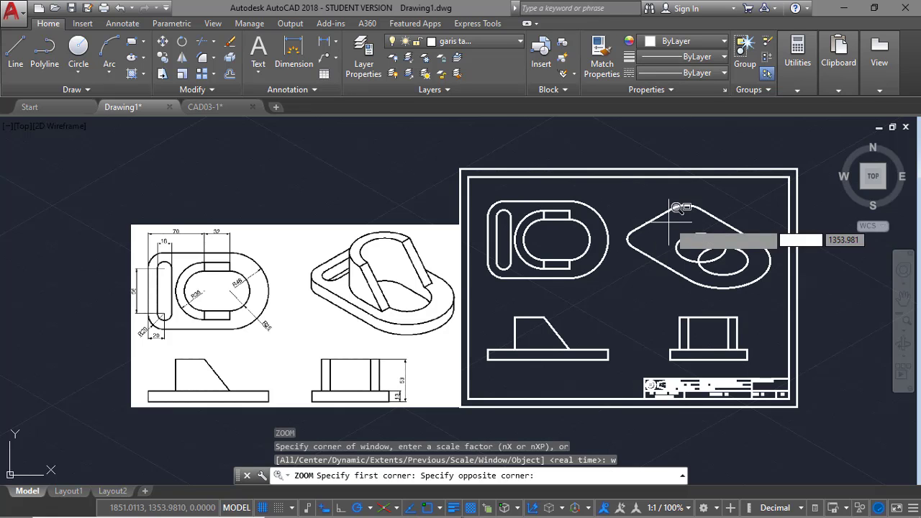
pyautogui.click(776, 272)
pyautogui.press('Escape')
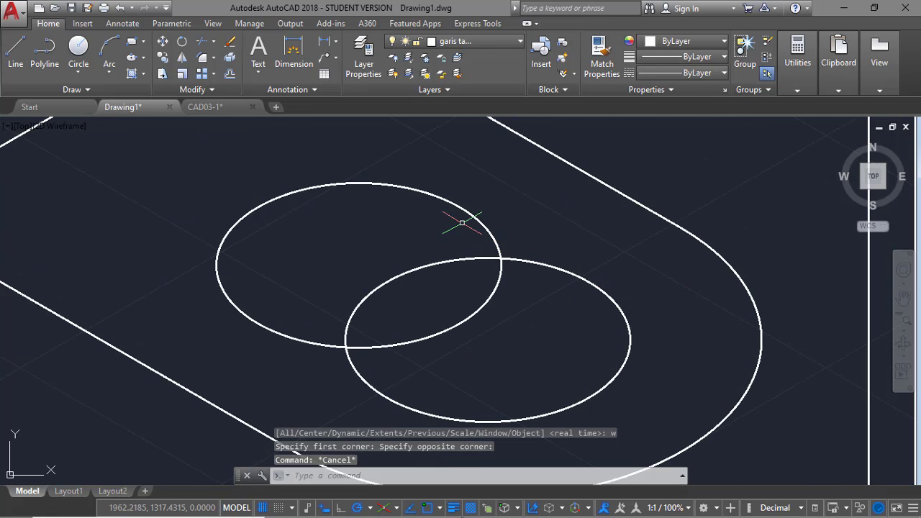
pyautogui.write('l')
pyautogui.press('Return')
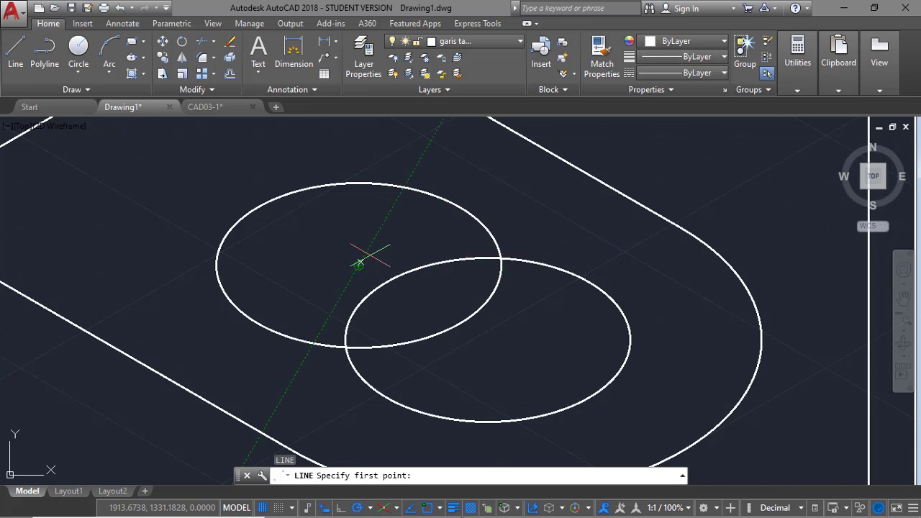
pyautogui.click(462, 209)
pyautogui.write('32')
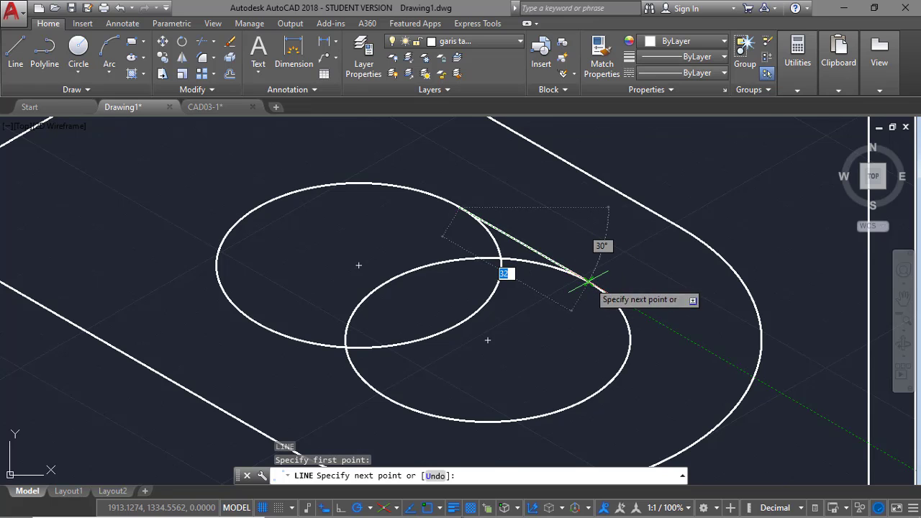
pyautogui.press('Return')
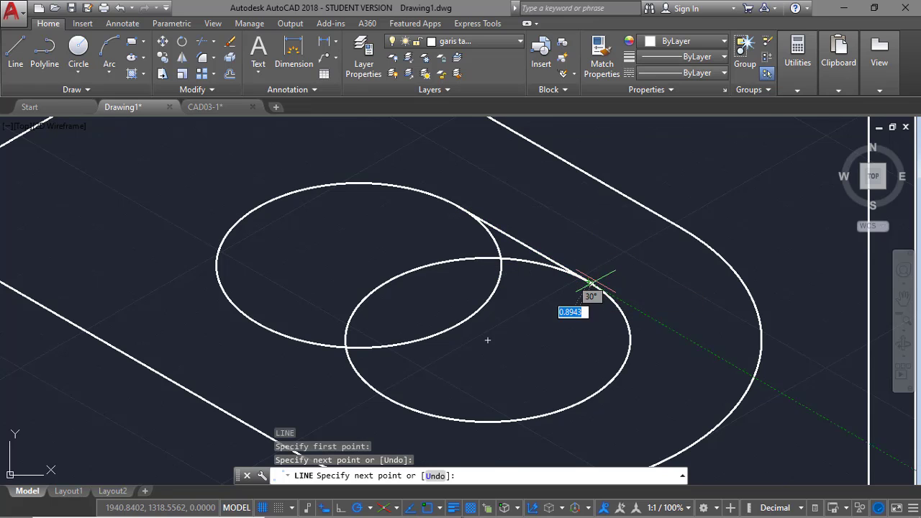
pyautogui.press('Return')
# Draw a matching 32-long line joining the lower-left sides of the two radius-25 isocircles.
pyautogui.press('Return')
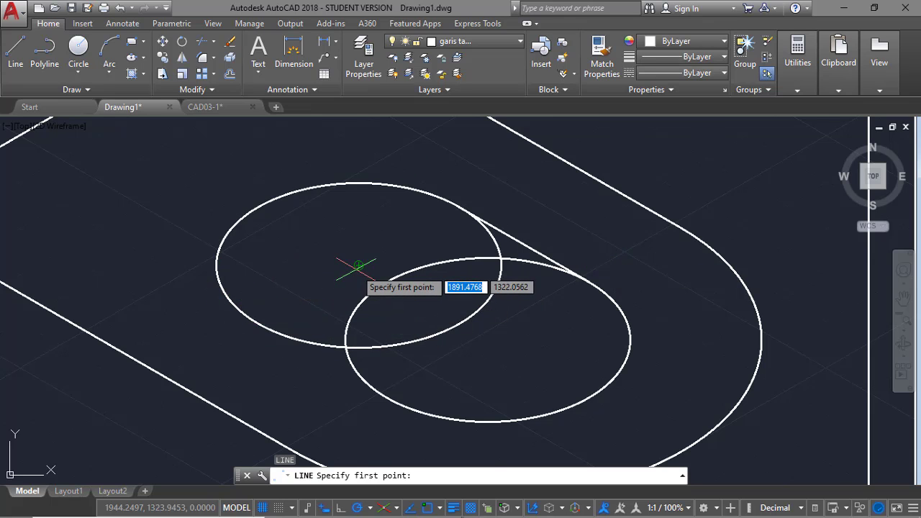
pyautogui.click(259, 324)
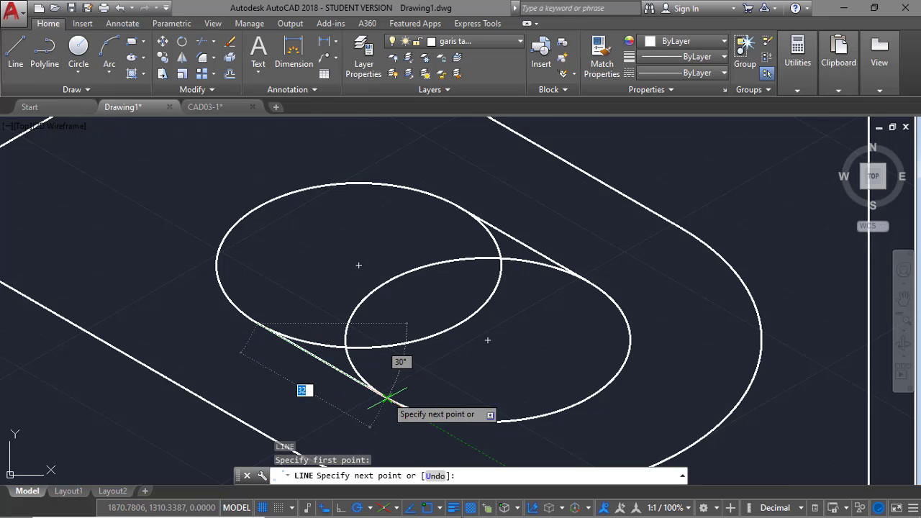
pyautogui.click(387, 396)
pyautogui.press('Escape')
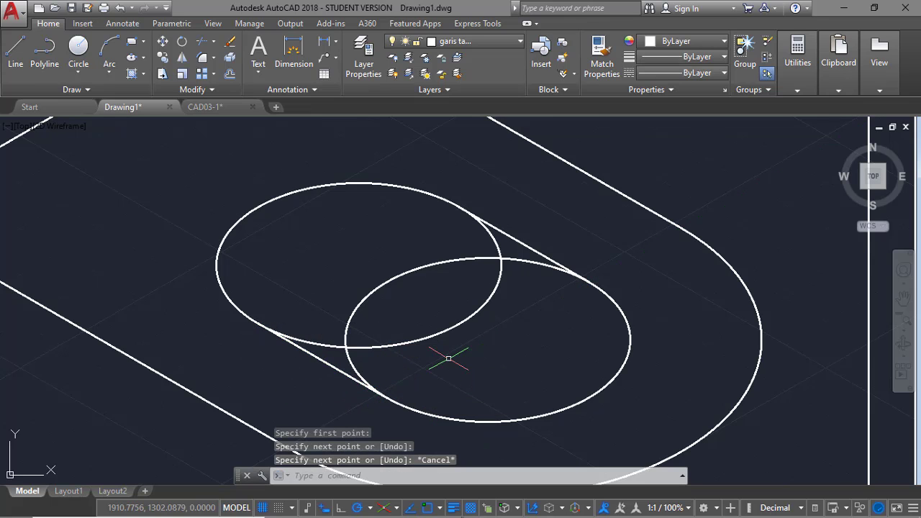
# Trim the overlapping inner arcs of the two radius-25 isocircles, using the connecting lines as cutting edges.
pyautogui.write('tr')
pyautogui.press('Return')
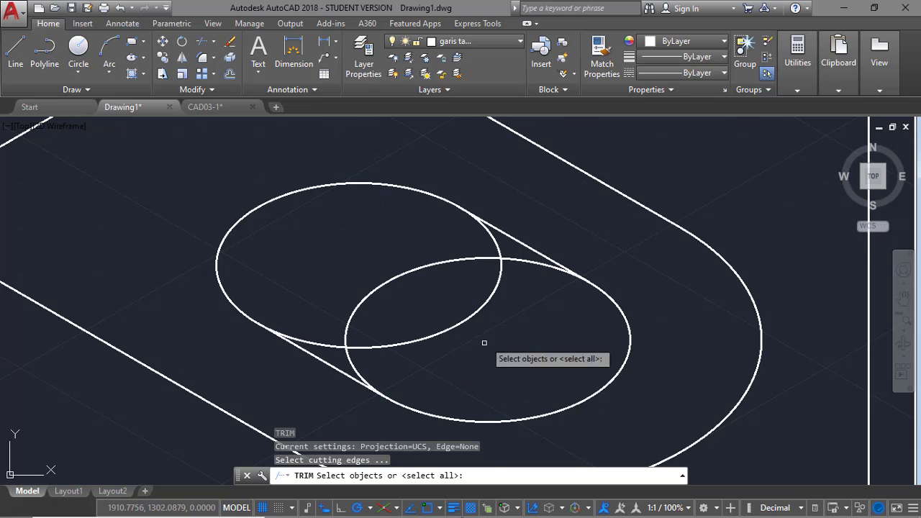
pyautogui.click(529, 249)
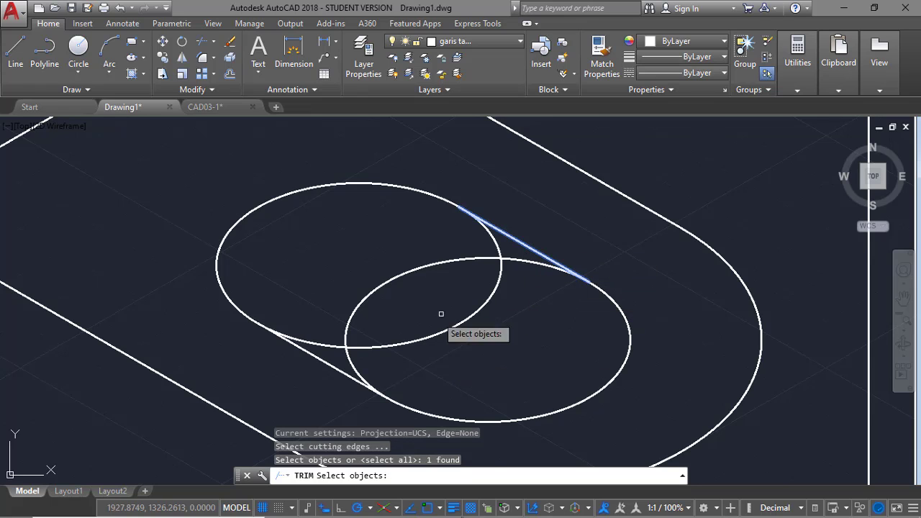
# Trim the inner arcs of the two large overlapping isocircles, using both connecting lines as cutting edges, to leave an isometric slot outline.
pyautogui.click(336, 370)
pyautogui.press('Return')
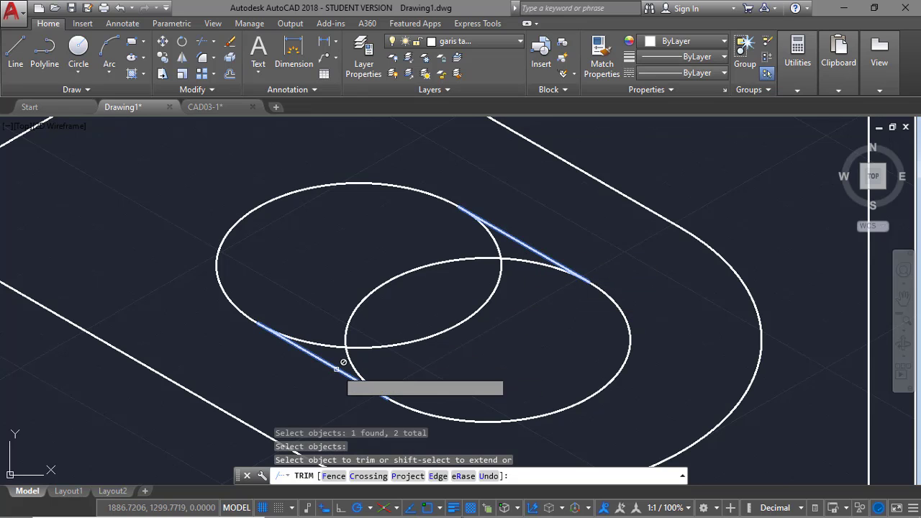
pyautogui.click(351, 353)
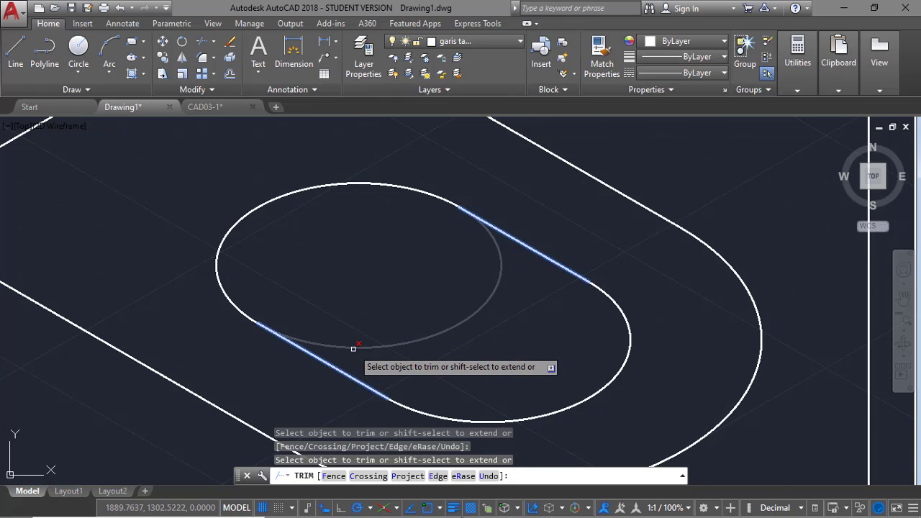
pyautogui.click(353, 350)
pyautogui.press('Escape')
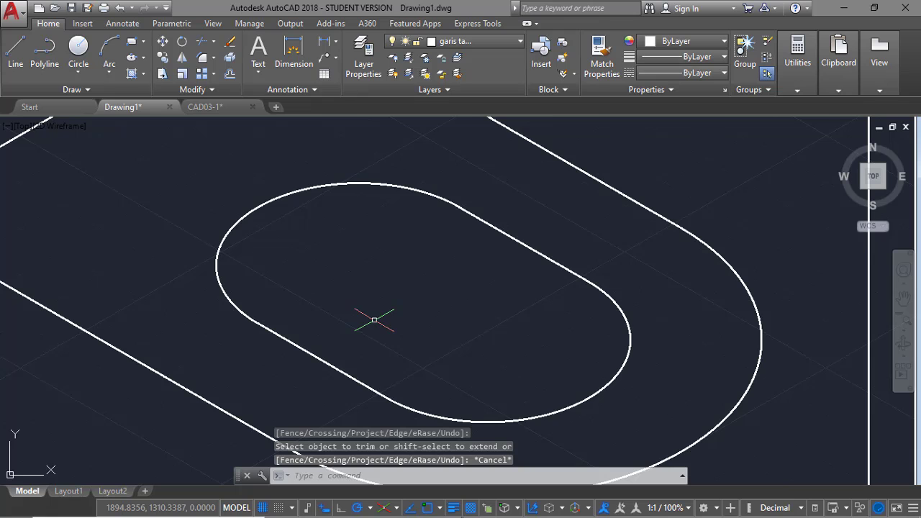
# Draw an isocircle of diameter 18 centred on the left rounded corner of the isometric plate.
pyautogui.write('z')
pyautogui.press('Return')
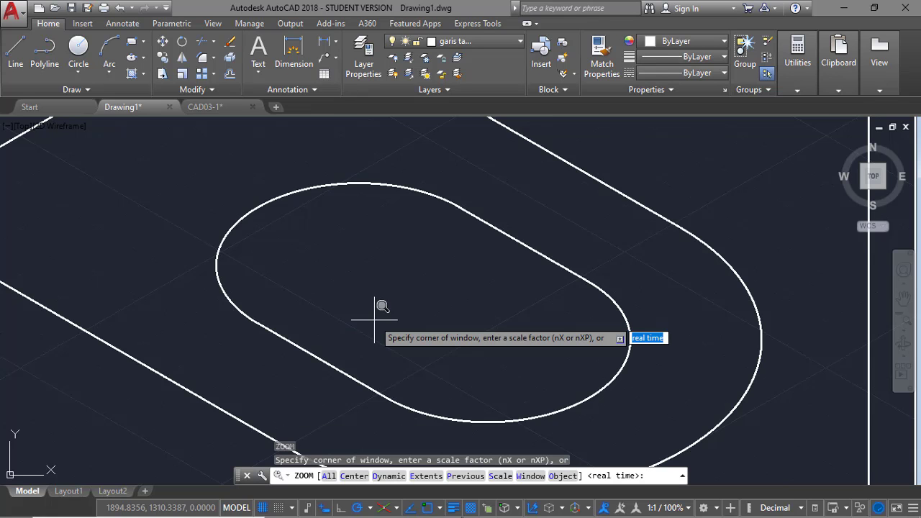
pyautogui.write('p')
pyautogui.press('Return')
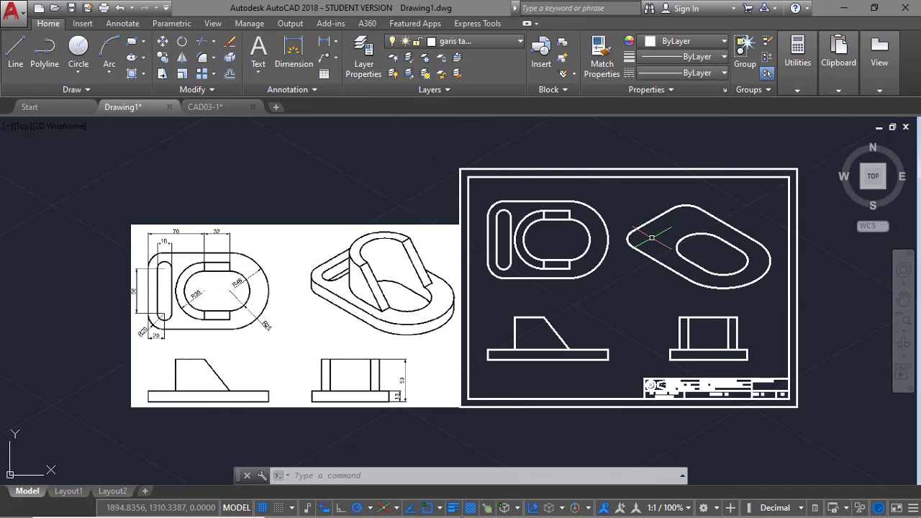
pyautogui.write('el')
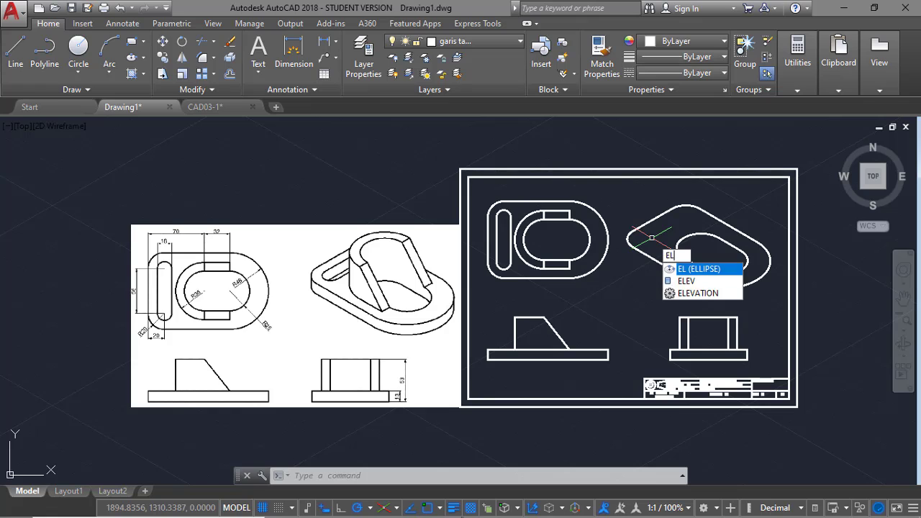
pyautogui.press('Return')
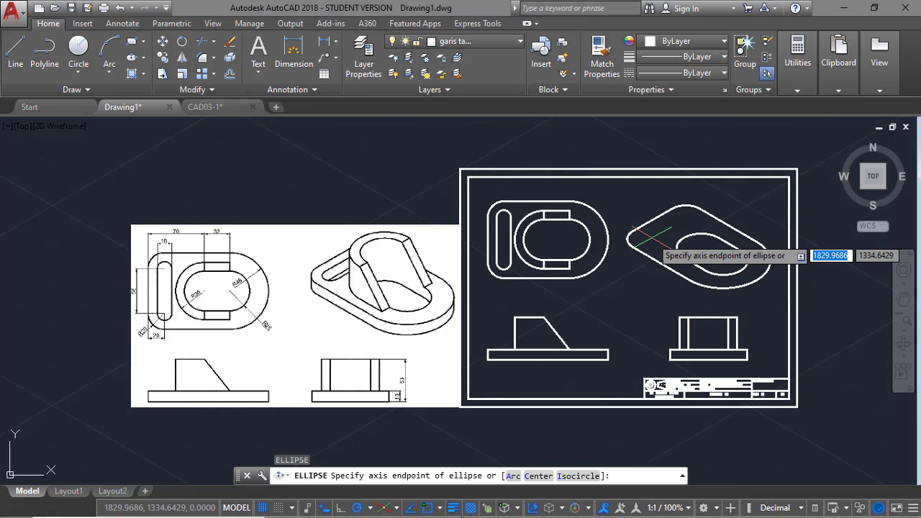
pyautogui.write('i')
pyautogui.press('Return')
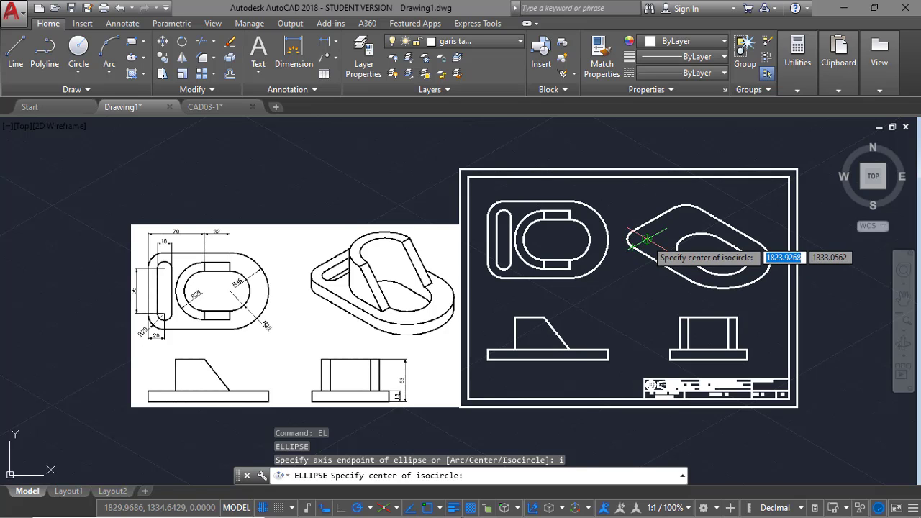
pyautogui.click(646, 239)
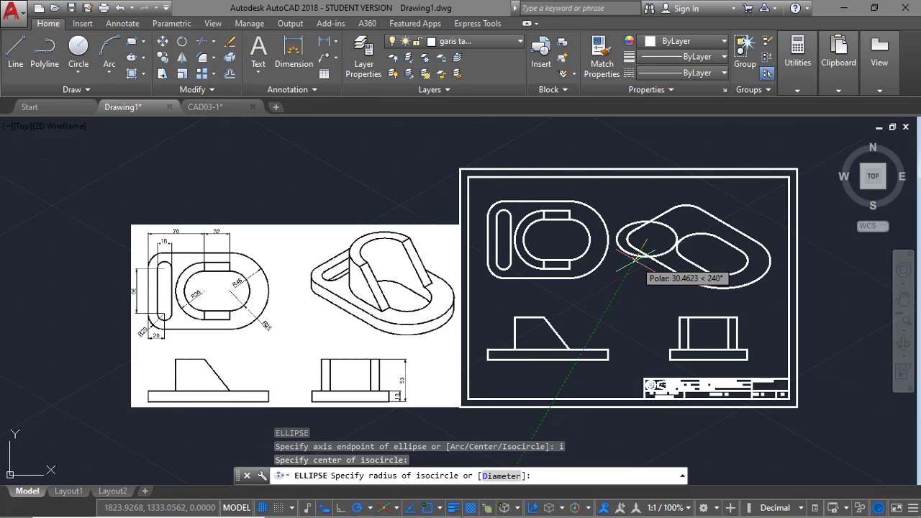
pyautogui.write('d')
pyautogui.press('Return')
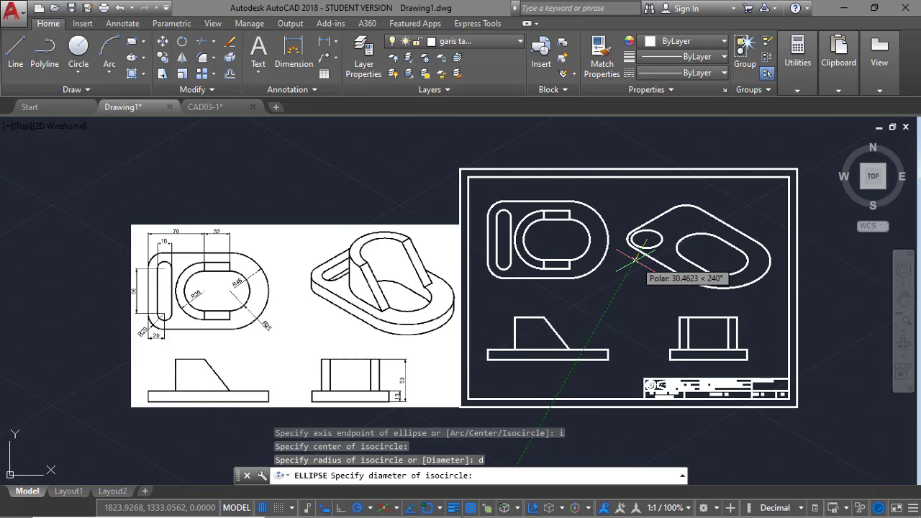
pyautogui.write('18')
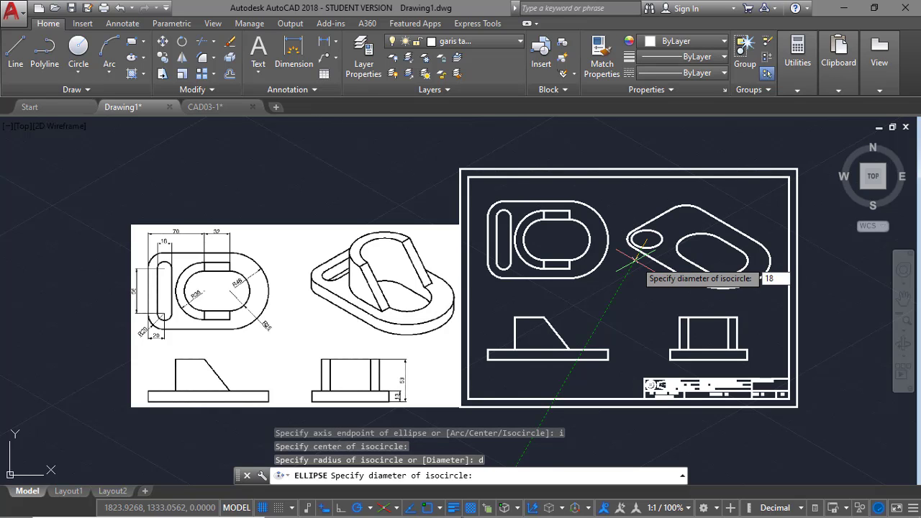
pyautogui.press('Return')
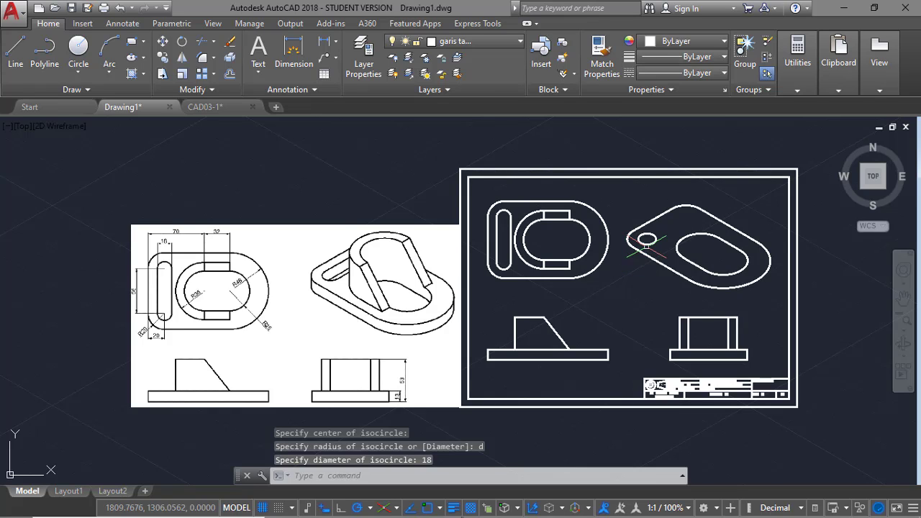
pyautogui.press('Escape')
# Copy the small isocircle from its centre to the centre of the plate's upper rounded corner, 56 away at 30°.
pyautogui.write('cp')
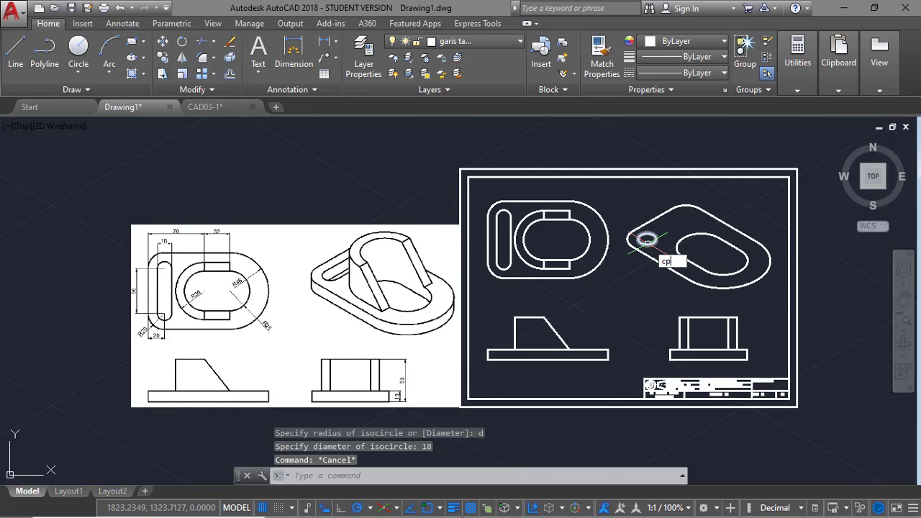
pyautogui.press('Return')
pyautogui.click(648, 242)
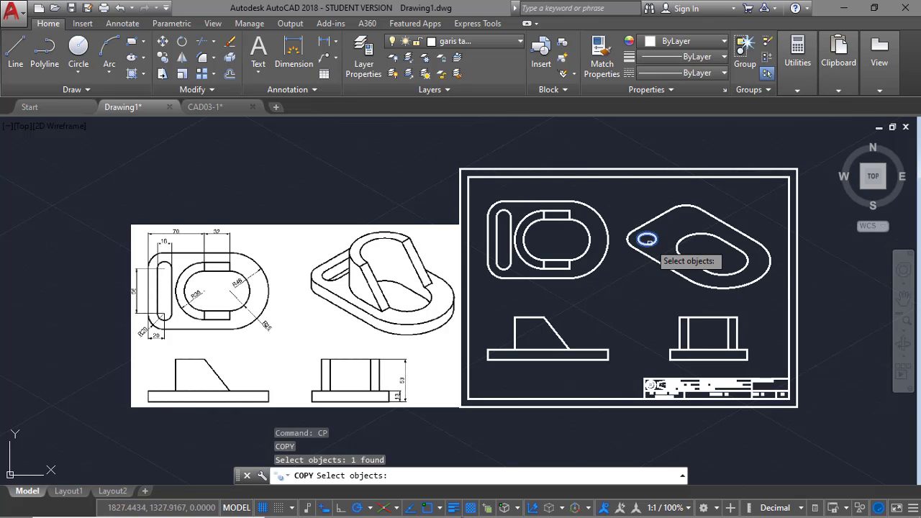
pyautogui.press('Return')
pyautogui.click(647, 240)
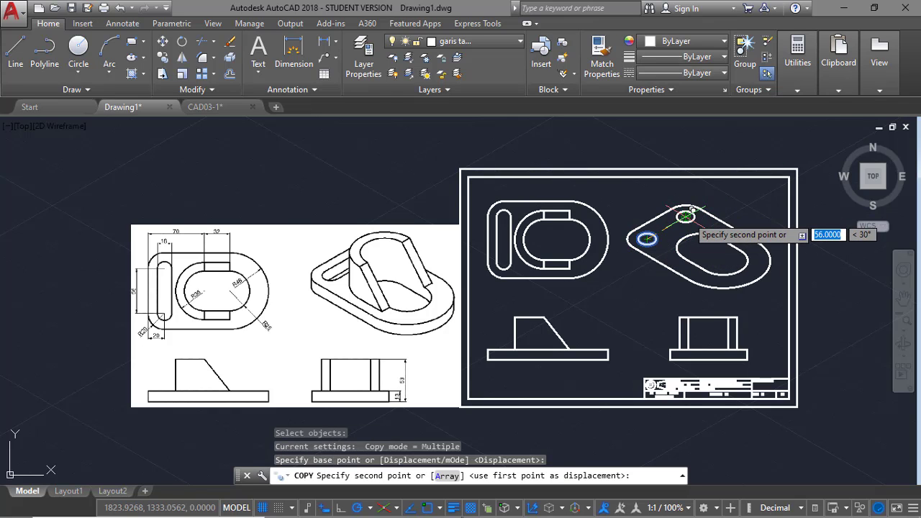
pyautogui.click(685, 216)
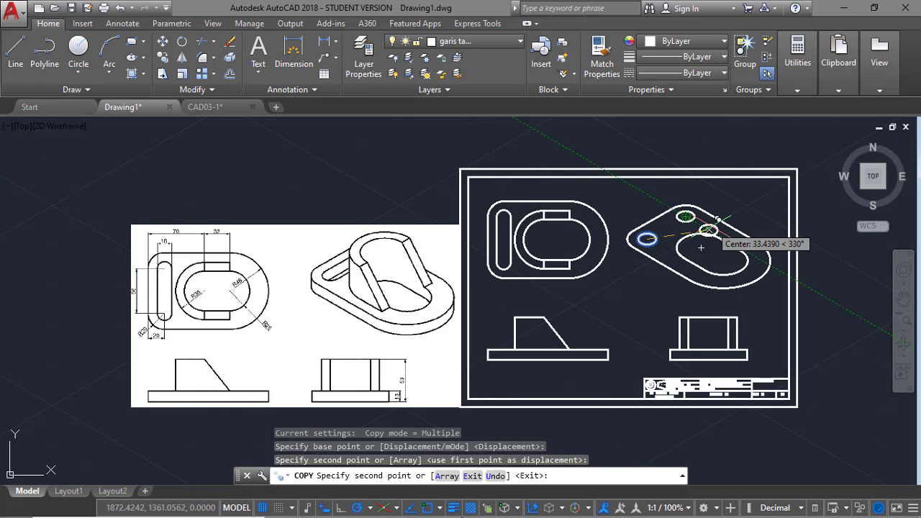
pyautogui.press('Return')
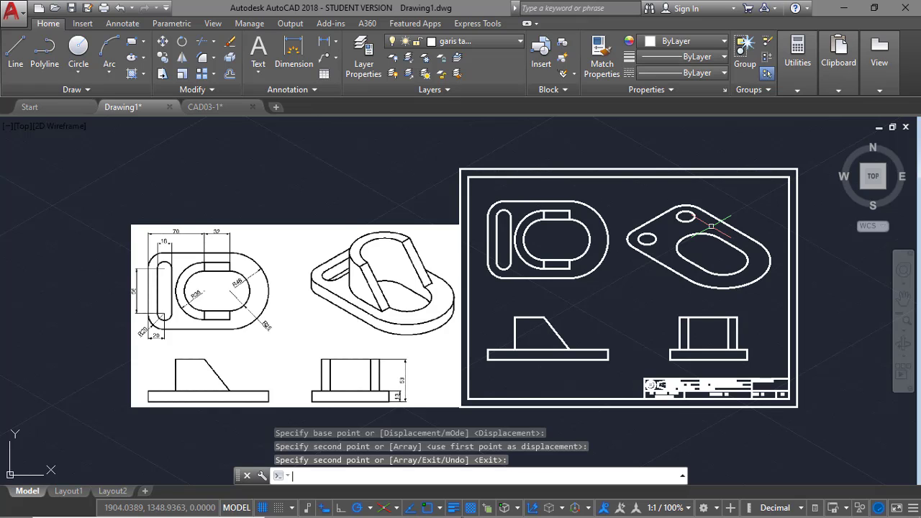
pyautogui.write('l')
pyautogui.press('Return')
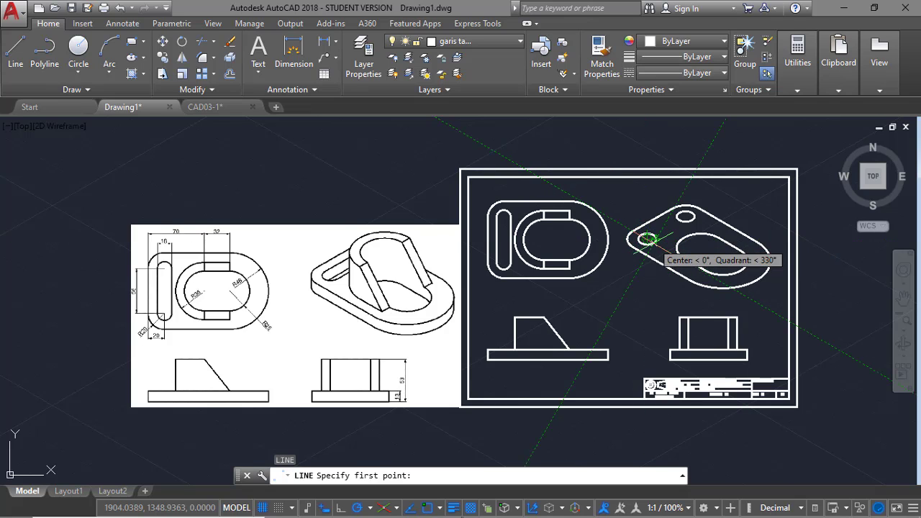
pyautogui.press('Escape')
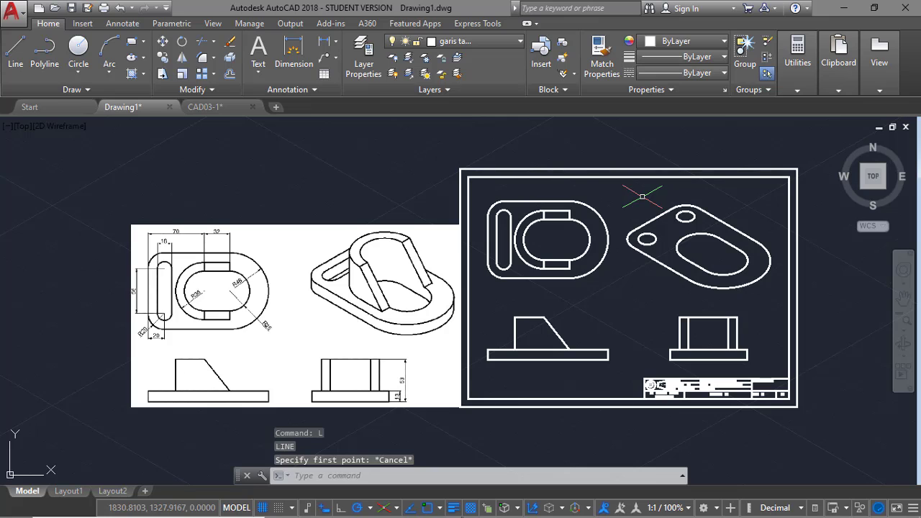
# Draw a line joining the lower-right quadrants of the two small isocircles, from the upper isocircle to the lower one.
pyautogui.write('Z')
pyautogui.press('Return')
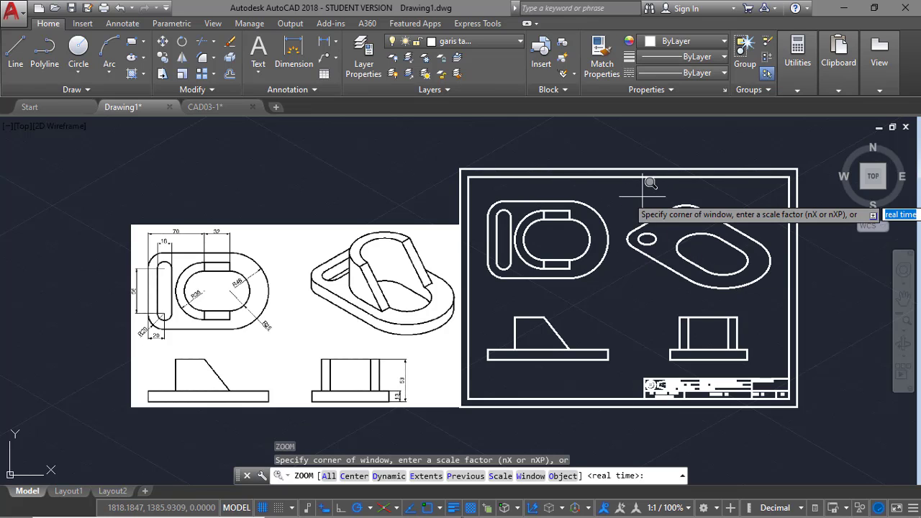
pyautogui.write('w')
pyautogui.press('Return')
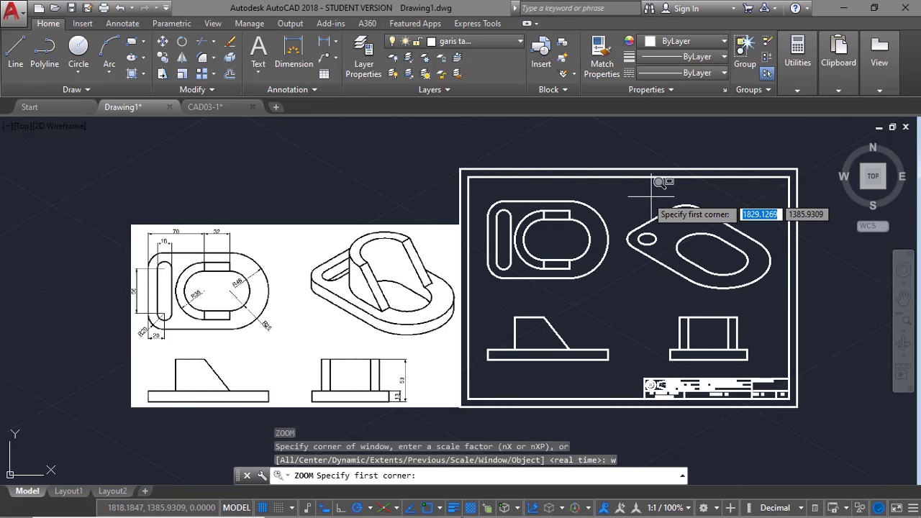
pyautogui.click(613, 193)
pyautogui.click(711, 248)
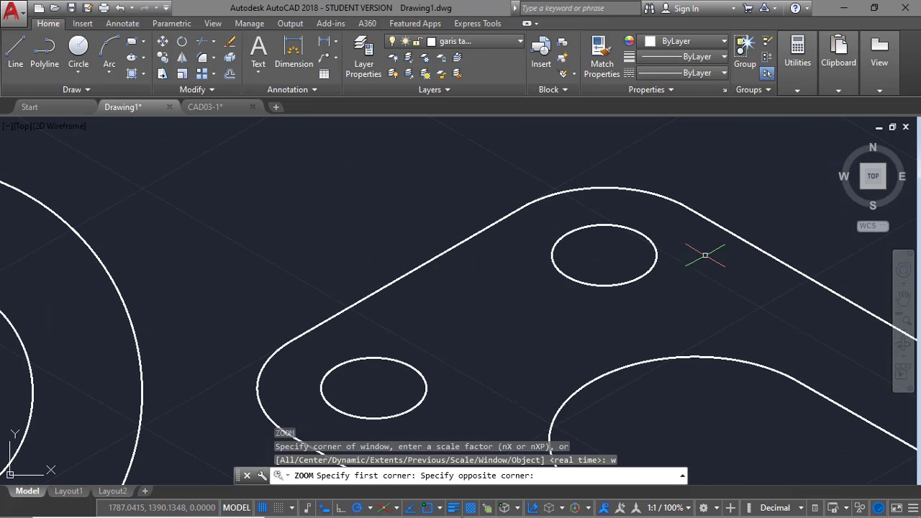
pyautogui.press('Escape')
pyautogui.write('l')
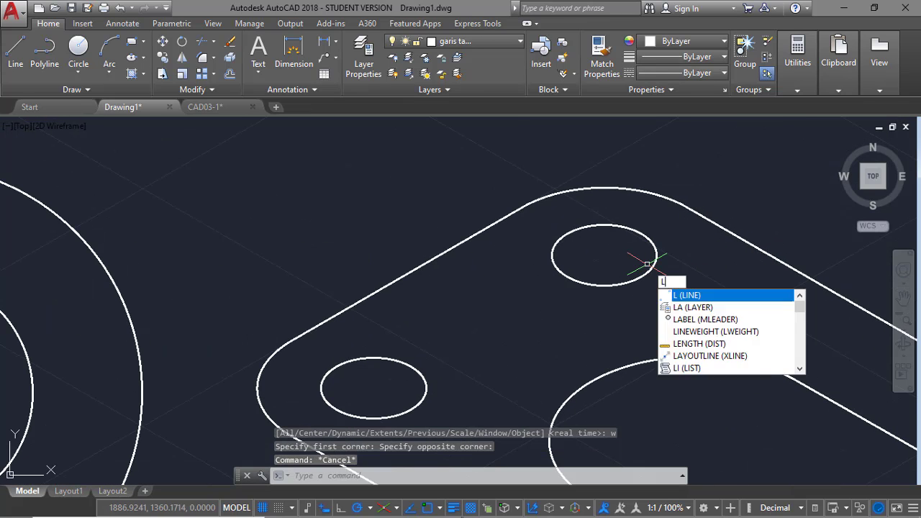
pyautogui.press('Return')
pyautogui.moveTo(605, 256)
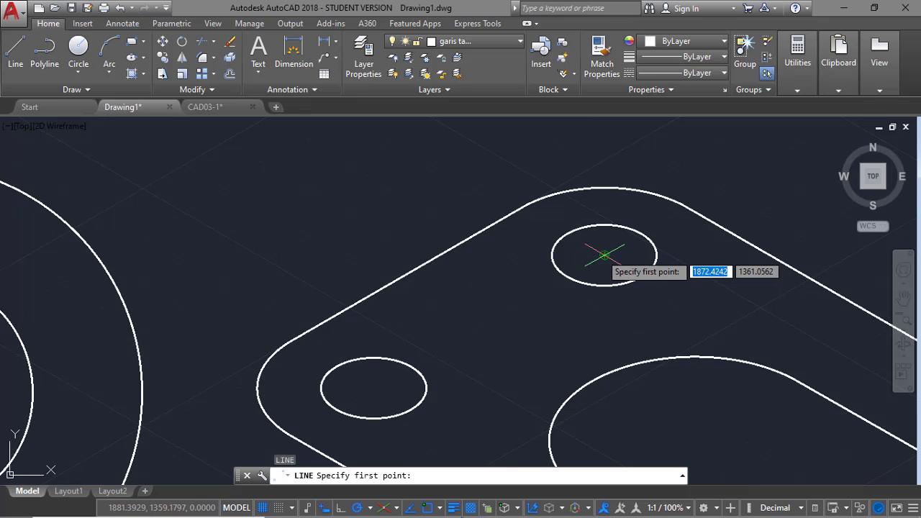
pyautogui.click(641, 277)
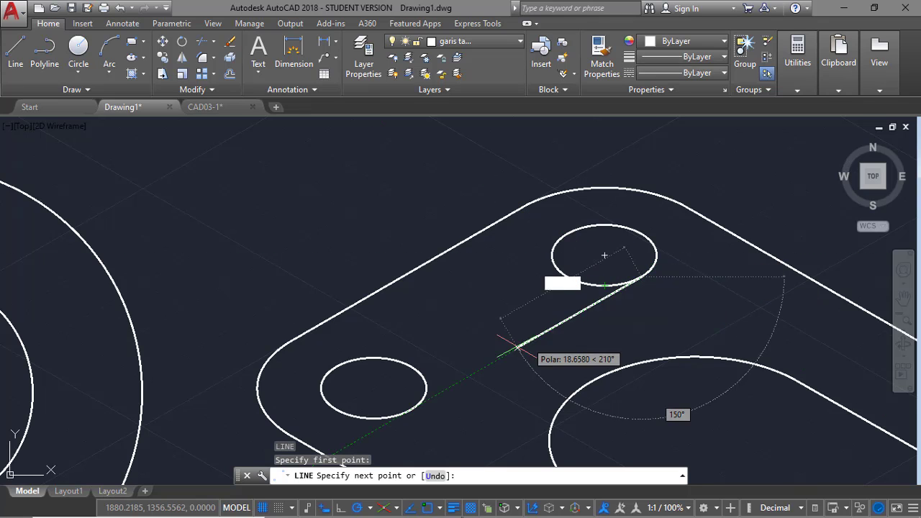
pyautogui.click(410, 408)
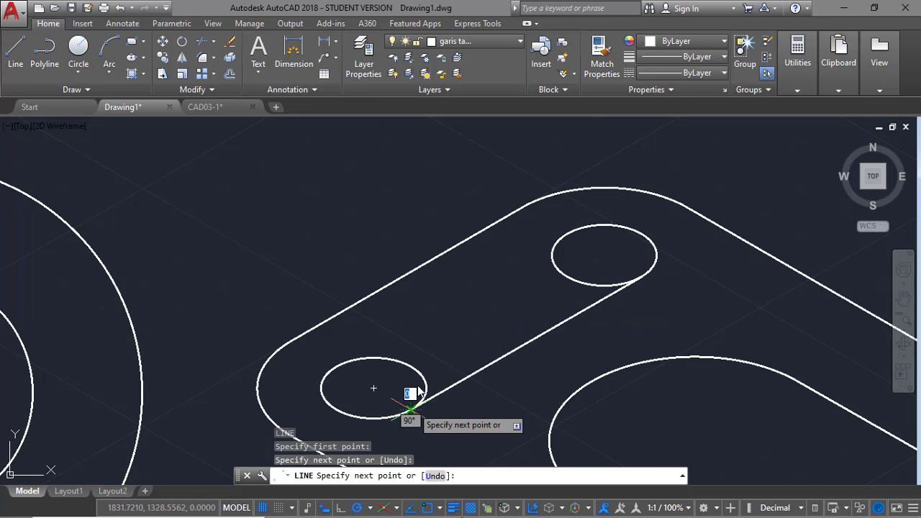
pyautogui.press('Return')
# Draw a second line joining the upper-left quadrants of the two small isocircles.
pyautogui.press('Return')
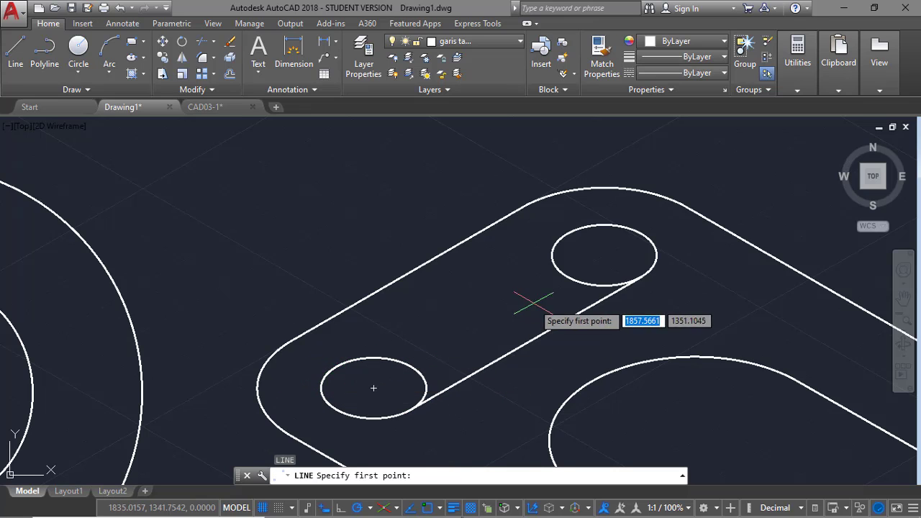
pyautogui.click(336, 368)
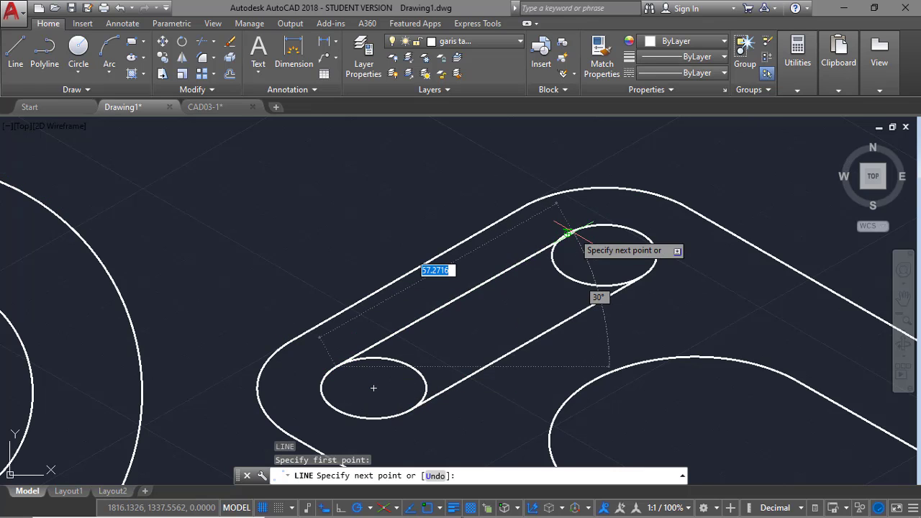
pyautogui.click(567, 232)
pyautogui.press('Escape')
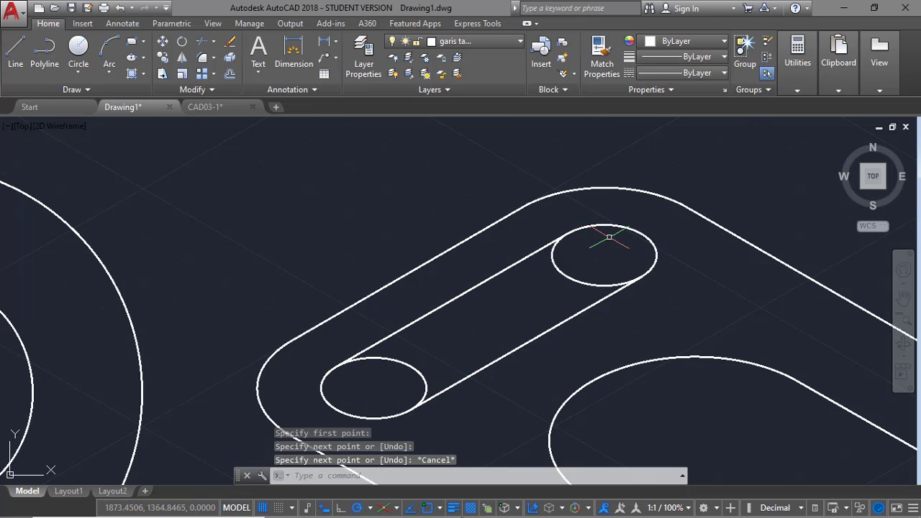
# Trim the inner arcs of both small isocircles, using the two connecting lines as cutting edges, to form the narrow slot.
pyautogui.write('tr')
pyautogui.press('Return')
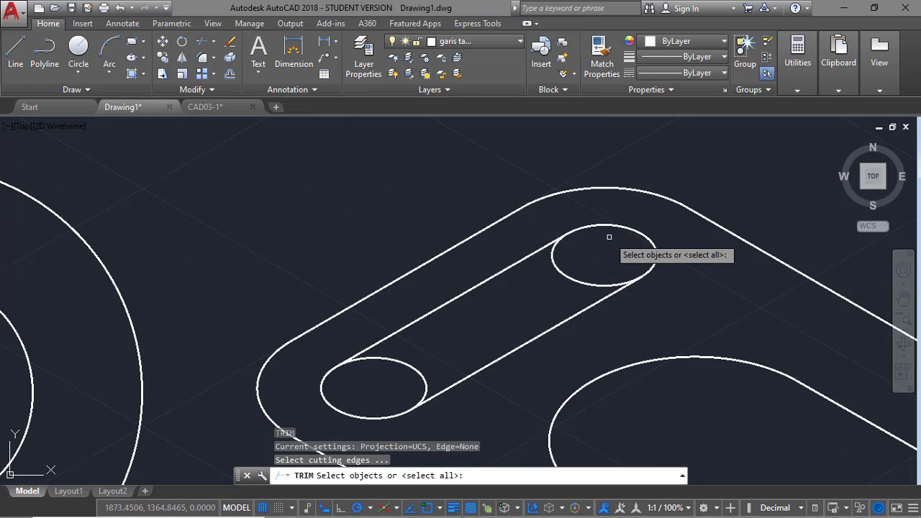
pyautogui.click(609, 297)
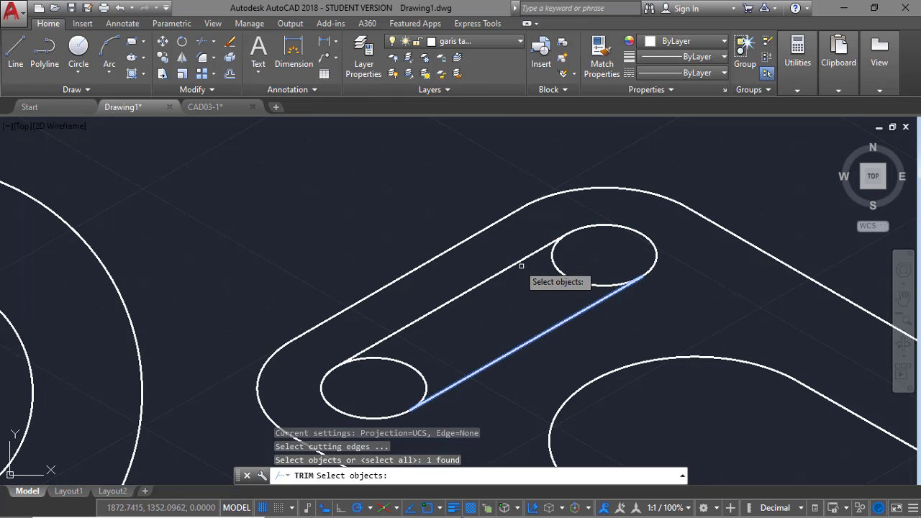
pyautogui.click(515, 264)
pyautogui.press('Return')
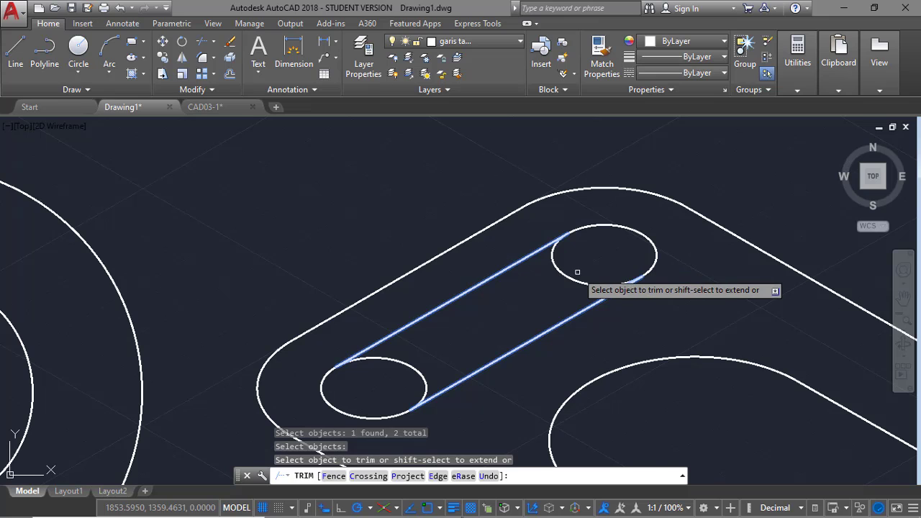
pyautogui.click(575, 279)
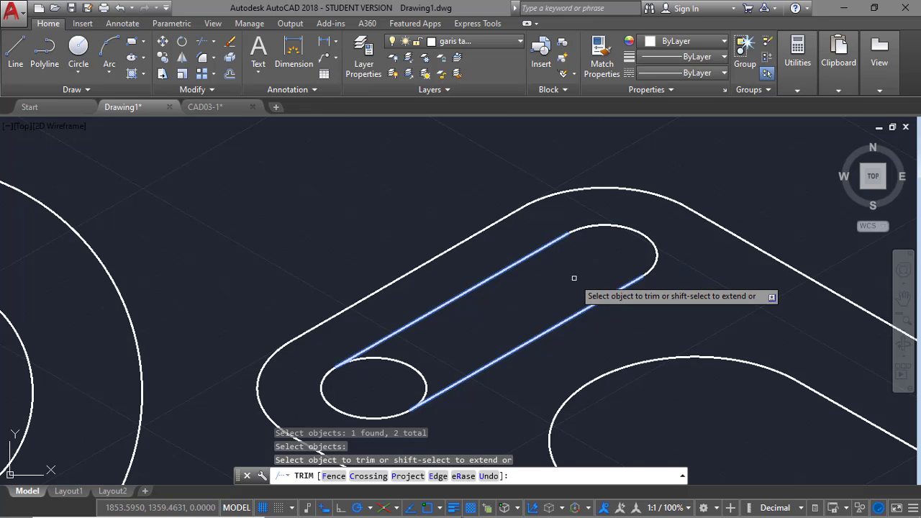
pyautogui.click(423, 372)
pyautogui.press('Escape')
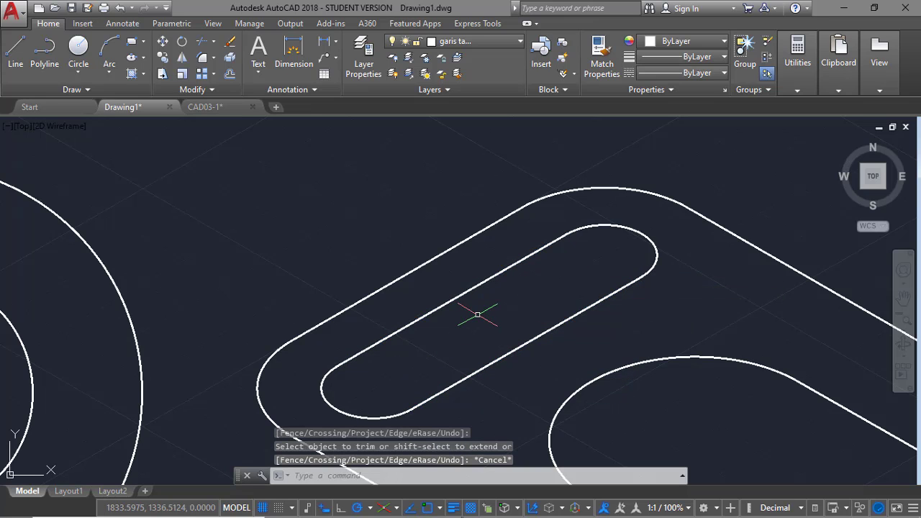
# Copy the whole isometric plate outline with its slot and opening 13 straight up, from the centre of the large rounded end.
pyautogui.write('z')
pyautogui.press('Return')
pyautogui.write('e')
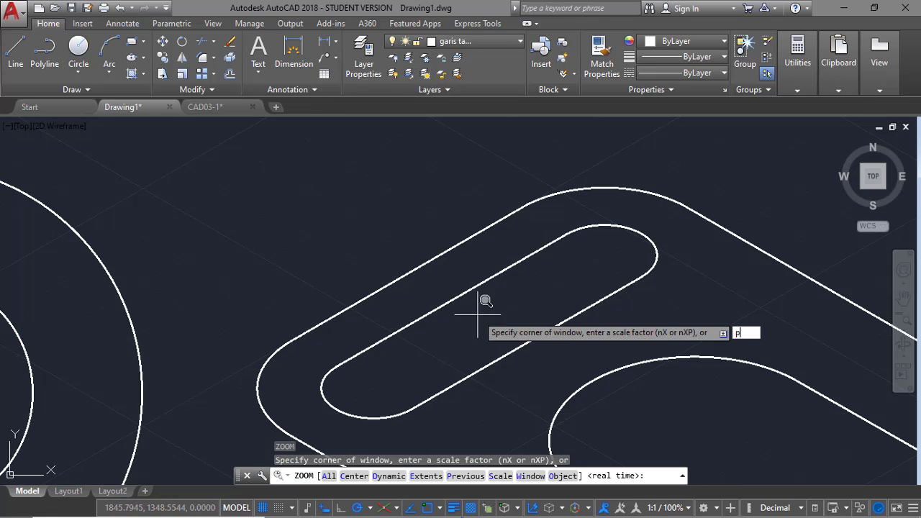
pyautogui.press('Return')
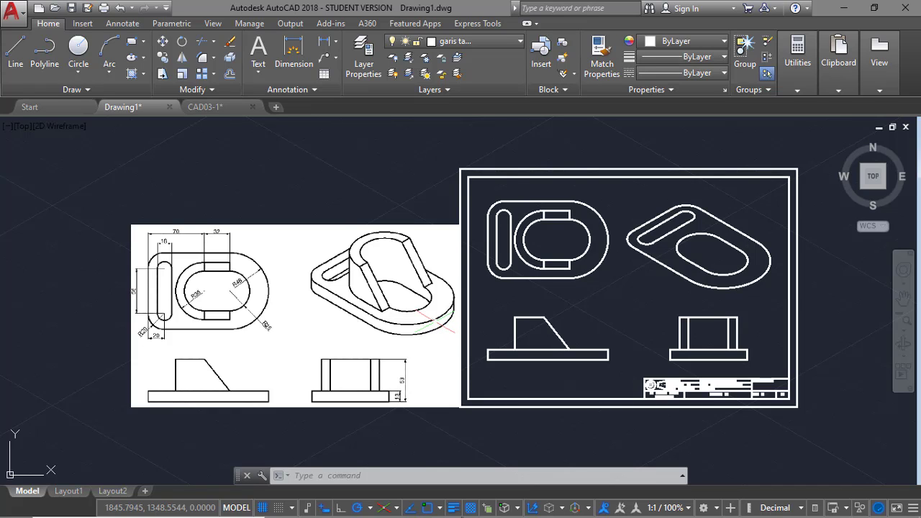
pyautogui.click(624, 191)
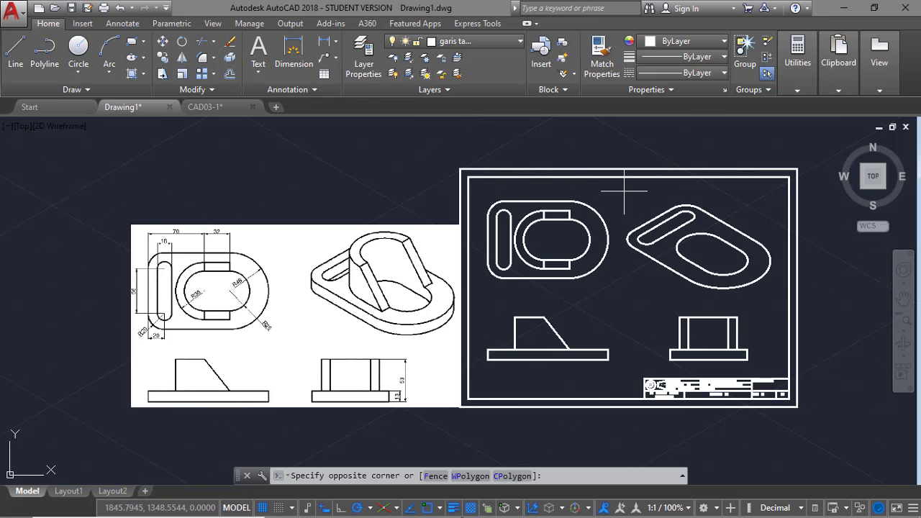
pyautogui.click(777, 290)
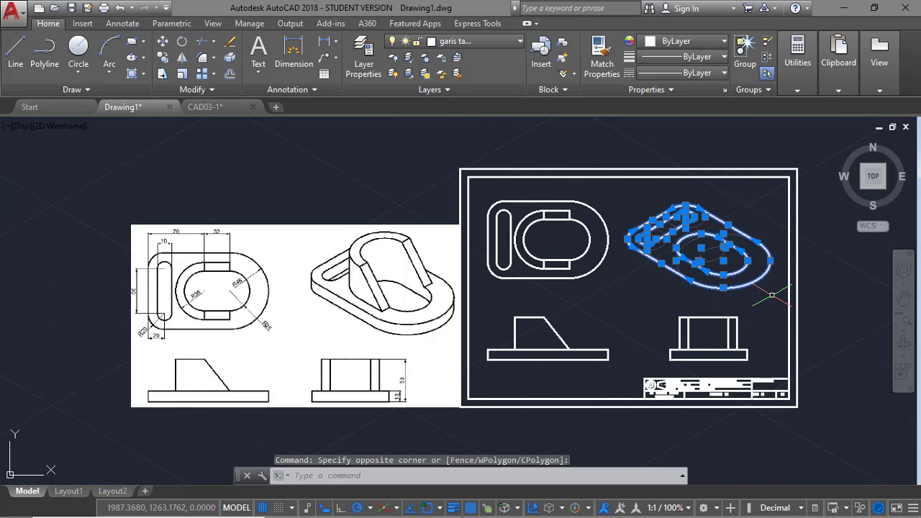
pyautogui.write('CP')
pyautogui.press('Return')
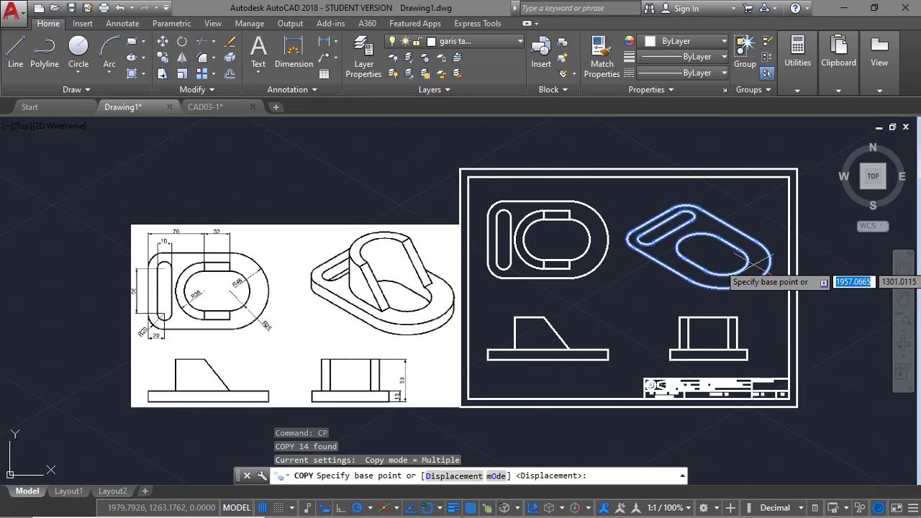
pyautogui.click(723, 260)
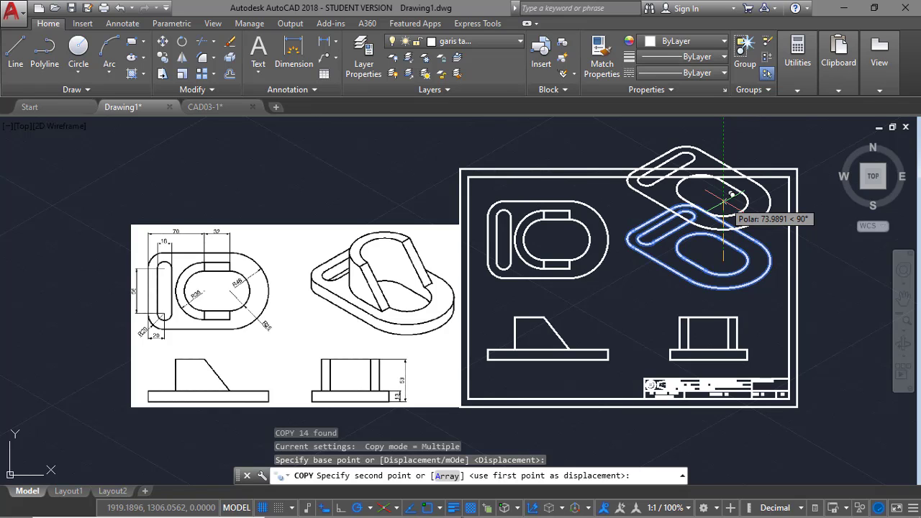
pyautogui.write('13')
pyautogui.press('Return')
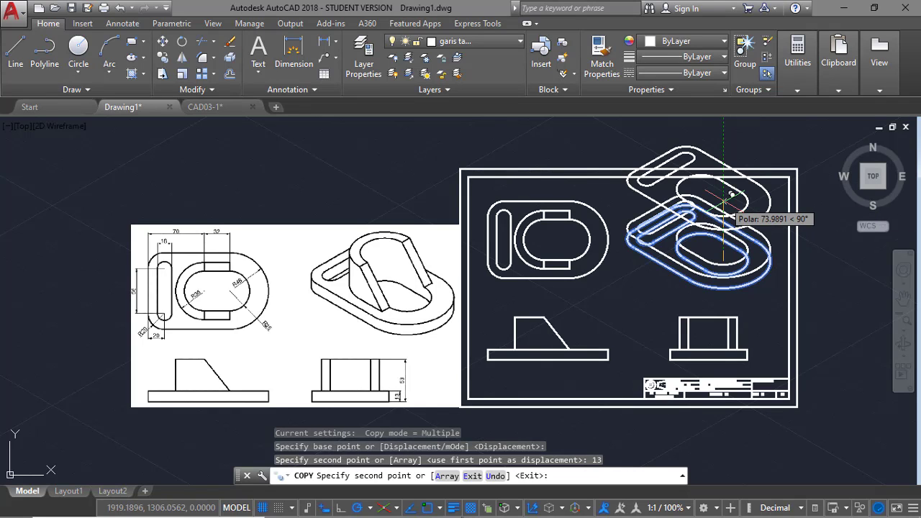
pyautogui.press('Escape')
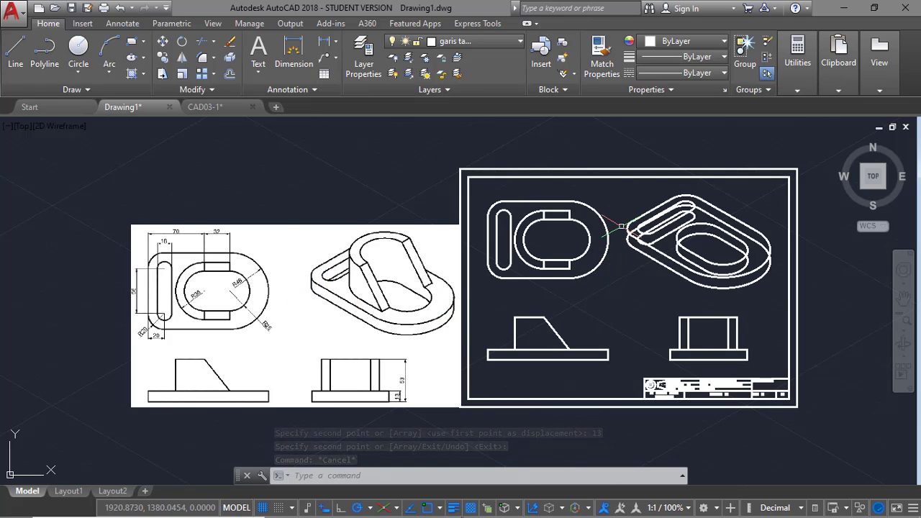
# Draw a vertical line joining the left quadrants of the lower and upper outlines at the plate's left rounded corner.
pyautogui.write('z')
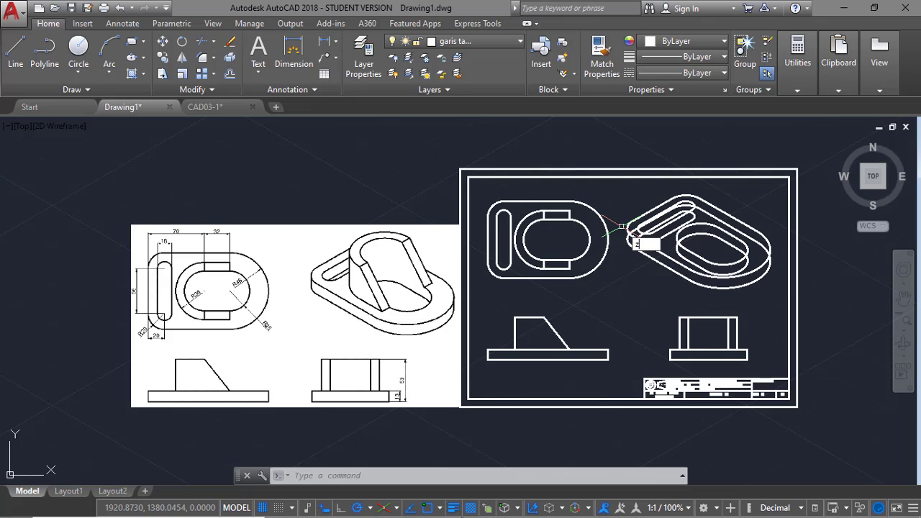
pyautogui.press('Return')
pyautogui.write('w')
pyautogui.press('Return')
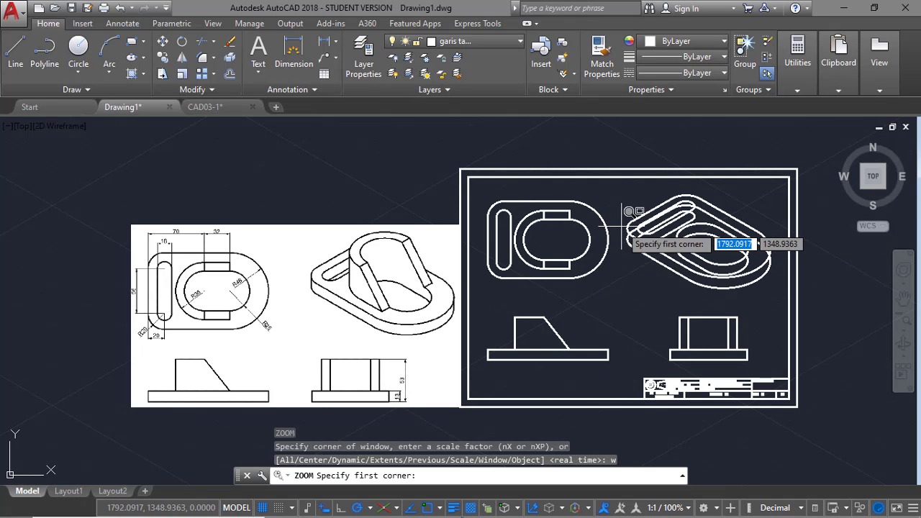
pyautogui.click(618, 182)
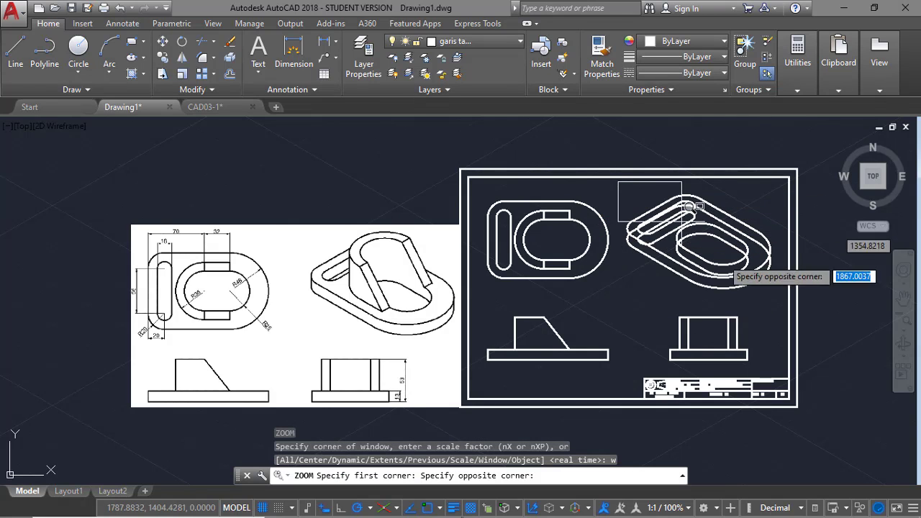
pyautogui.click(786, 281)
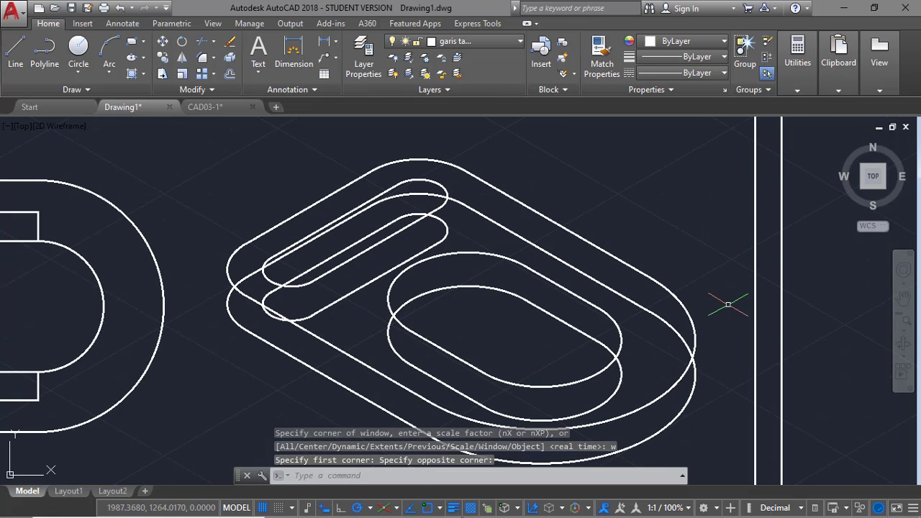
pyautogui.press('Escape')
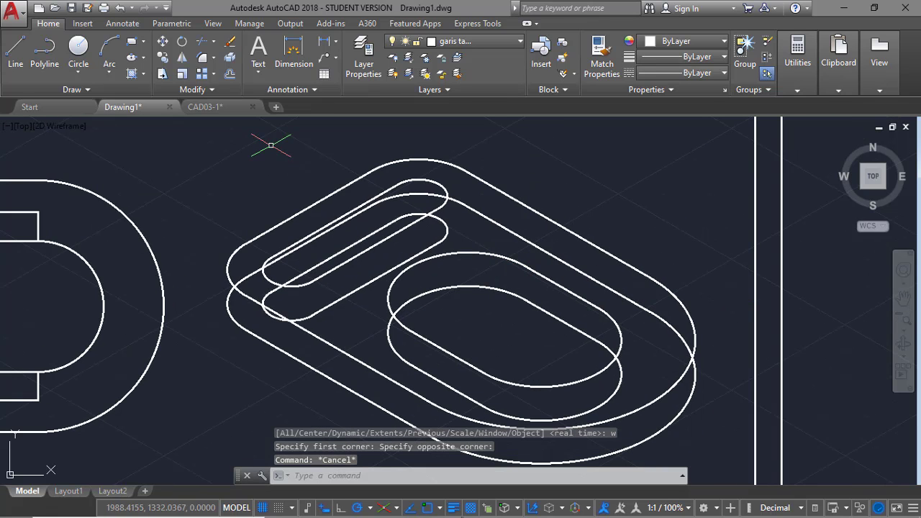
pyautogui.write('l')
pyautogui.press('Return')
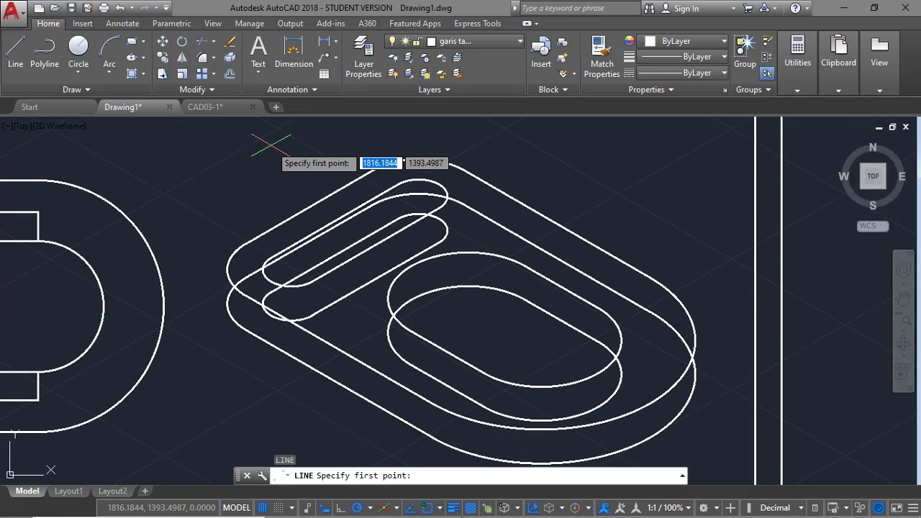
pyautogui.click(227, 304)
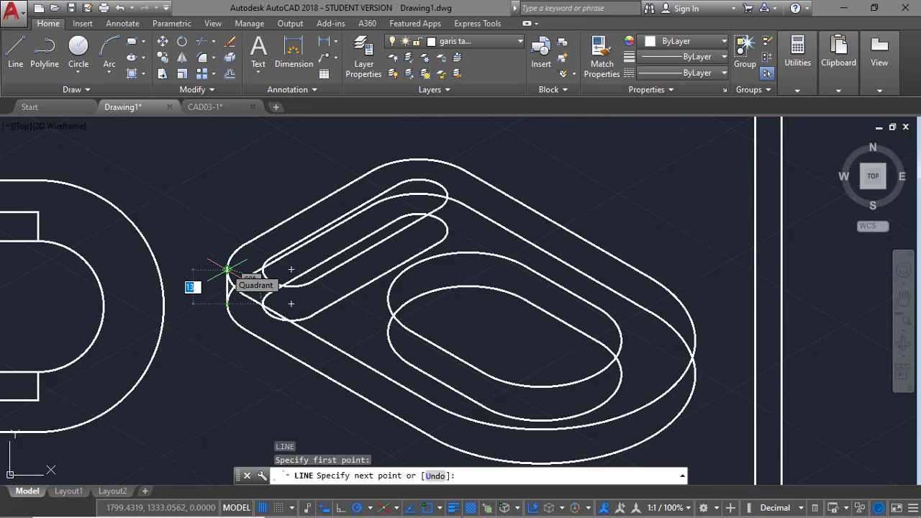
pyautogui.click(227, 270)
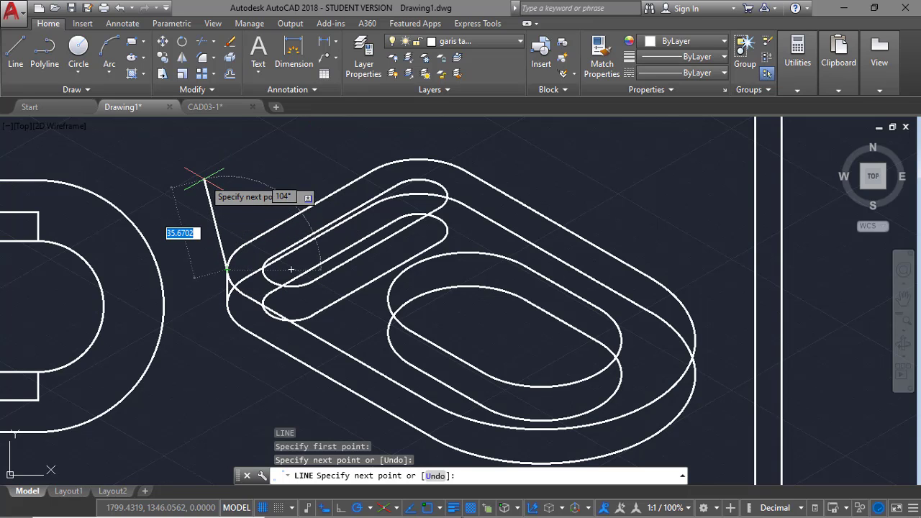
pyautogui.press('Escape')
# Draw a vertical line joining the right quadrants of the lower and upper outlines at the plate's large rounded end.
pyautogui.press('Return')
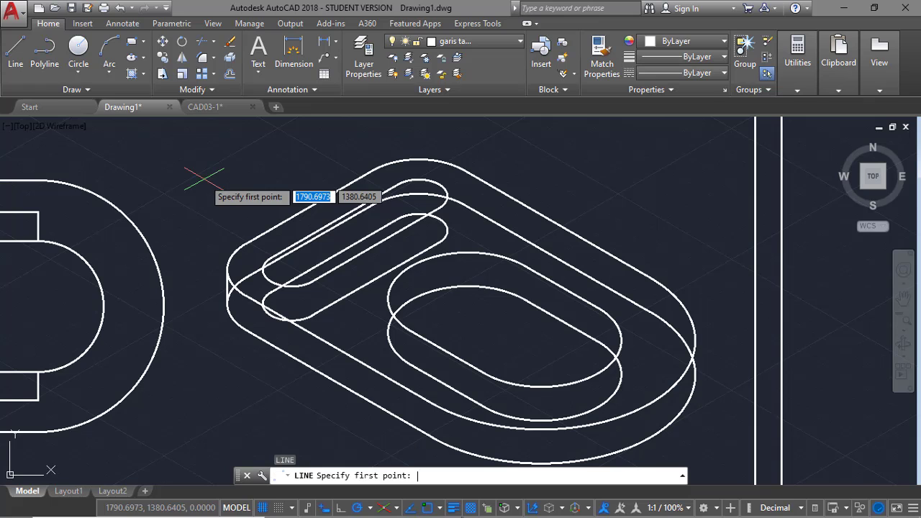
pyautogui.click(695, 373)
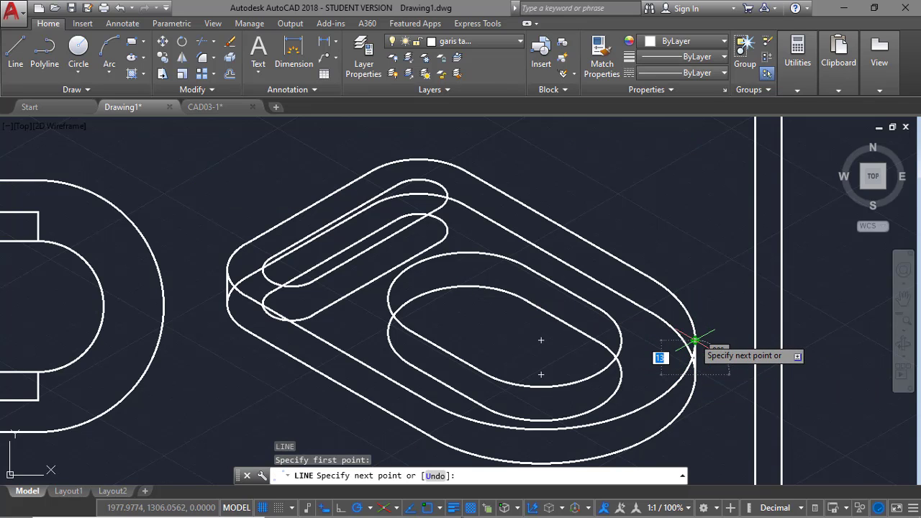
pyautogui.press('Escape')
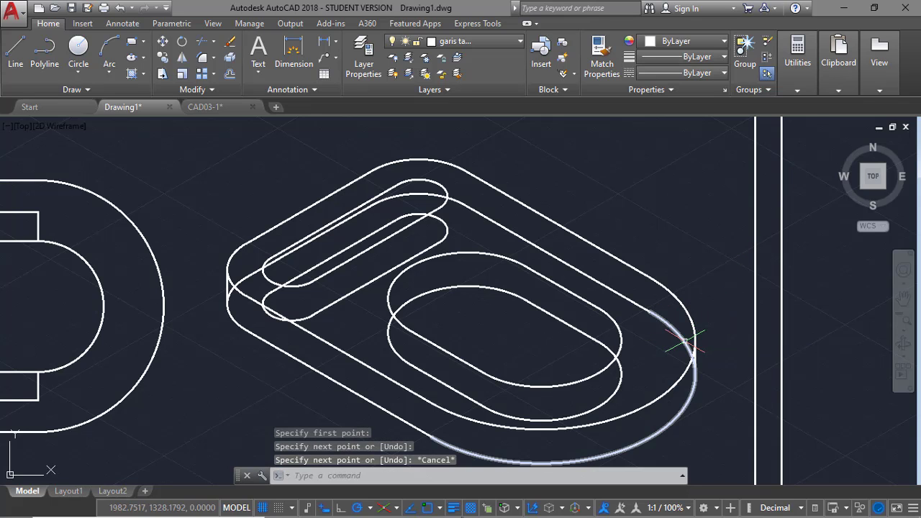
# Delete the lower copy's hidden edges: both rear outline lines and their corner arc, the slot's front line and left arc, and the opening's front line.
pyautogui.click(631, 304)
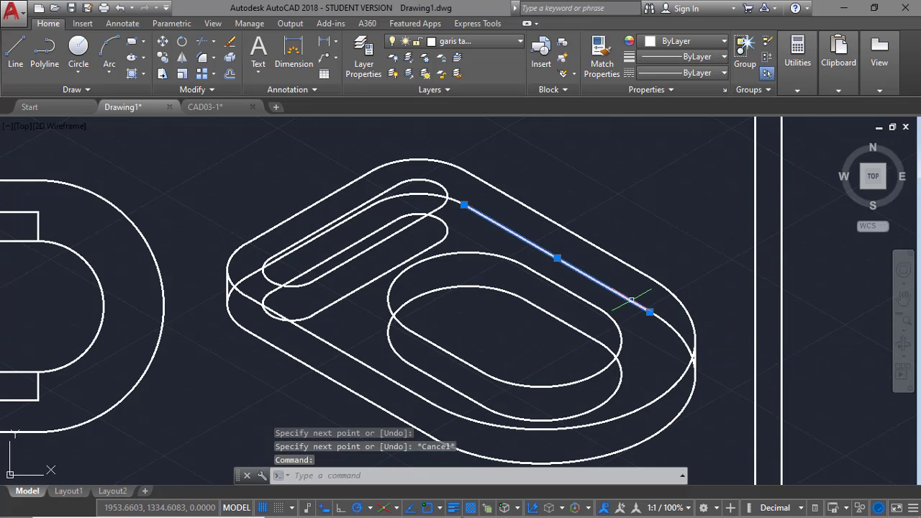
pyautogui.click(421, 193)
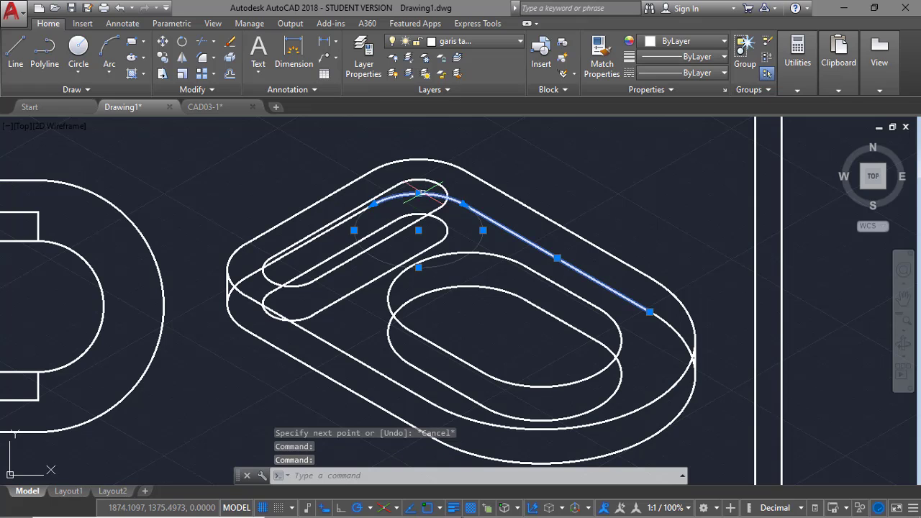
pyautogui.click(336, 223)
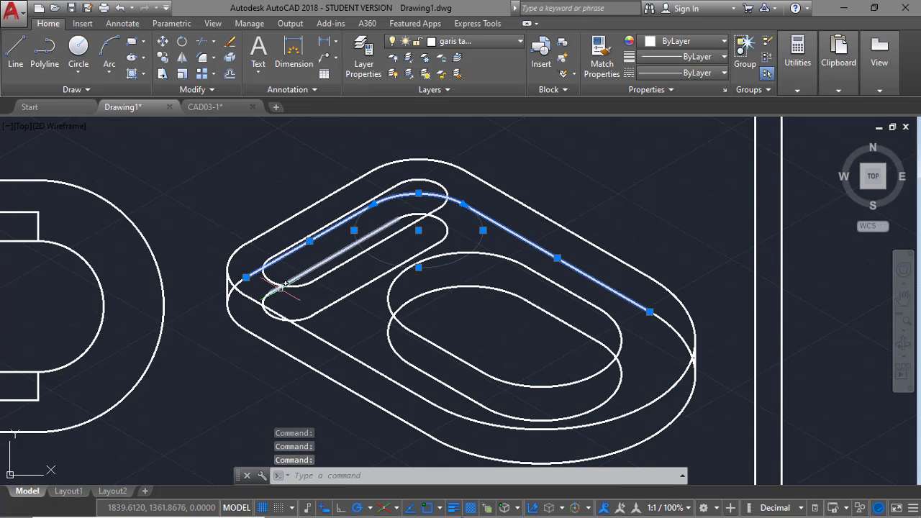
pyautogui.click(422, 252)
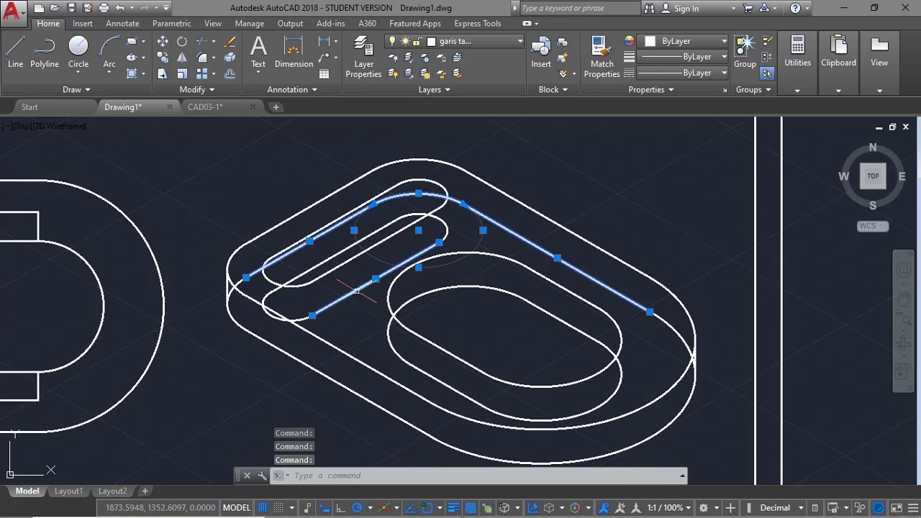
pyautogui.click(306, 315)
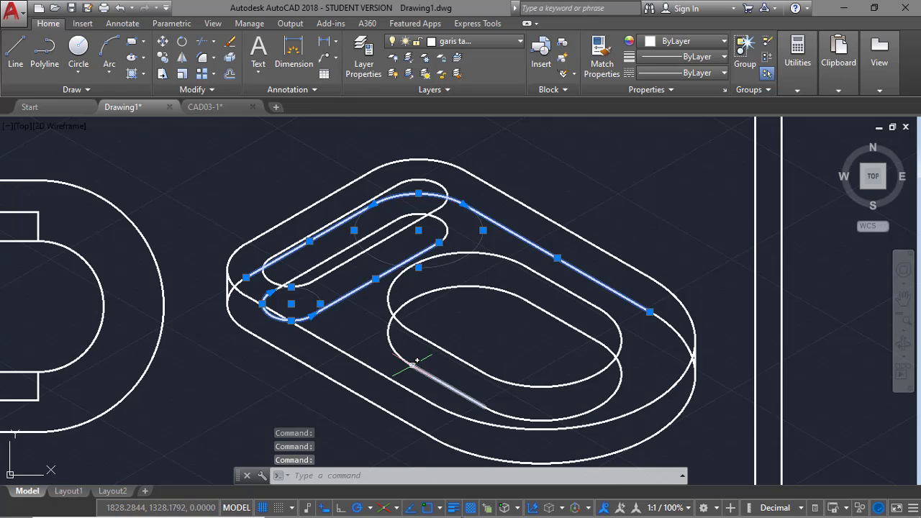
pyautogui.click(450, 388)
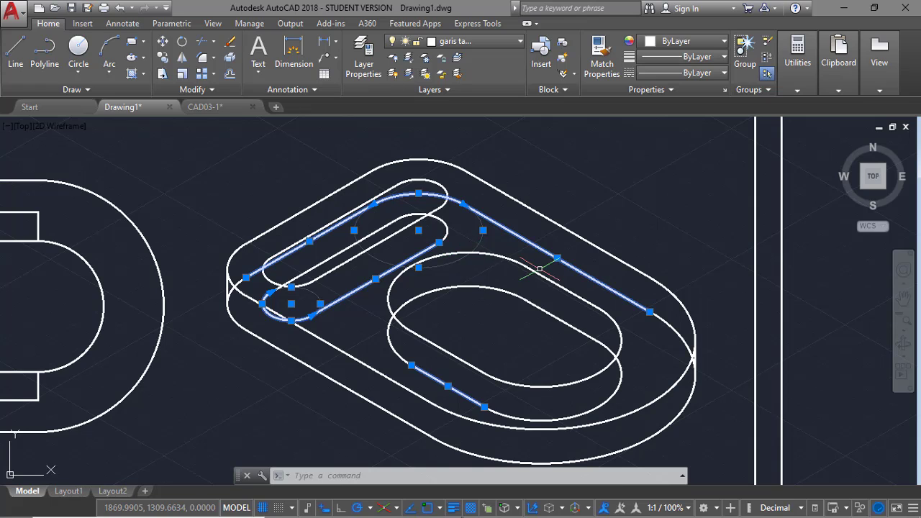
pyautogui.press('Delete')
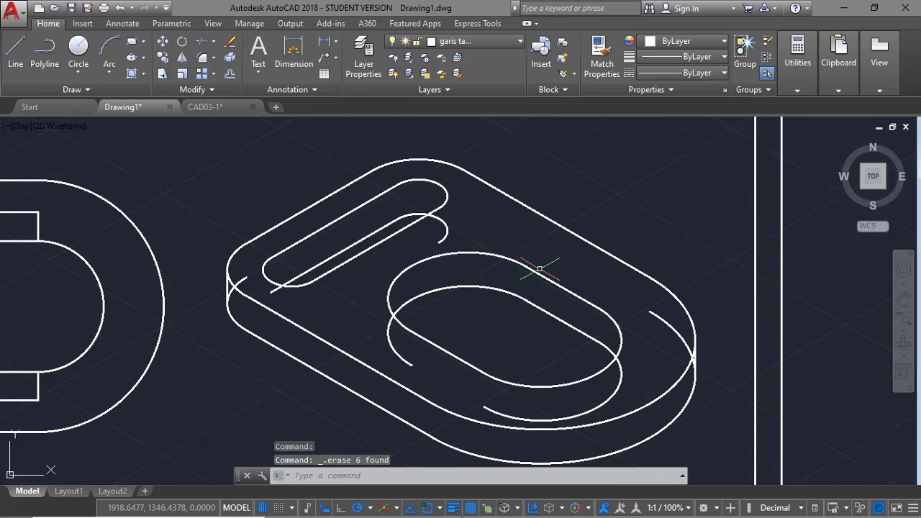
# Trim the leftover hidden arc and line ends of the lower copy at the slot, opening and both rounded plate ends, using all objects as cutting edges.
pyautogui.write('TR')
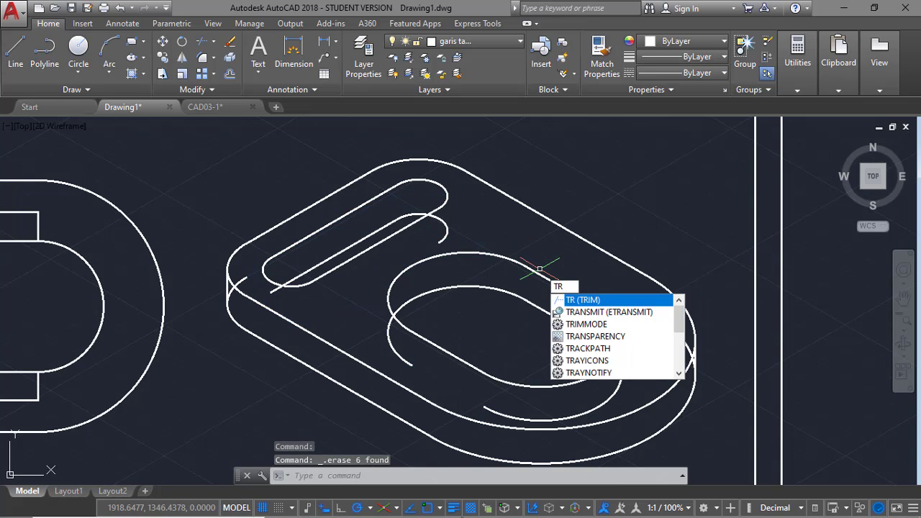
pyautogui.press('Return')
pyautogui.press('Return')
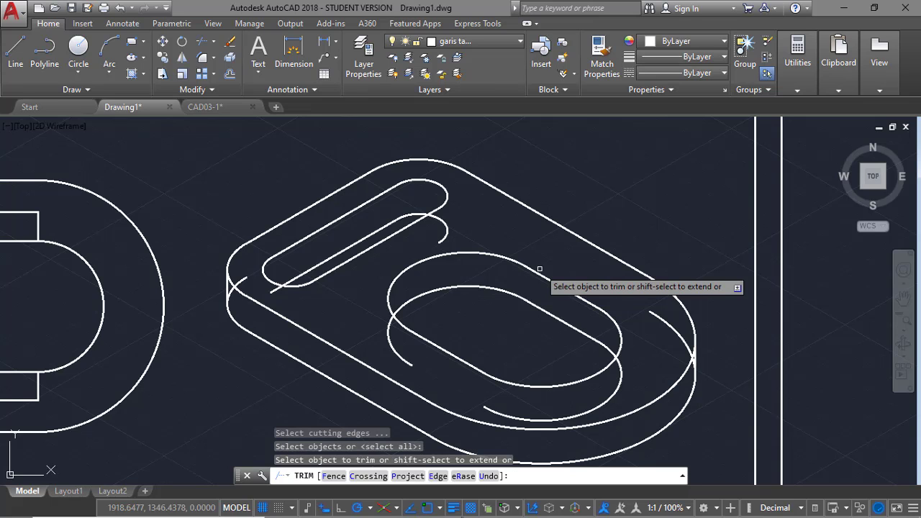
pyautogui.click(397, 355)
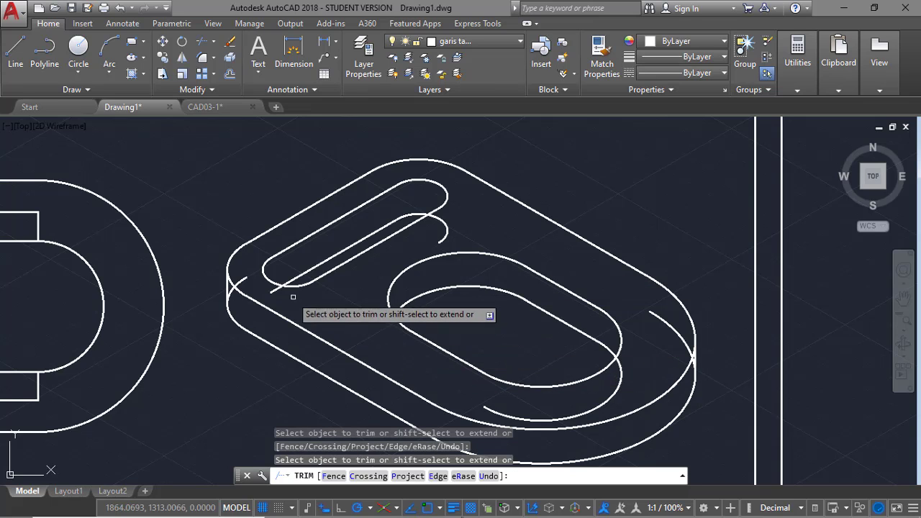
pyautogui.click(242, 276)
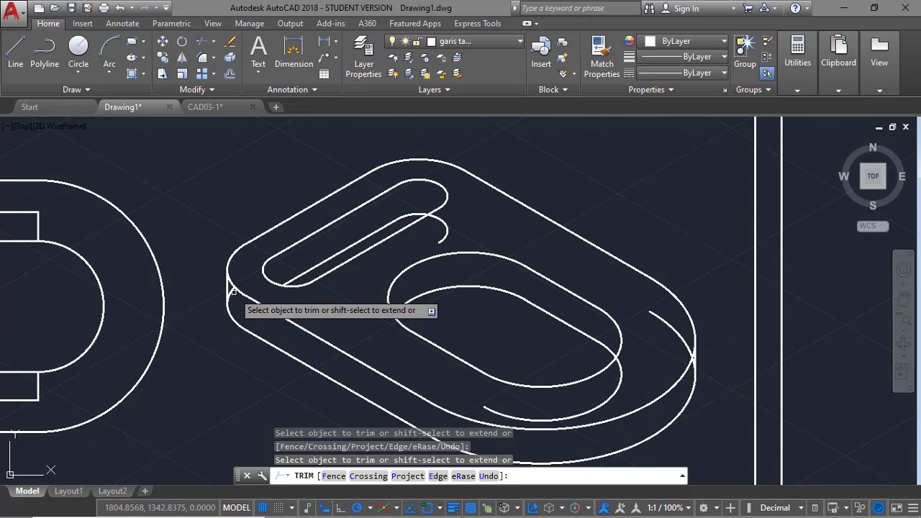
pyautogui.click(447, 230)
pyautogui.click(653, 314)
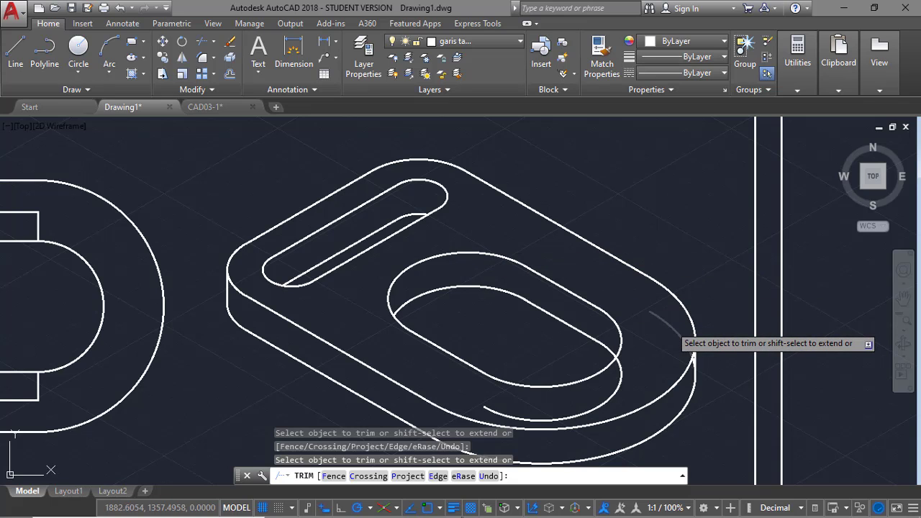
pyautogui.click(533, 418)
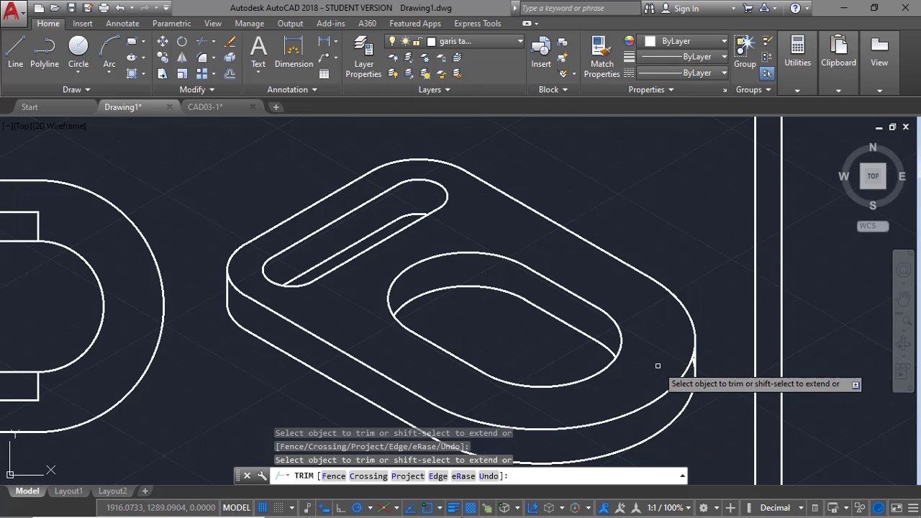
pyautogui.press('Escape')
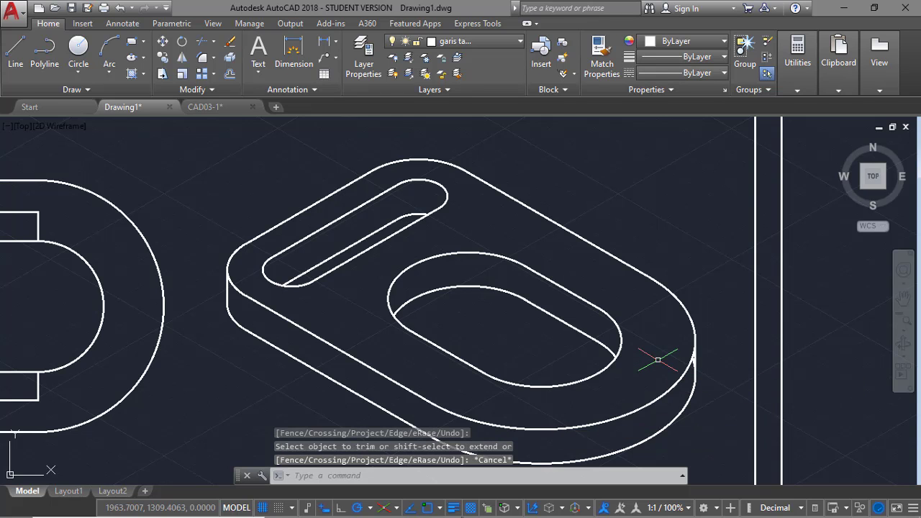
# Move the whole isometric view of the plate straight down about 18 units within the drawing sheet.
pyautogui.write('z')
pyautogui.press('Return')
pyautogui.write('p')
pyautogui.press('Return')
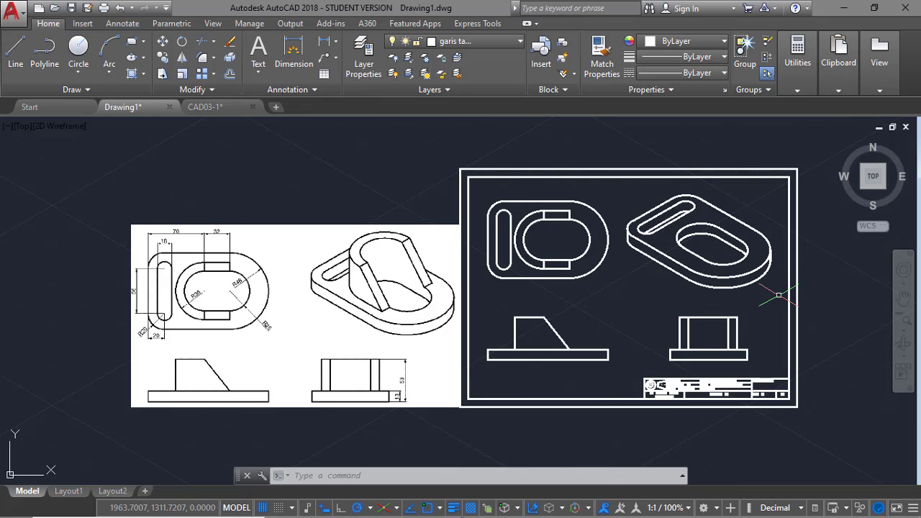
pyautogui.click(779, 295)
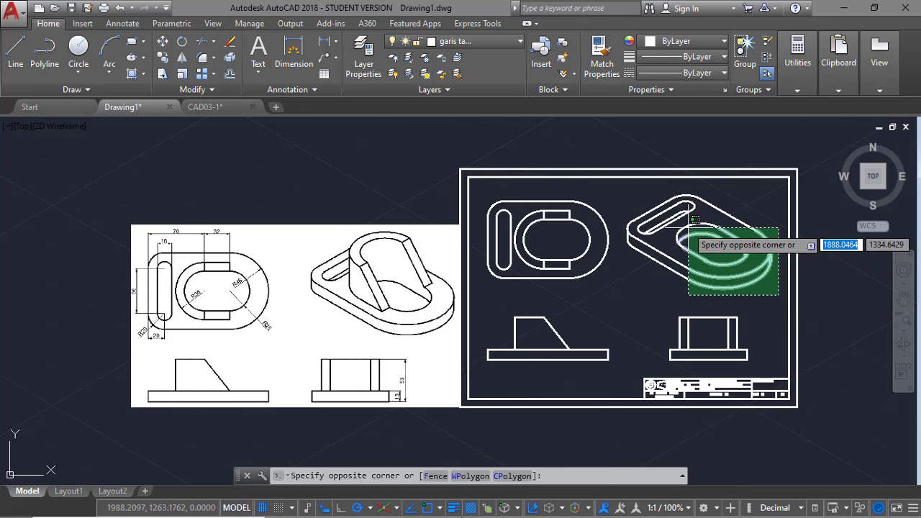
pyautogui.click(623, 188)
pyautogui.write('m')
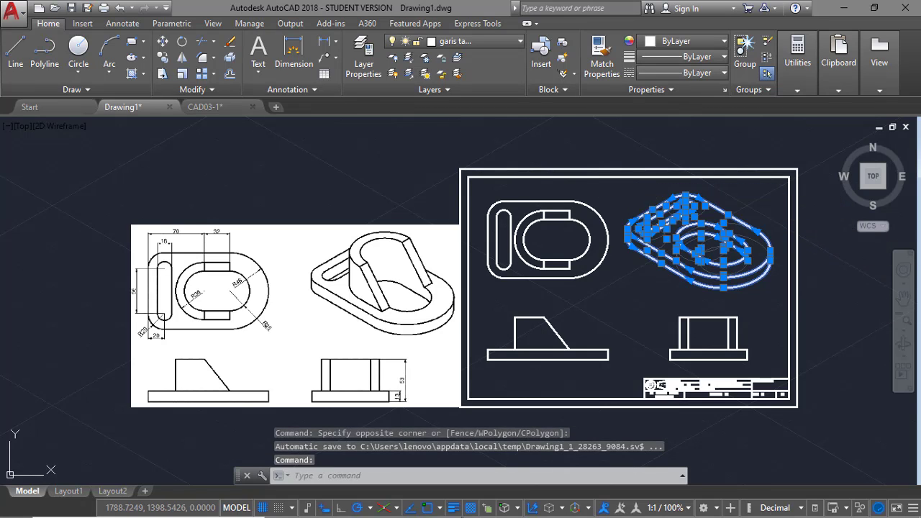
pyautogui.press('Return')
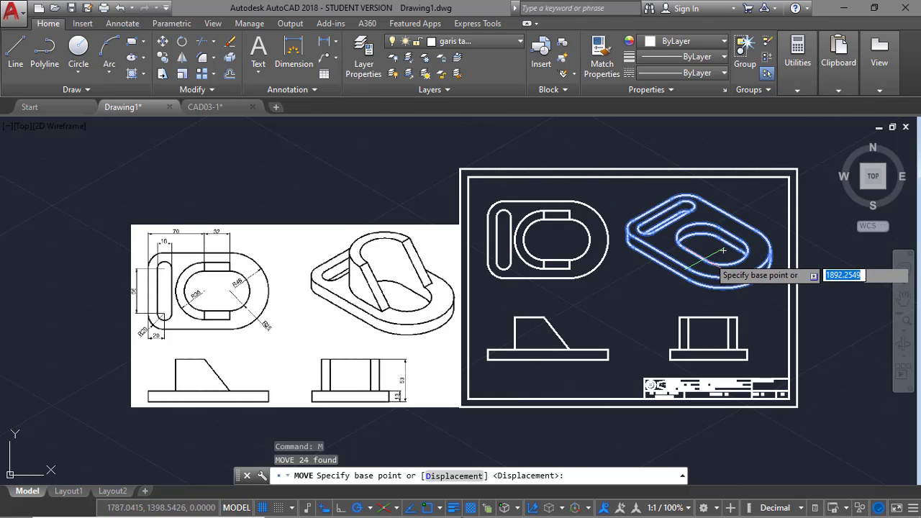
pyautogui.click(723, 250)
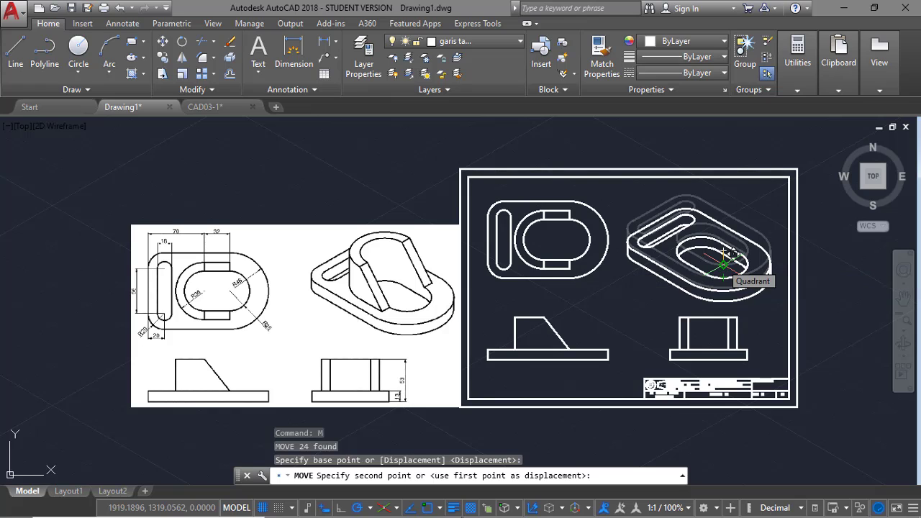
pyautogui.click(728, 259)
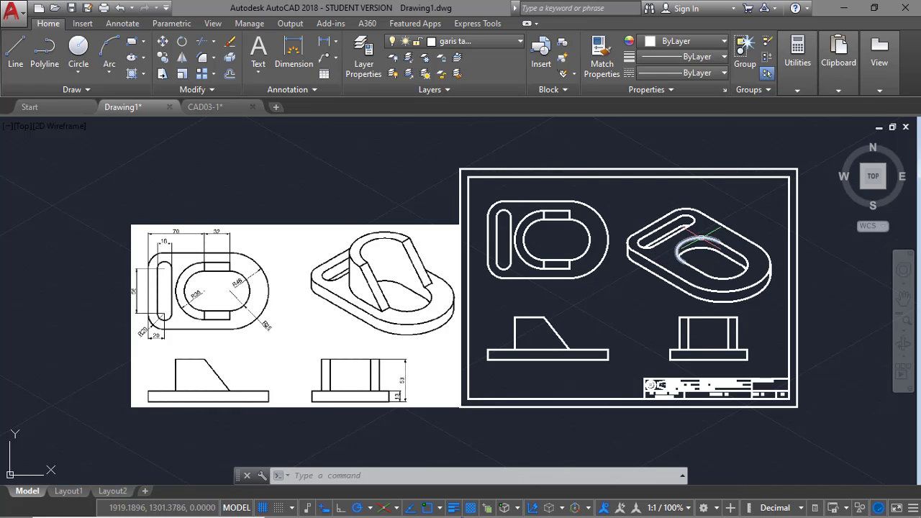
# Draw an isocircle of radius 36 centred on the upper opening outline's rear-left arc.
pyautogui.write('el')
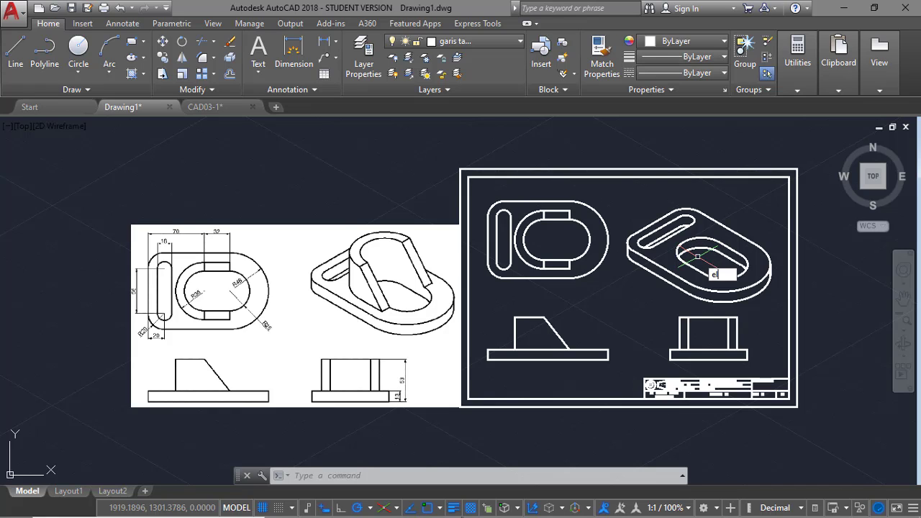
pyautogui.press('Return')
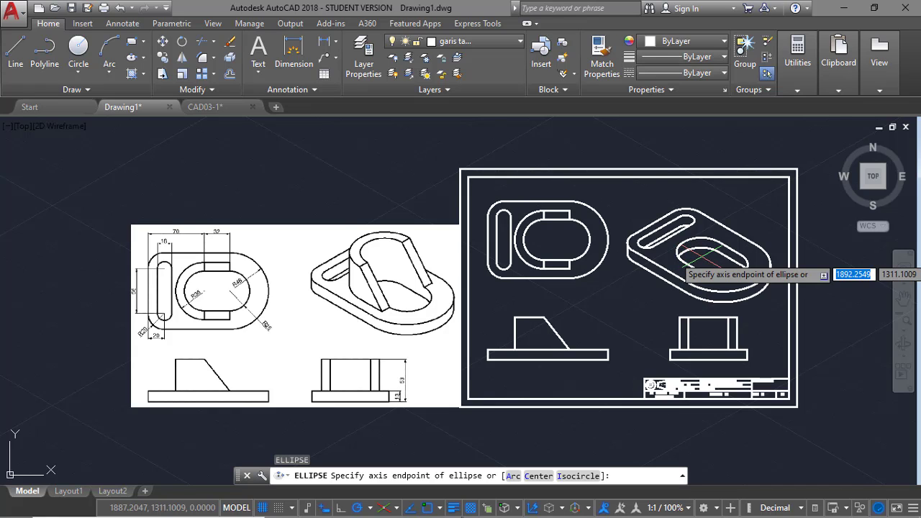
pyautogui.press('Return')
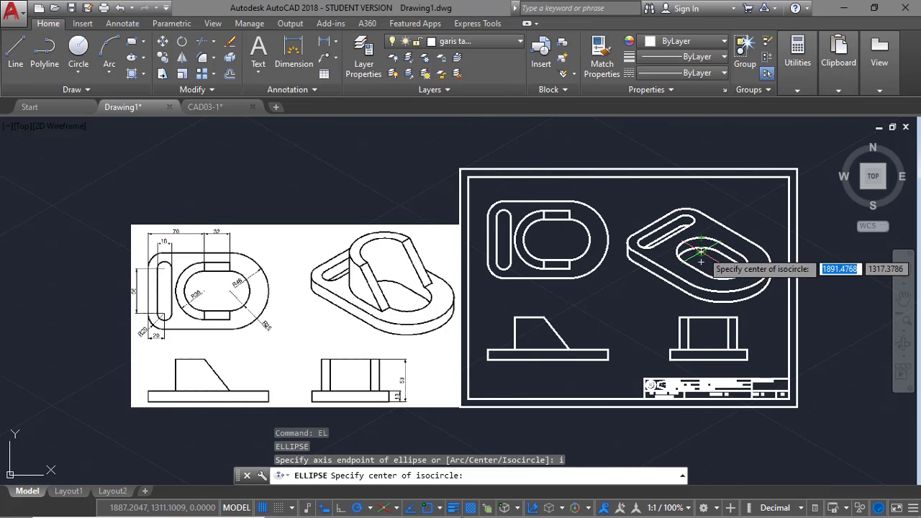
pyautogui.click(701, 251)
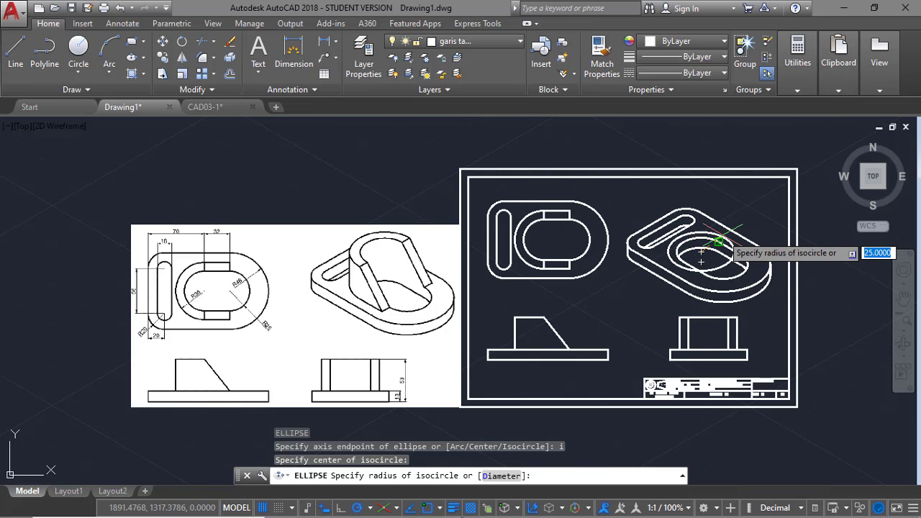
pyautogui.write('36')
pyautogui.press('Return')
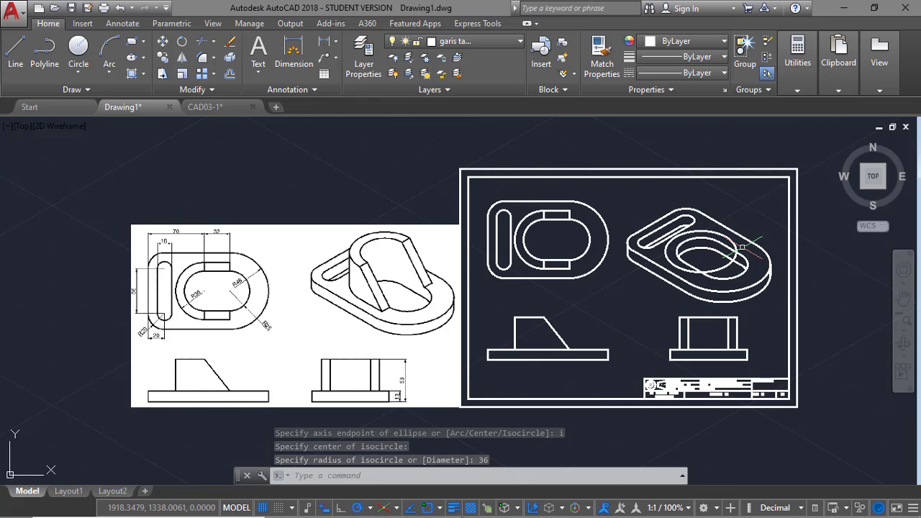
pyautogui.write('l')
pyautogui.press('Return')
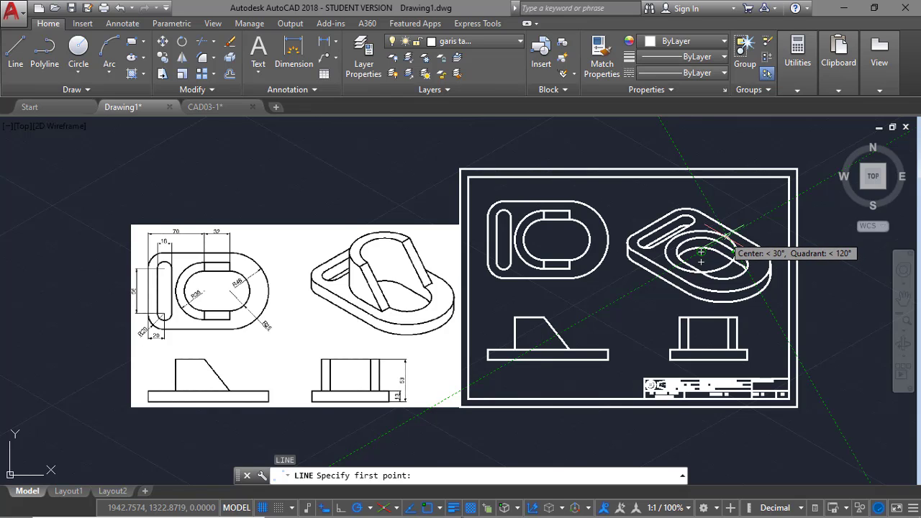
pyautogui.press('Escape')
# Draw a 32-long line at 330° from the isocircle's rear tangent point, joined at its end to the opening's rear edge.
pyautogui.write('z')
pyautogui.press('Return')
pyautogui.write('w')
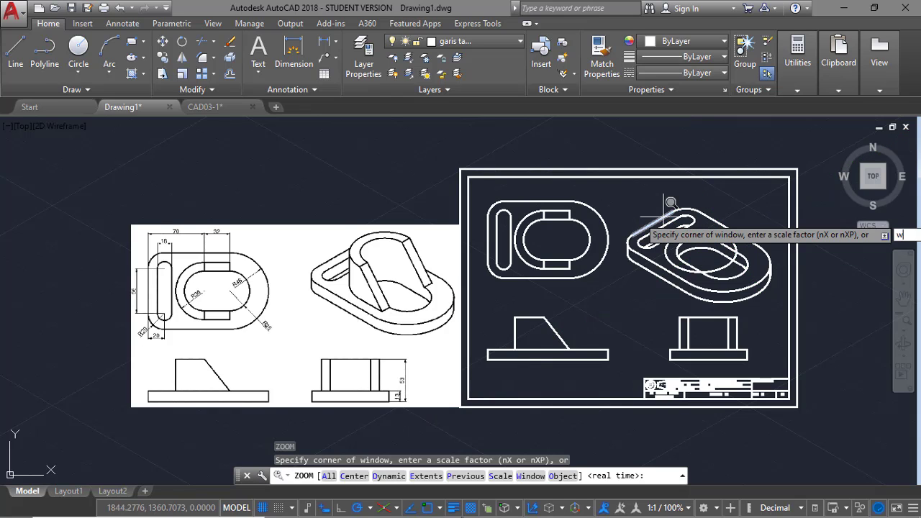
pyautogui.press('Return')
pyautogui.click(638, 196)
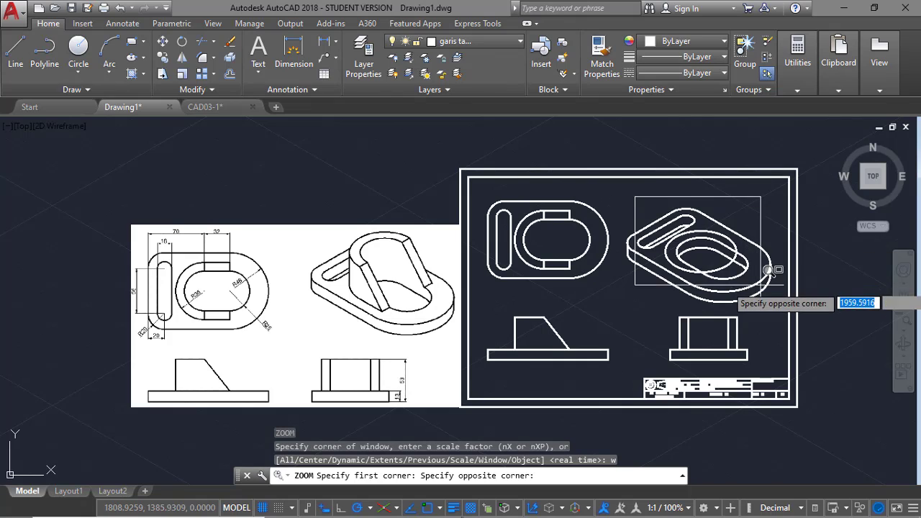
pyautogui.click(727, 296)
pyautogui.press('Escape')
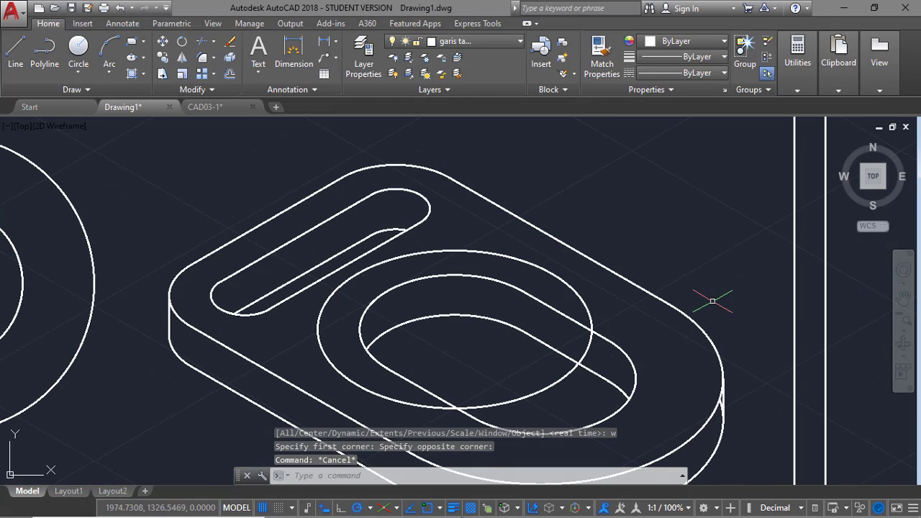
pyautogui.write('l')
pyautogui.press('Return')
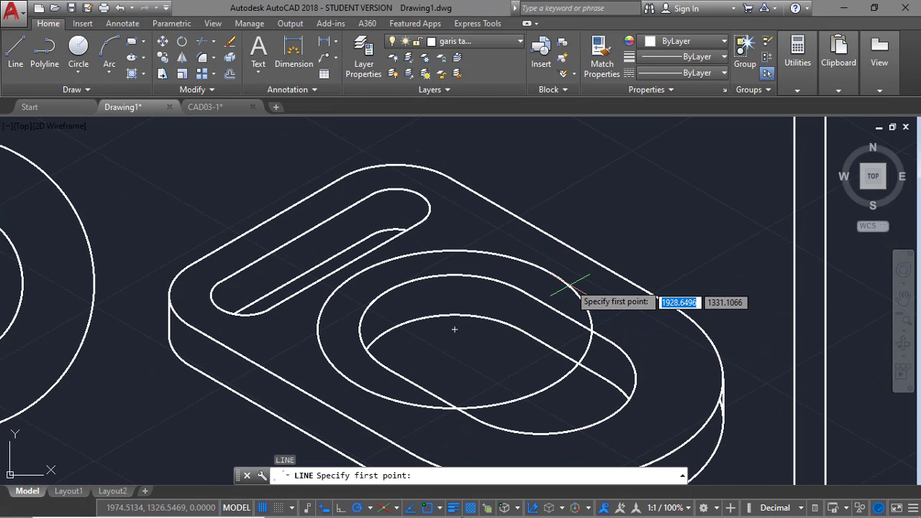
pyautogui.moveTo(455, 330)
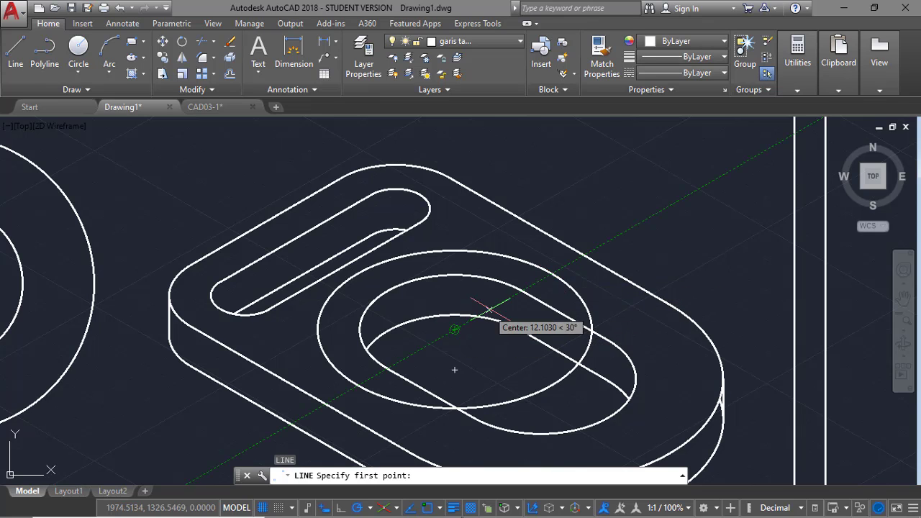
pyautogui.click(560, 274)
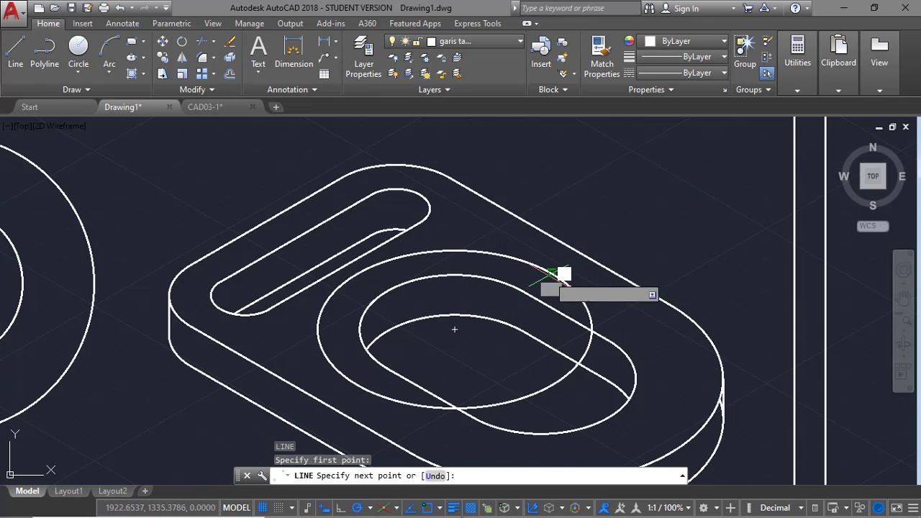
pyautogui.moveTo(541, 379)
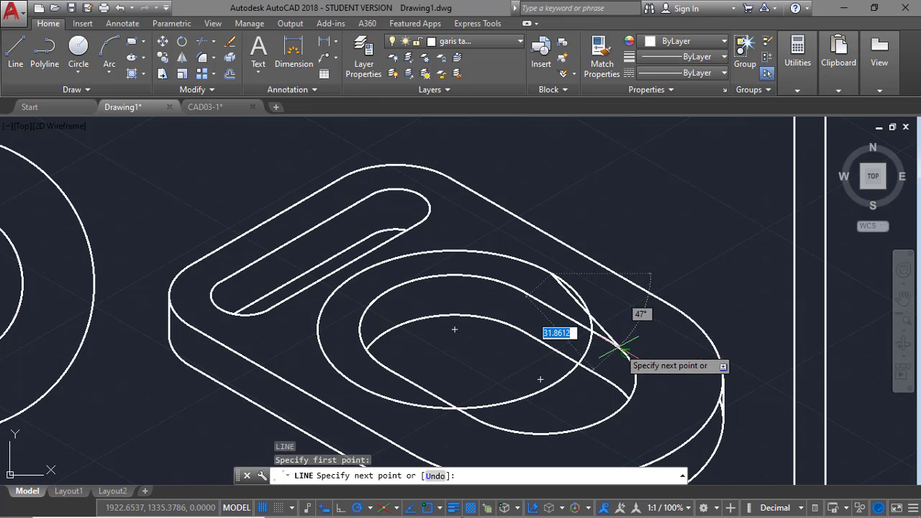
pyautogui.moveTo(608, 338)
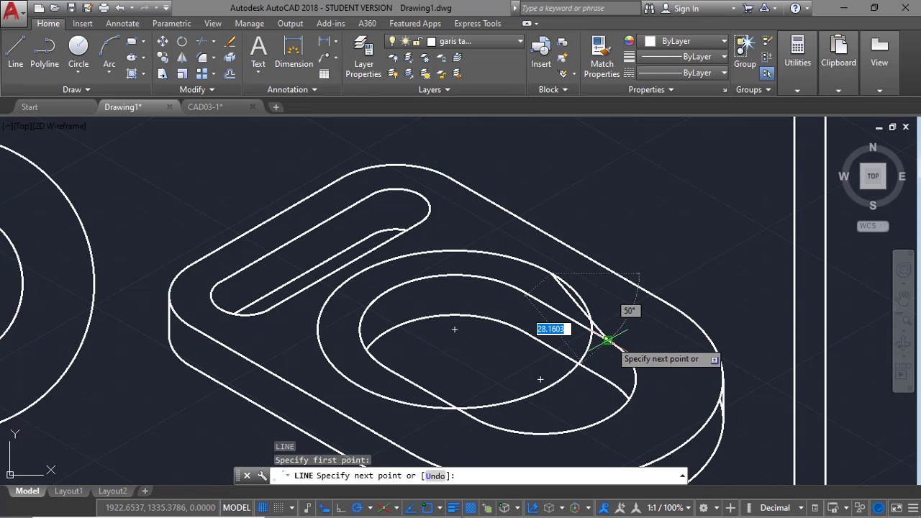
pyautogui.click(638, 323)
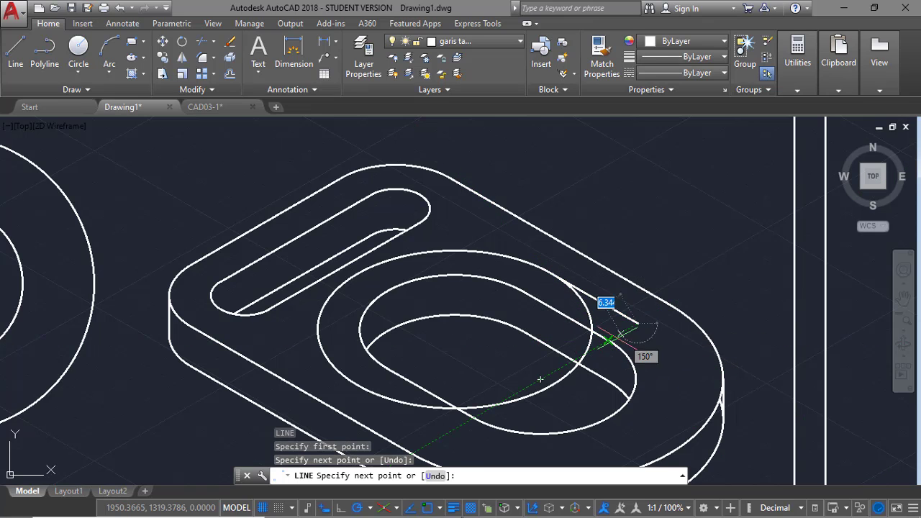
pyautogui.click(611, 338)
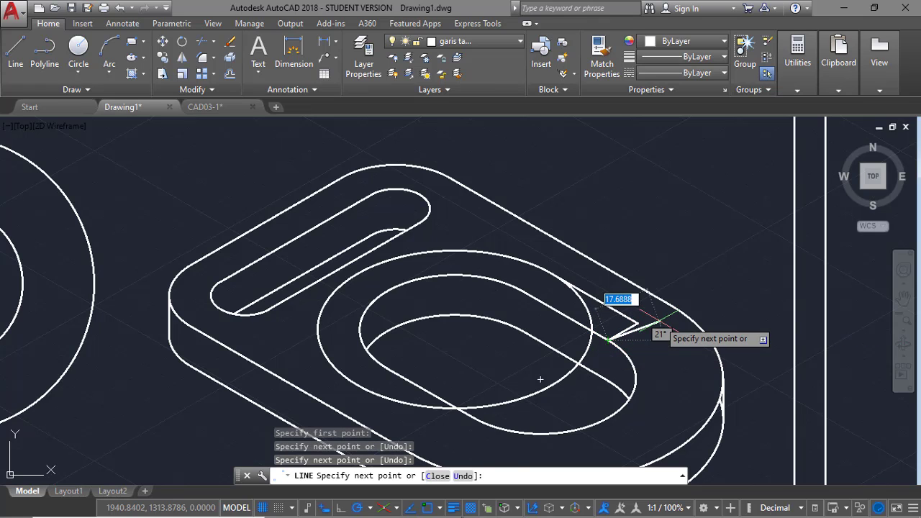
pyautogui.press('Return')
# Draw the matching 32-long line at 330° from the isocircle's front tangent point, joined at its end to the opening's front edge.
pyautogui.press('Return')
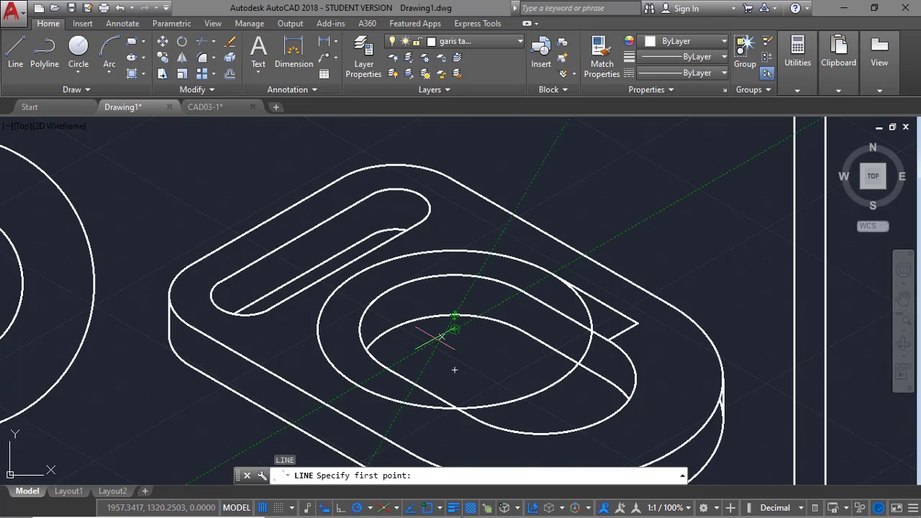
pyautogui.click(358, 386)
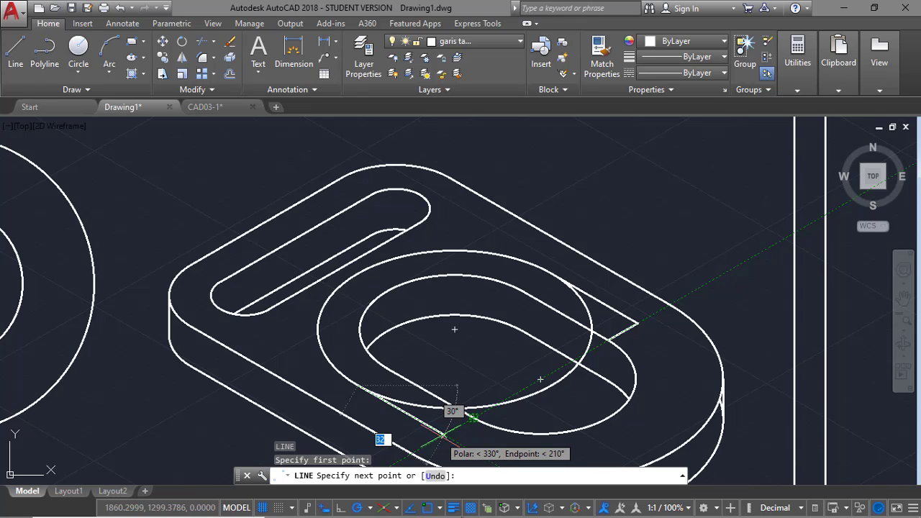
pyautogui.click(443, 434)
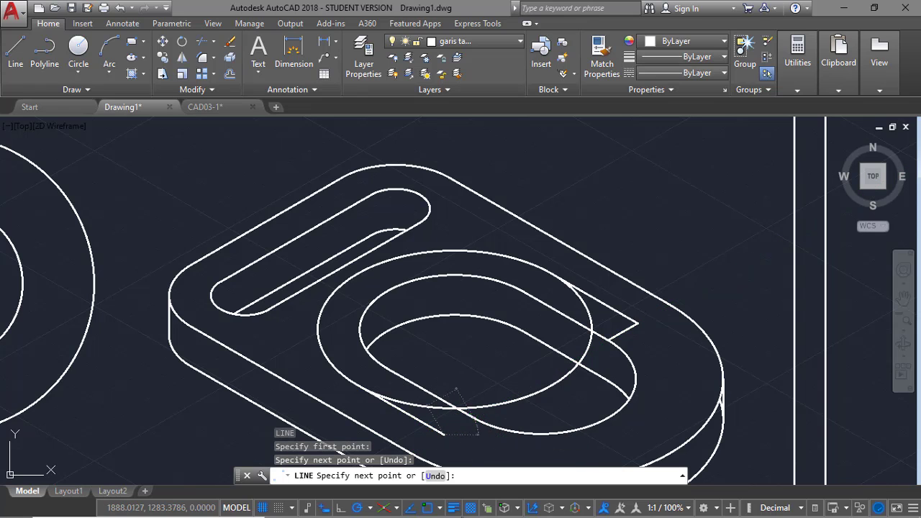
pyautogui.click(474, 416)
pyautogui.press('Escape')
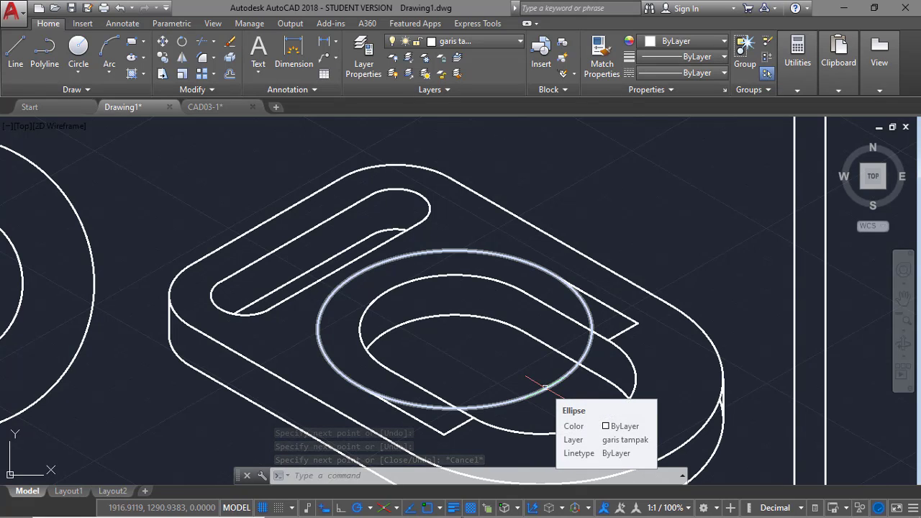
# Trim away the isocircle's right-hand portion, using the two 32-long lines as cutting edges.
pyautogui.write('TR')
pyautogui.press('Return')
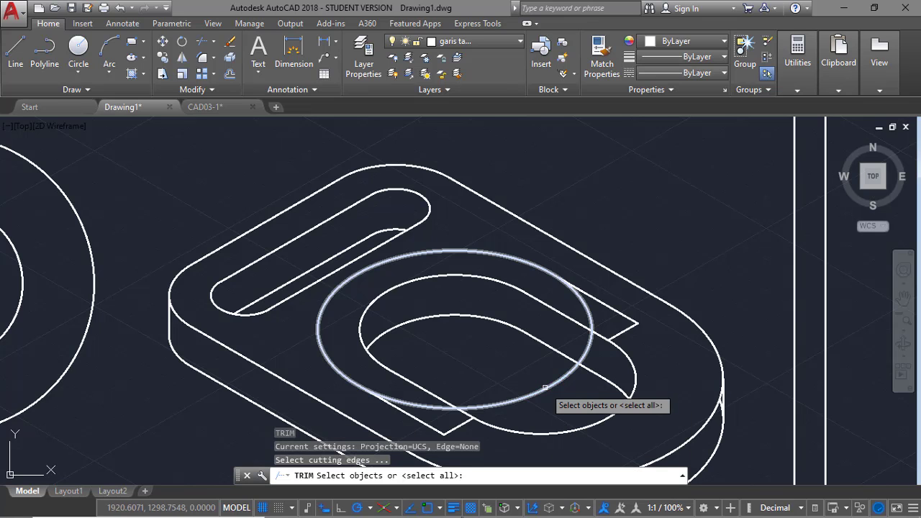
pyautogui.click(596, 315)
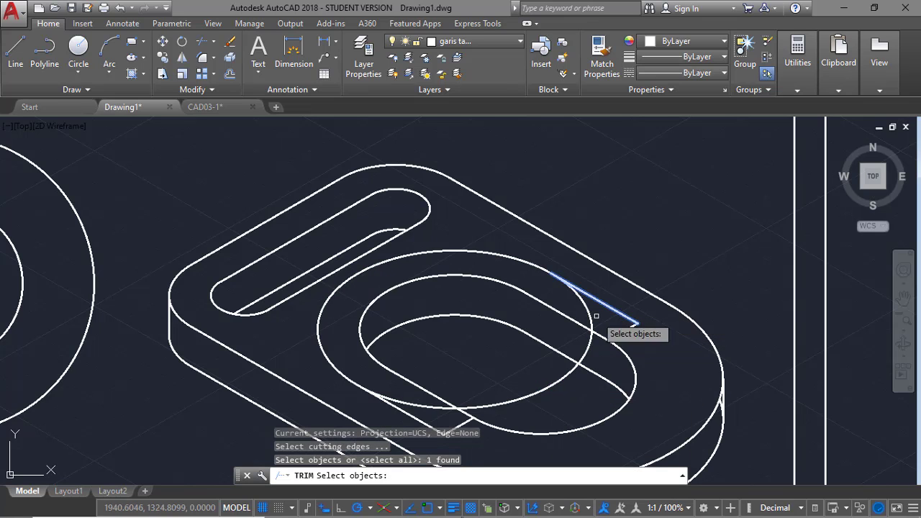
pyautogui.click(424, 424)
pyautogui.press('Return')
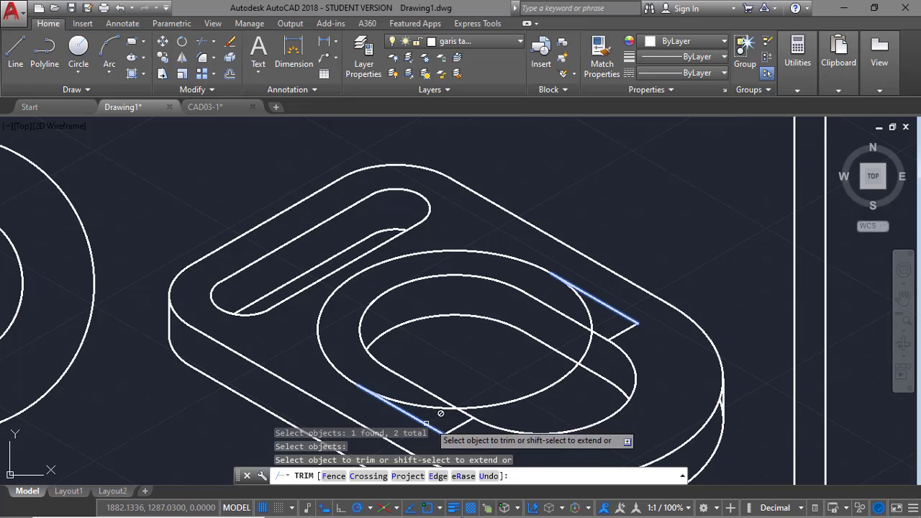
pyautogui.click(496, 404)
pyautogui.press('Escape')
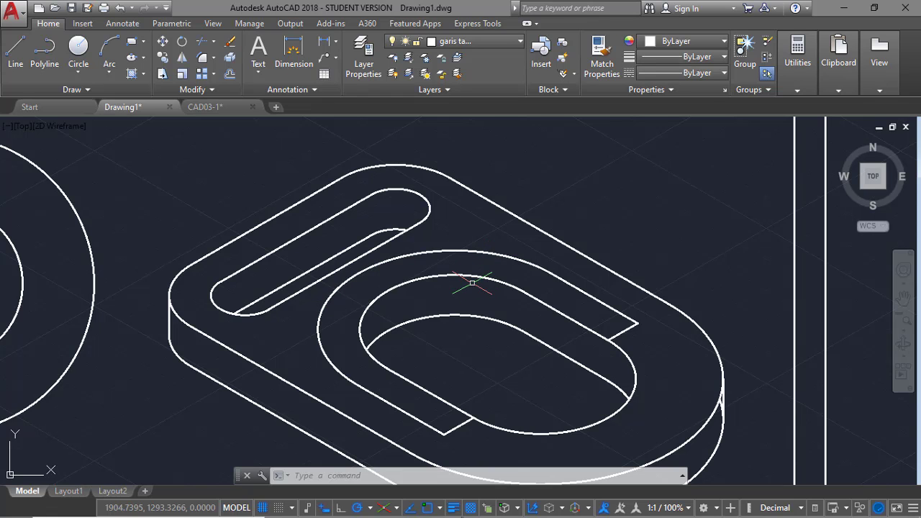
# Try to draw a short line across the upright's outline at its rear tangent point, and undo it.
pyautogui.press('Return')
pyautogui.write('p')
pyautogui.press('Return')
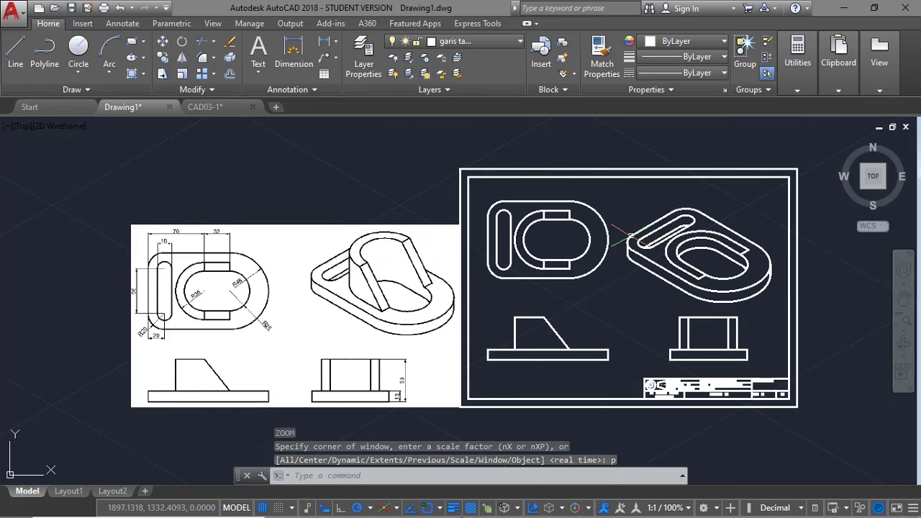
pyautogui.write('l')
pyautogui.press('Return')
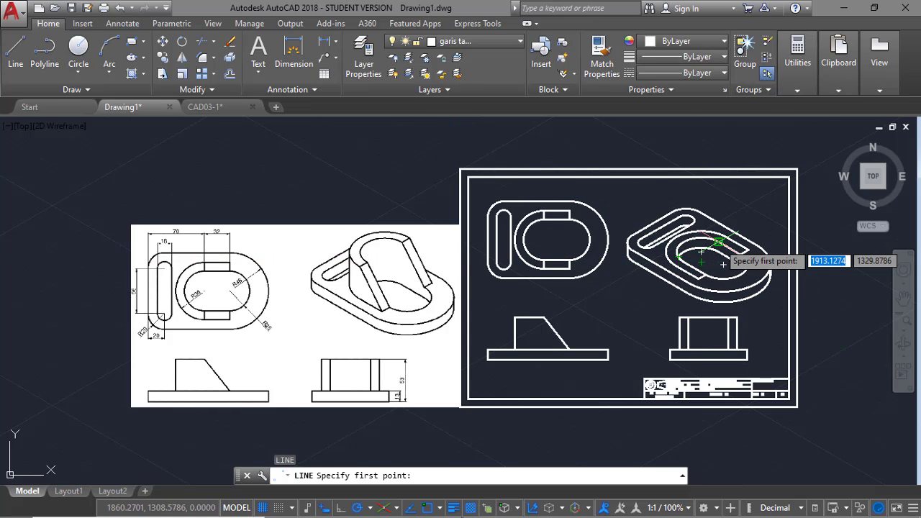
pyautogui.click(723, 252)
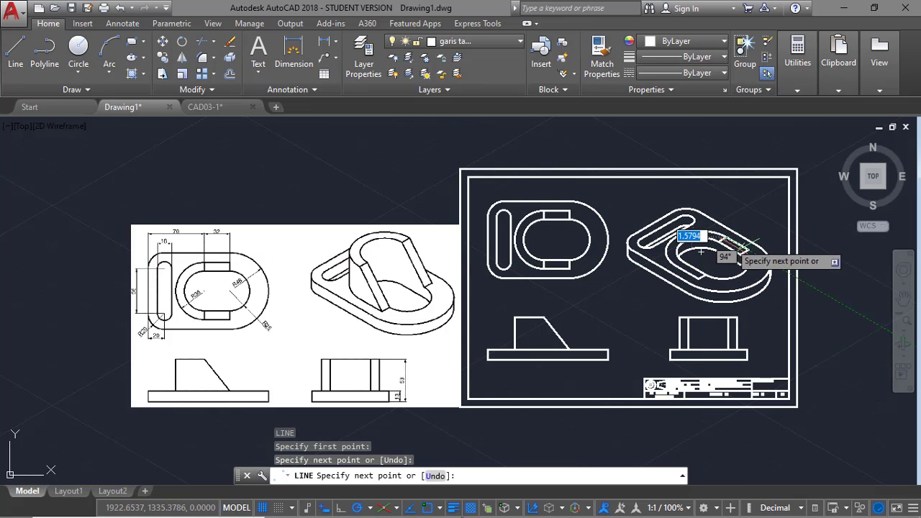
pyautogui.press('Return')
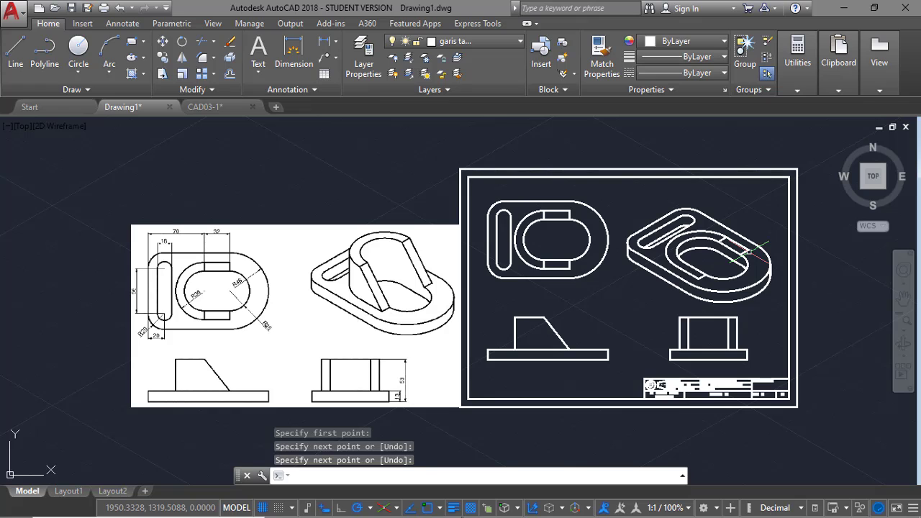
pyautogui.hotkey('ctrl', 'z')
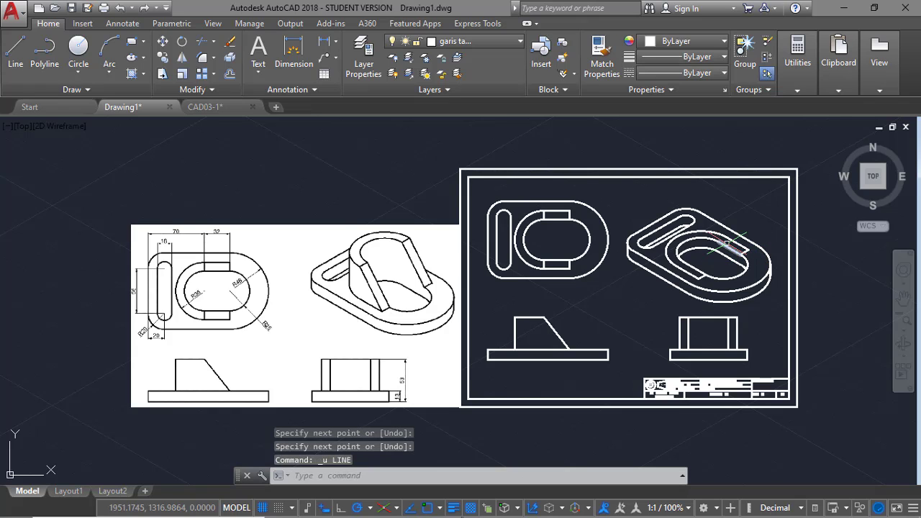
# Copy the inner and outer arcs around the opening vertically upward by 40 from the outer arc's rear end.
pyautogui.write('cp')
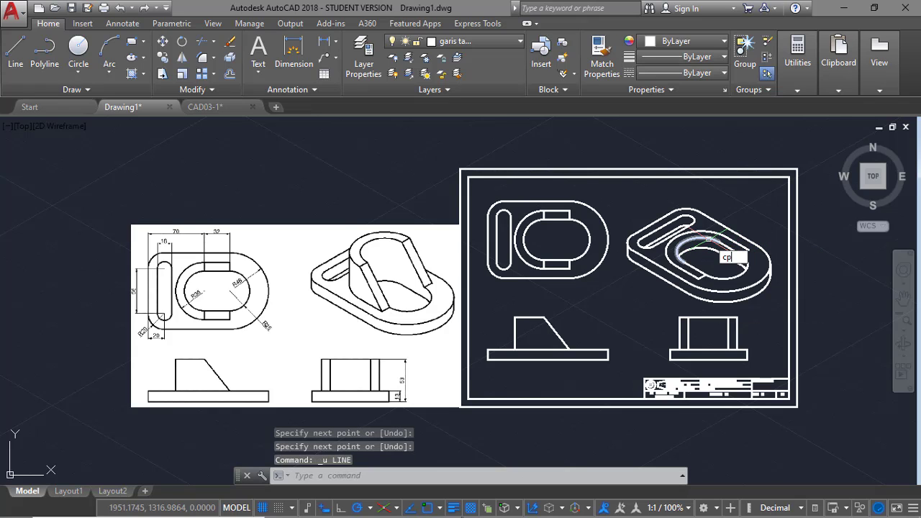
pyautogui.press('Return')
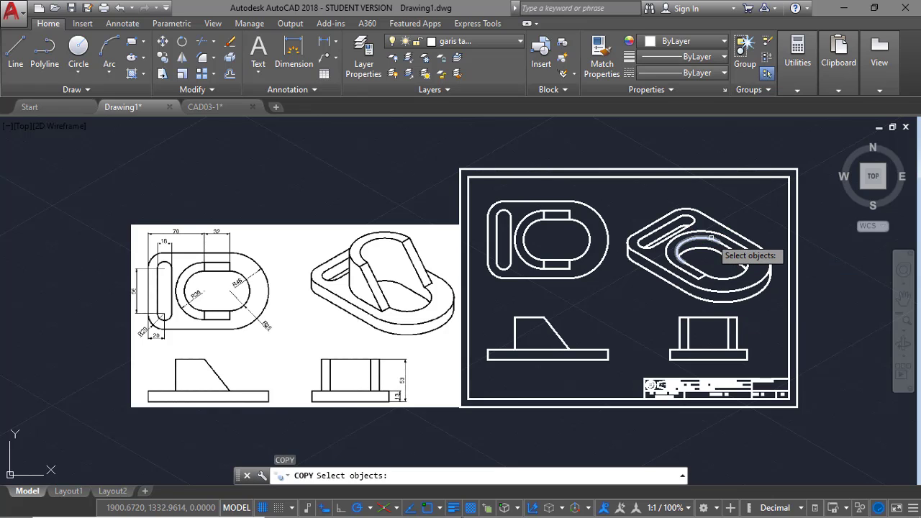
pyautogui.click(711, 238)
pyautogui.click(701, 249)
pyautogui.press('Return')
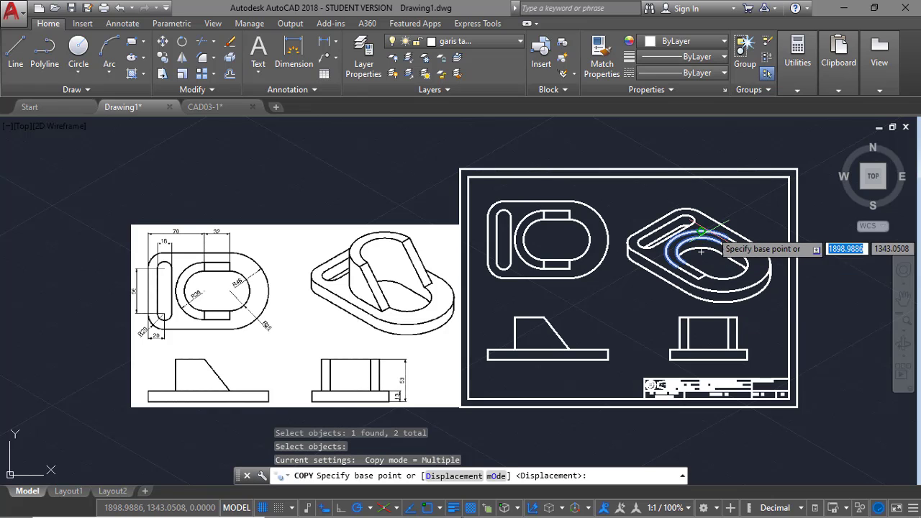
pyautogui.click(726, 237)
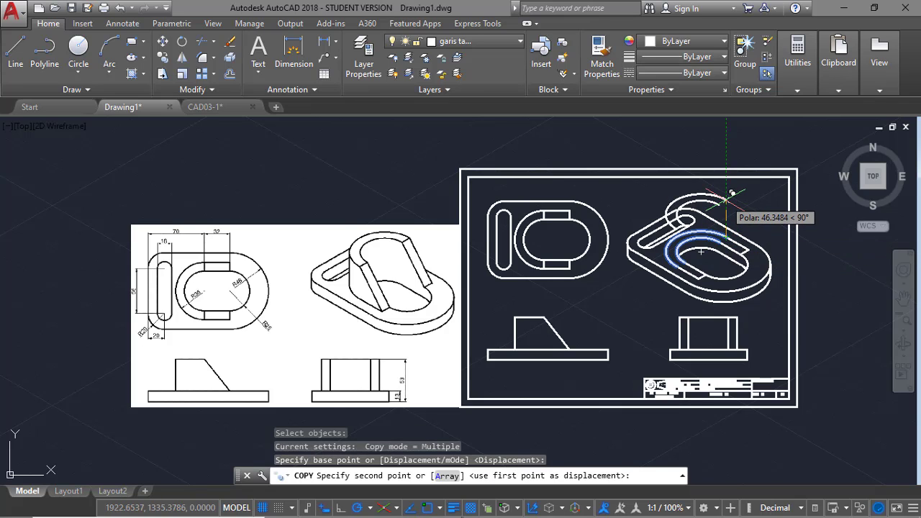
pyautogui.write('40')
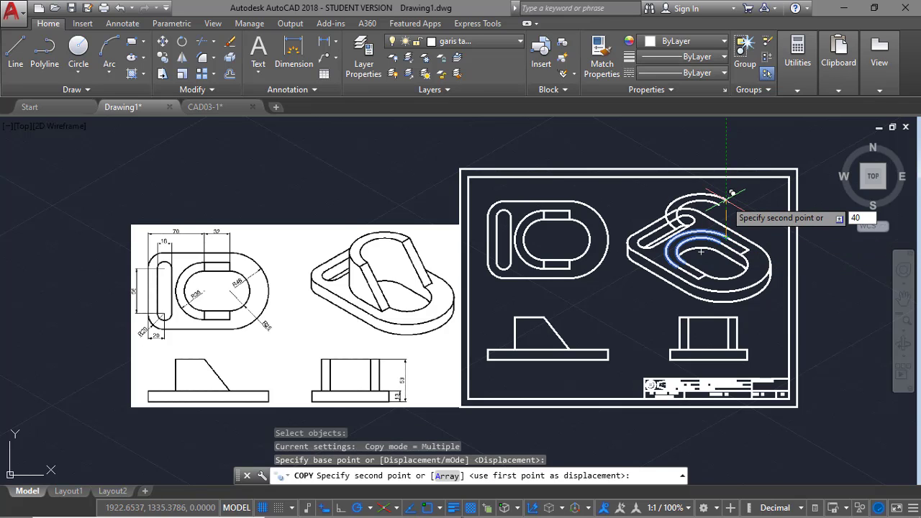
pyautogui.press('Return')
pyautogui.press('Escape')
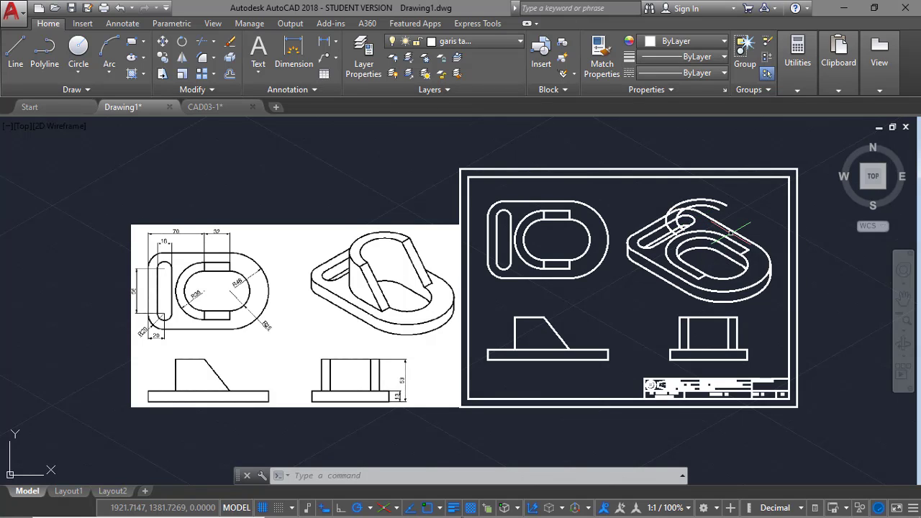
# Draw a line joining the raised arcs' rear ends, continuing down to the outer rear corner of the upright's base.
pyautogui.press('Return')
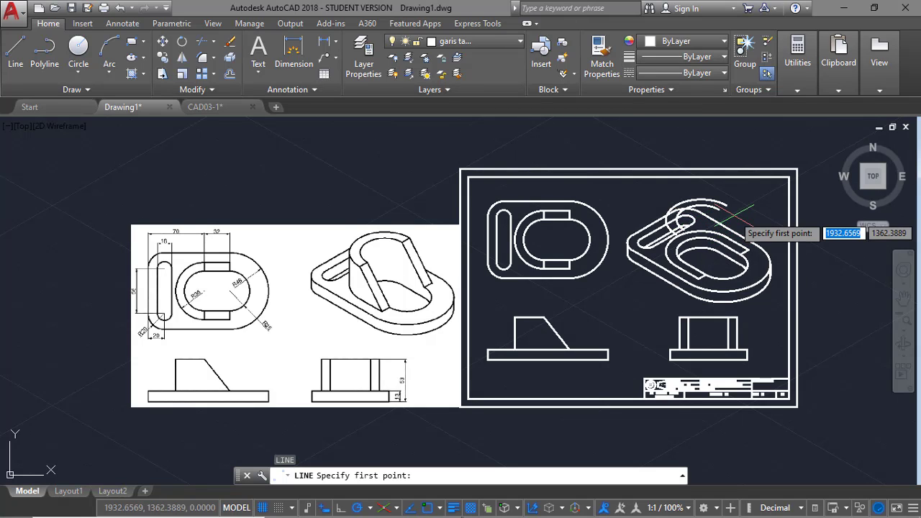
pyautogui.click(718, 209)
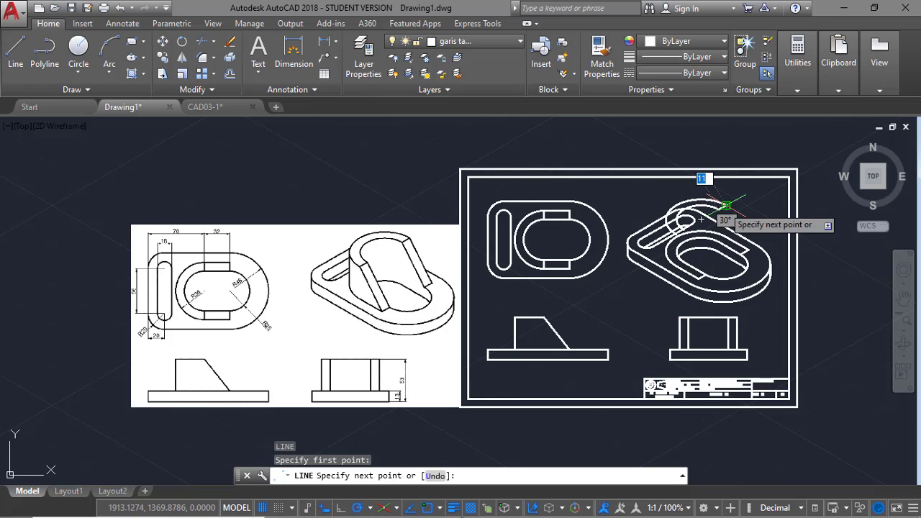
pyautogui.click(727, 206)
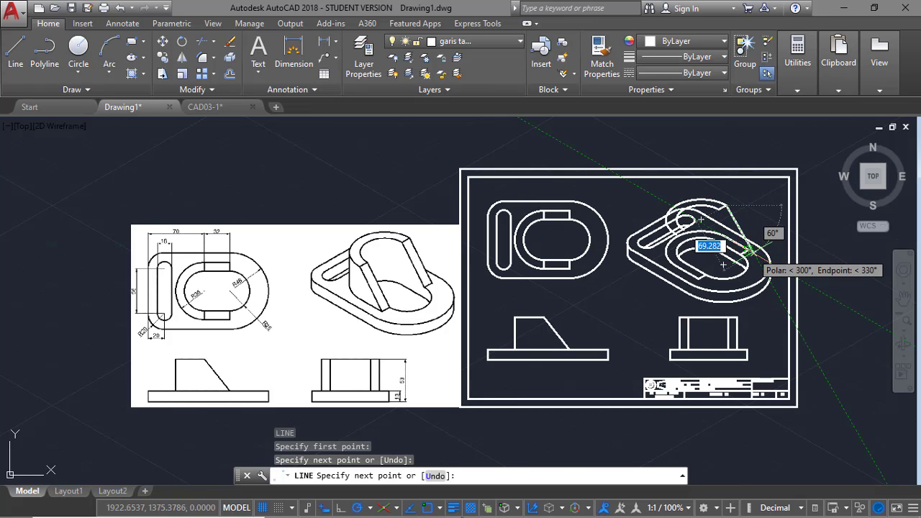
pyautogui.click(749, 250)
pyautogui.click(754, 245)
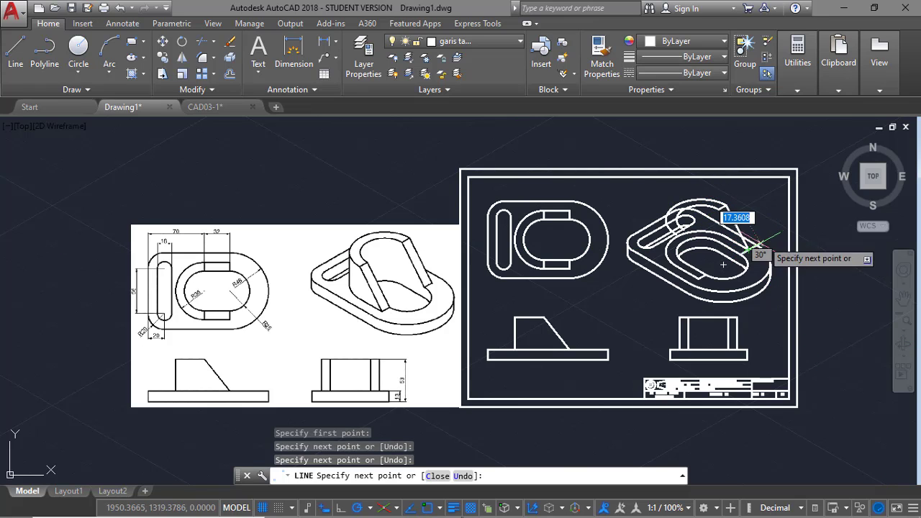
pyautogui.press('Return')
# Draw a sloping line from the inner rear corner of the upright's base to the raised inner arc's rear end.
pyautogui.press('Return')
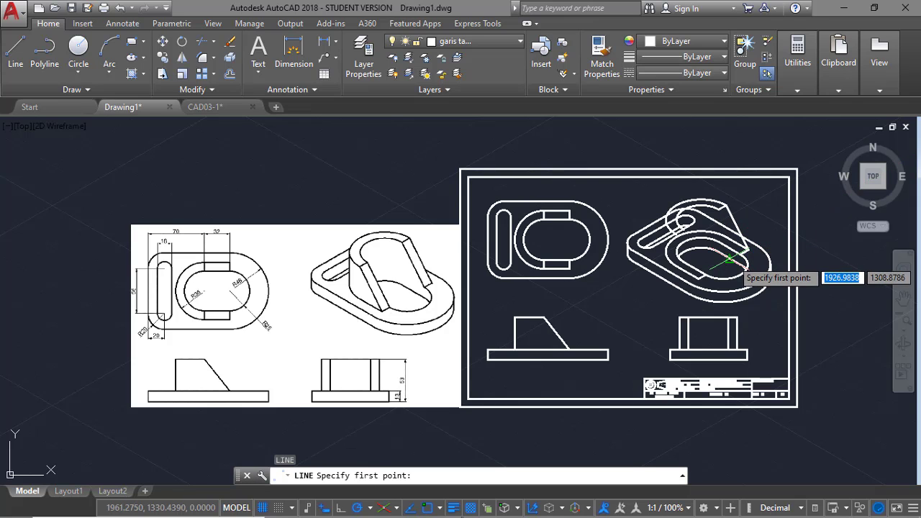
pyautogui.click(741, 255)
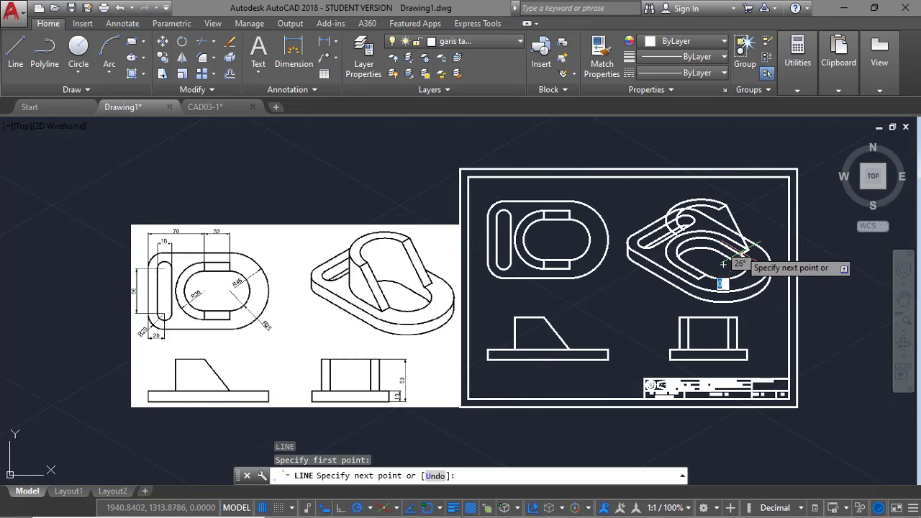
pyautogui.click(717, 203)
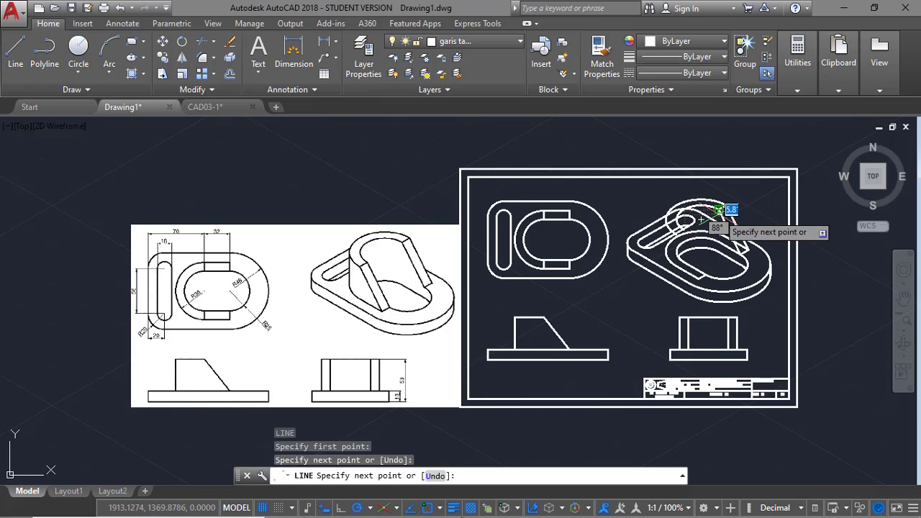
pyautogui.press('Return')
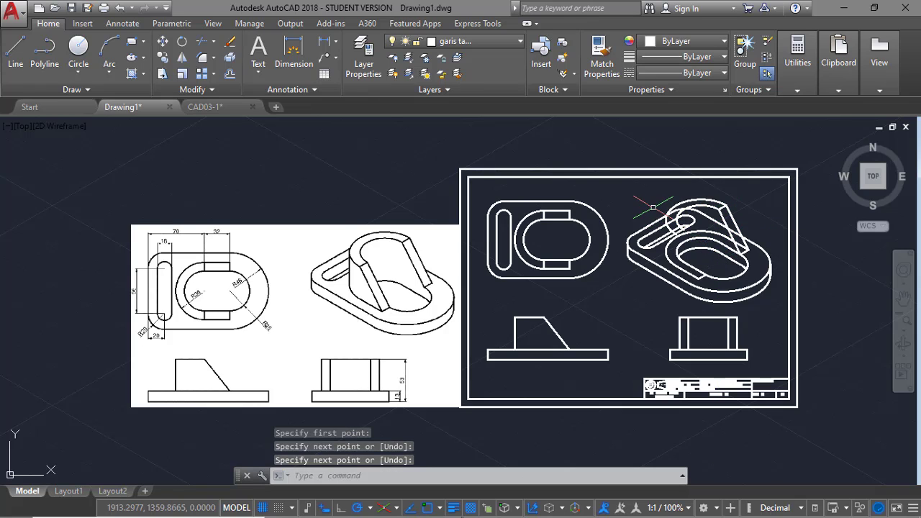
# Erase the slot's rear end arc and the plate's rear corner arc behind the upright, undoing the mistaken erasure of the raised inner arc.
pyautogui.click(694, 222)
pyautogui.press('Delete')
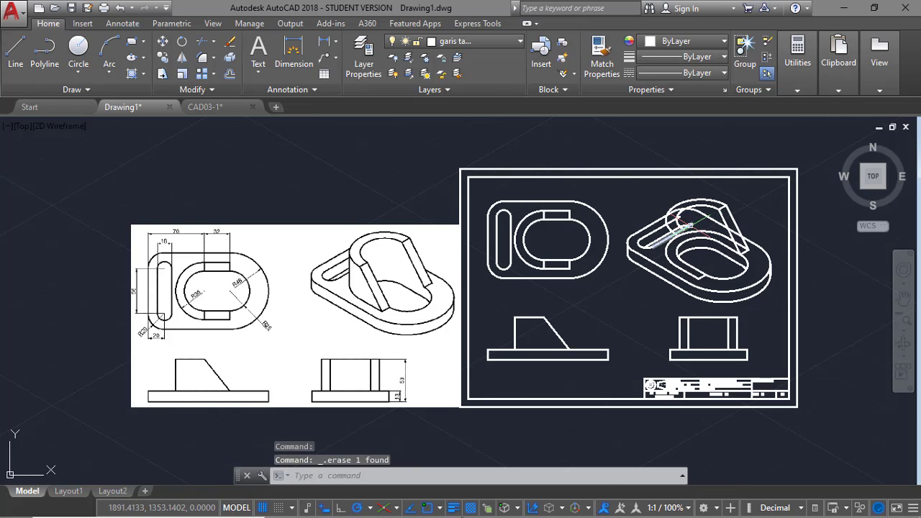
pyautogui.click(690, 217)
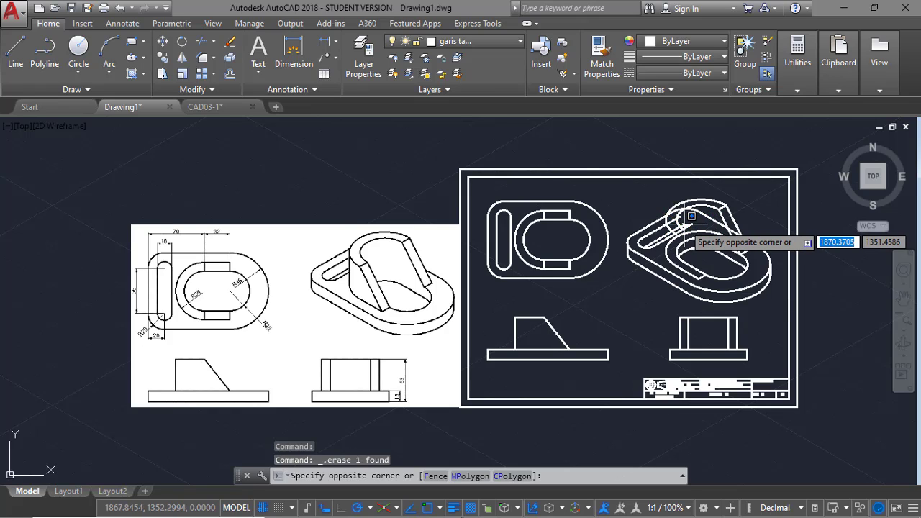
pyautogui.click(690, 218)
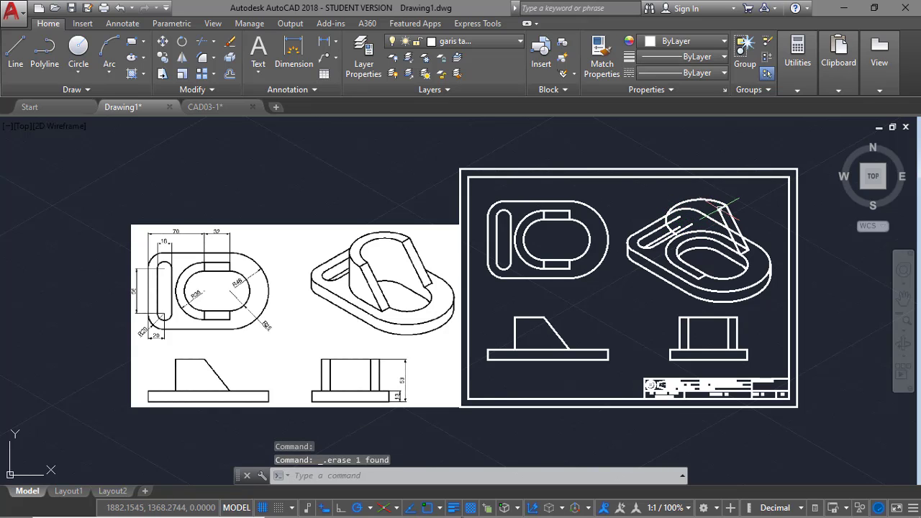
pyautogui.hotkey('ctrl', 'z')
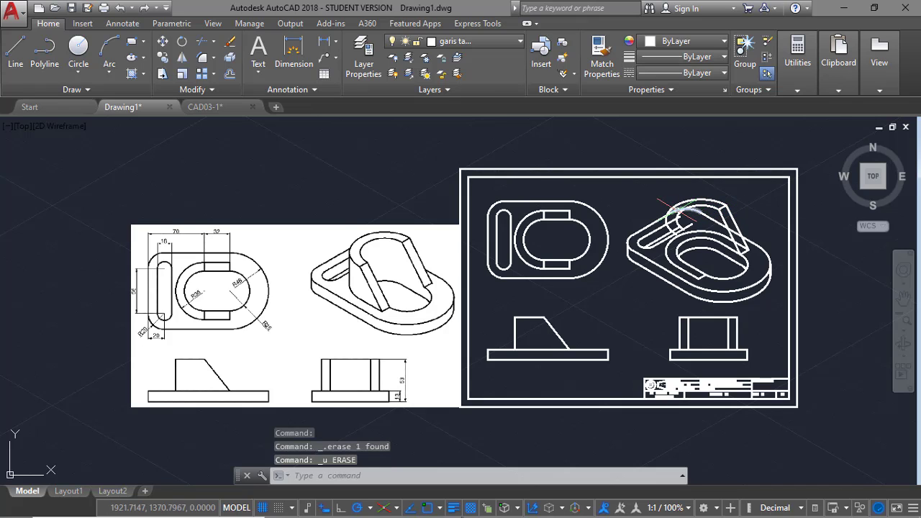
pyautogui.click(683, 216)
pyautogui.press('Delete')
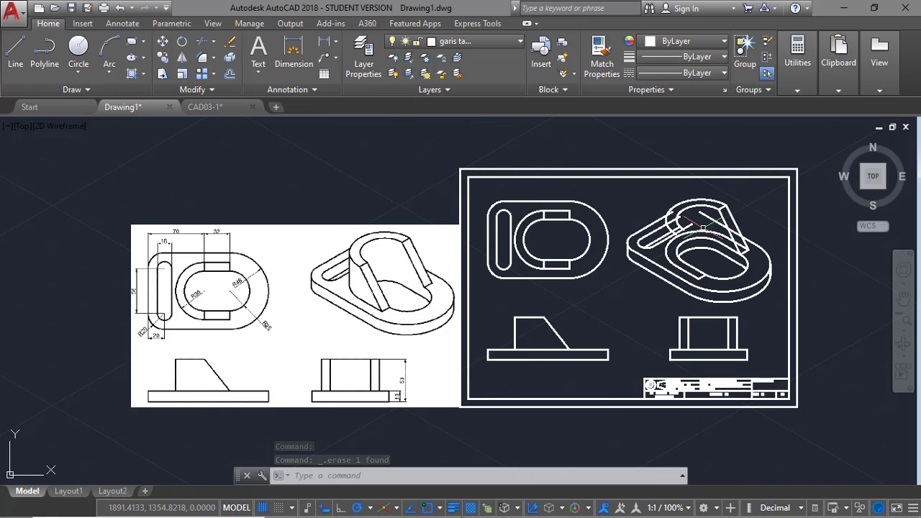
pyautogui.write('l')
pyautogui.press('Return')
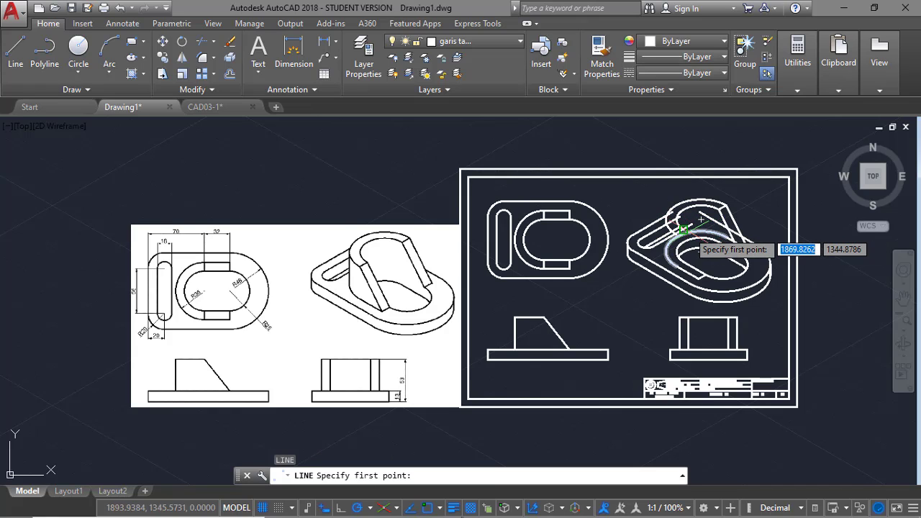
pyautogui.press('Escape')
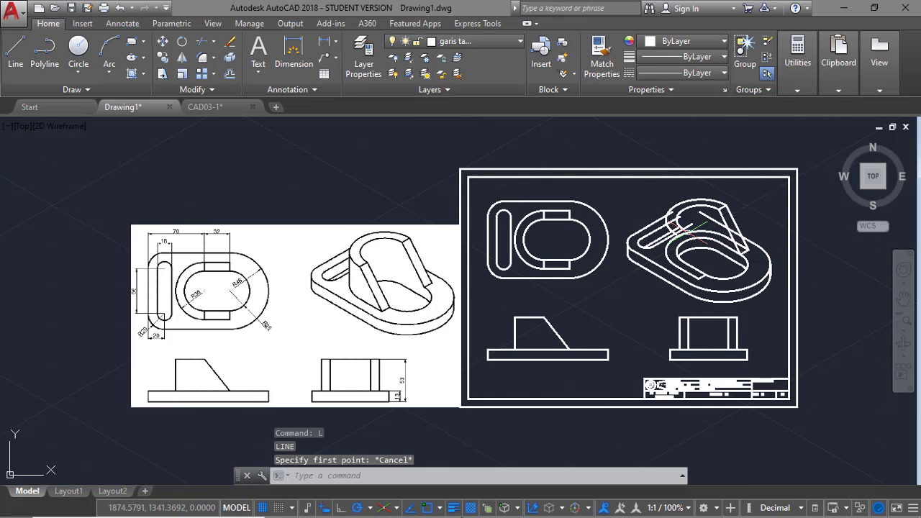
# Draw a sloping line from the raised inner arc's front end to the inner front corner of the upright's base.
pyautogui.write('z')
pyautogui.press('Return')
pyautogui.write('w')
pyautogui.press('Return')
pyautogui.click(673, 205)
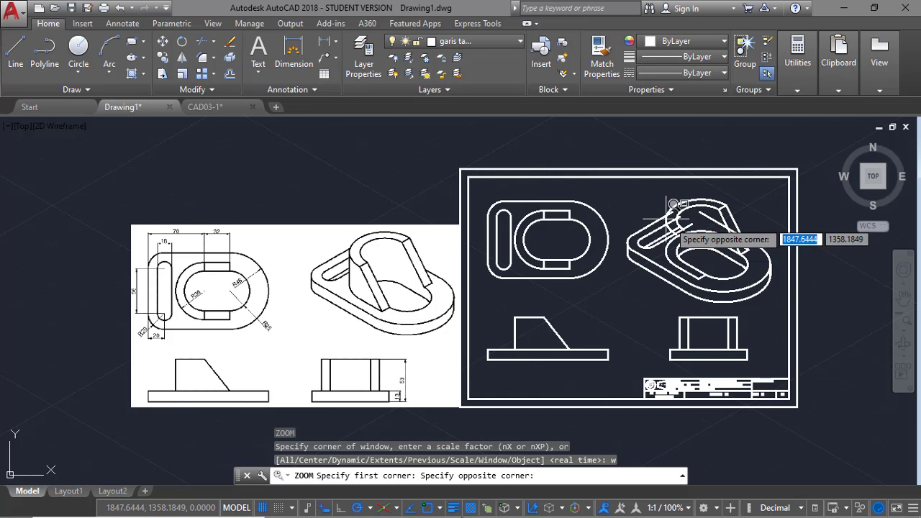
pyautogui.click(728, 287)
pyautogui.press('Escape')
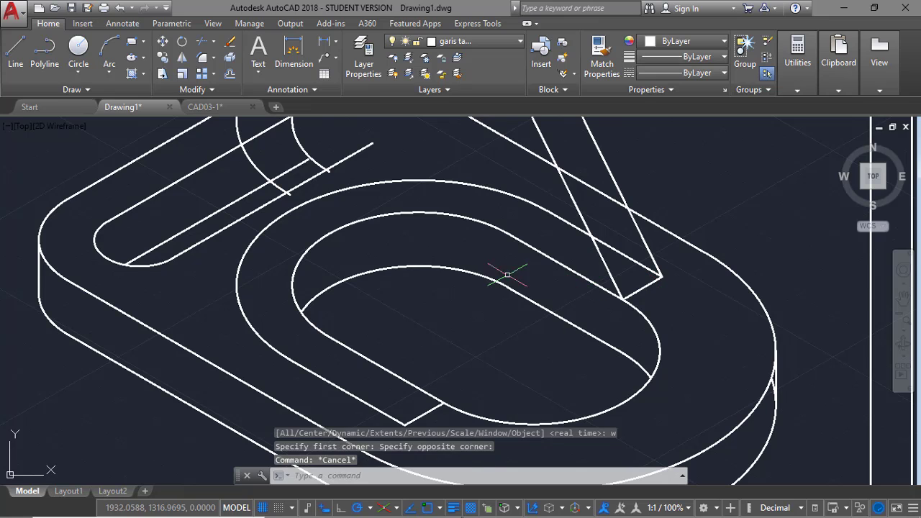
pyautogui.write('l')
pyautogui.press('Return')
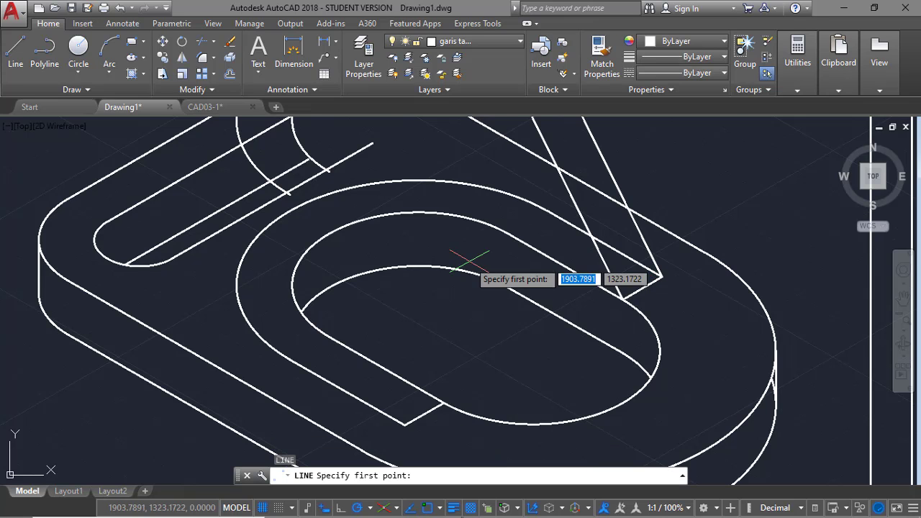
pyautogui.click(327, 170)
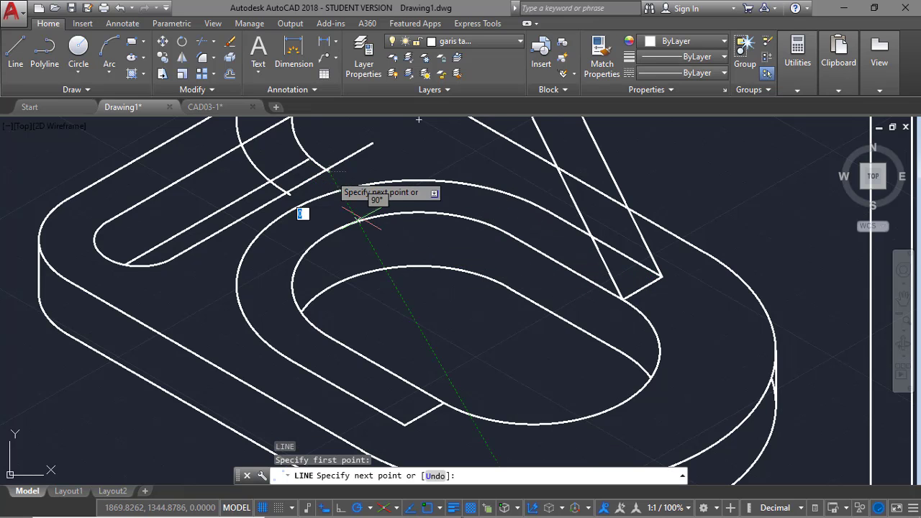
pyautogui.click(444, 403)
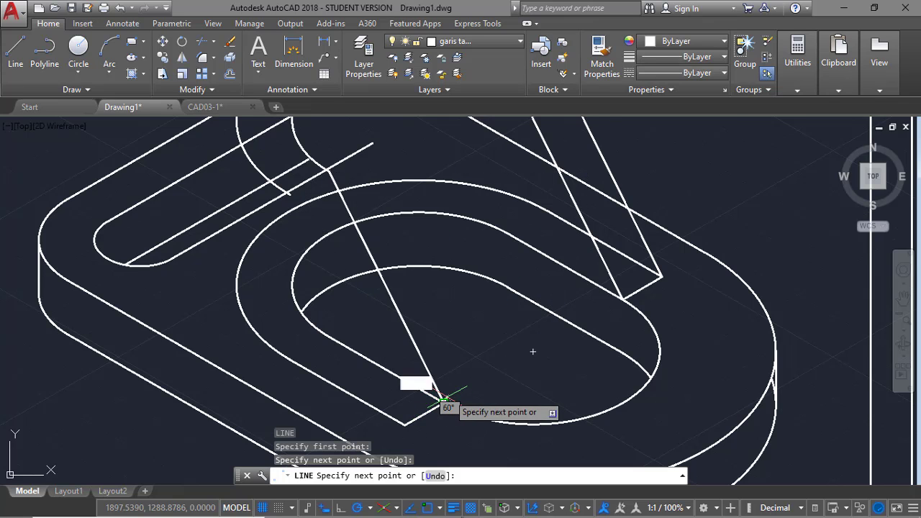
pyautogui.press('Return')
# Draw a line from the base's outer front corner to the raised outer arc's front end, continuing to the inner arc's front end.
pyautogui.press('Return')
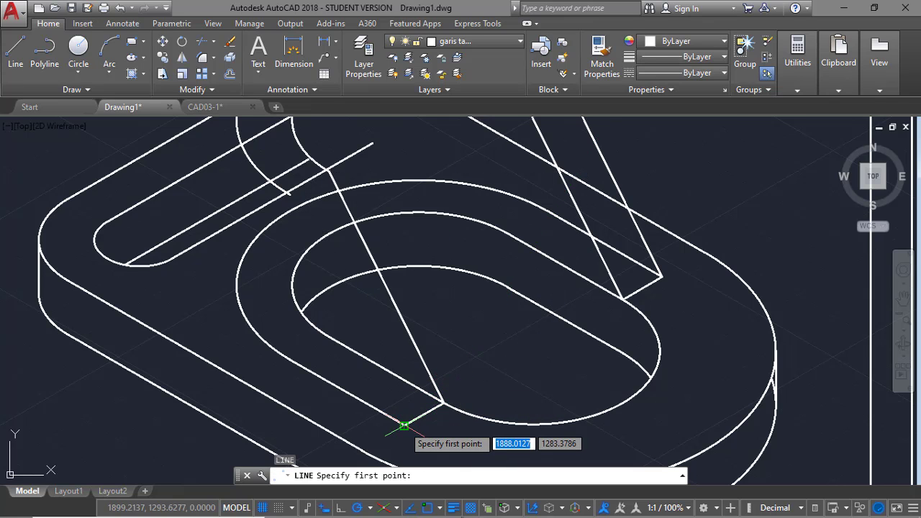
pyautogui.click(405, 423)
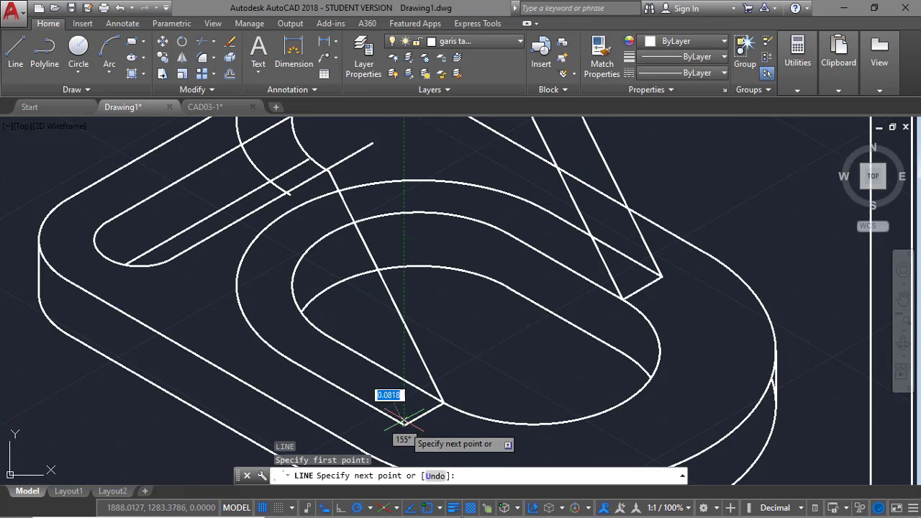
pyautogui.click(289, 191)
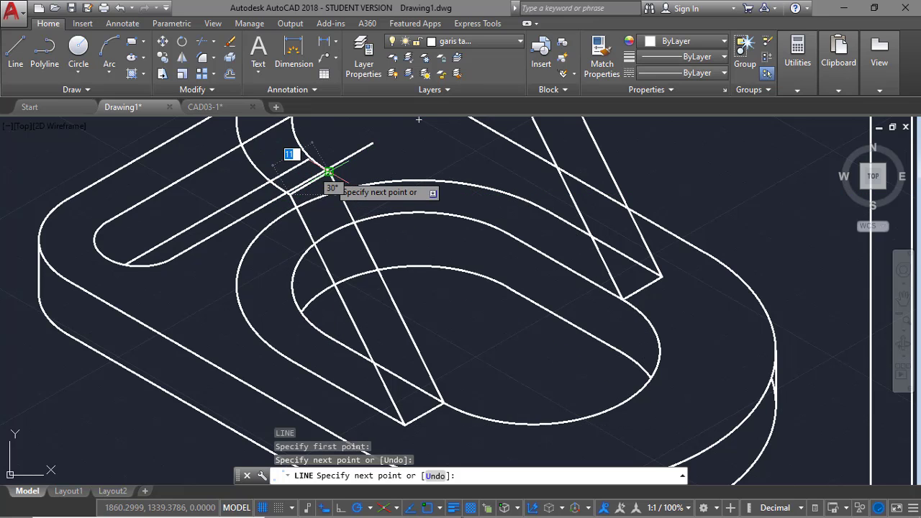
pyautogui.click(328, 172)
pyautogui.press('Escape')
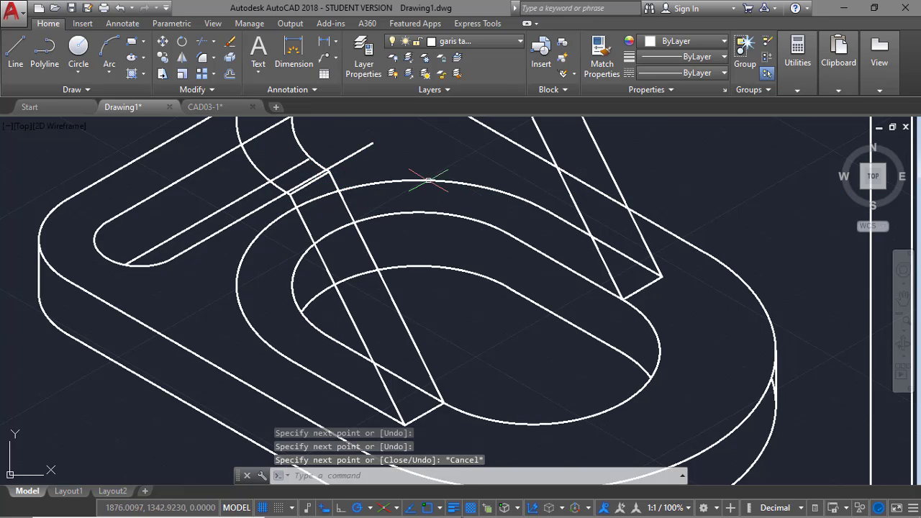
# Erase the upright's inner base arc and the two straight inner edges connected to it around the opening.
pyautogui.click(458, 215)
pyautogui.press('Delete')
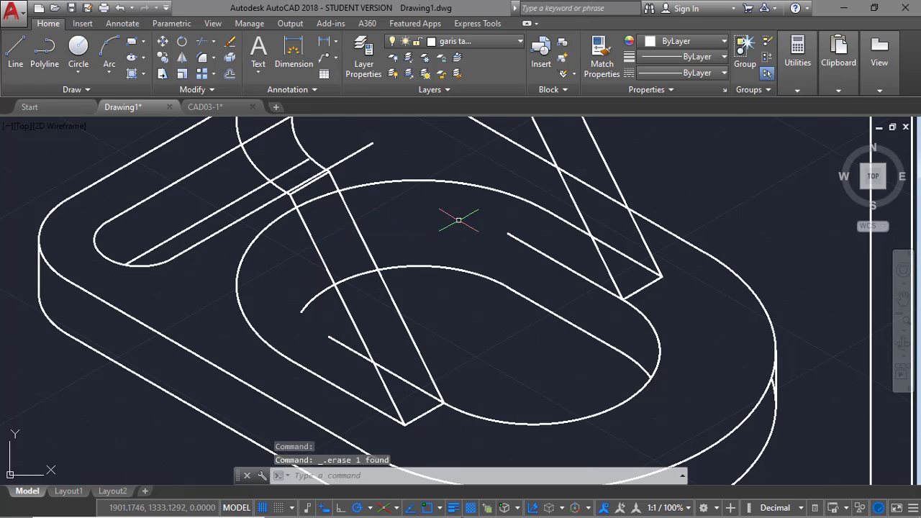
pyautogui.click(561, 261)
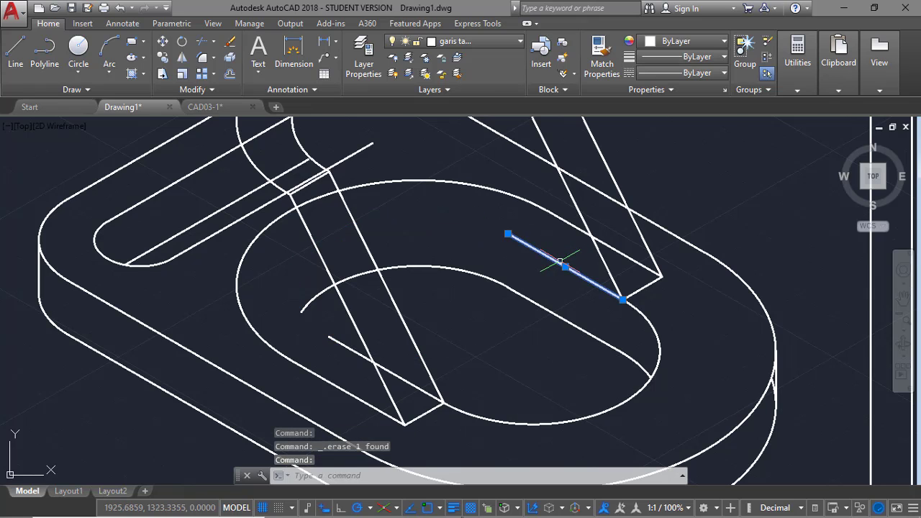
pyautogui.click(407, 379)
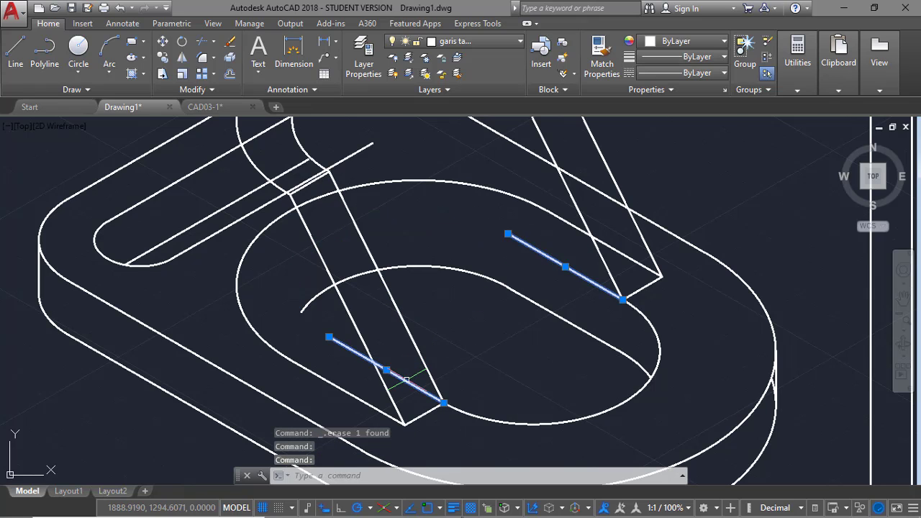
pyautogui.press('Delete')
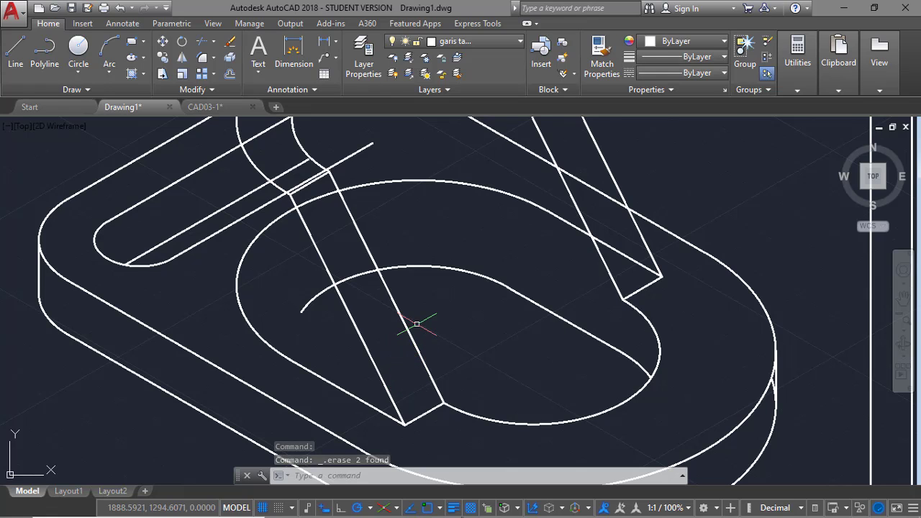
# Draw a vertical line joining the leftmost point of the upright's outer base arc to the leftmost point of the raised outer arc.
pyautogui.click(904, 298)
pyautogui.moveTo(547, 297)
pyautogui.mouseDown()
pyautogui.moveTo(609, 331)
pyautogui.moveTo(675, 335)
pyautogui.mouseUp()
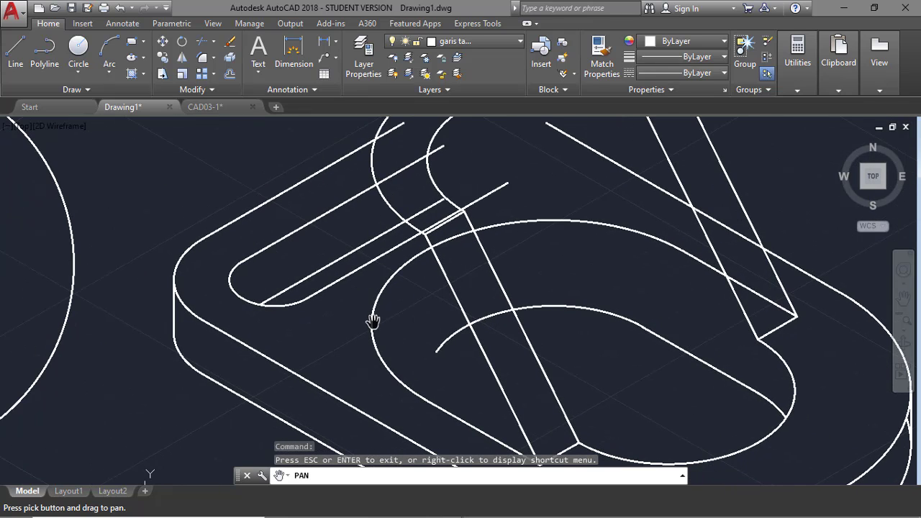
pyautogui.press('Escape')
pyautogui.press('l')
pyautogui.press('Return')
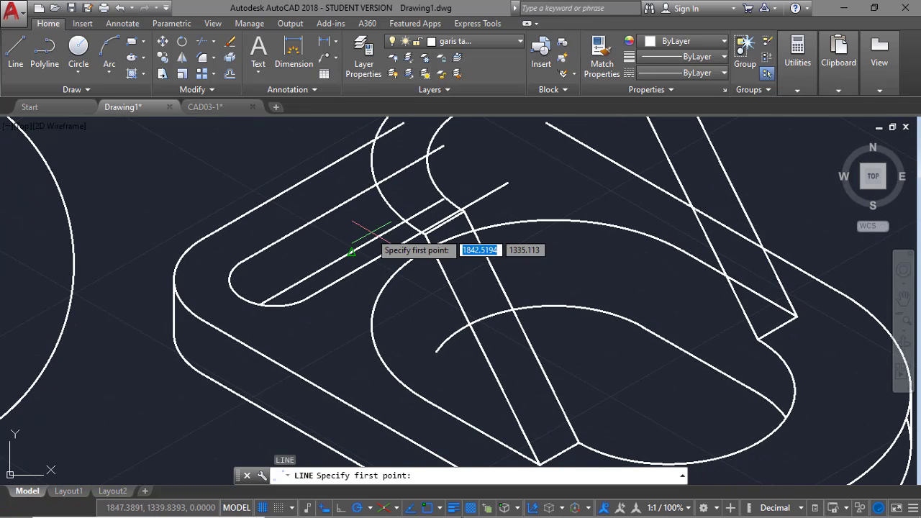
pyautogui.click(372, 326)
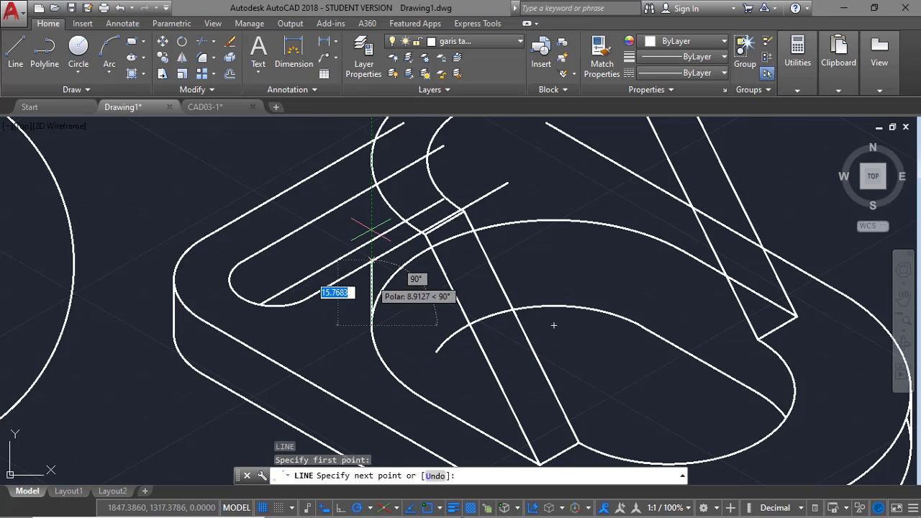
pyautogui.click(372, 160)
pyautogui.press('Escape')
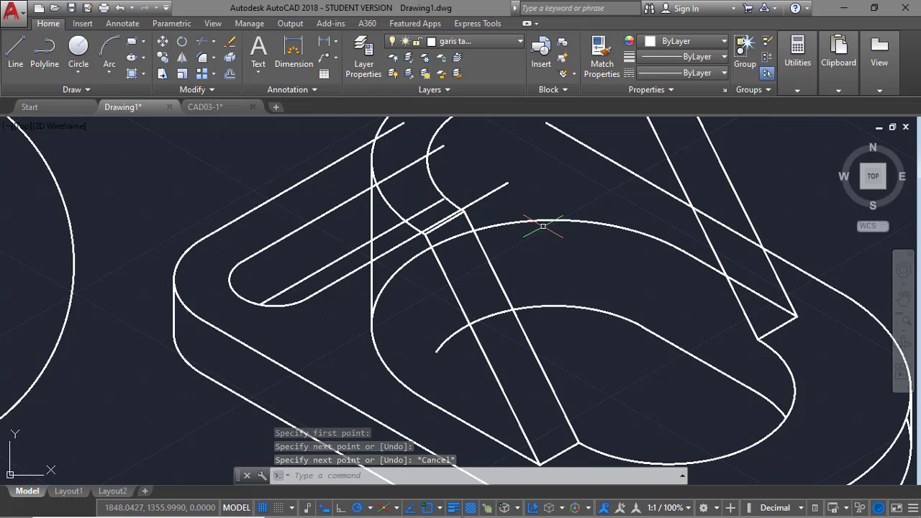
# Trim the opening's lower arc behind the front sloping leg and the upright's hidden outer base arc.
pyautogui.write('TR')
pyautogui.press('Return')
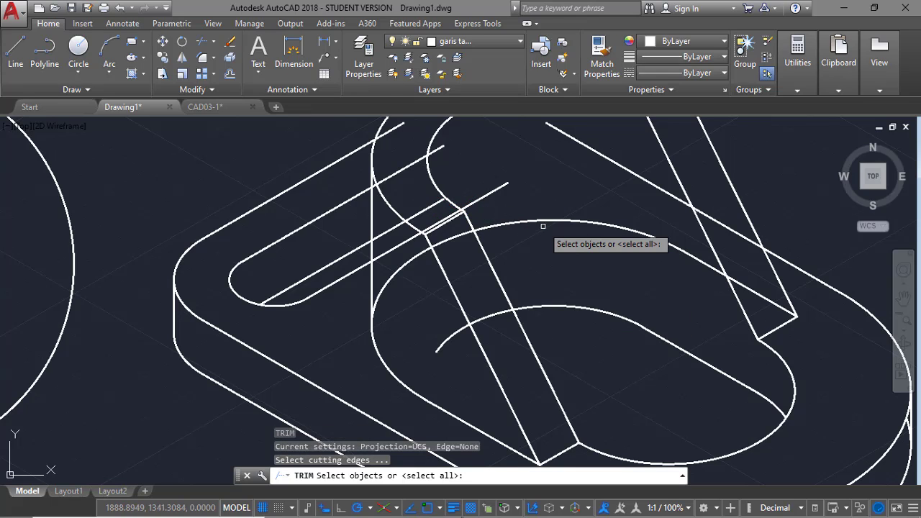
pyautogui.press('Return')
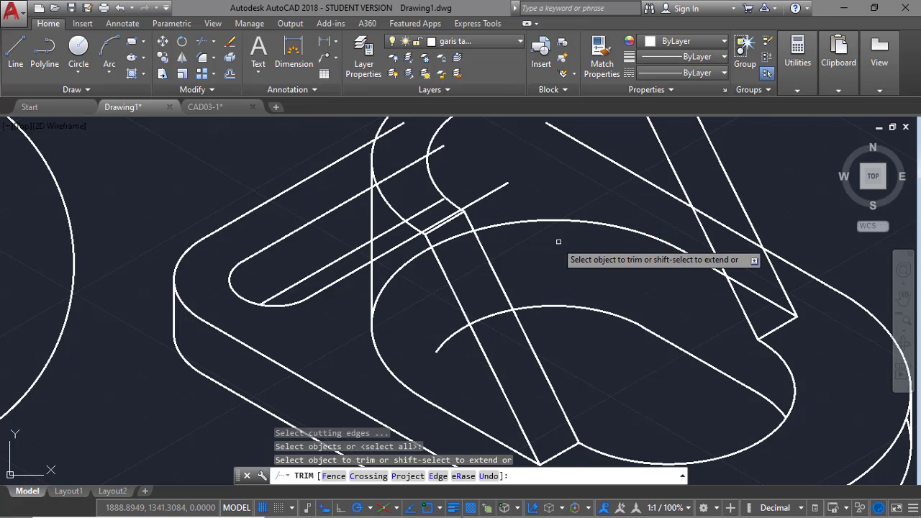
pyautogui.click(448, 340)
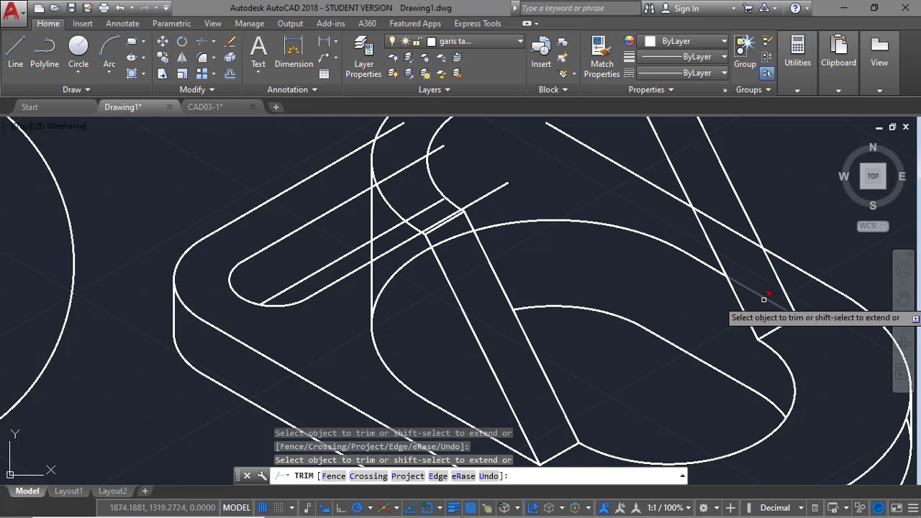
pyautogui.click(575, 221)
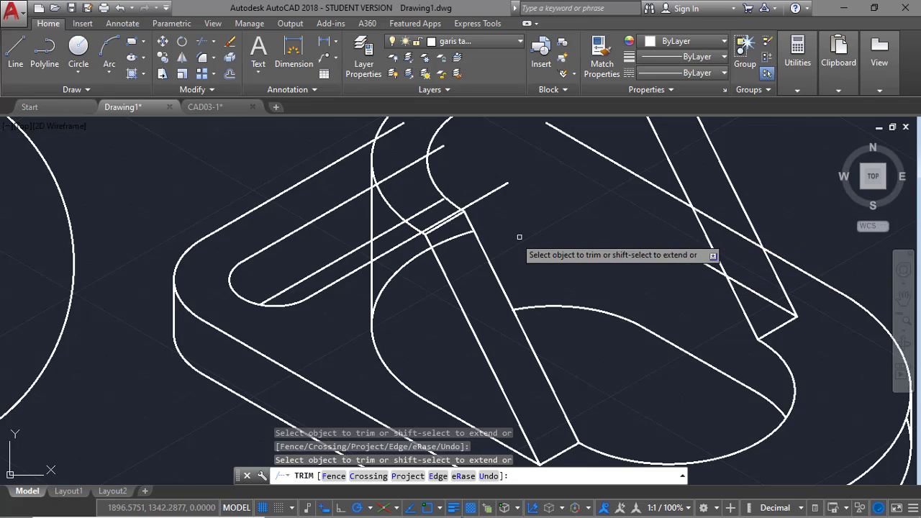
pyautogui.click(410, 264)
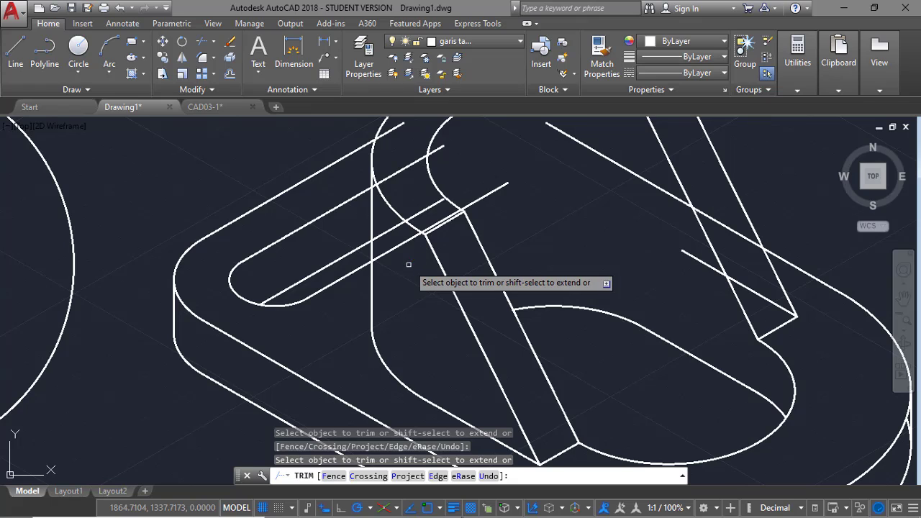
# Trim the slot's edges and the plate's two straight outer edges where the upright hides them.
pyautogui.click(487, 196)
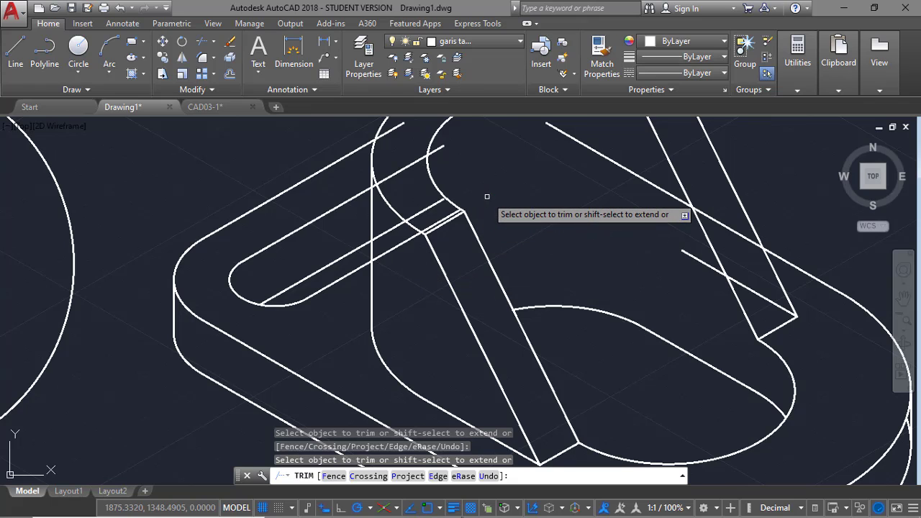
pyautogui.click(414, 239)
pyautogui.click(424, 212)
pyautogui.click(393, 227)
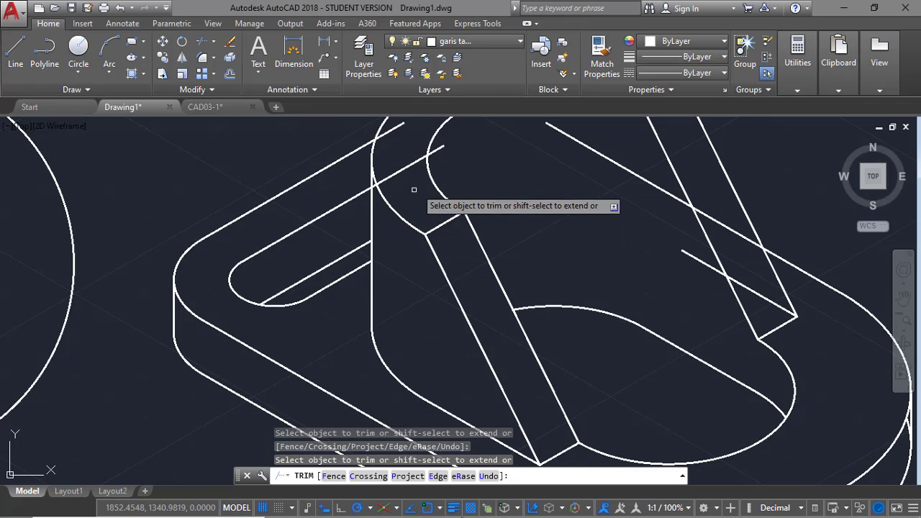
pyautogui.click(439, 149)
pyautogui.click(414, 161)
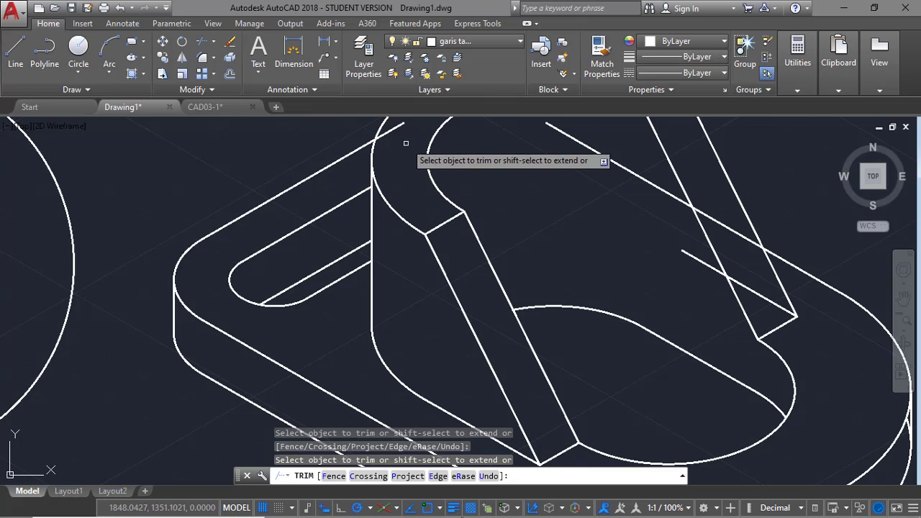
pyautogui.click(576, 140)
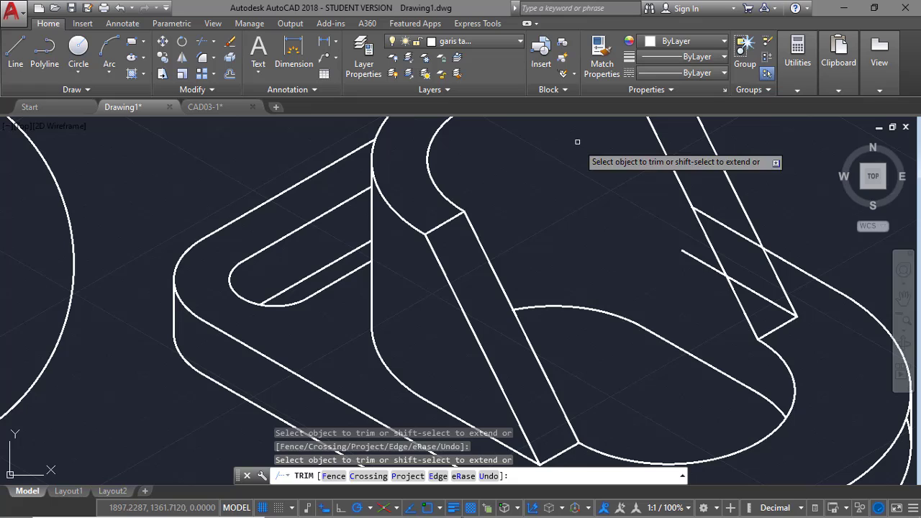
pyautogui.press('Escape')
# Erase the leftover straight base edge crossing the lower end of the upright's rear sloping leg.
pyautogui.click(702, 263)
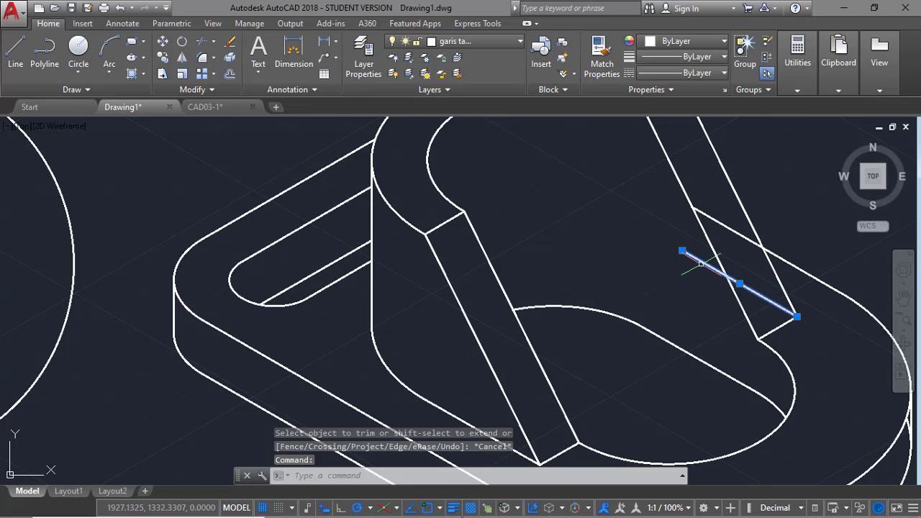
pyautogui.press('Delete')
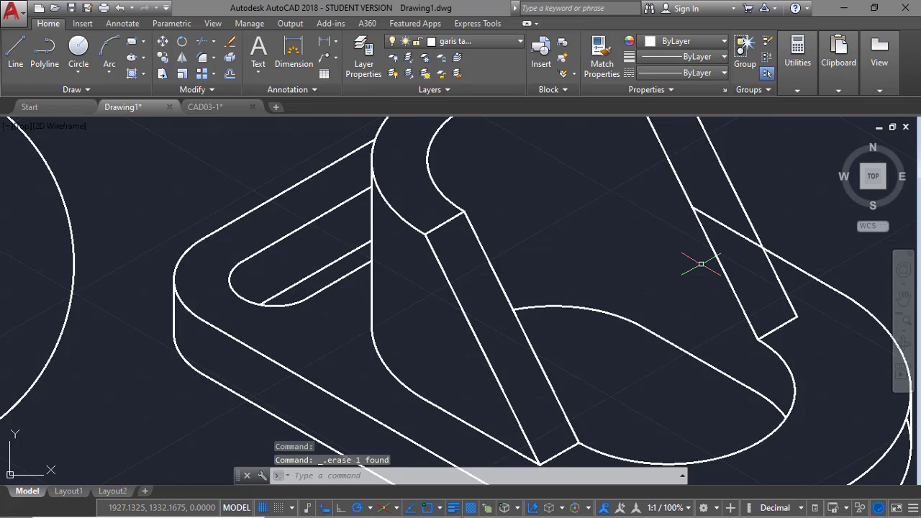
pyautogui.write('z')
pyautogui.press('Return')
pyautogui.write('p')
pyautogui.press('Return')
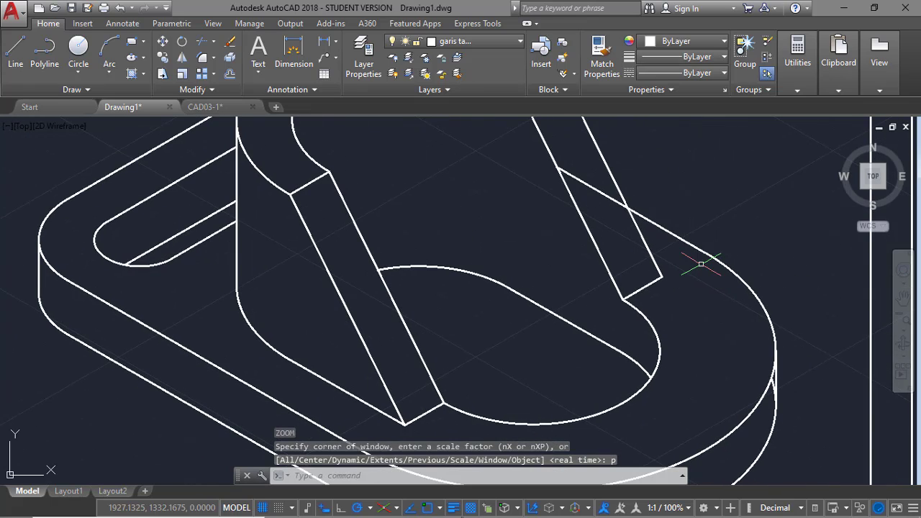
pyautogui.write('z')
pyautogui.press('Return')
pyautogui.write('p')
pyautogui.press('Return')
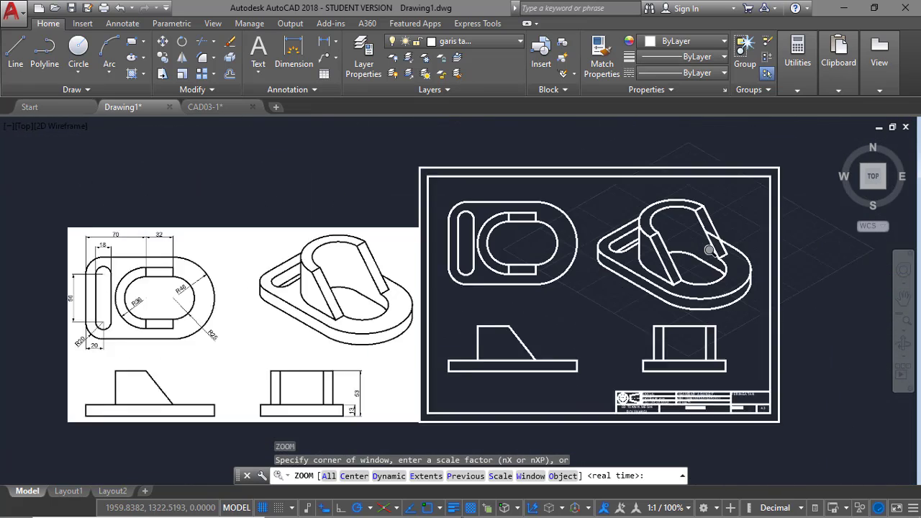
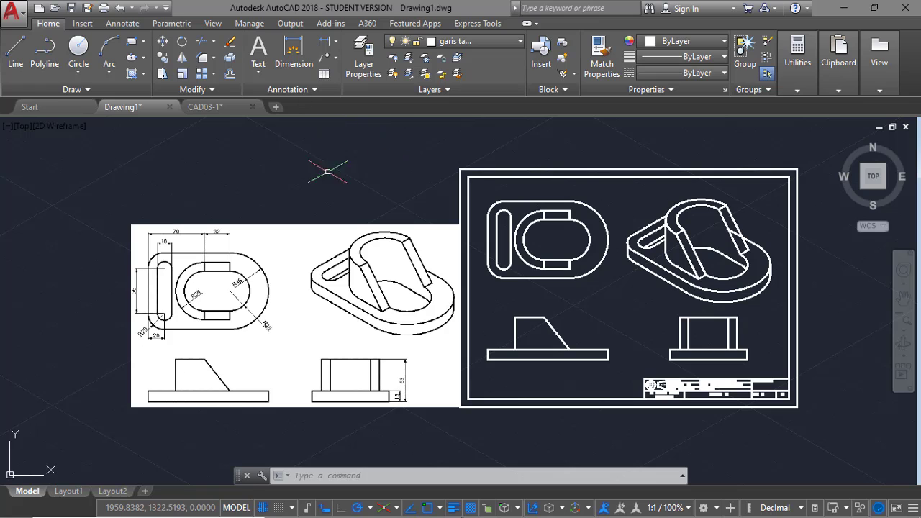
# Turn off isometric drafting and make DIM the current layer, abandoning the radius dimension in progress.
pyautogui.click(383, 508)
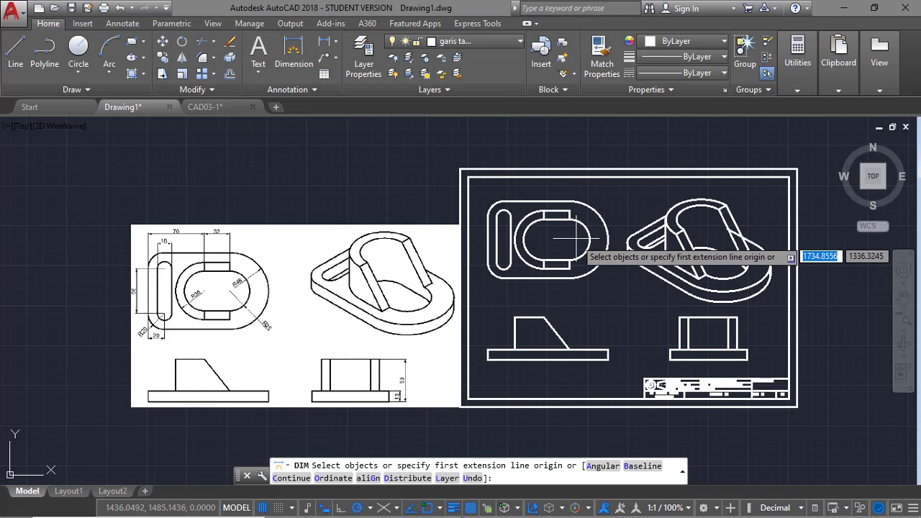
pyautogui.click(293, 59)
pyautogui.press('Return')
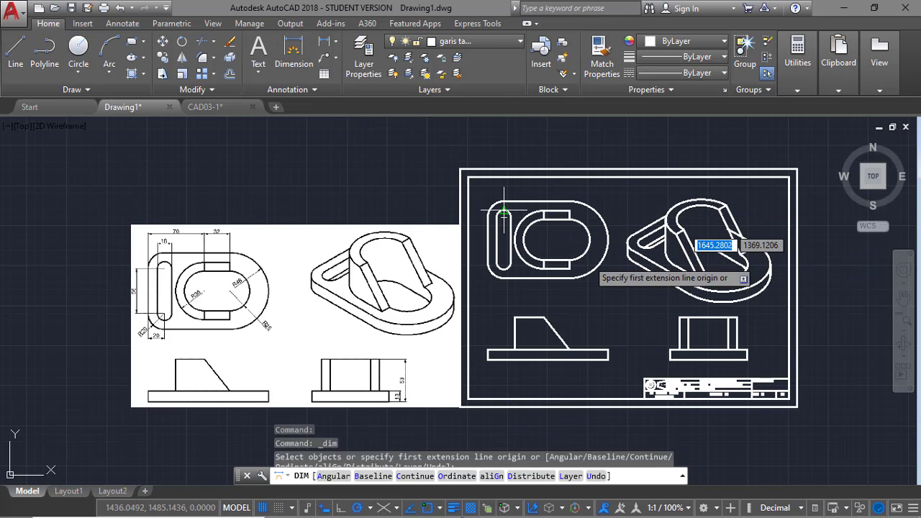
pyautogui.click(605, 265)
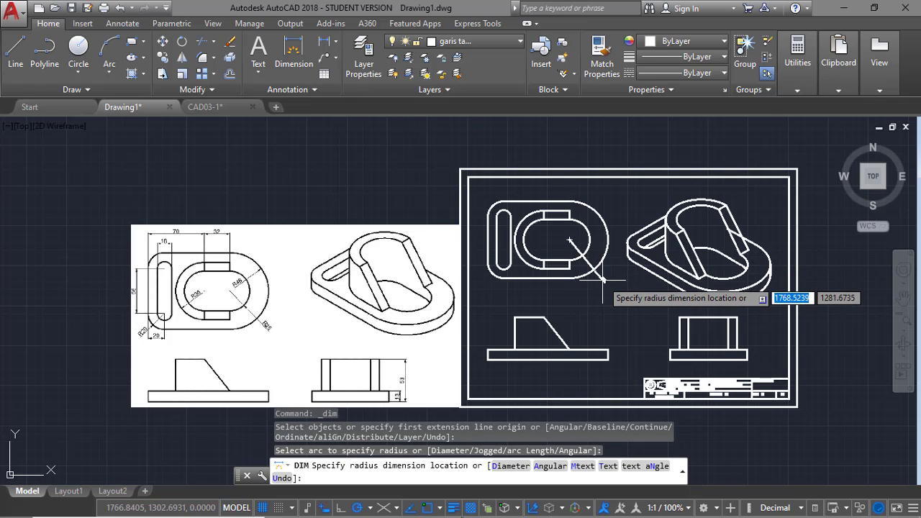
pyautogui.click(492, 43)
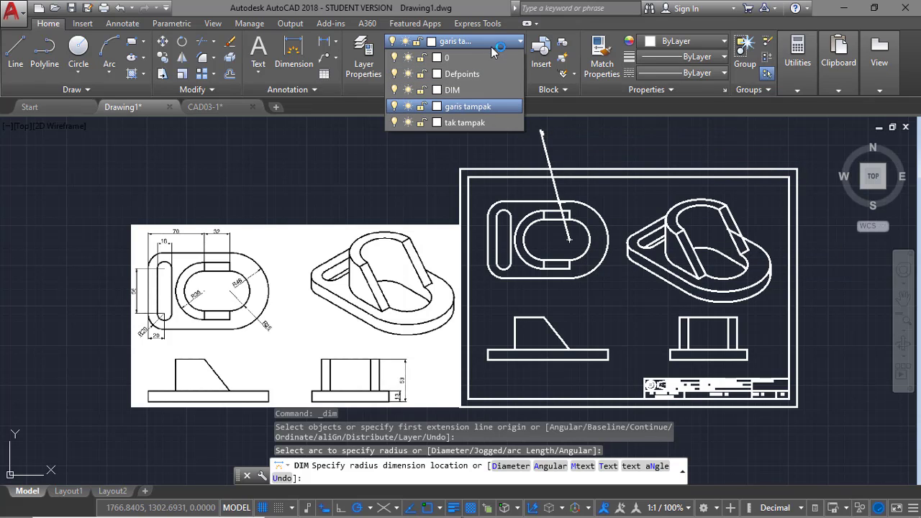
pyautogui.click(476, 89)
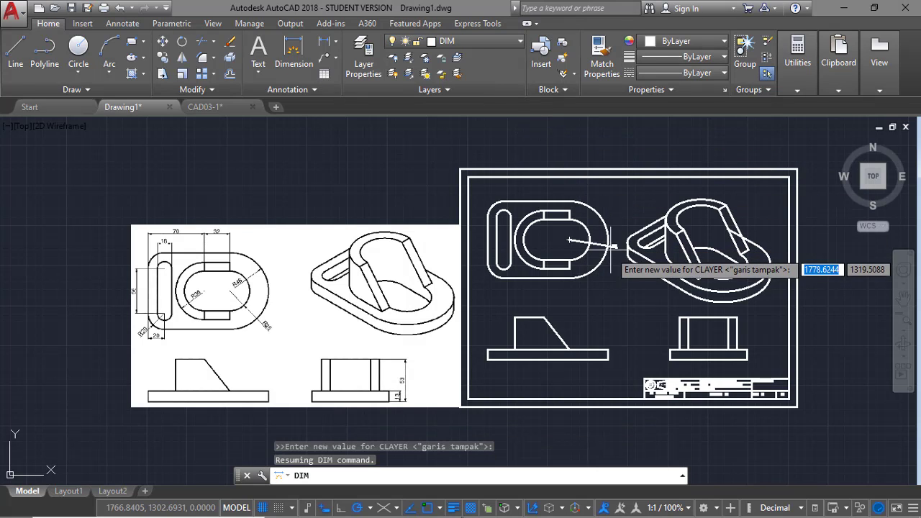
pyautogui.press('Escape')
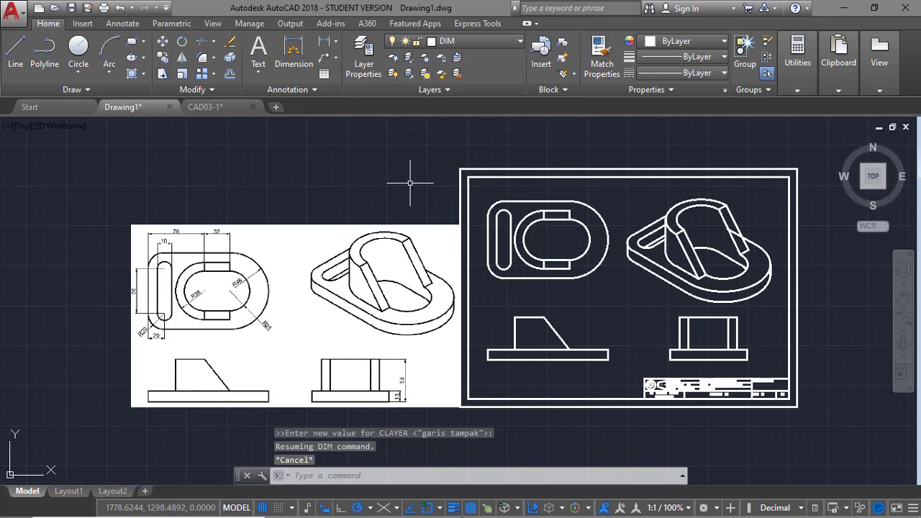
# Add a radius dimension to the opening's right inner arc in the top view, placing it outside the plate at the lower right.
pyautogui.click(294, 51)
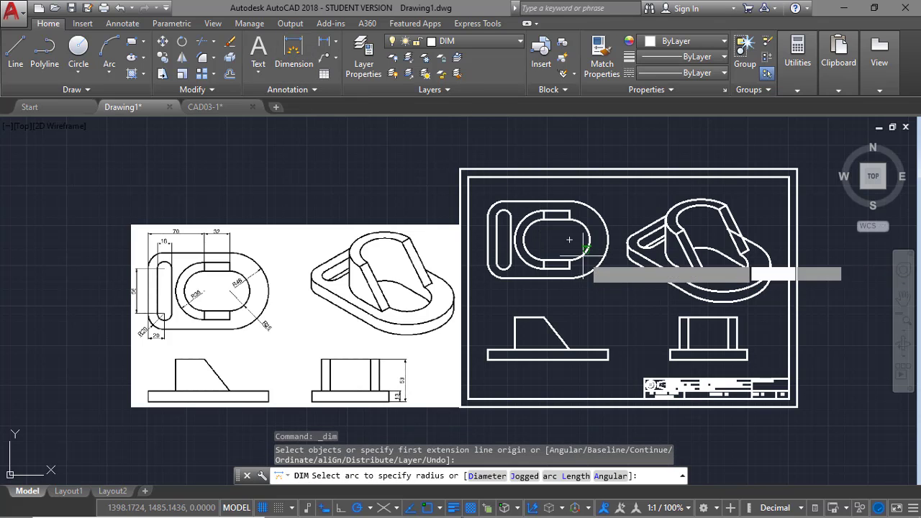
pyautogui.click(584, 254)
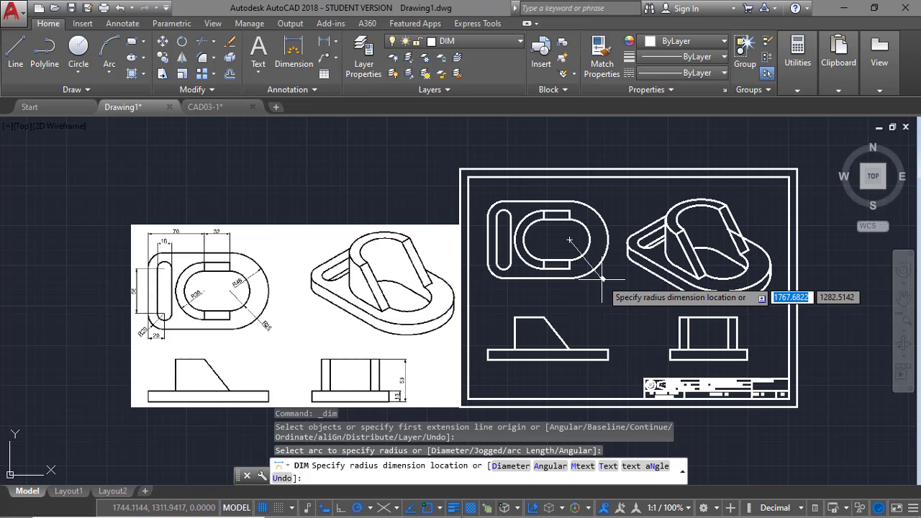
pyautogui.click(603, 278)
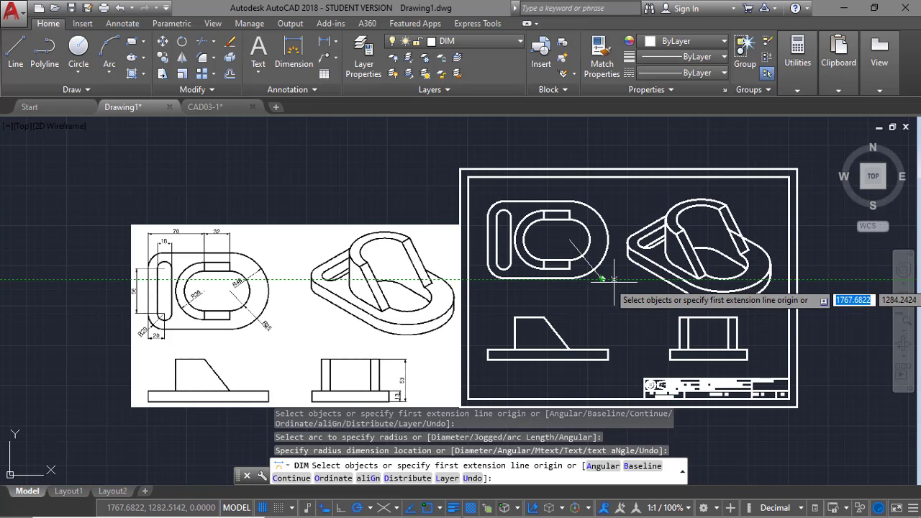
pyautogui.press('Escape')
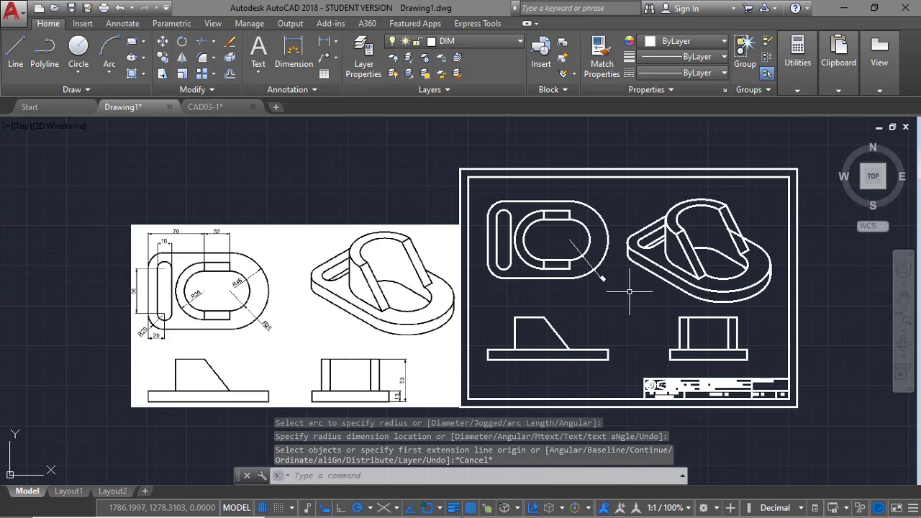
# Open the ISO-25 dimension style for modification and set its text height to 3.
pyautogui.write('d')
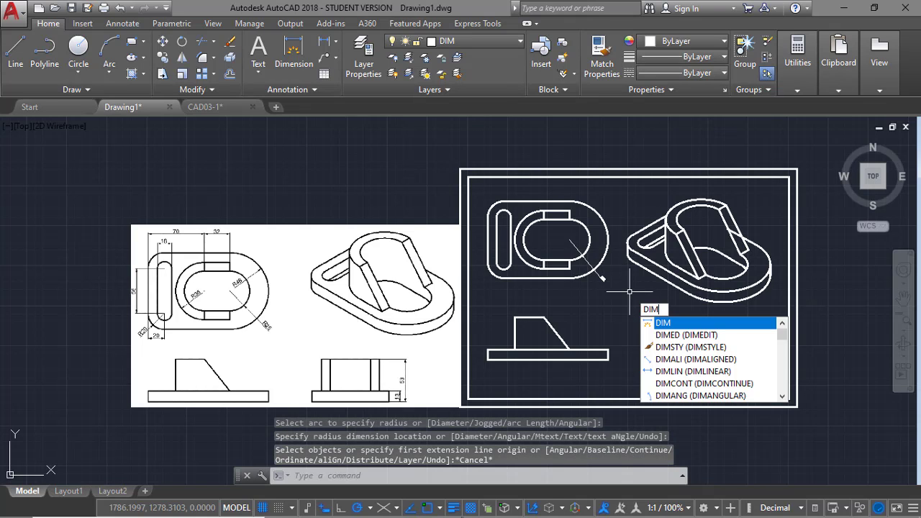
pyautogui.click(690, 347)
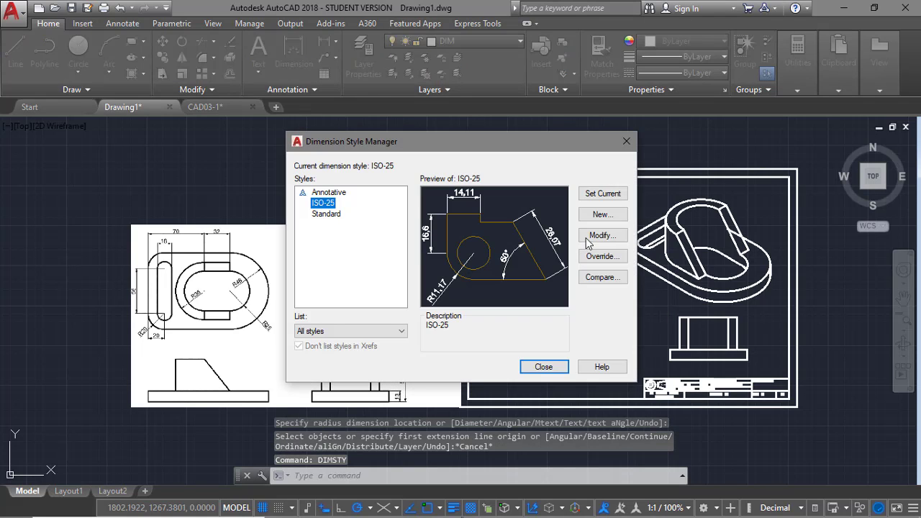
pyautogui.click(586, 238)
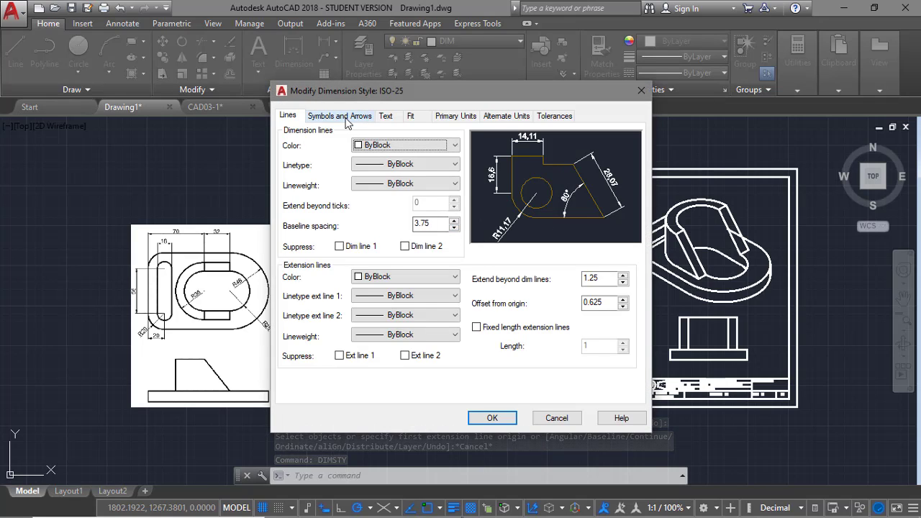
pyautogui.click(344, 117)
pyautogui.click(386, 116)
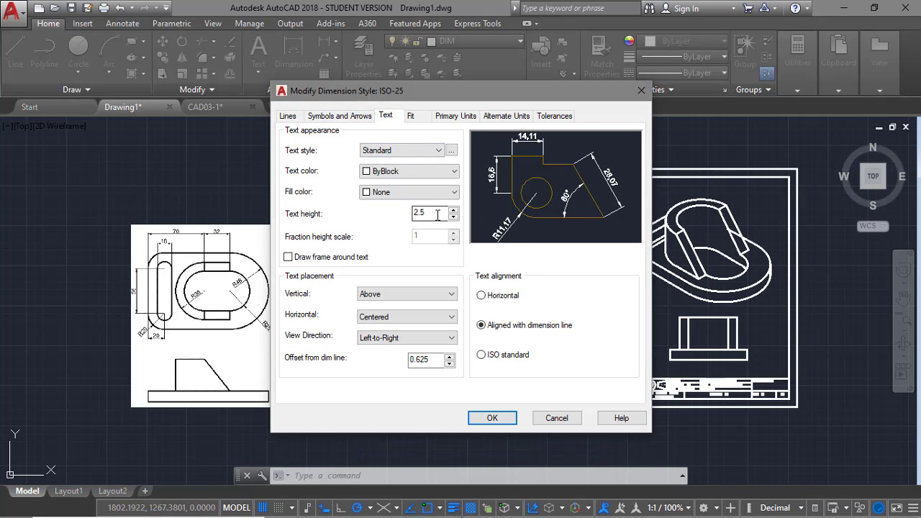
pyautogui.moveTo(437, 214); pyautogui.dragTo(368, 209)
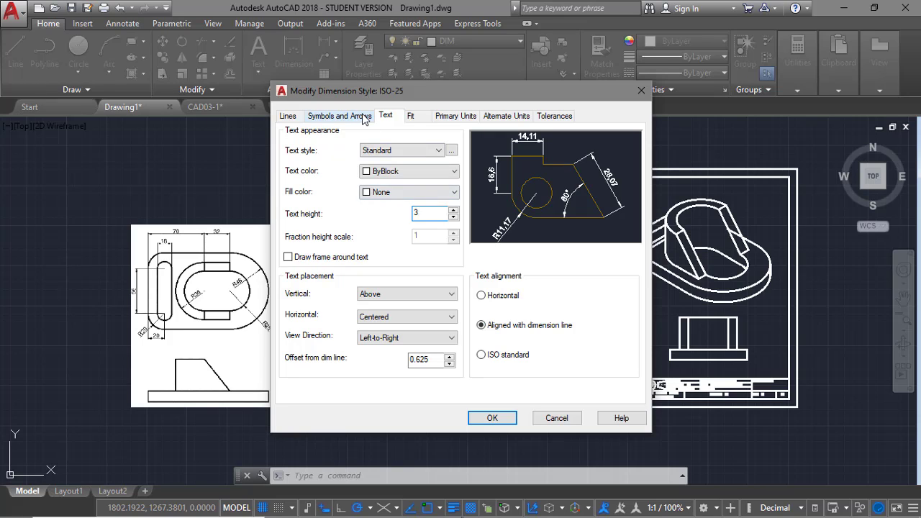
# Set the extension lines' offset from origin to 1, apply the ISO-25 style changes and close the dimension style manager.
pyautogui.click(338, 115)
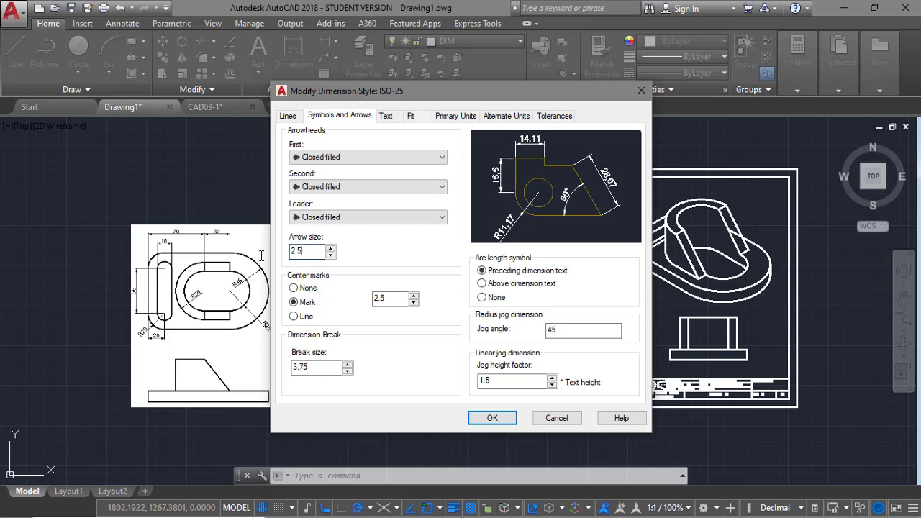
pyautogui.moveTo(261, 255); pyautogui.dragTo(258, 256)
pyautogui.click(293, 117)
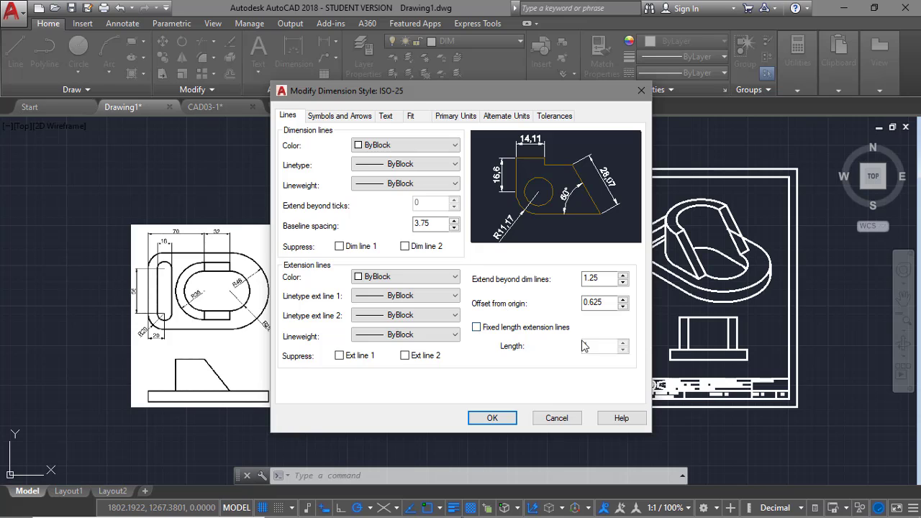
pyautogui.moveTo(605, 303); pyautogui.dragTo(550, 304)
pyautogui.press('Tab')
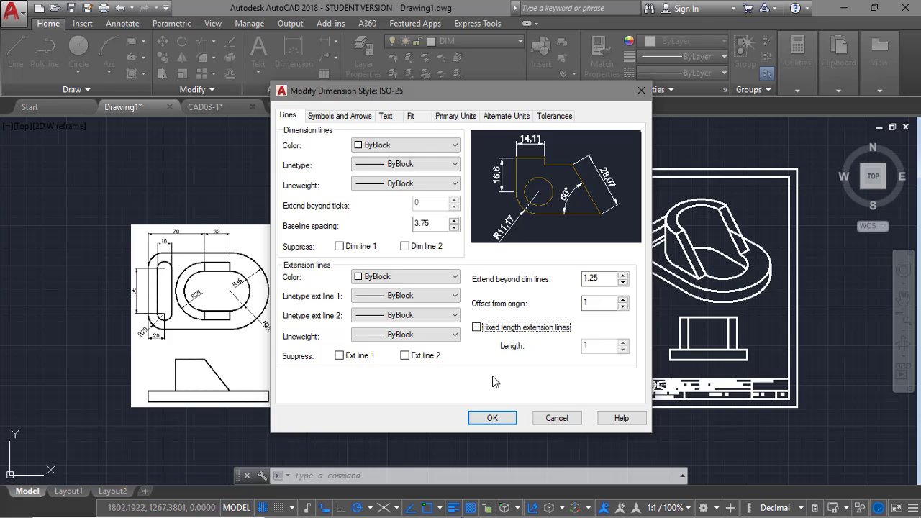
pyautogui.click(485, 425)
pyautogui.click(536, 367)
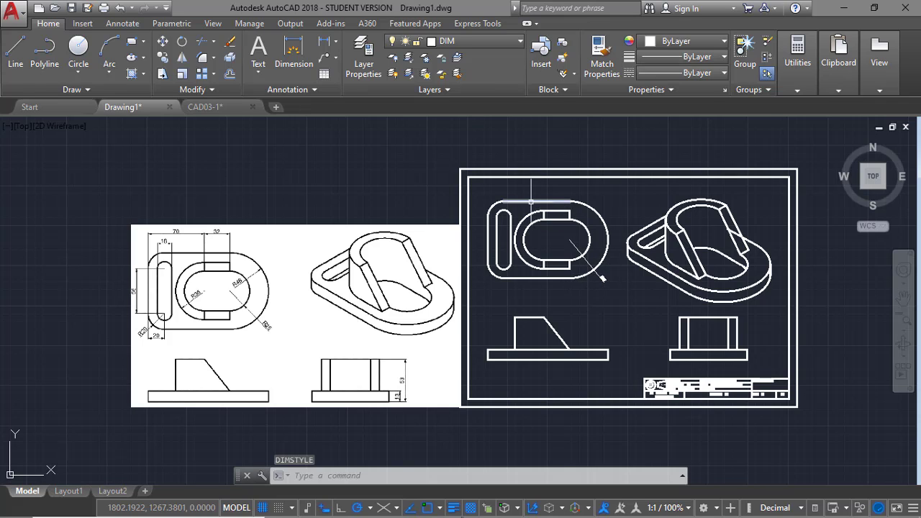
# Add a radius dimension to the plate's right outer arc in the top view, placing it outside the plate at the upper right.
pyautogui.write('z')
pyautogui.press('Return')
pyautogui.write('w')
pyautogui.press('Return')
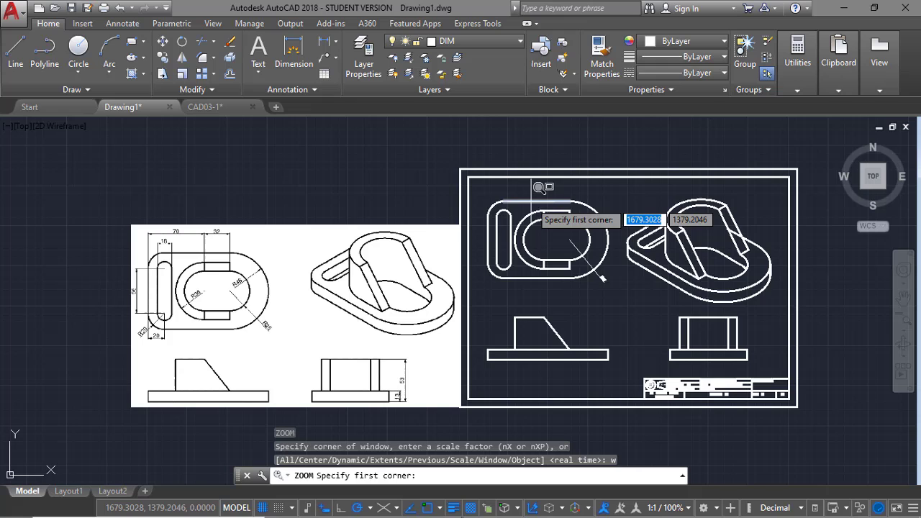
pyautogui.click(468, 173)
pyautogui.click(612, 299)
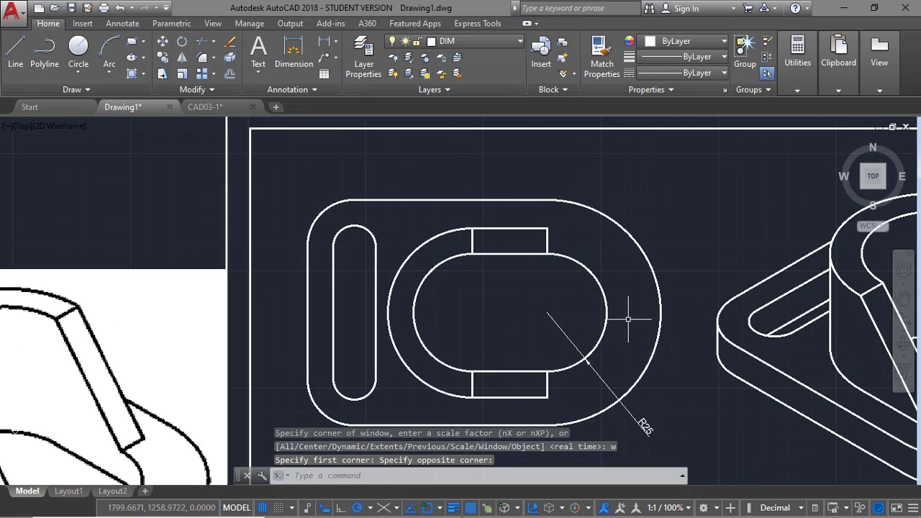
pyautogui.click(293, 51)
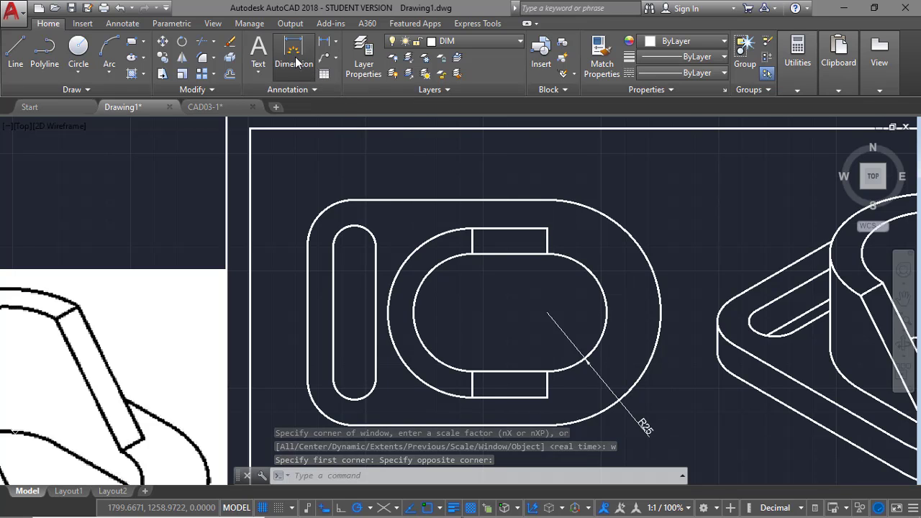
pyautogui.click(615, 241)
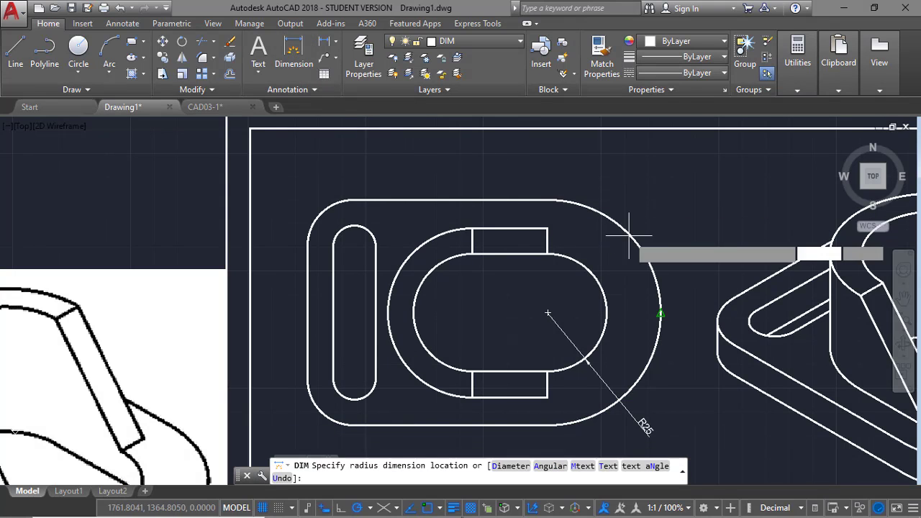
pyautogui.click(661, 209)
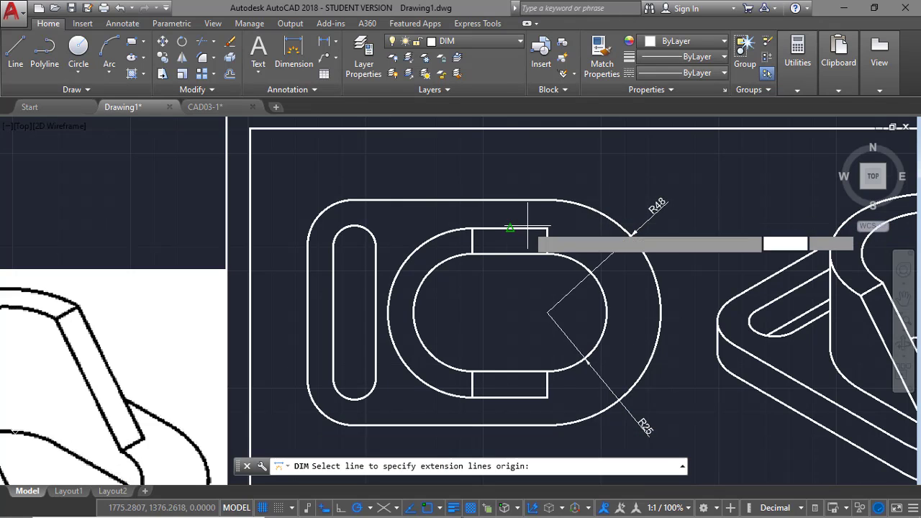
# Dimension the upper small rectangle's width above the plate and the upright's left outer arc radius, with its text inside the opening.
pyautogui.click(511, 228)
pyautogui.click(542, 172)
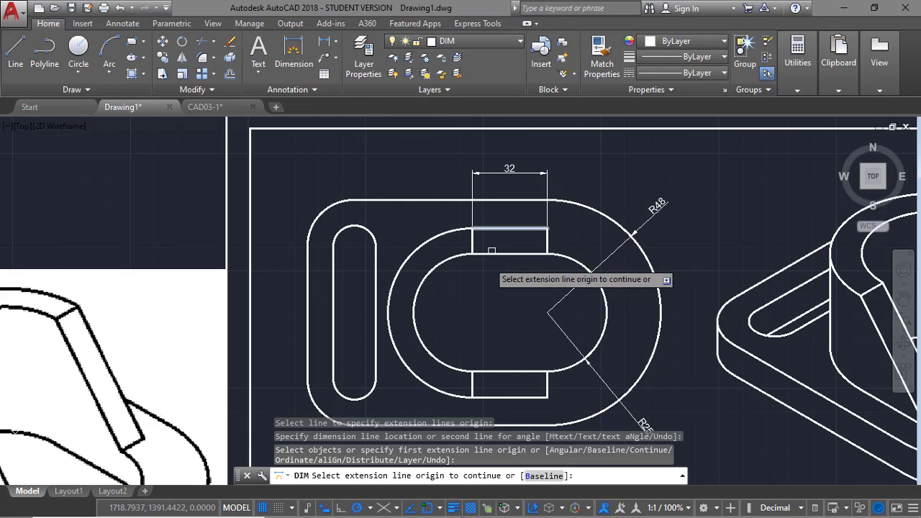
pyautogui.click(416, 373)
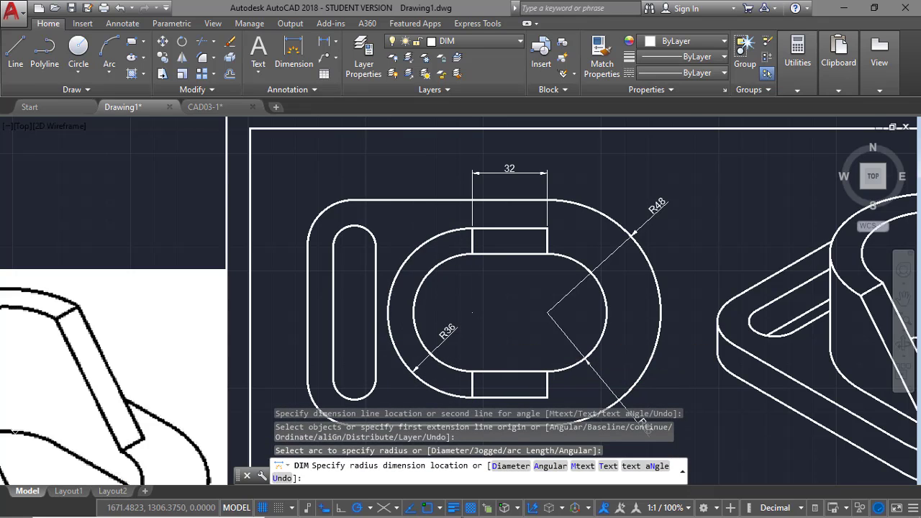
pyautogui.click(451, 333)
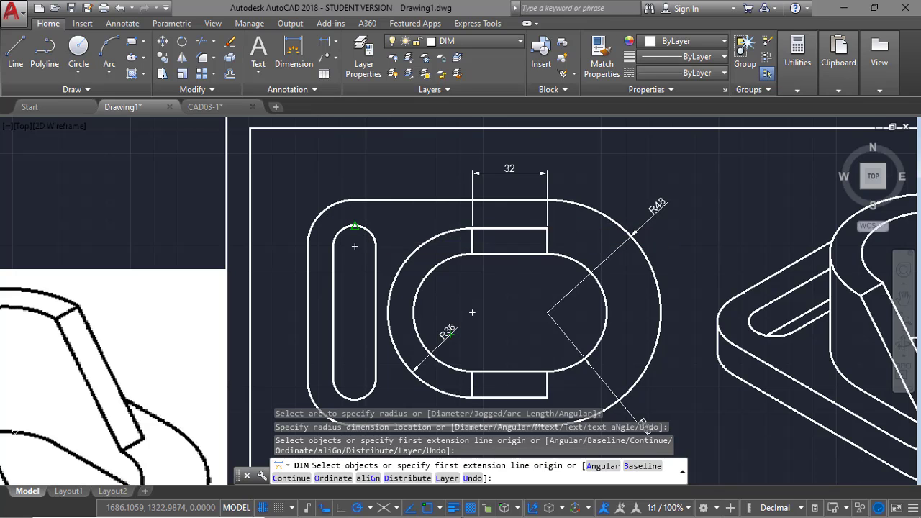
pyautogui.click(349, 229)
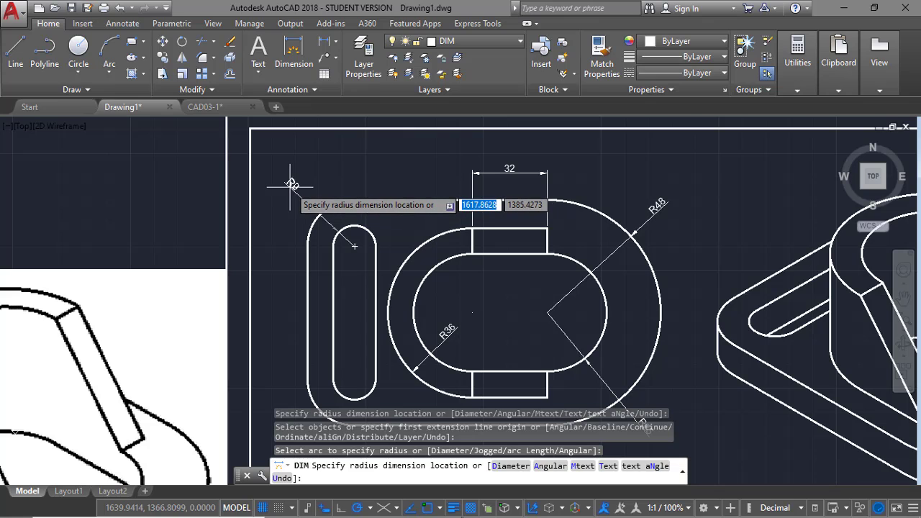
pyautogui.press('Escape')
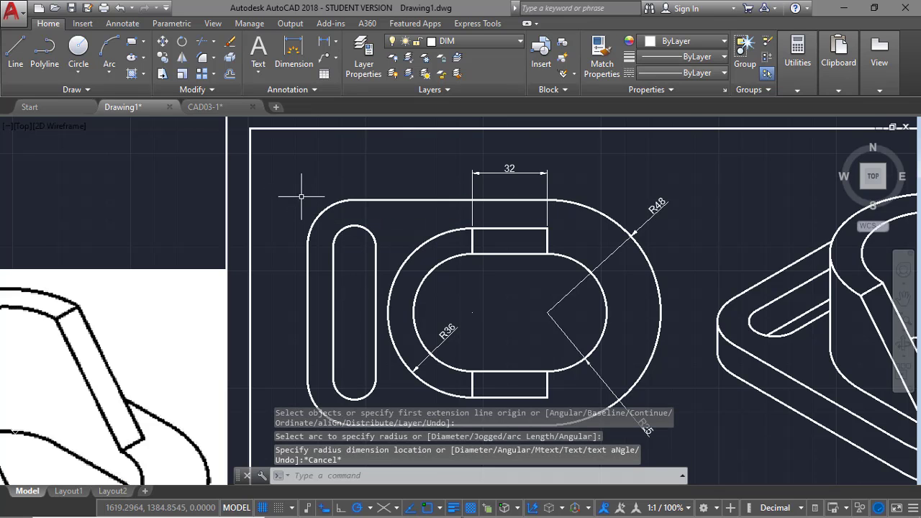
# Dimension the slot's width between the ends of its upper arc, placing the dimension line above the plate.
pyautogui.click(293, 52)
pyautogui.press('Return')
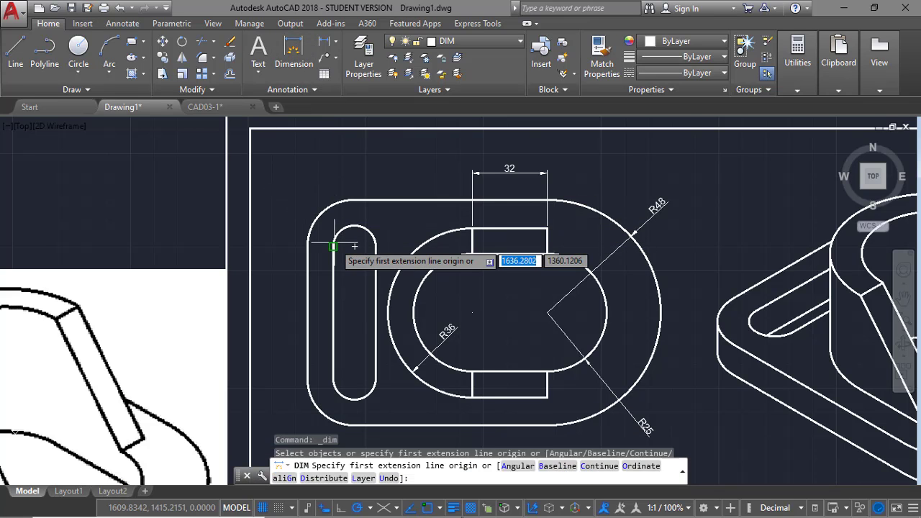
pyautogui.click(333, 245)
pyautogui.click(375, 245)
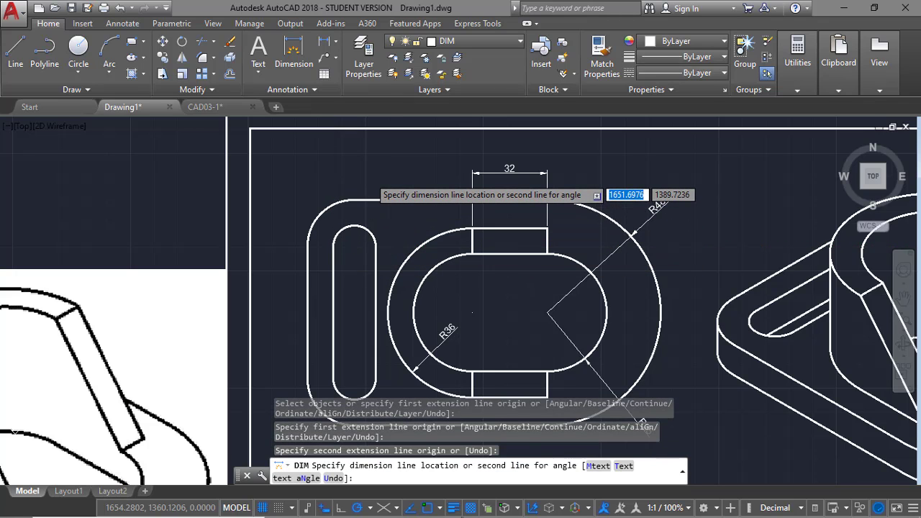
pyautogui.click(369, 174)
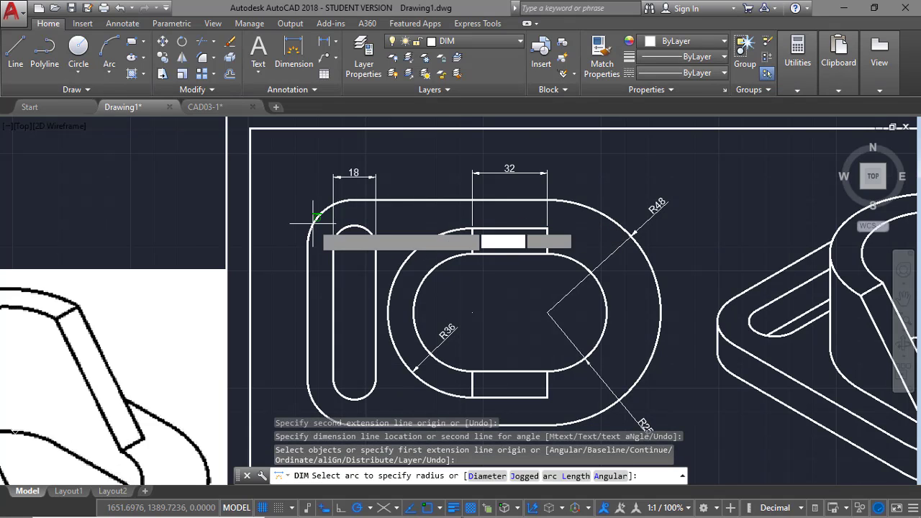
# Add a radius dimension to the plate's upper-left corner, placing its text outside the corner.
pyautogui.click(313, 222)
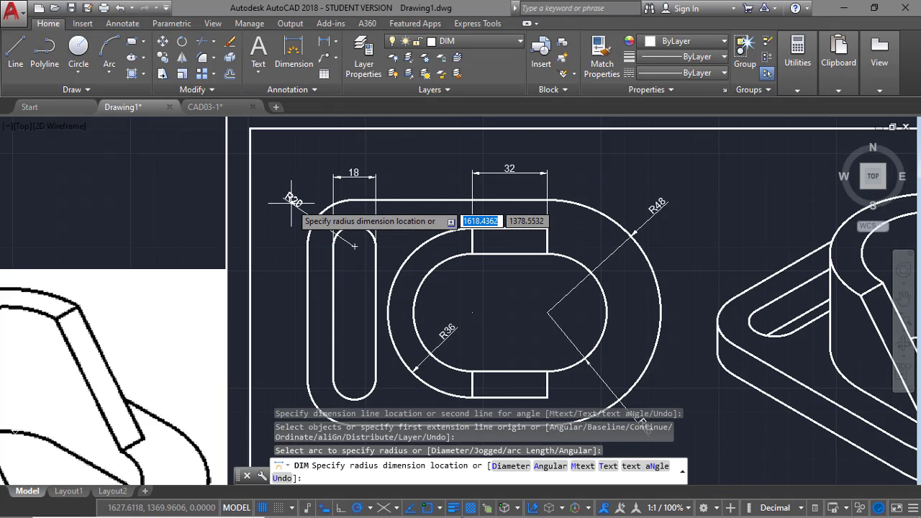
pyautogui.click(295, 198)
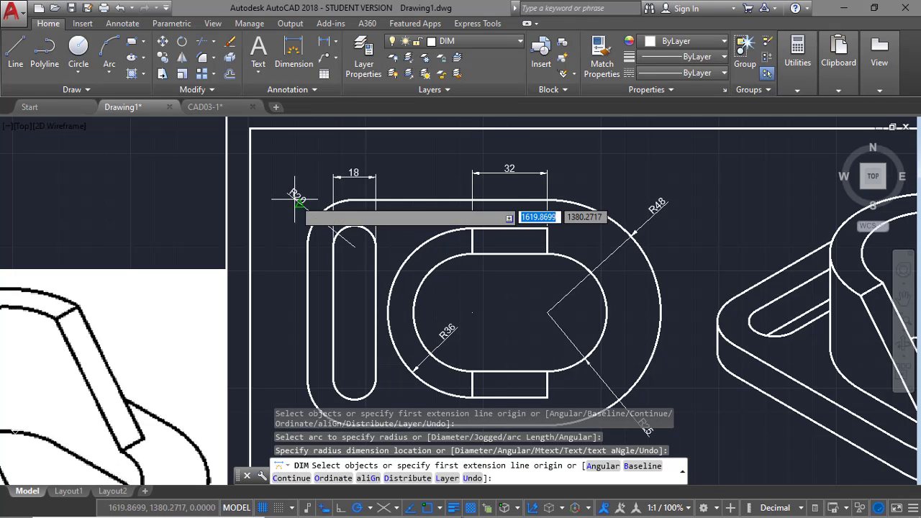
pyautogui.press('Escape')
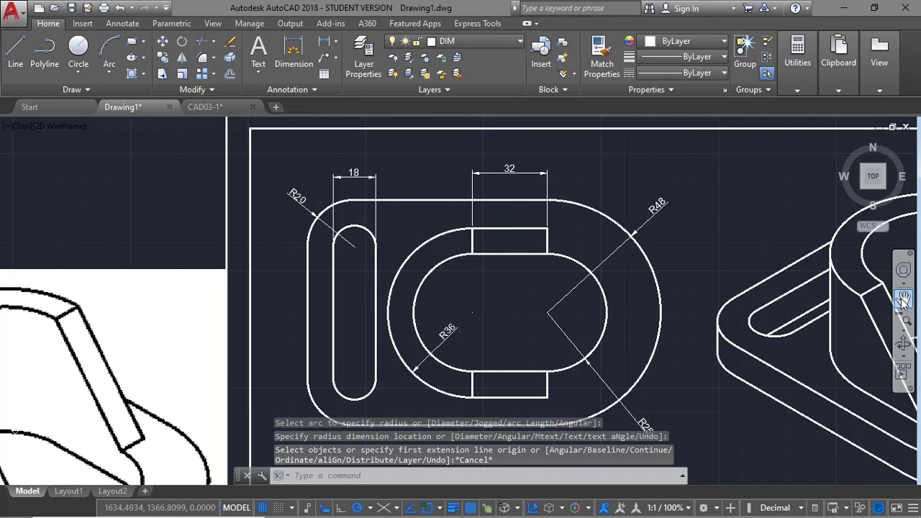
# Compare the top view's dimensions and their placement with the reference drawing, checking the corner radius dimension.
pyautogui.click(905, 299)
pyautogui.moveTo(415, 309)
pyautogui.mouseDown()
pyautogui.moveTo(526, 292)
pyautogui.moveTo(590, 267)
pyautogui.moveTo(607, 271)
pyautogui.moveTo(571, 288)
pyautogui.moveTo(609, 291)
pyautogui.moveTo(656, 313)
pyautogui.mouseUp()
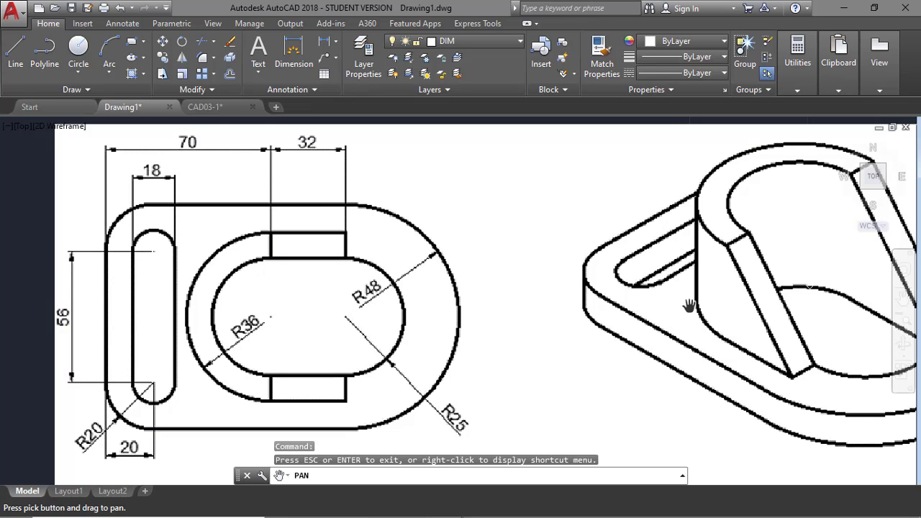
pyautogui.moveTo(689, 306)
pyautogui.mouseDown()
pyautogui.moveTo(504, 316)
pyautogui.moveTo(405, 346)
pyautogui.moveTo(487, 341)
pyautogui.moveTo(457, 331)
pyautogui.mouseUp()
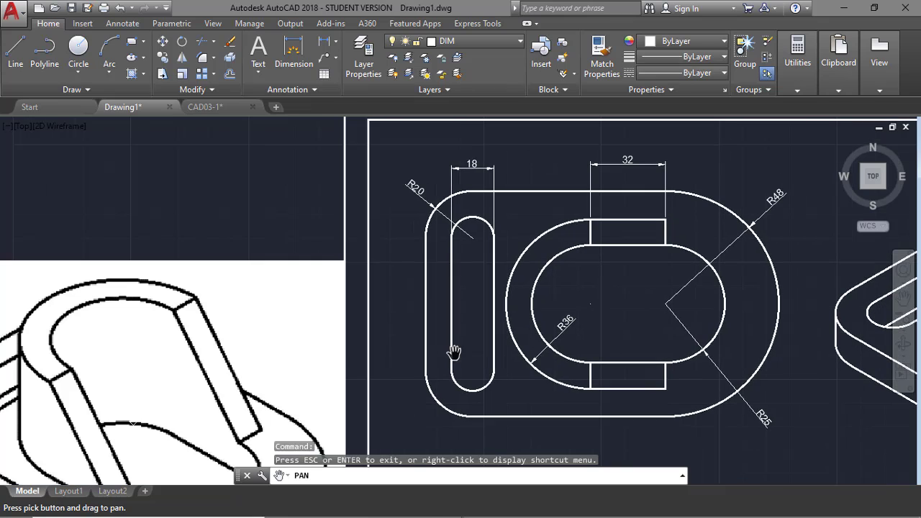
pyautogui.press('Escape')
pyautogui.click(417, 191)
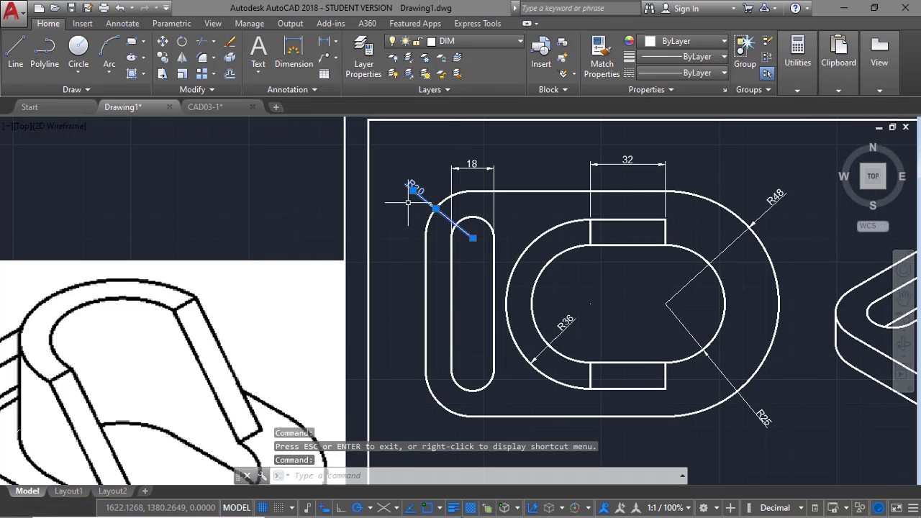
pyautogui.press('Escape')
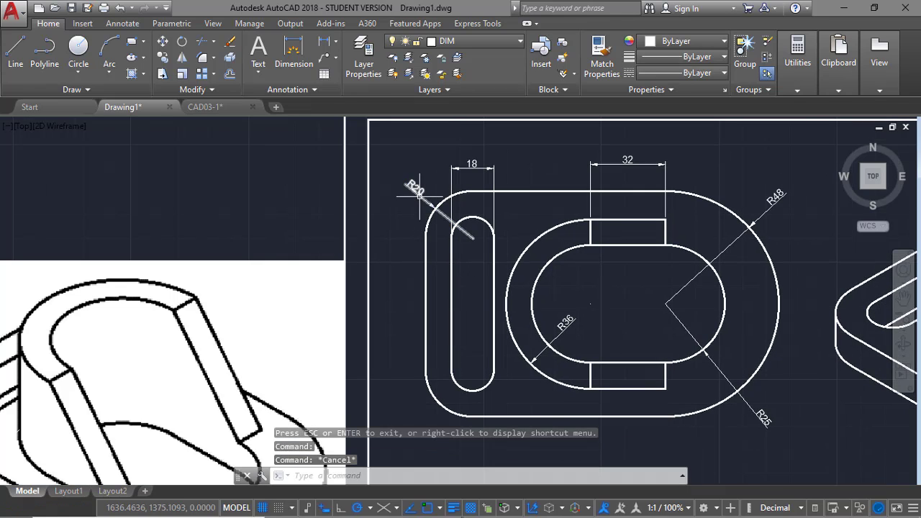
pyautogui.click(419, 191)
pyautogui.press('Escape')
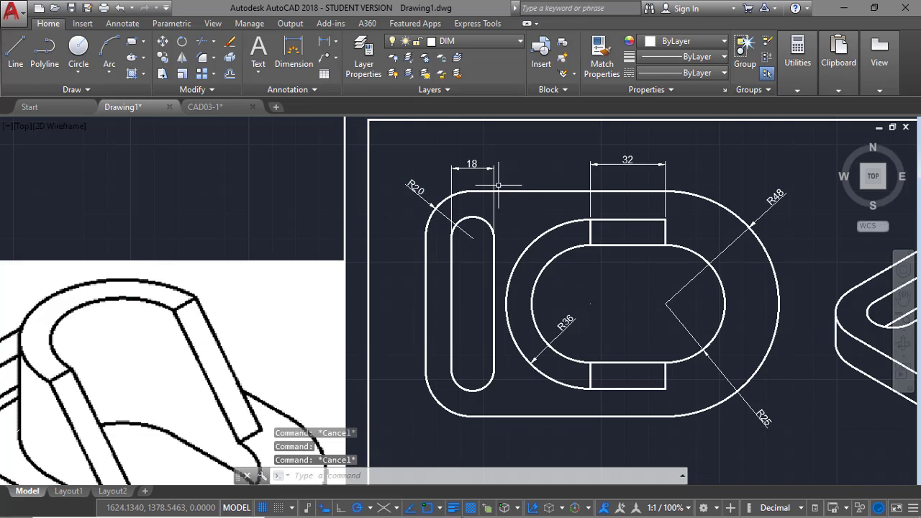
# Move the slot's width dimension closer to the plate and raise the small rectangle's width dimension farther above it.
pyautogui.click(473, 166)
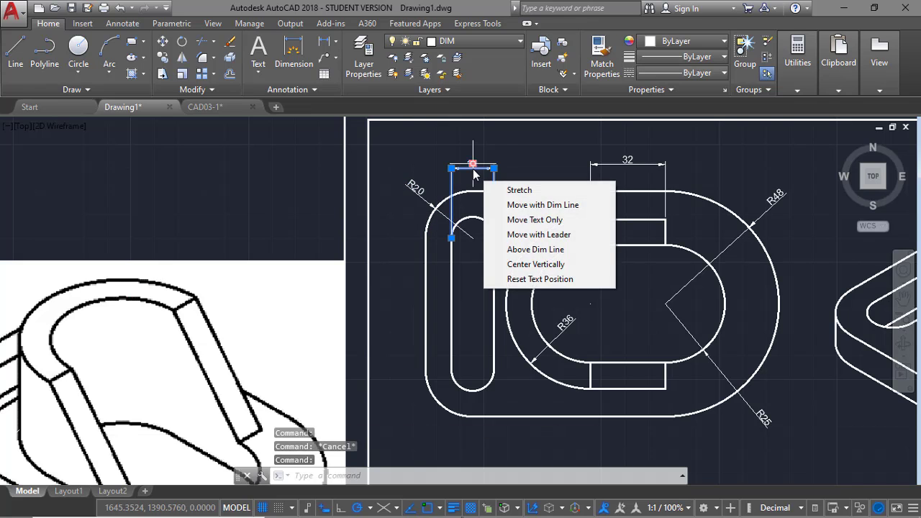
pyautogui.click(472, 165)
pyautogui.click(473, 176)
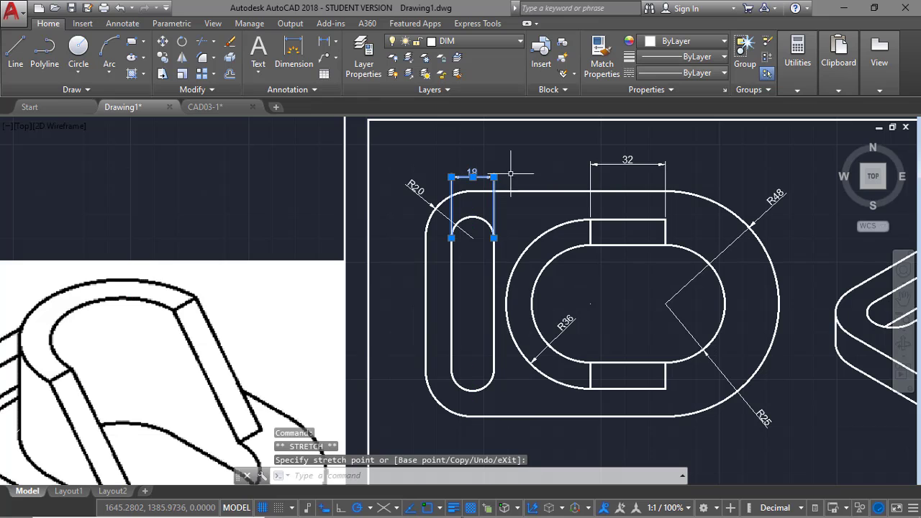
pyautogui.click(627, 159)
pyautogui.click(628, 158)
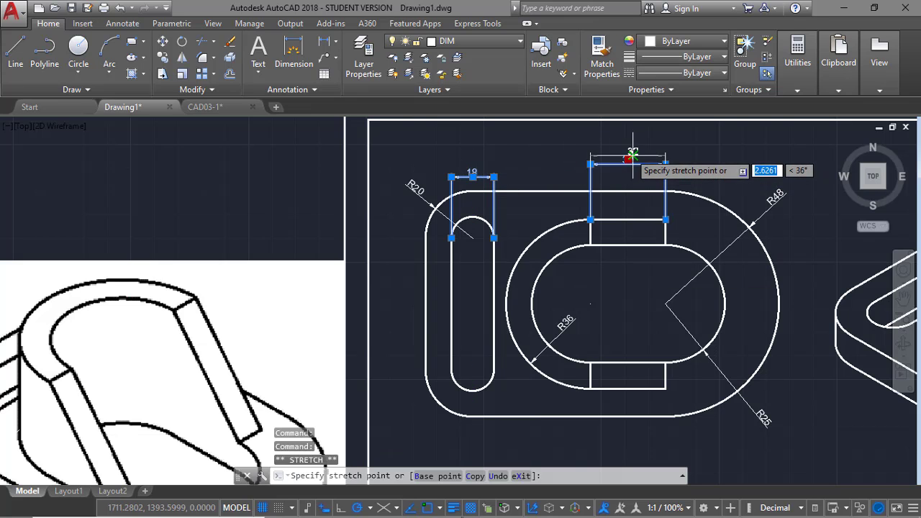
pyautogui.press('Escape')
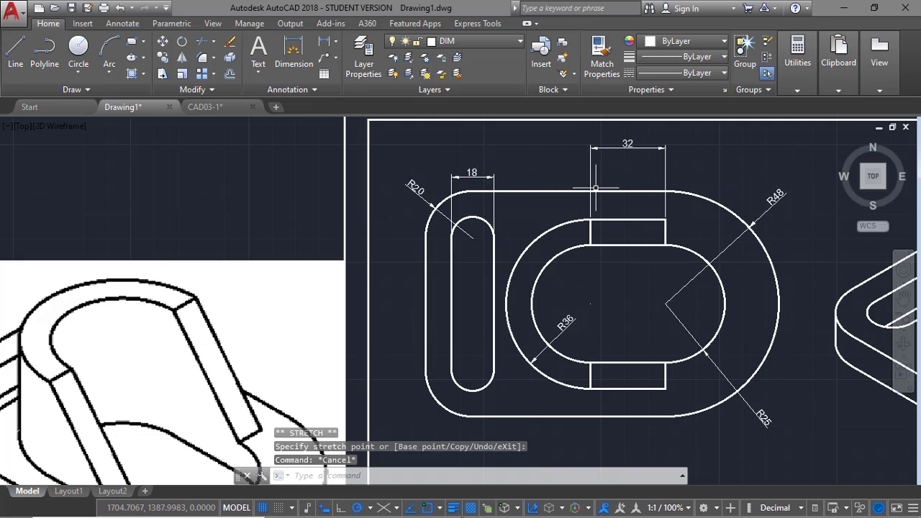
# Dimension the horizontal distance from the plate's left edge to the small rectangle's left end, aligned with the rectangle's width dimension.
pyautogui.click(293, 50)
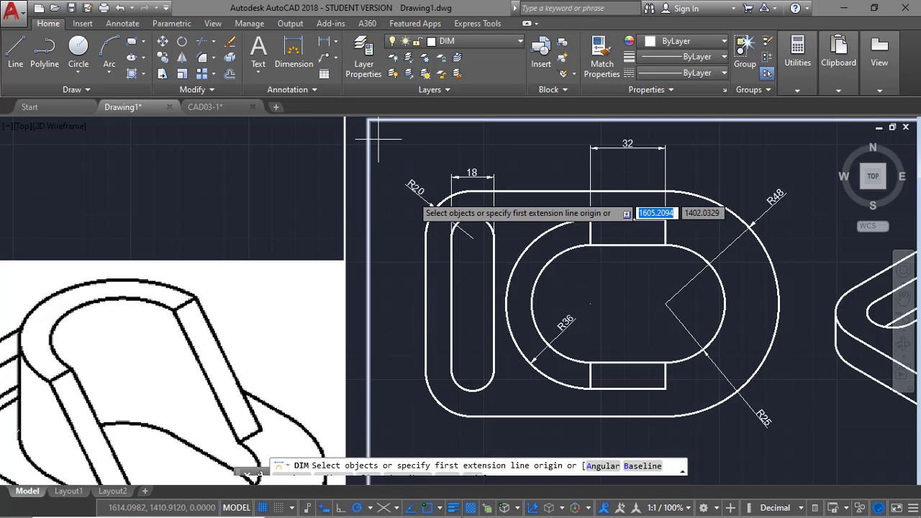
pyautogui.click(472, 237)
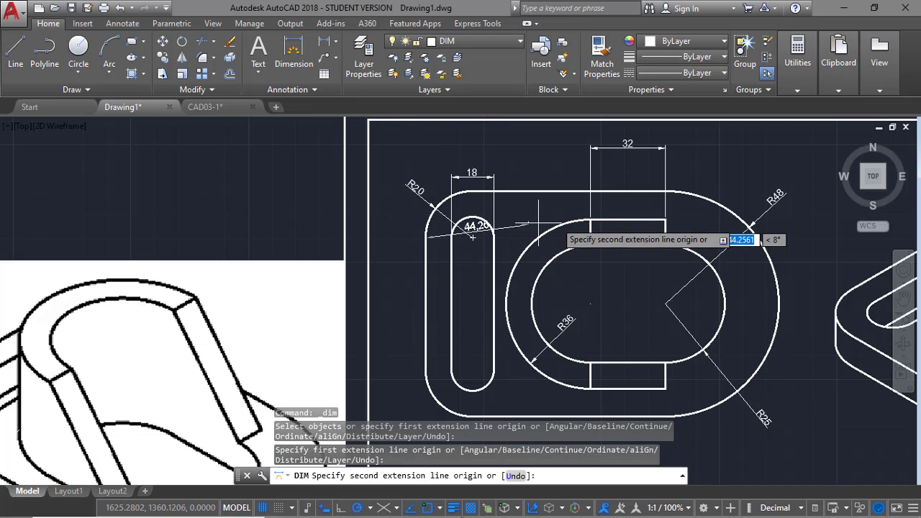
pyautogui.click(590, 219)
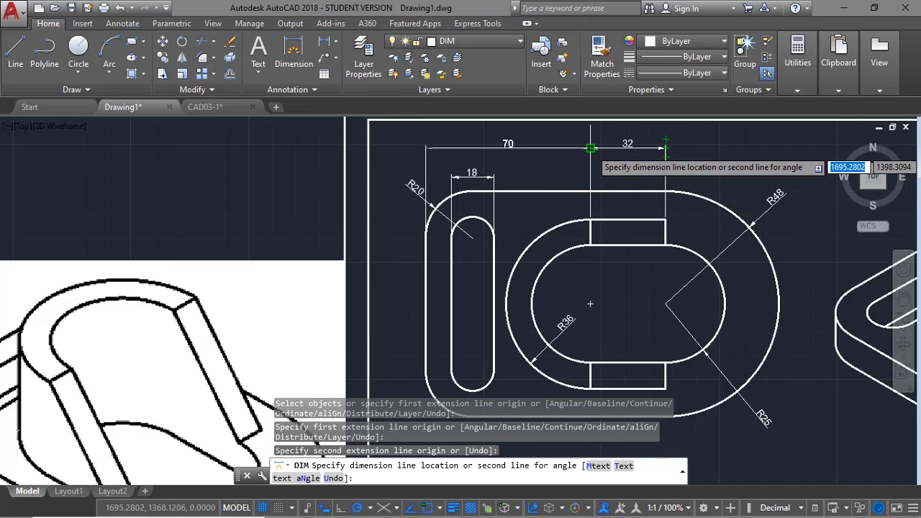
pyautogui.click(594, 148)
pyautogui.press('Escape')
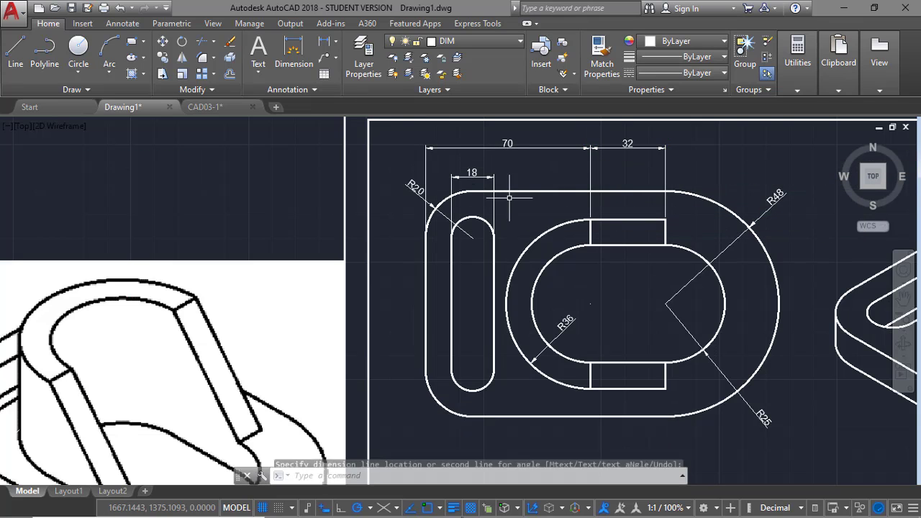
# Raise the slot's width dimension slightly so it sits between the plate and the upper dimension row.
pyautogui.click(473, 177)
pyautogui.click(472, 175)
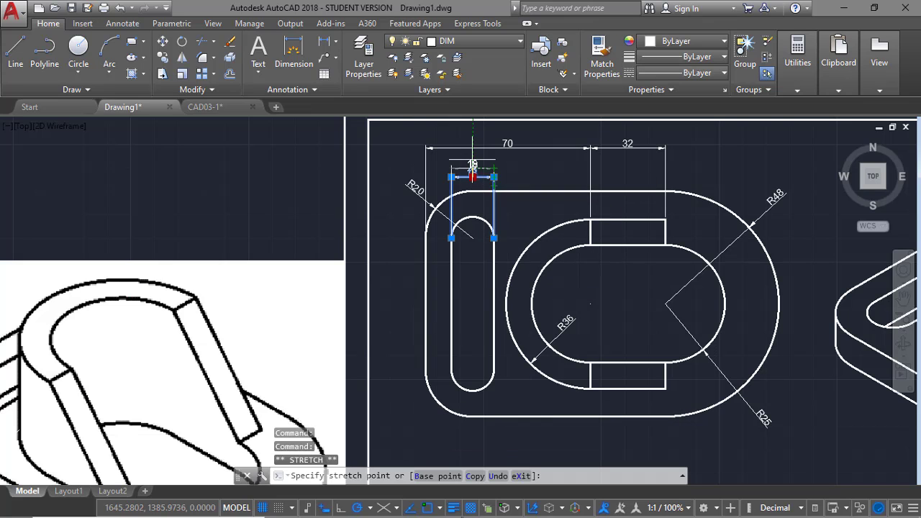
pyautogui.click(472, 167)
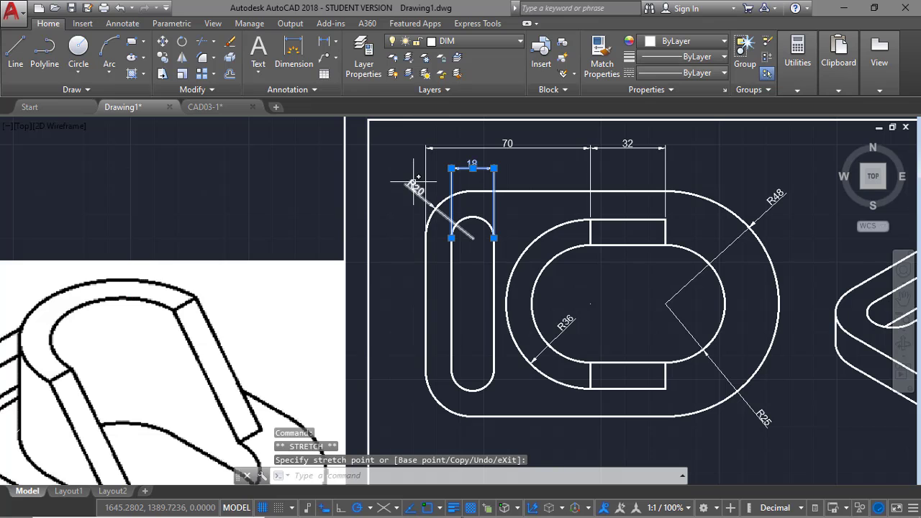
# Move the R20 corner radius text farther outward, clear of the plate's upper-left corner.
pyautogui.click(414, 184)
pyautogui.click(411, 188)
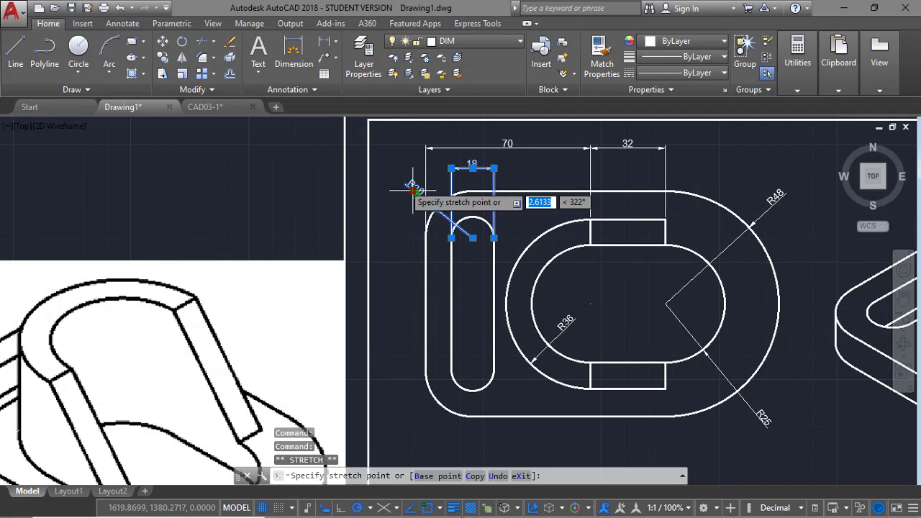
pyautogui.click(398, 180)
pyautogui.press('Escape')
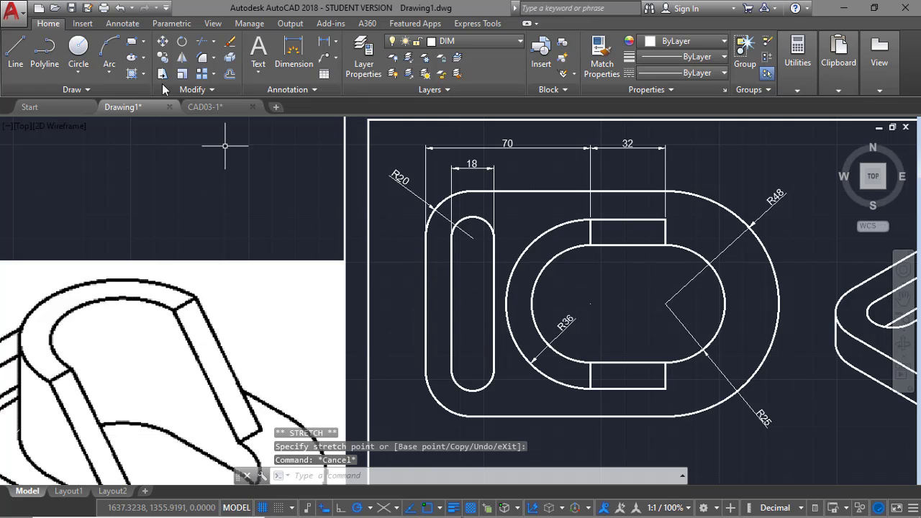
pyautogui.click(294, 50)
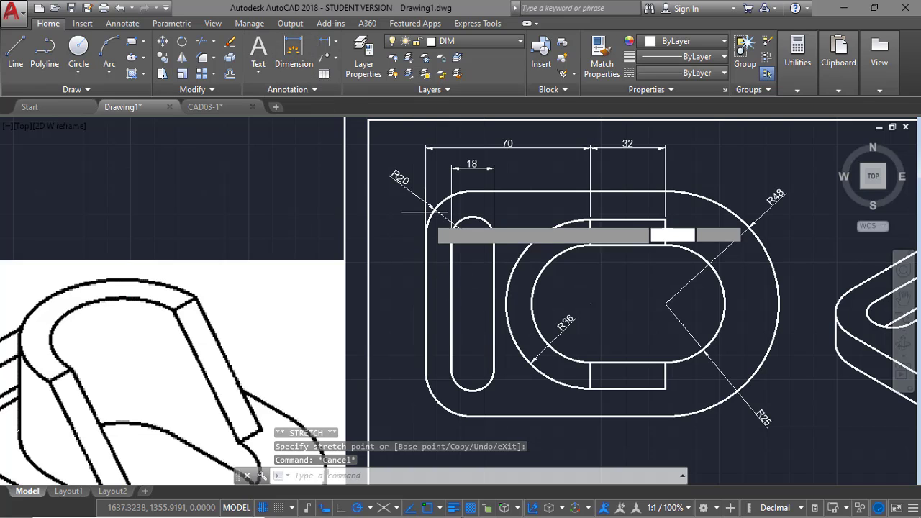
pyautogui.click(473, 238)
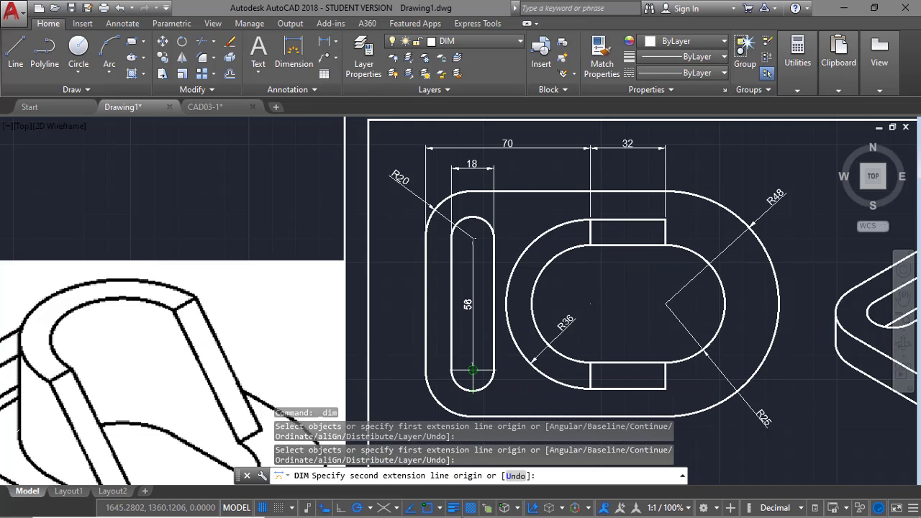
pyautogui.press('Escape')
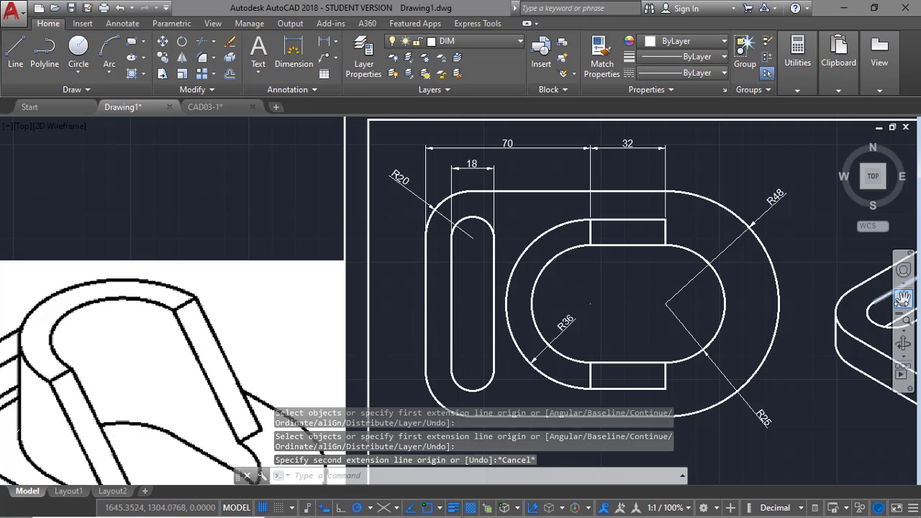
# Dimension the vertical distance between the slot's two arc centers, placing the dimension just left of the plate.
pyautogui.click(902, 298)
pyautogui.moveTo(240, 332); pyautogui.dragTo(711, 220)
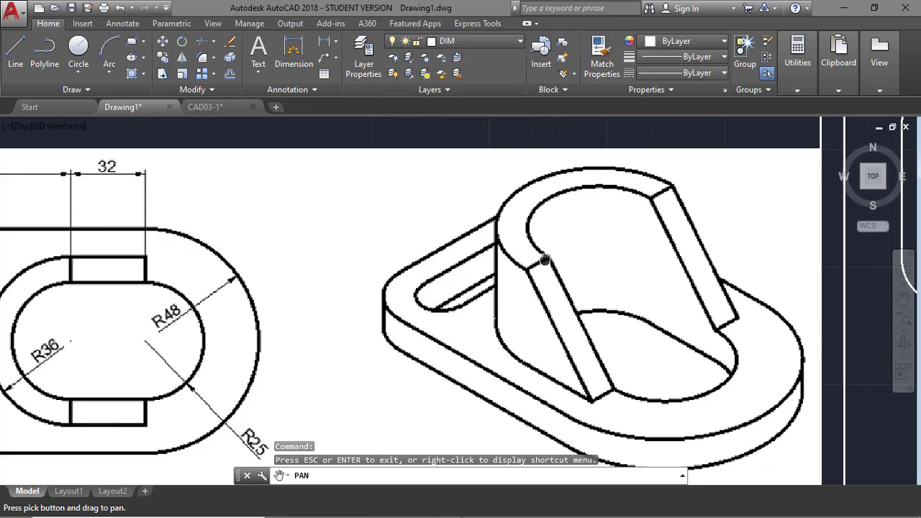
pyautogui.moveTo(545, 260); pyautogui.dragTo(688, 252)
pyautogui.moveTo(594, 272)
pyautogui.mouseDown()
pyautogui.moveTo(622, 272)
pyautogui.moveTo(335, 305)
pyautogui.mouseUp()
pyautogui.moveTo(576, 300); pyautogui.dragTo(312, 354)
pyautogui.moveTo(525, 291); pyautogui.dragTo(422, 332)
pyautogui.press('Escape')
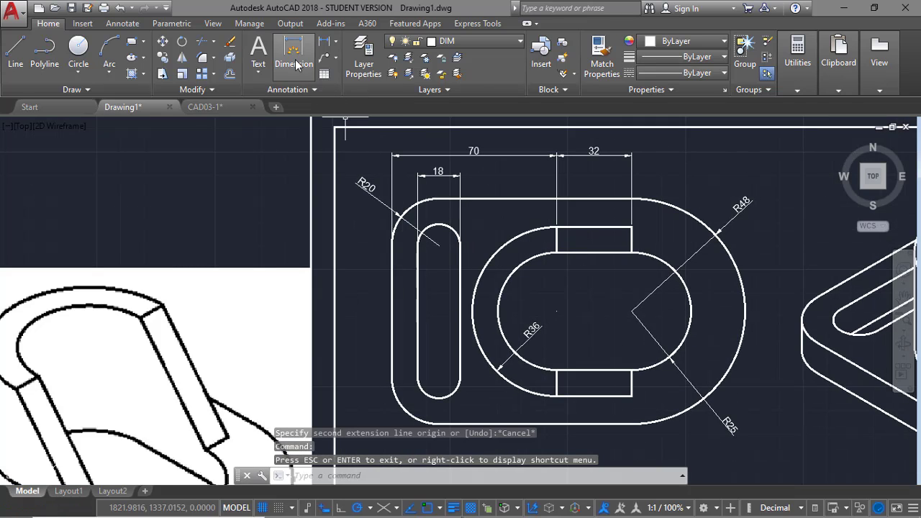
pyautogui.press('Return')
pyautogui.click(439, 244)
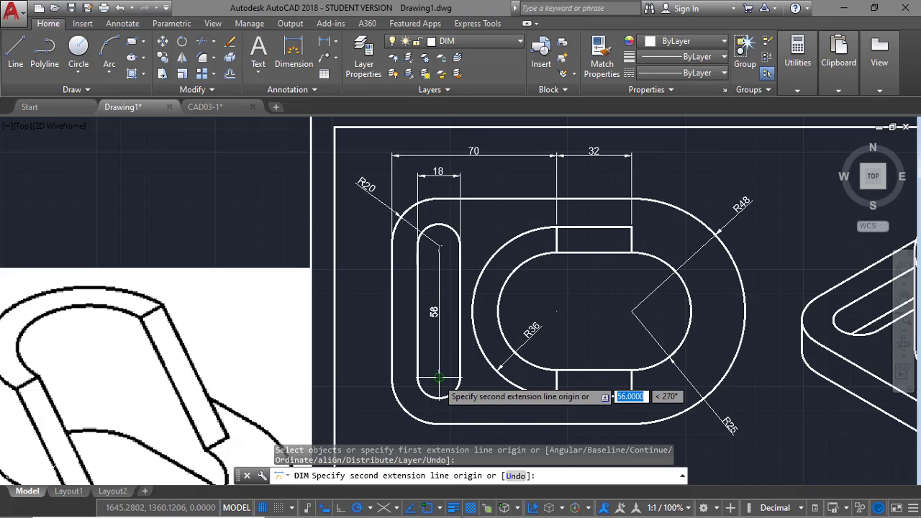
pyautogui.click(438, 379)
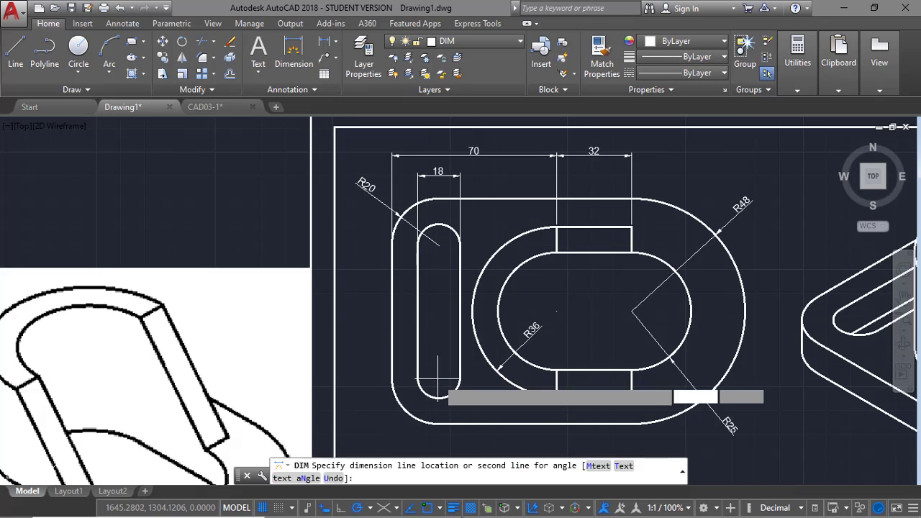
pyautogui.click(368, 311)
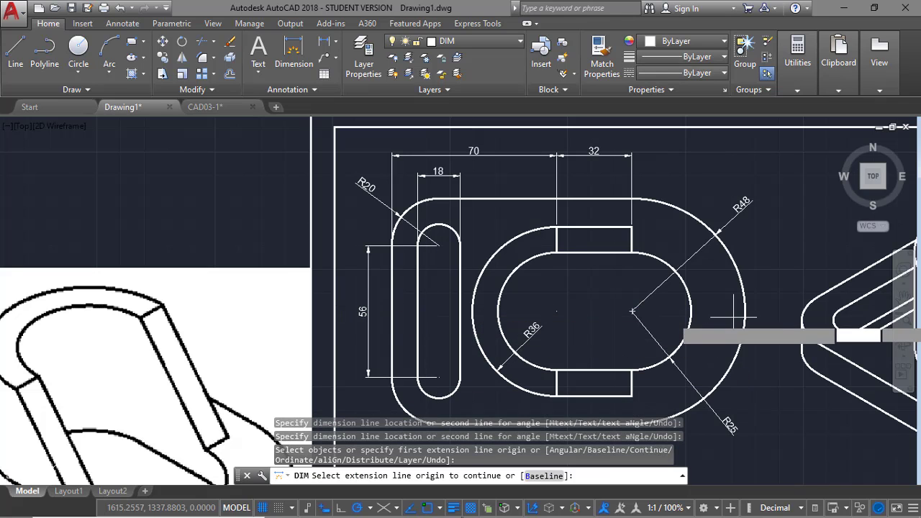
# Dimension the horizontal distance from the plate's left edge to the slot's lower arc center, placing it below the plate.
pyautogui.click(904, 296)
pyautogui.moveTo(604, 331)
pyautogui.mouseDown()
pyautogui.moveTo(582, 227)
pyautogui.moveTo(575, 259)
pyautogui.mouseUp()
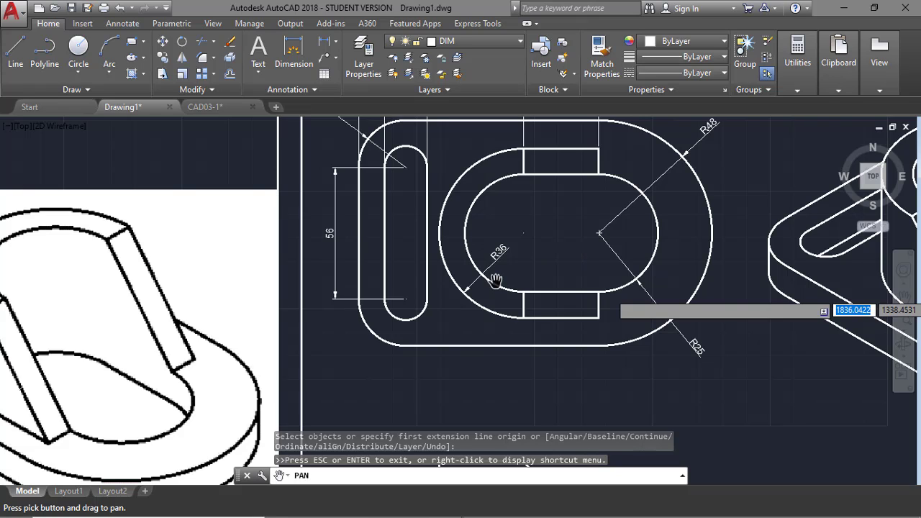
pyautogui.press('Escape')
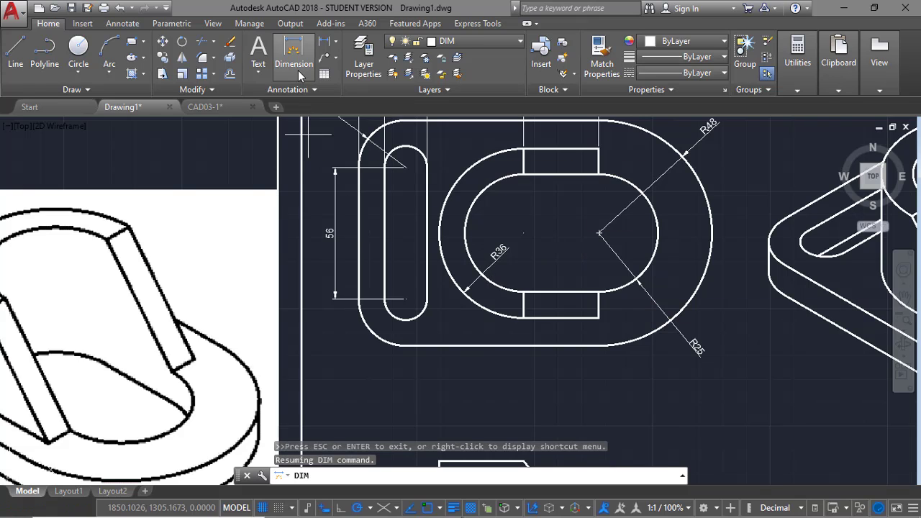
pyautogui.click(298, 71)
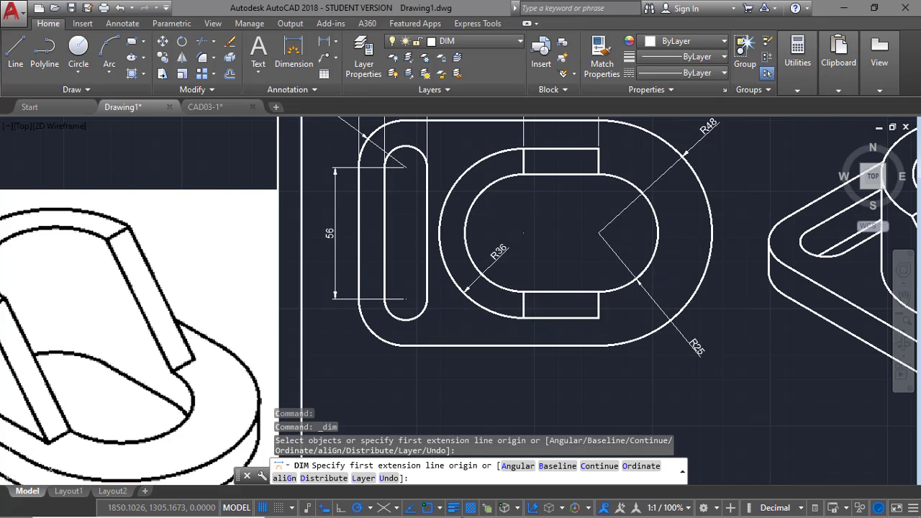
pyautogui.click(360, 300)
pyautogui.click(407, 301)
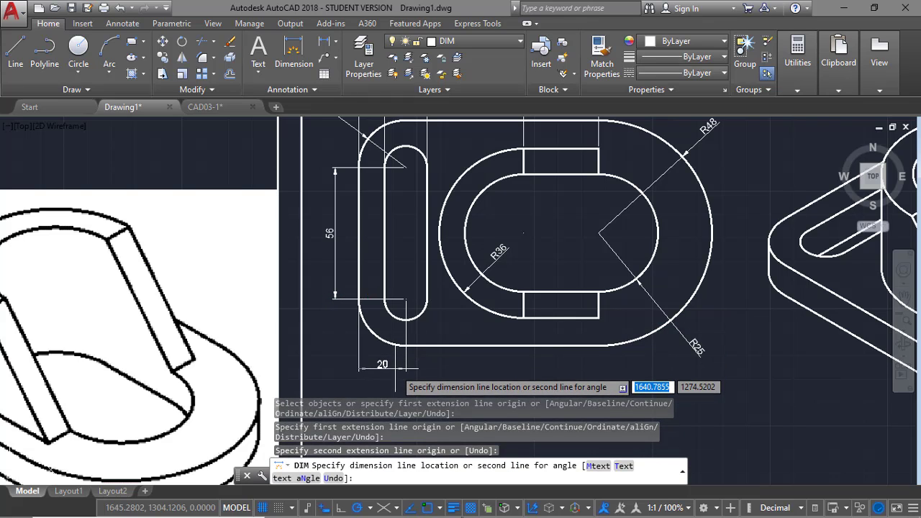
pyautogui.click(400, 367)
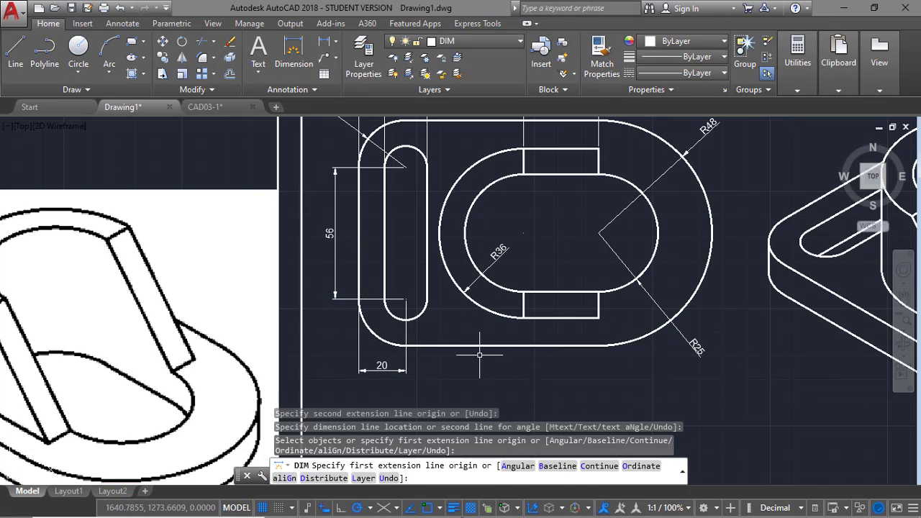
pyautogui.press('Escape')
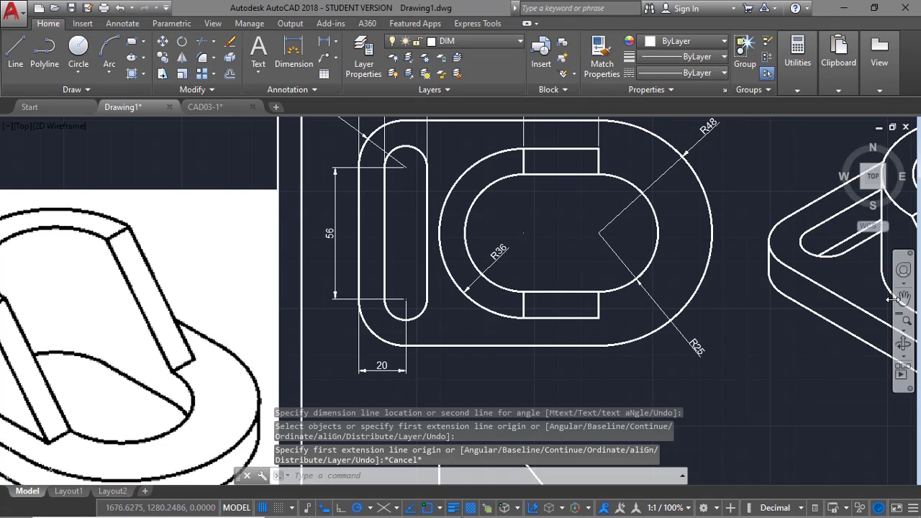
# Dimension the base plate's thickness in the side view, placing the dimension to the right of the plate.
pyautogui.write('z')
pyautogui.press('Return')
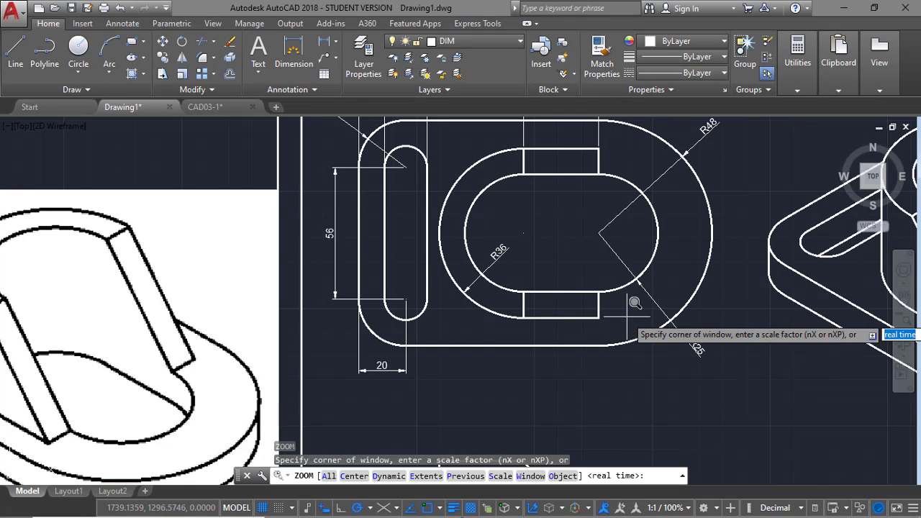
pyautogui.write('e')
pyautogui.press('Return')
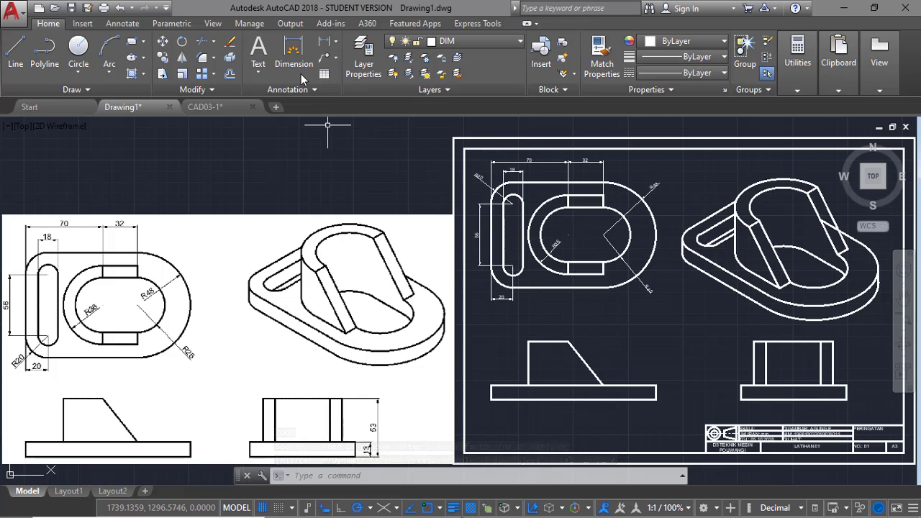
pyautogui.click(293, 54)
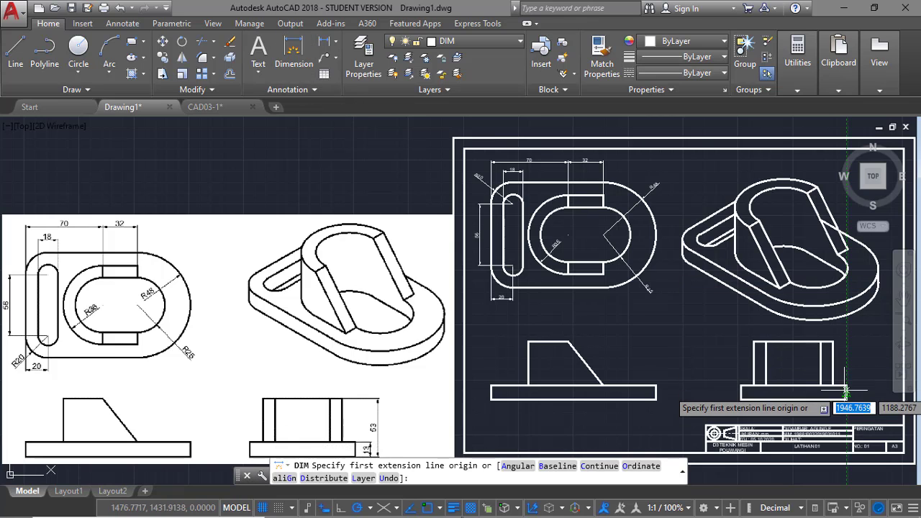
pyautogui.press('Escape')
pyautogui.press('Return')
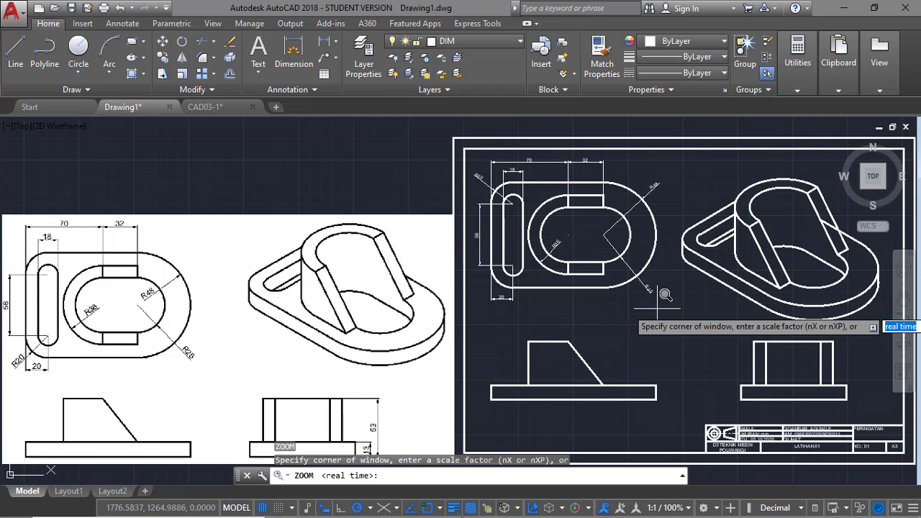
pyautogui.write('w')
pyautogui.press('Return')
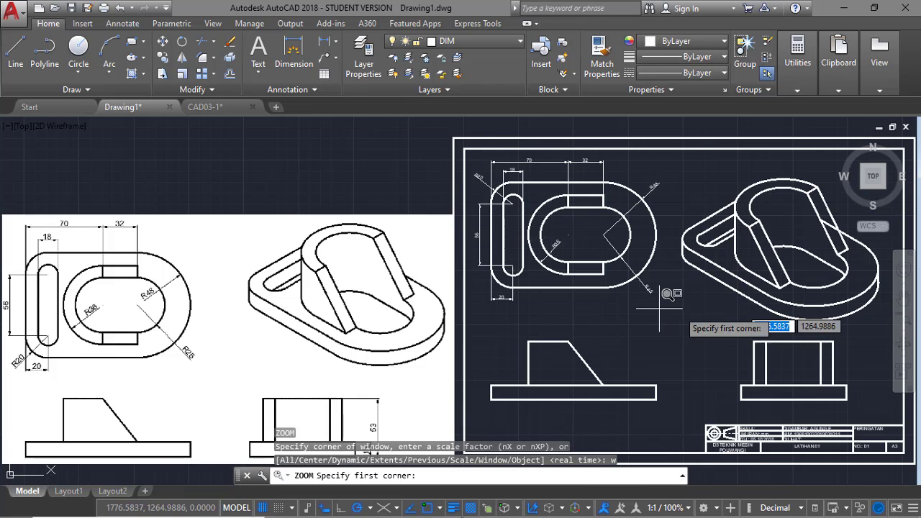
pyautogui.click(702, 314)
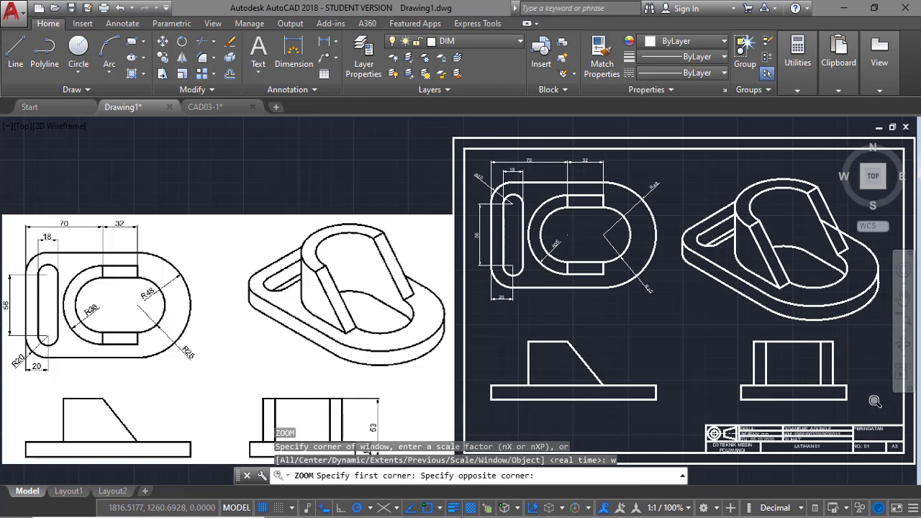
pyautogui.click(867, 415)
pyautogui.press('Escape')
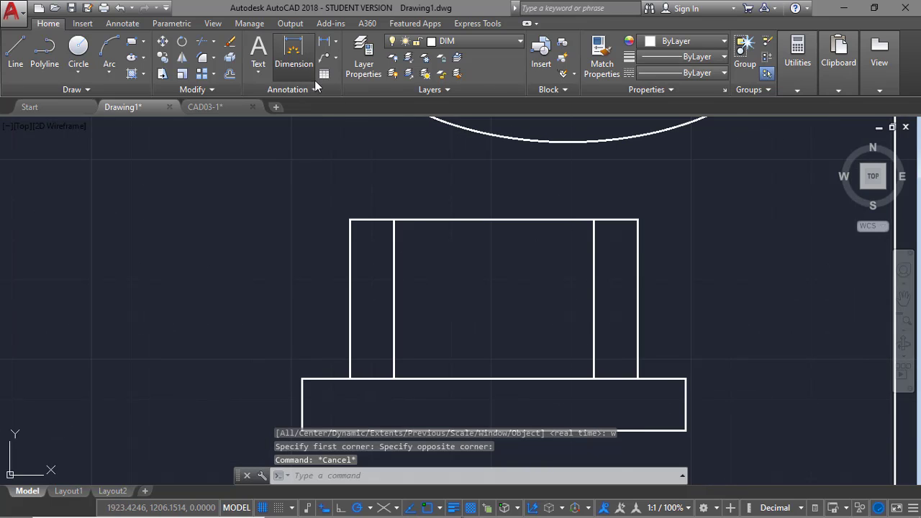
pyautogui.click(294, 52)
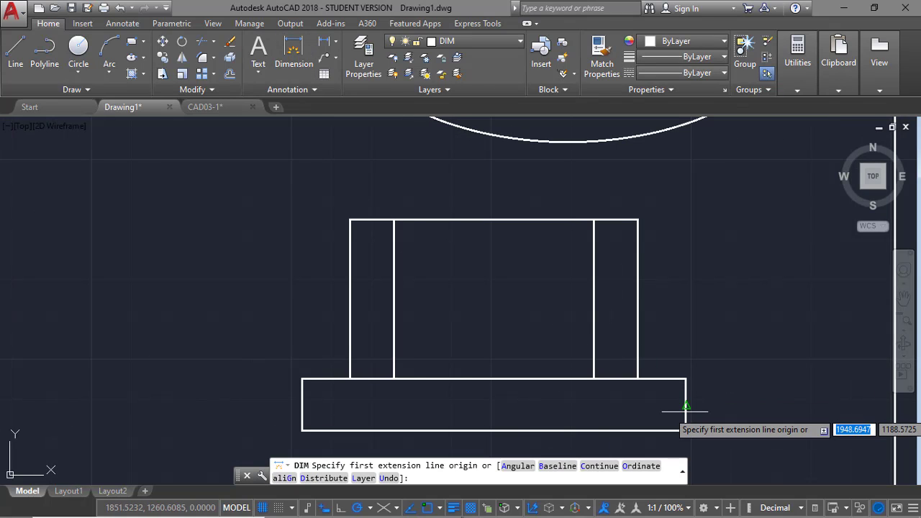
pyautogui.click(686, 430)
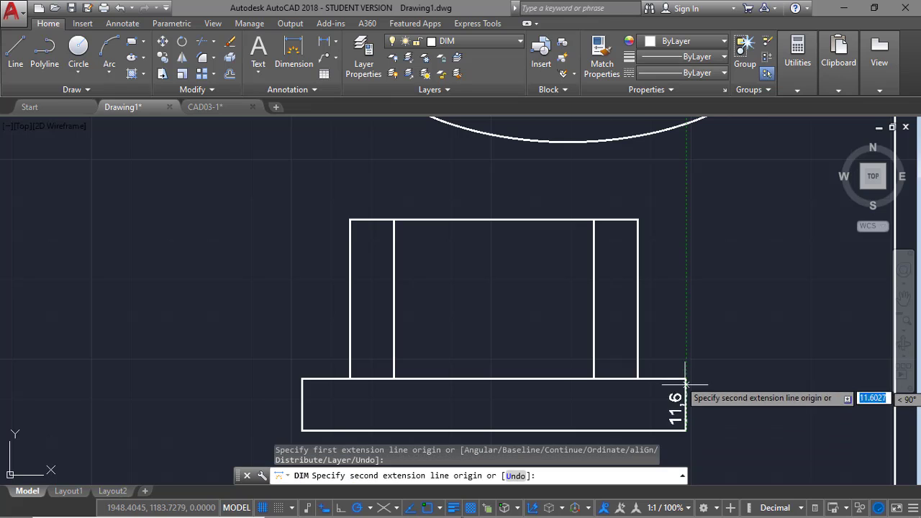
pyautogui.click(686, 378)
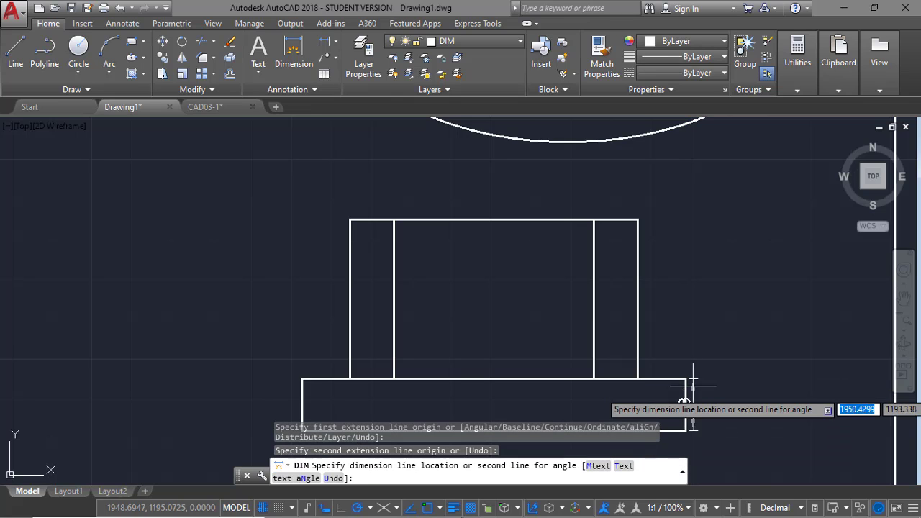
pyautogui.click(732, 403)
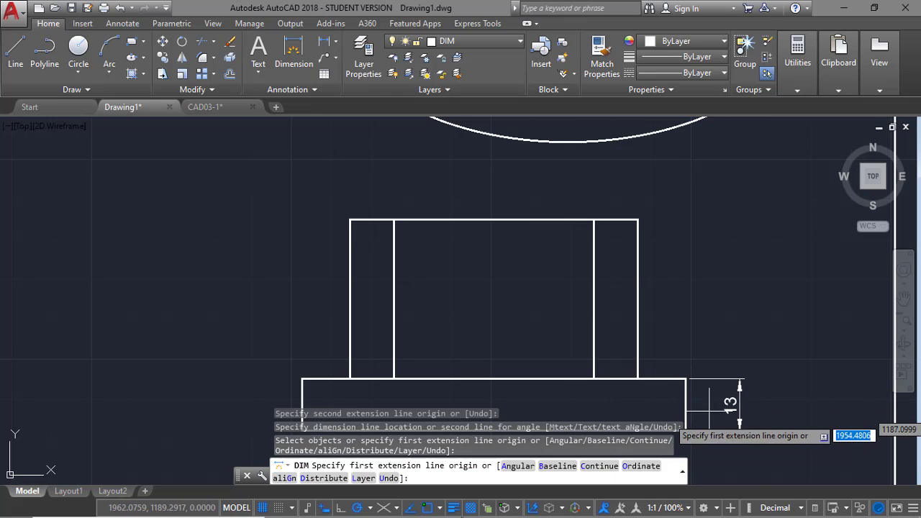
# Dimension the side view's overall height from the base's bottom edge to the upright's top, outside the thickness dimension.
pyautogui.click(686, 431)
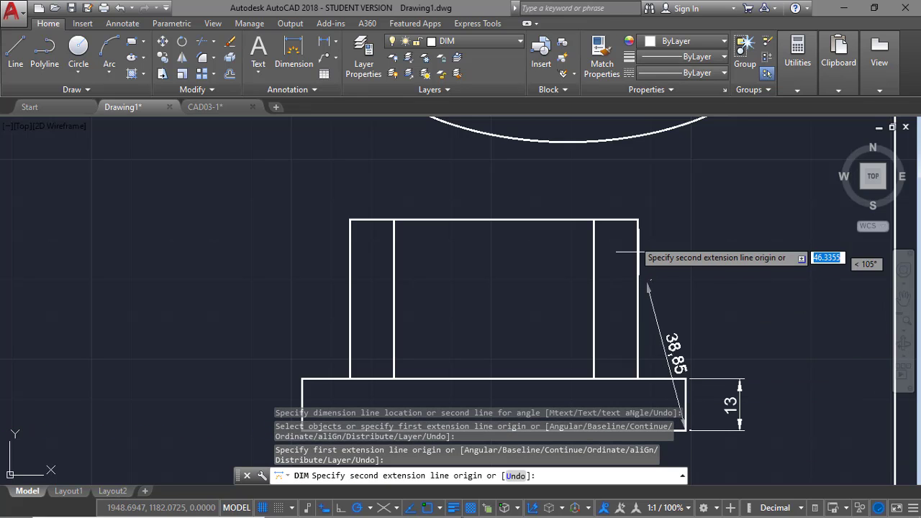
pyautogui.click(637, 219)
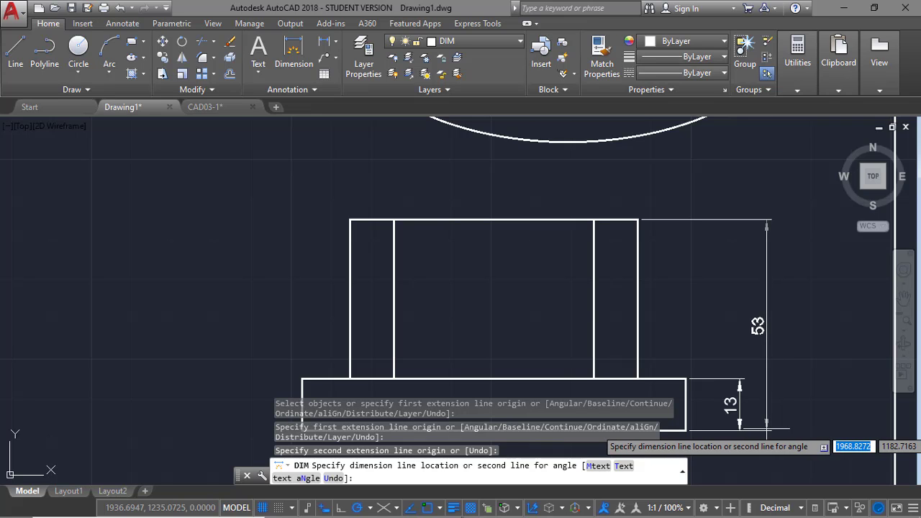
pyautogui.click(766, 431)
pyautogui.press('Escape')
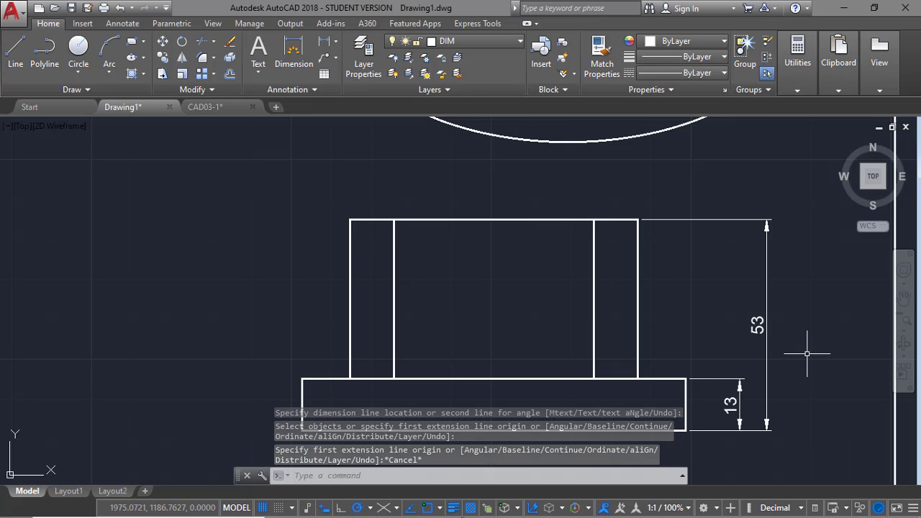
# Check the dimensioned views on the full sheet against the reference and examine the title block entries up close.
pyautogui.write('z')
pyautogui.press('Return')
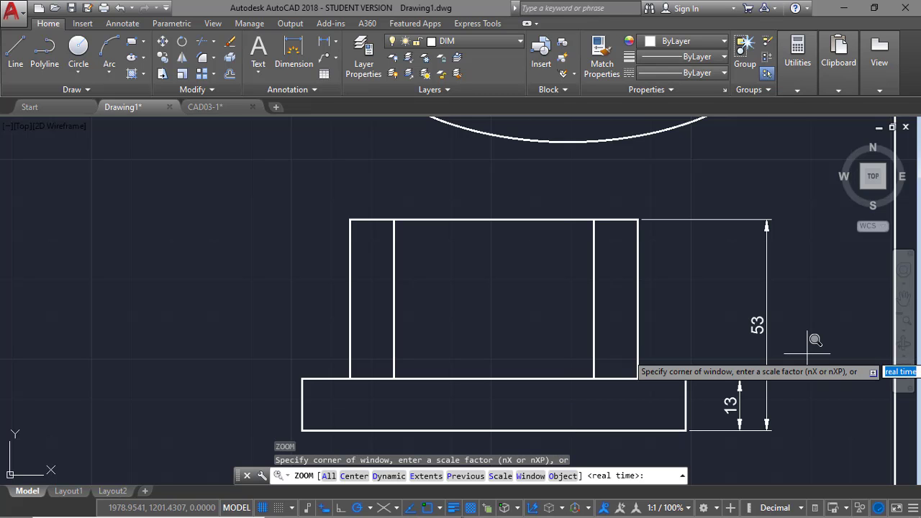
pyautogui.write('e')
pyautogui.press('Return')
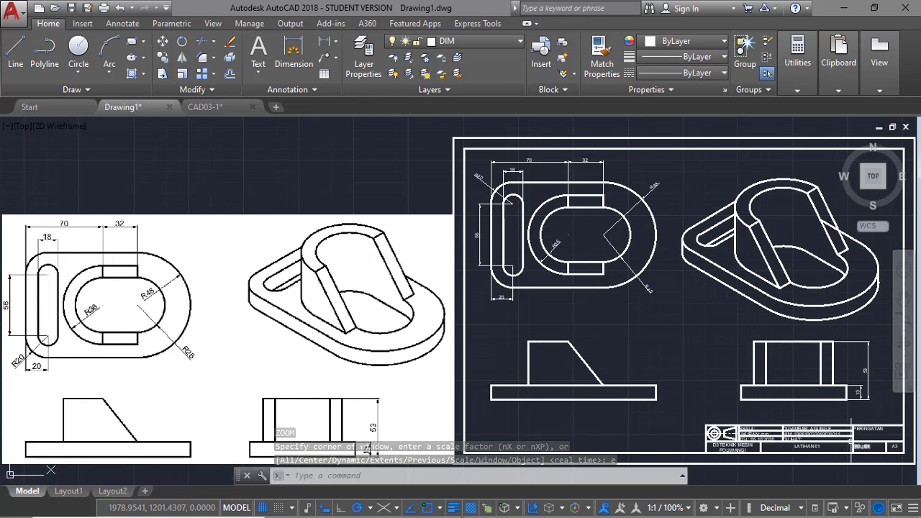
pyautogui.write('z')
pyautogui.press('Return')
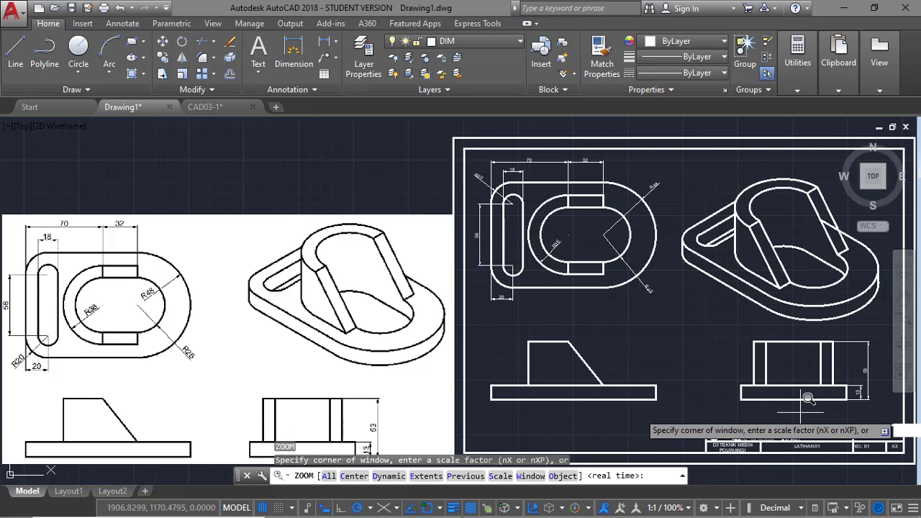
pyautogui.write('w')
pyautogui.press('Return')
pyautogui.click(819, 391)
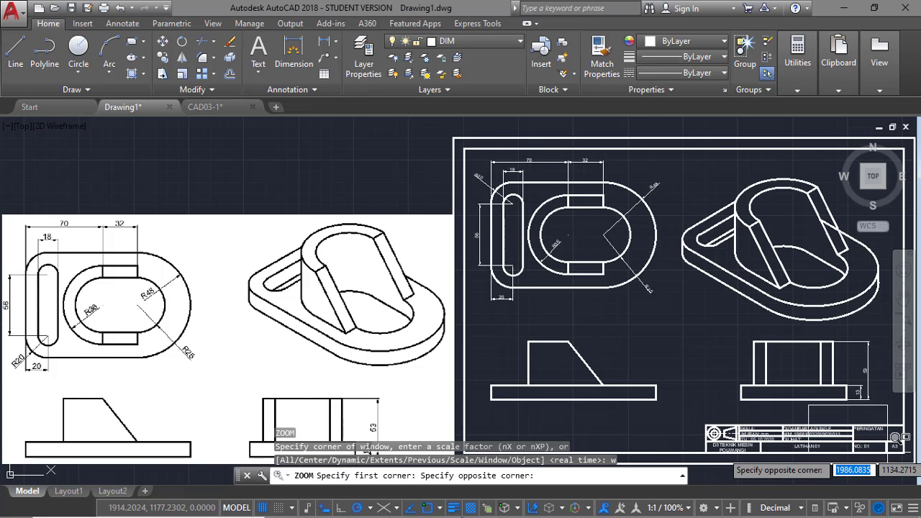
pyautogui.click(855, 445)
pyautogui.press('Escape')
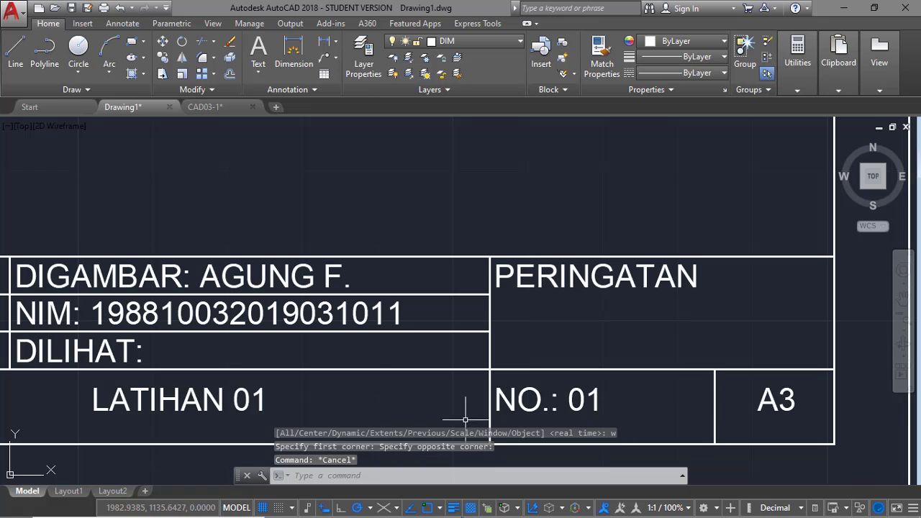
# Change the title block's exercise title to LATIHAN 02 and its drawing number to 04-1.
pyautogui.doubleClick(265, 398)
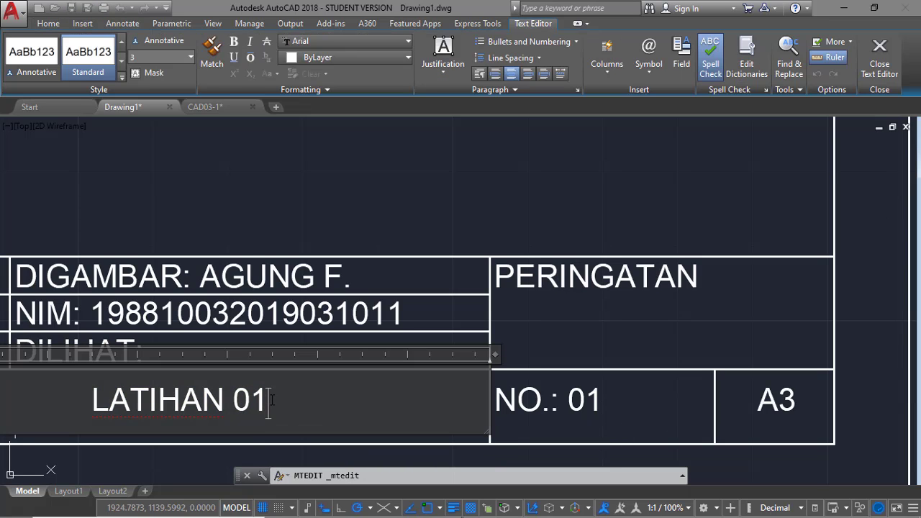
pyautogui.press('BackSpace')
pyautogui.write('2')
pyautogui.click(551, 410)
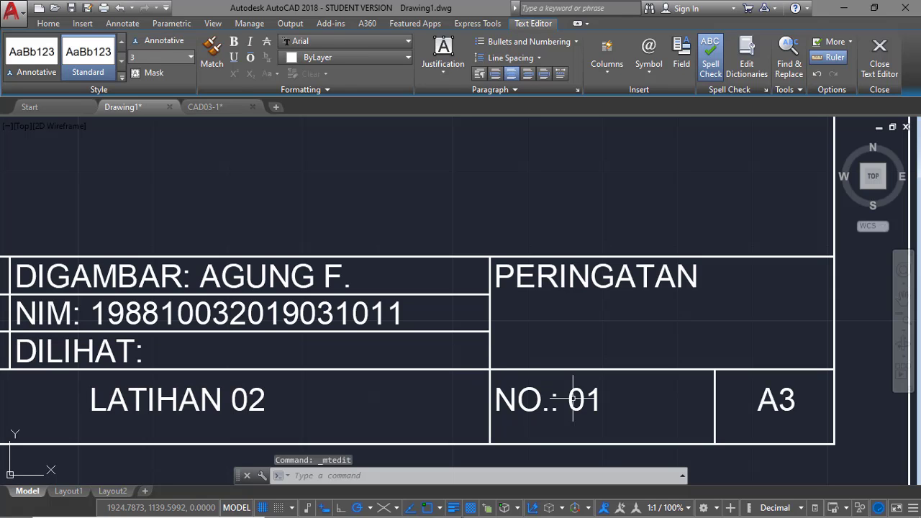
pyautogui.doubleClick(597, 400)
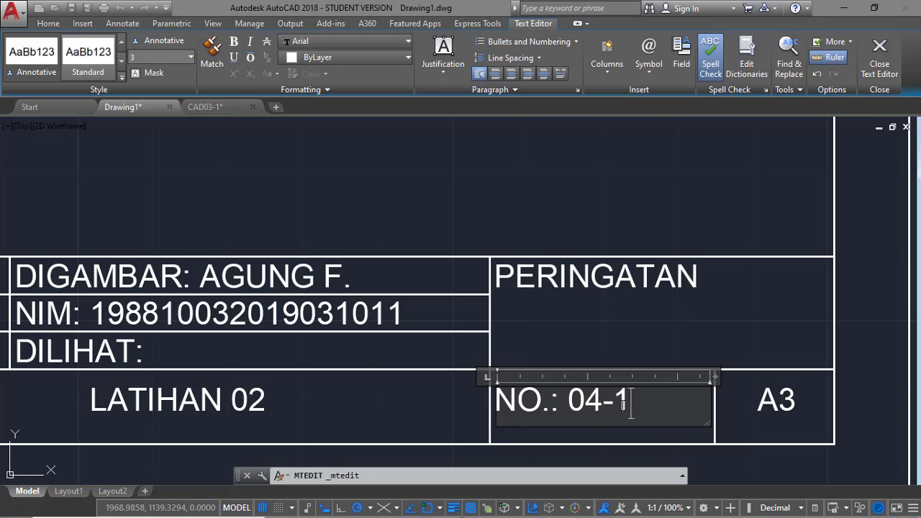
pyautogui.click(677, 335)
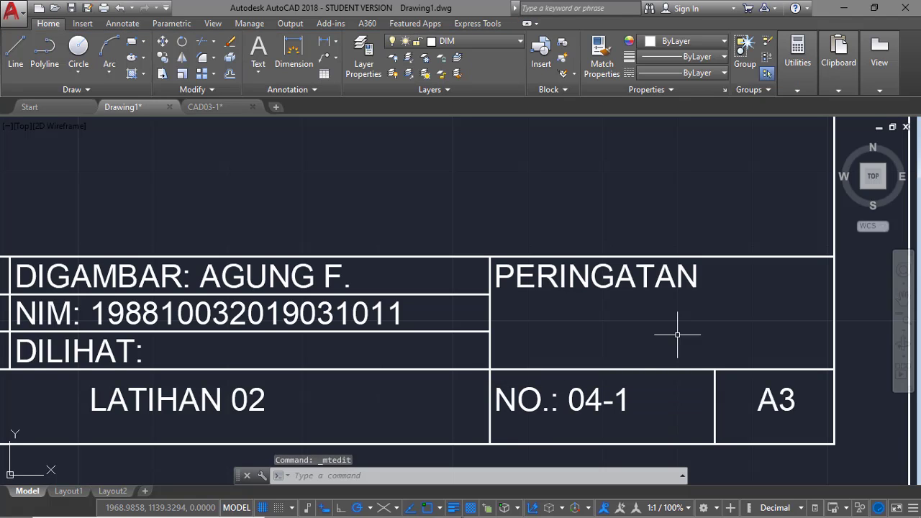
pyautogui.press('Escape')
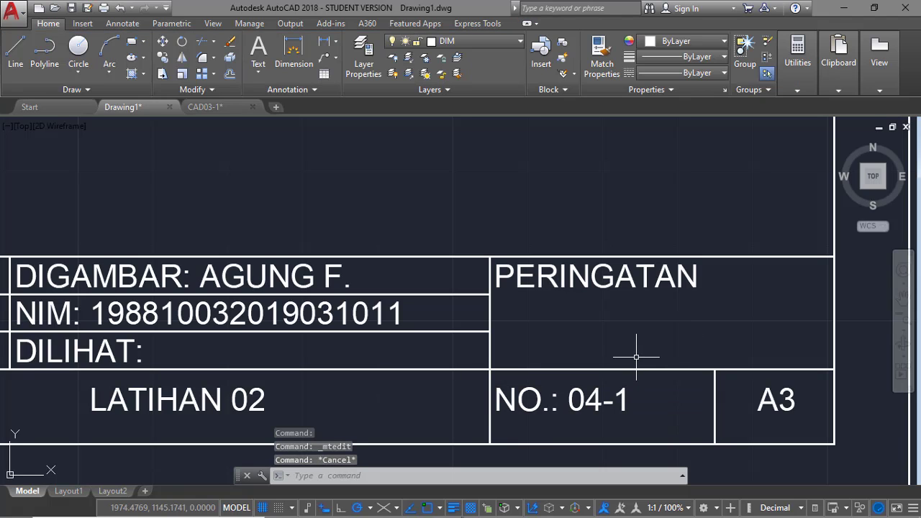
# Turn off the lineweight display so the whole drawing is shown with thin lines.
pyautogui.write('z')
pyautogui.press('Return')
pyautogui.write('e')
pyautogui.press('Return')
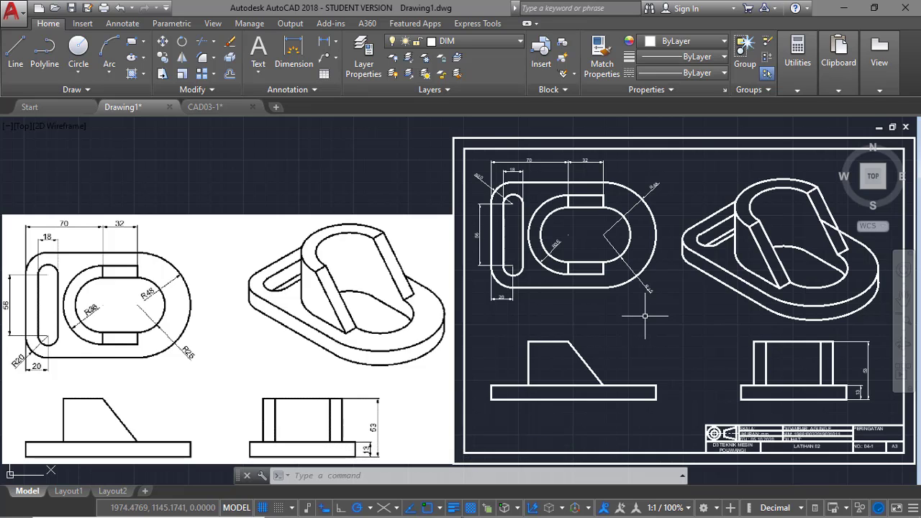
pyautogui.click(453, 508)
pyautogui.click(453, 508)
pyautogui.click(453, 508)
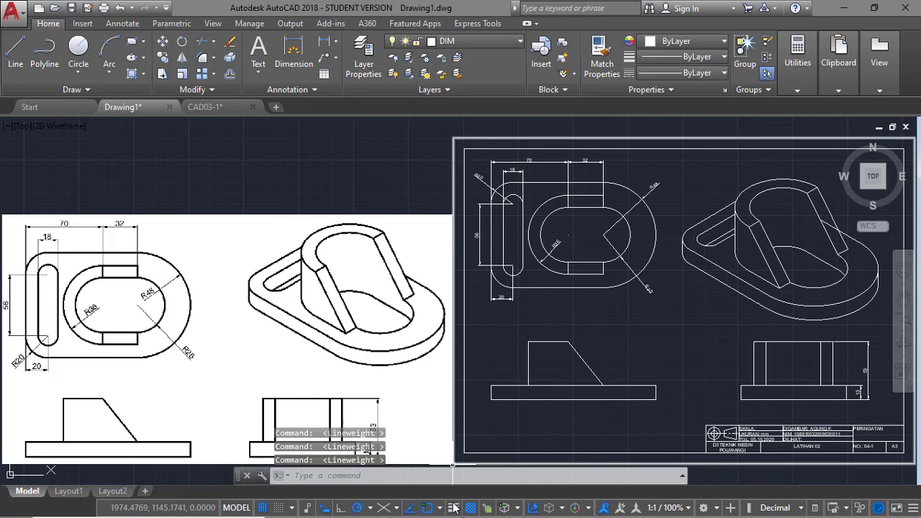
pyautogui.click(454, 508)
pyautogui.click(453, 508)
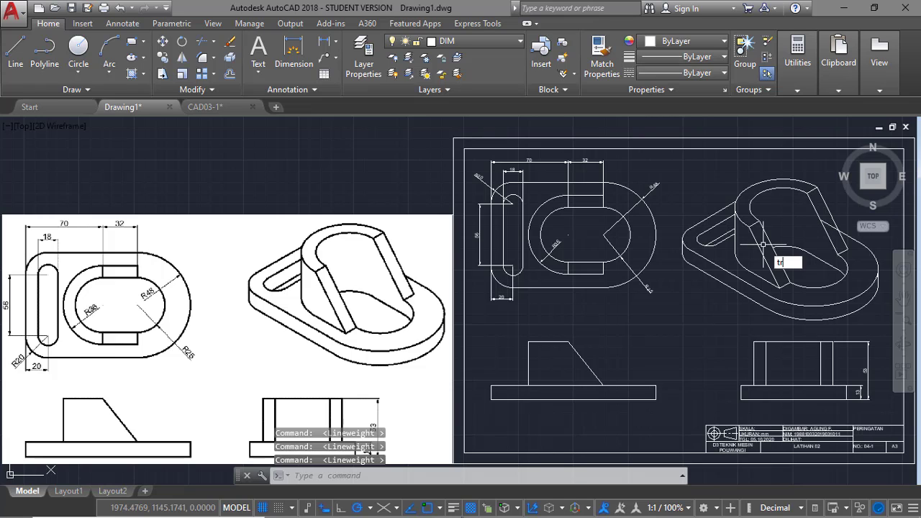
pyautogui.write('tr')
pyautogui.press('Return')
pyautogui.press('Return')
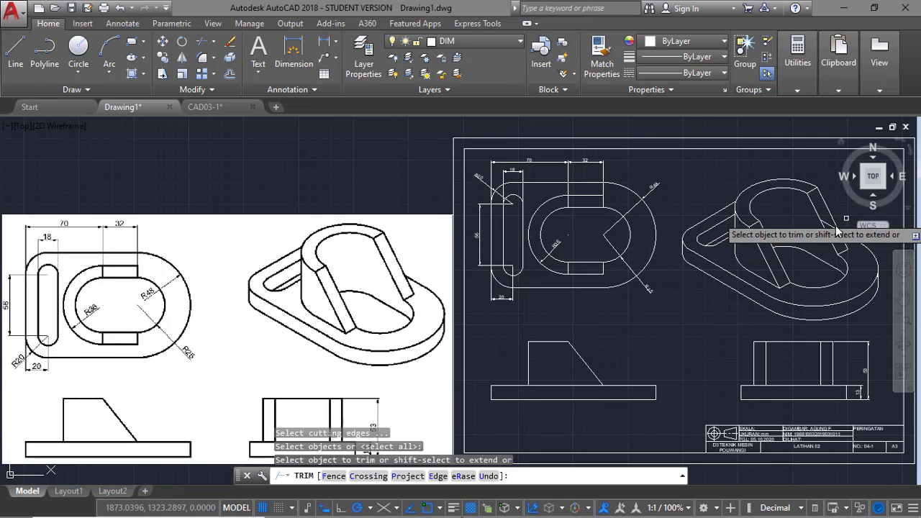
pyautogui.click(829, 222)
pyautogui.press('Escape')
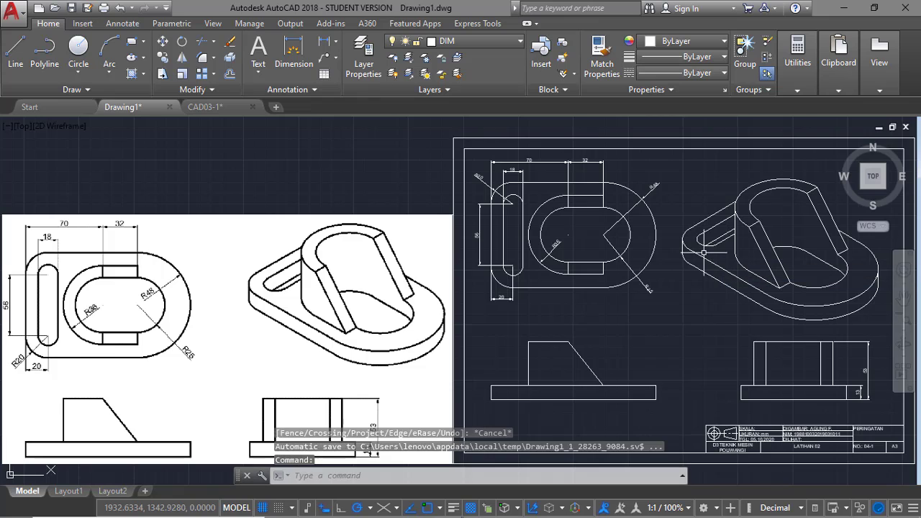
# Compare the sheet's appearance with lineweight display switched on and off, leaving it off.
pyautogui.click(454, 507)
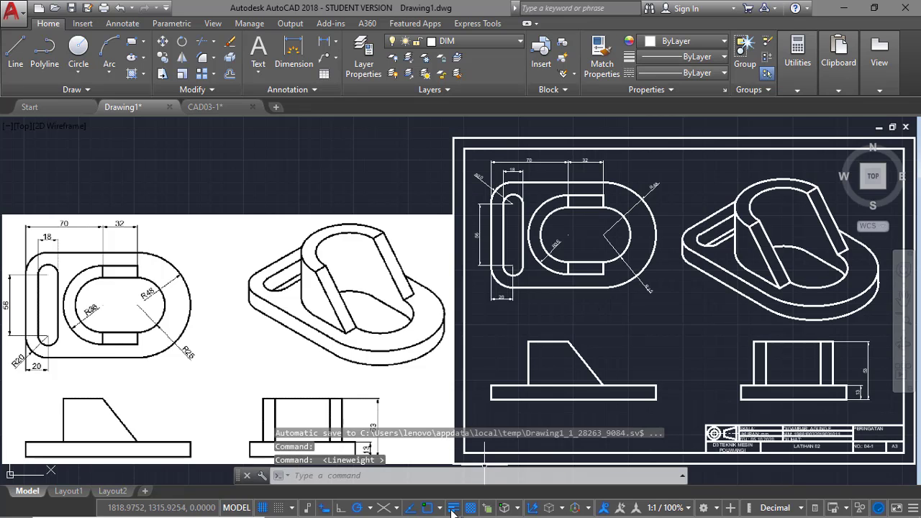
pyautogui.click(453, 508)
pyautogui.click(453, 507)
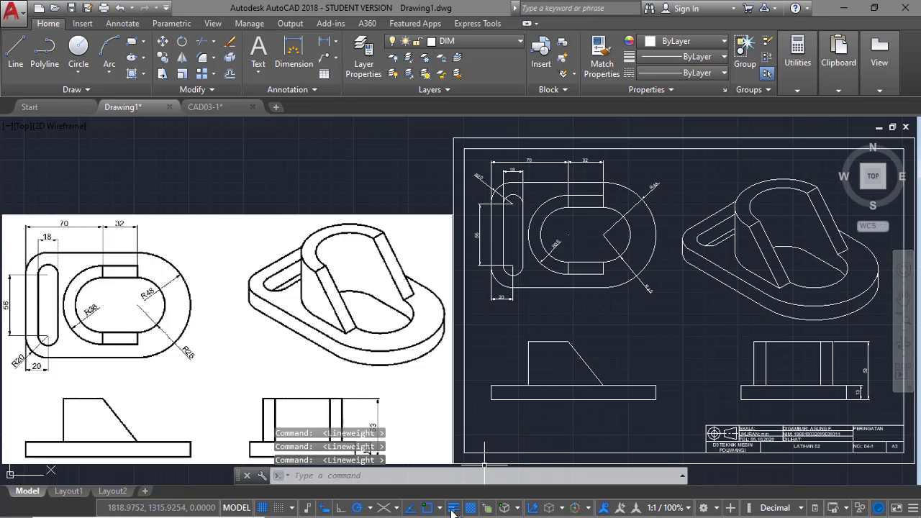
pyautogui.click(454, 508)
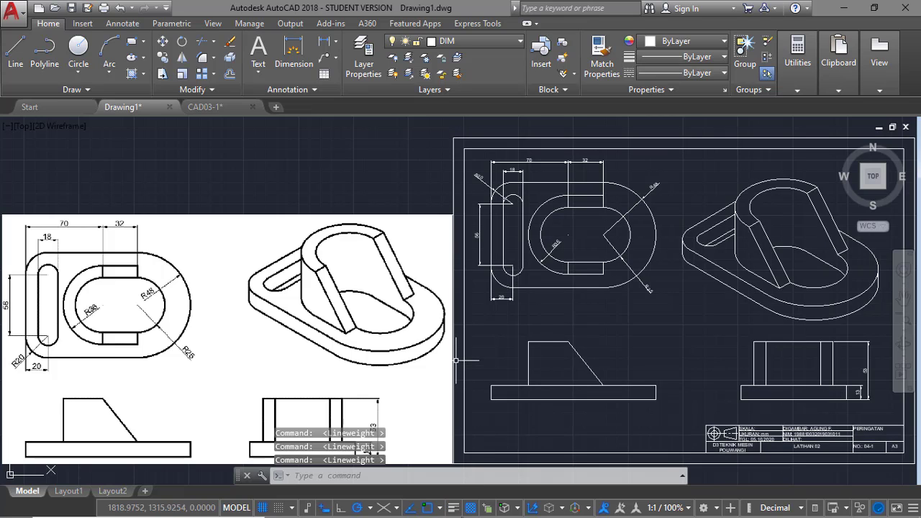
# Move the reference image horizontally about 59 units away from the drawing sheet, leaving a gap beside its outer border.
pyautogui.click(428, 255)
pyautogui.press('Escape')
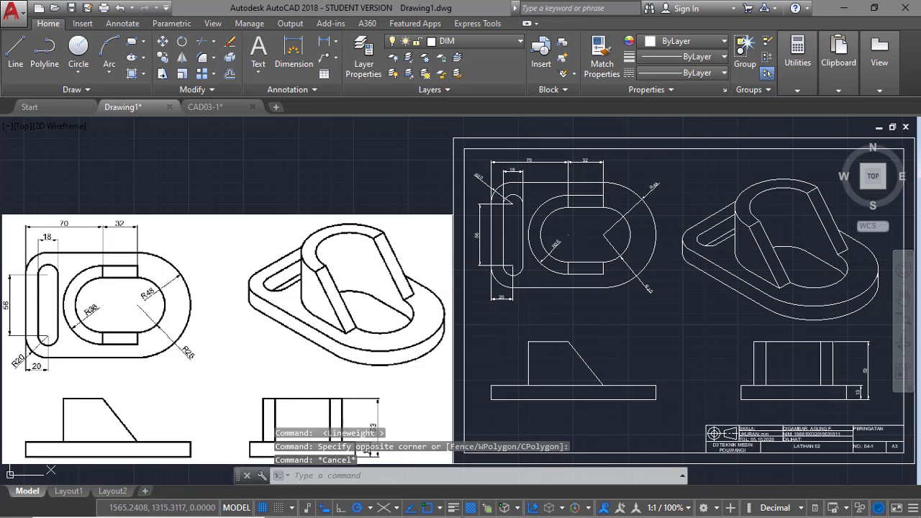
pyautogui.click(417, 220)
pyautogui.click(408, 205)
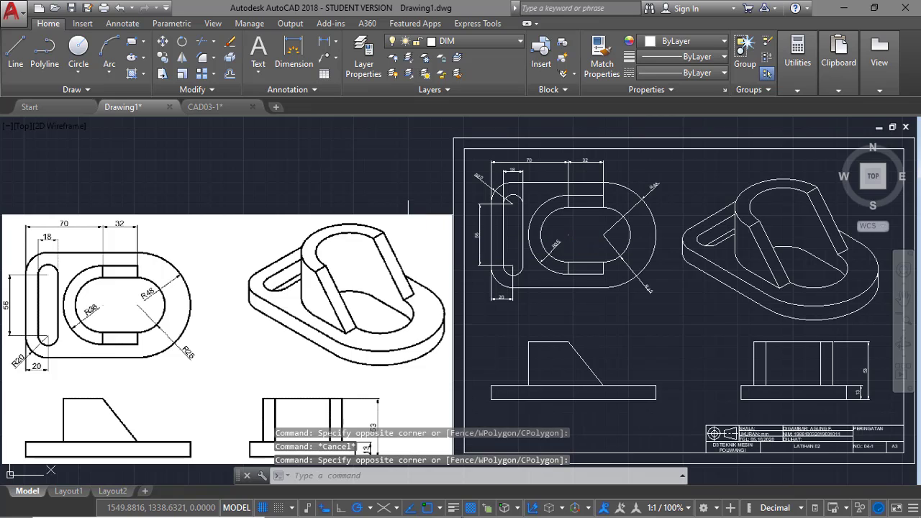
pyautogui.click(408, 214)
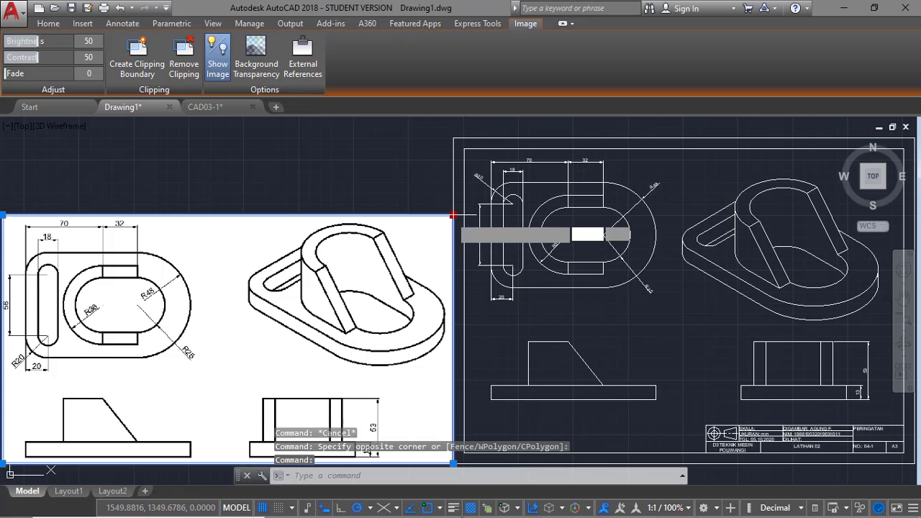
pyautogui.click(453, 215)
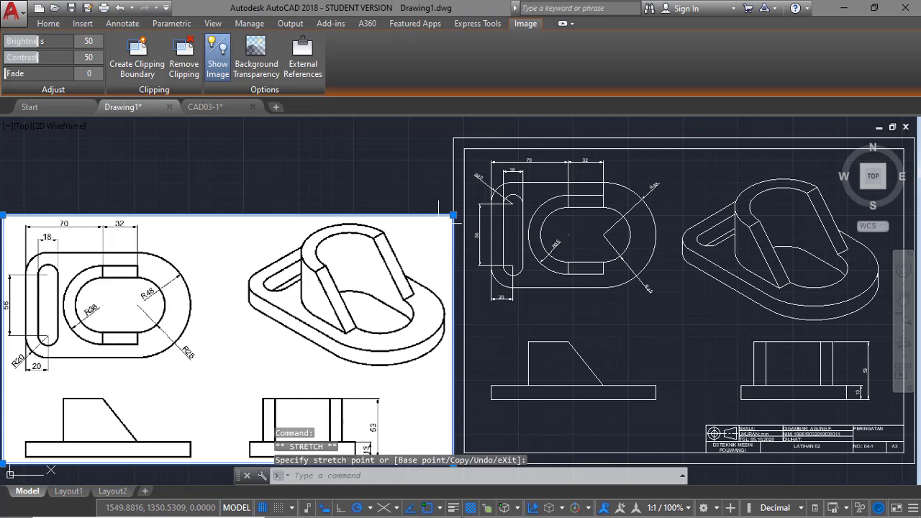
pyautogui.press('Escape')
pyautogui.write('M')
pyautogui.press('Return')
pyautogui.click(462, 206)
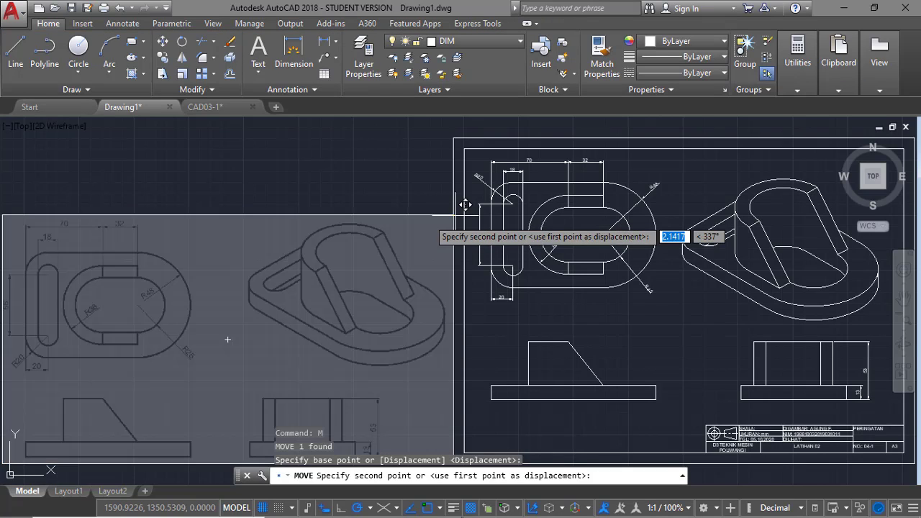
pyautogui.click(396, 206)
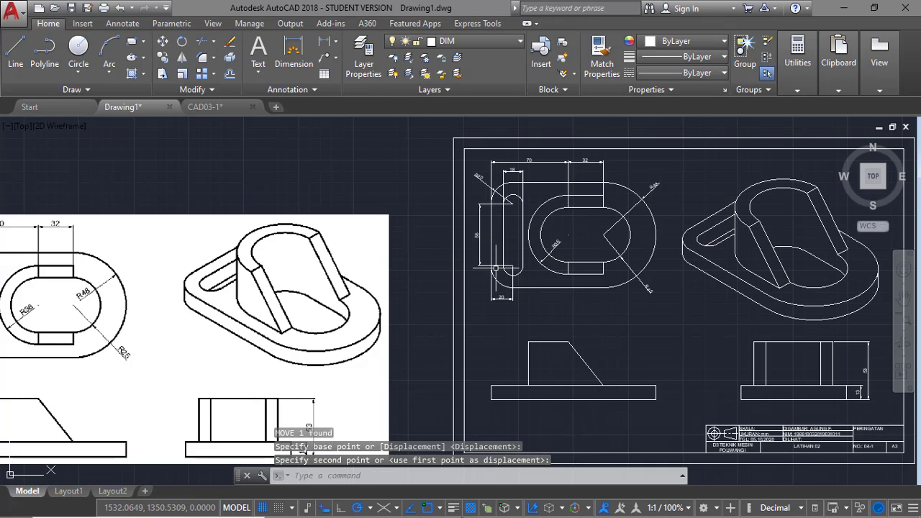
# Bring the complete drawing sheet, including its outer border and title block, into clear view for plotting.
pyautogui.write('Z')
pyautogui.press('Return')
pyautogui.press('Escape')
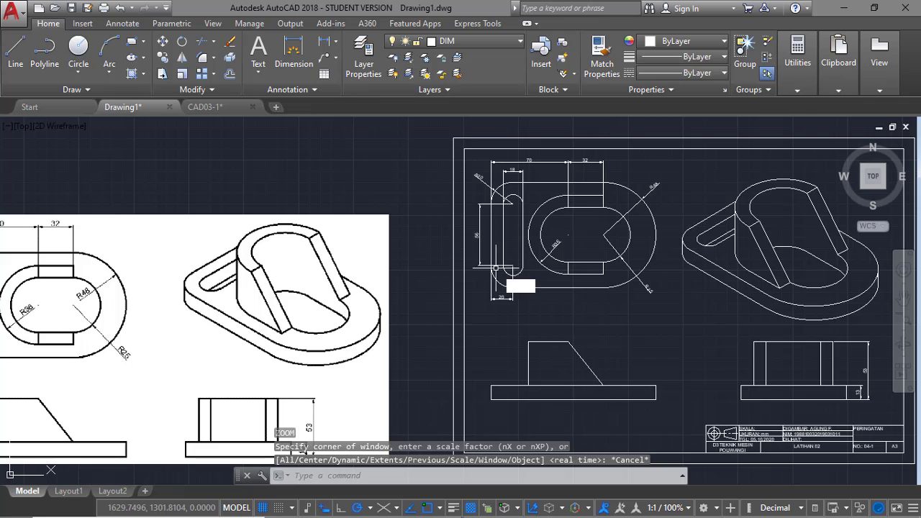
pyautogui.press('Escape')
pyautogui.write('z')
pyautogui.press('Return')
pyautogui.write('e')
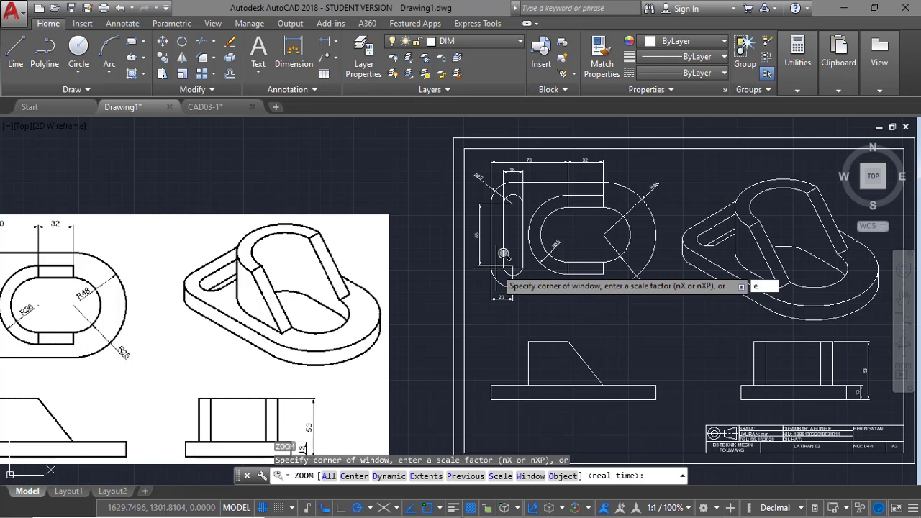
pyautogui.press('Return')
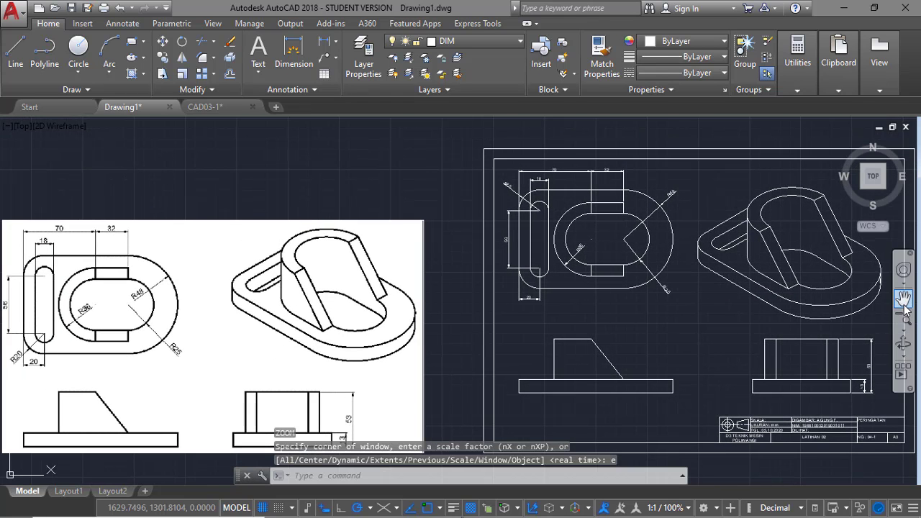
pyautogui.click(903, 298)
pyautogui.moveTo(759, 304); pyautogui.dragTo(608, 293)
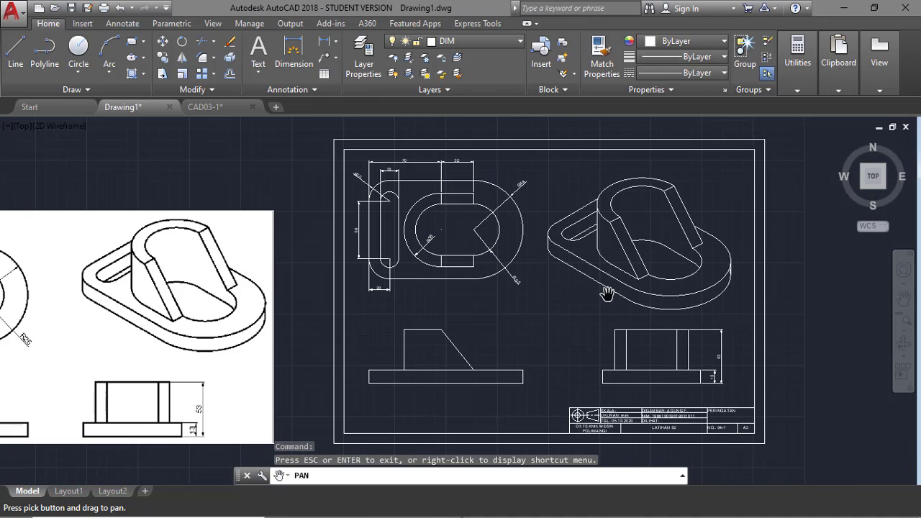
pyautogui.press('Escape')
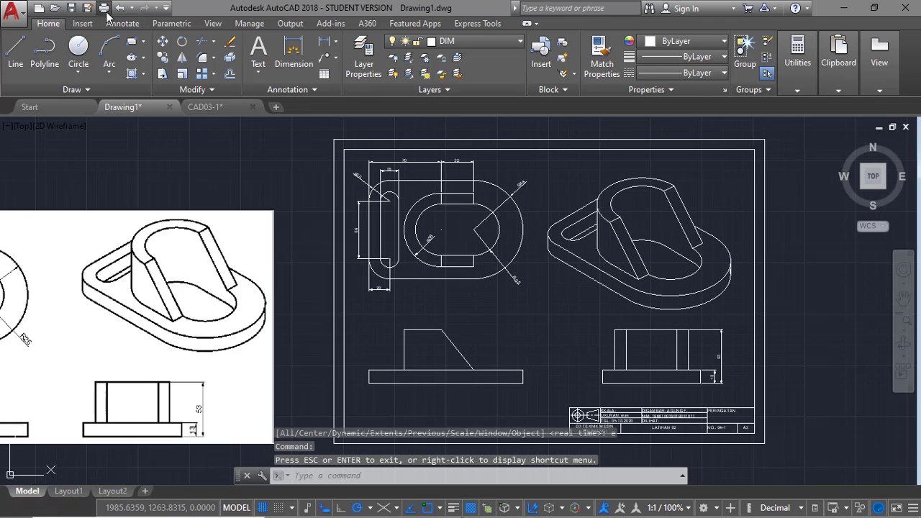
# Set up the plot with Microsoft Print to PDF, landscape orientation and A3 paper.
pyautogui.click(292, 476)
pyautogui.hotkey('ctrl', 'p')
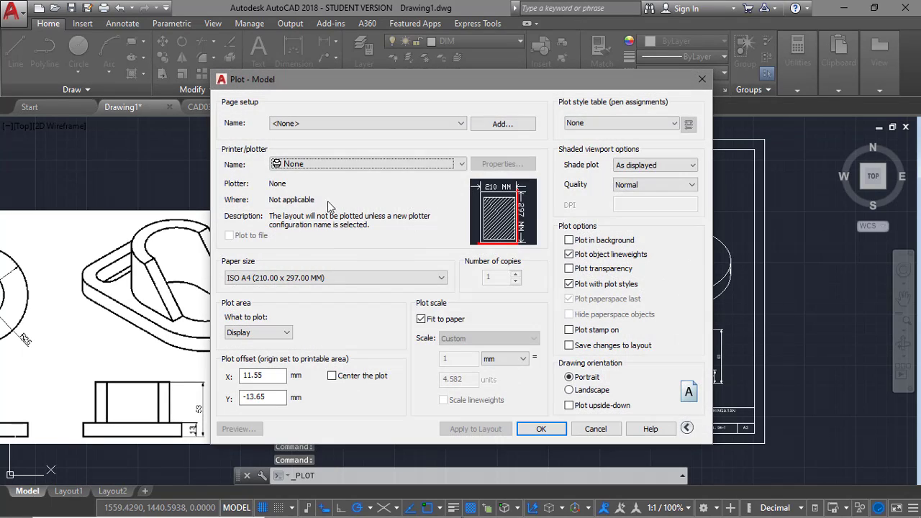
pyautogui.click(389, 164)
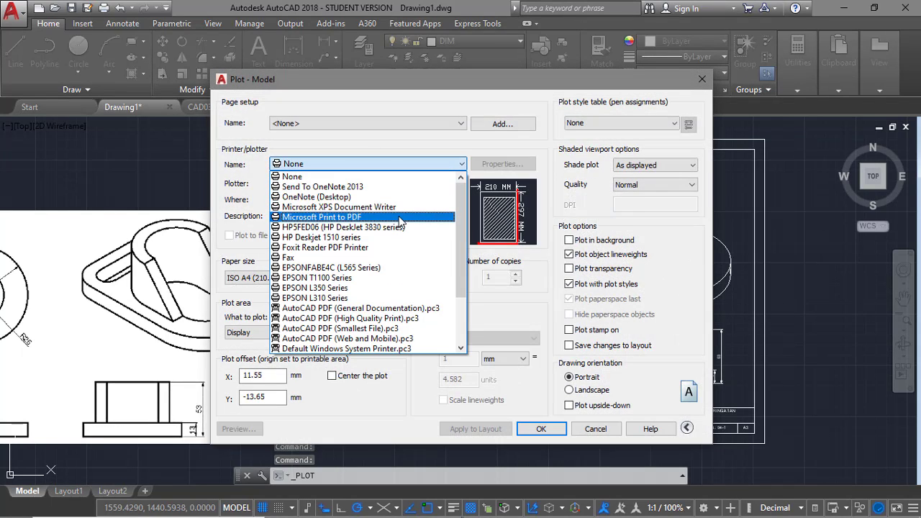
pyautogui.click(401, 217)
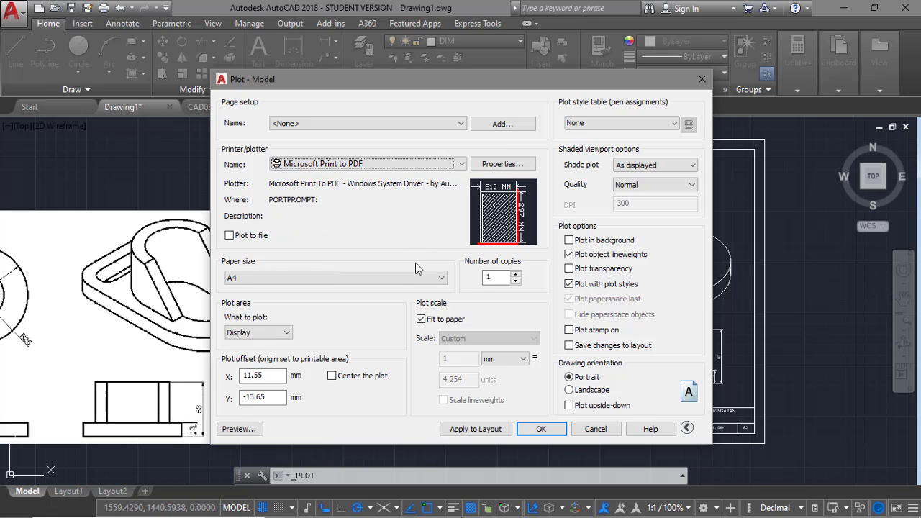
pyautogui.click(601, 394)
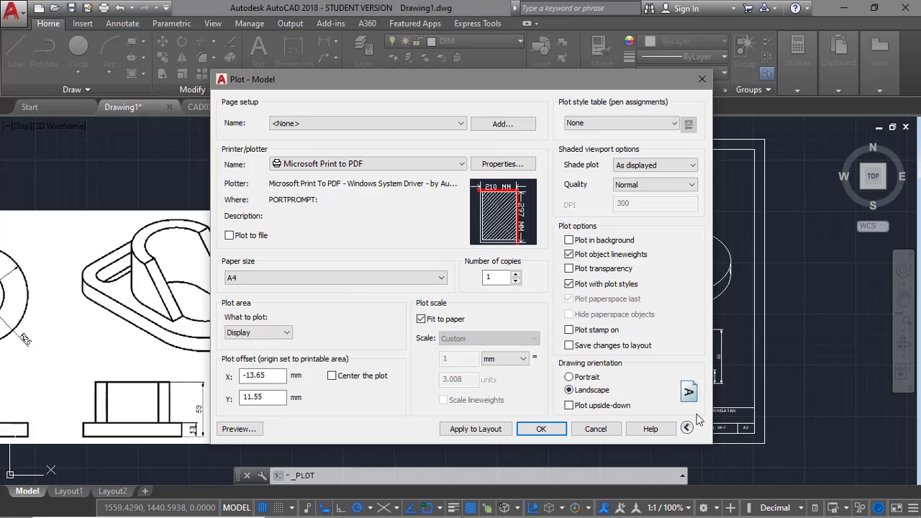
pyautogui.click(432, 278)
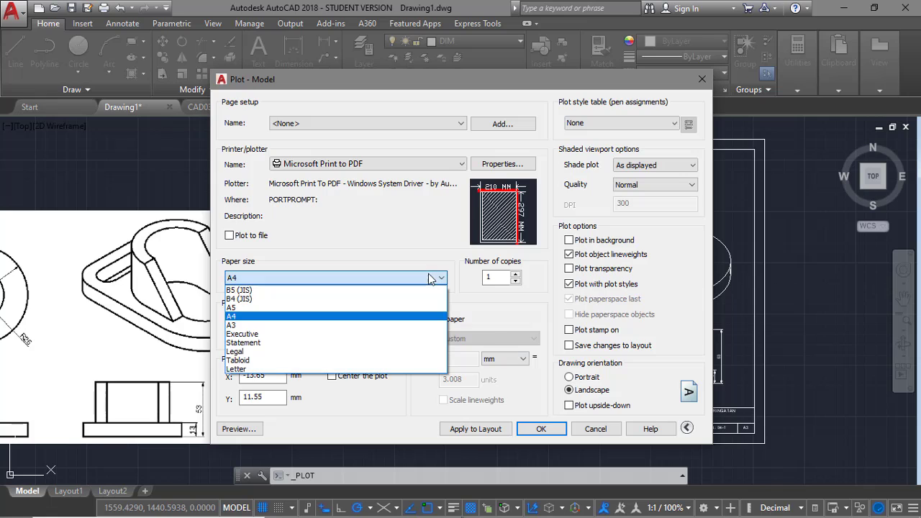
pyautogui.click(416, 328)
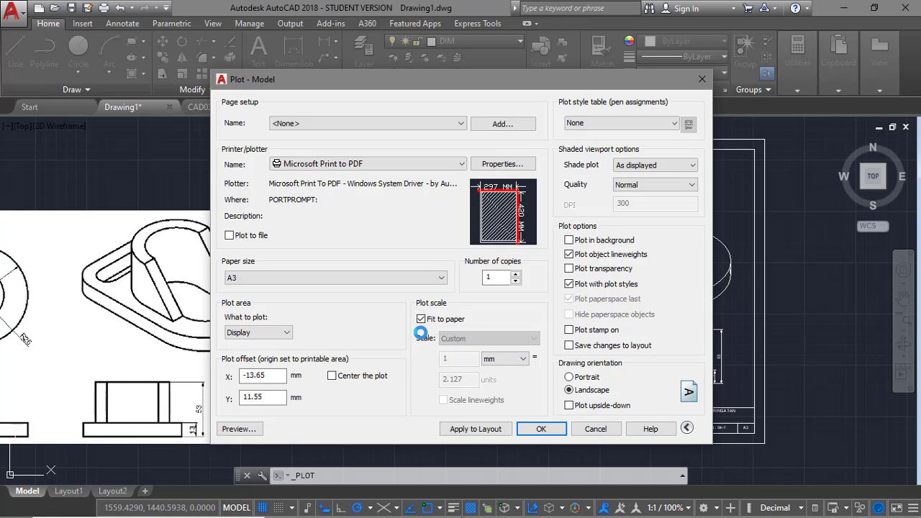
# Define the plot area as a window around the sheet's outer border and center the plot on the paper.
pyautogui.click(286, 333)
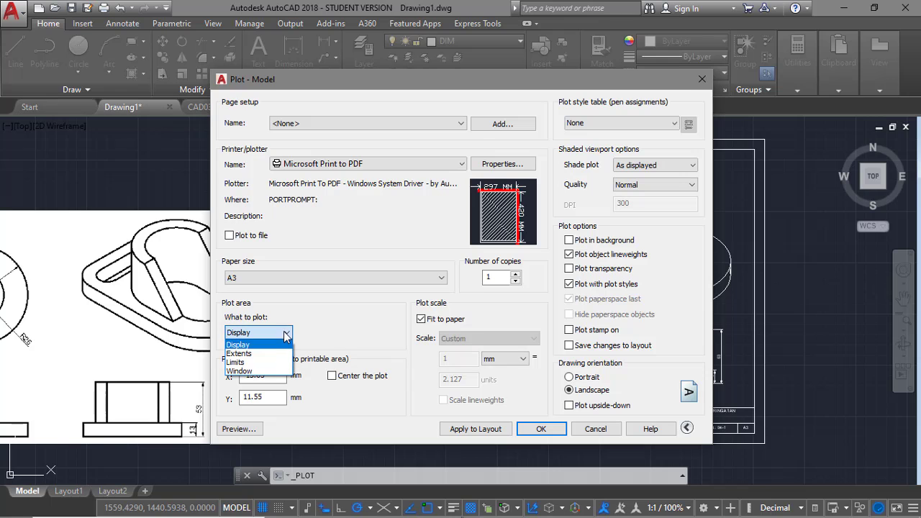
pyautogui.click(279, 371)
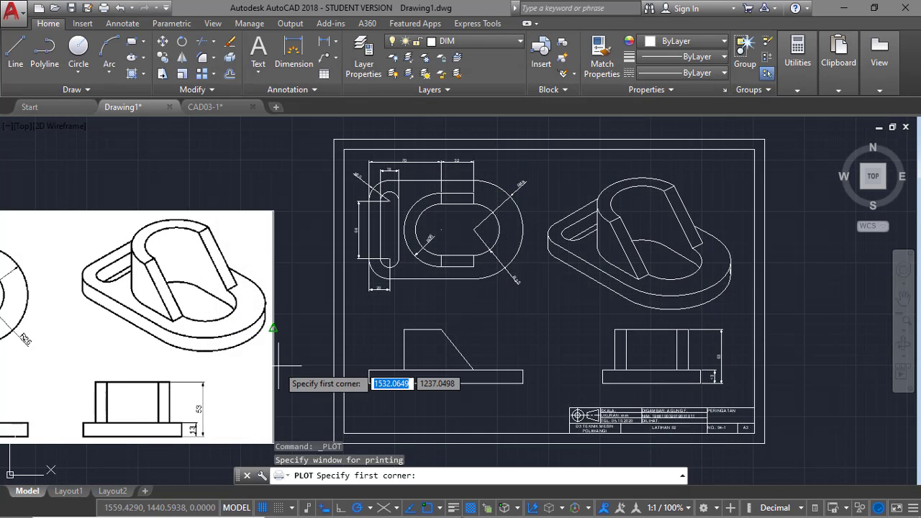
pyautogui.click(335, 139)
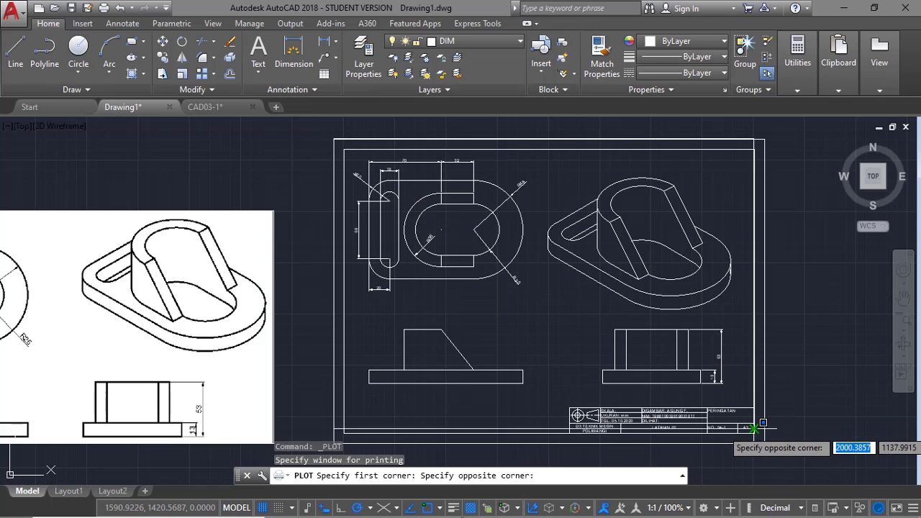
pyautogui.click(764, 444)
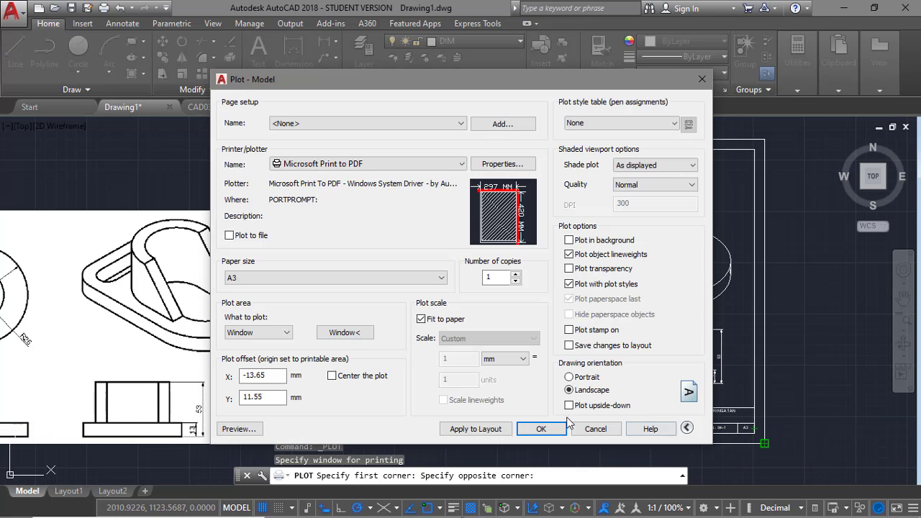
pyautogui.click(369, 383)
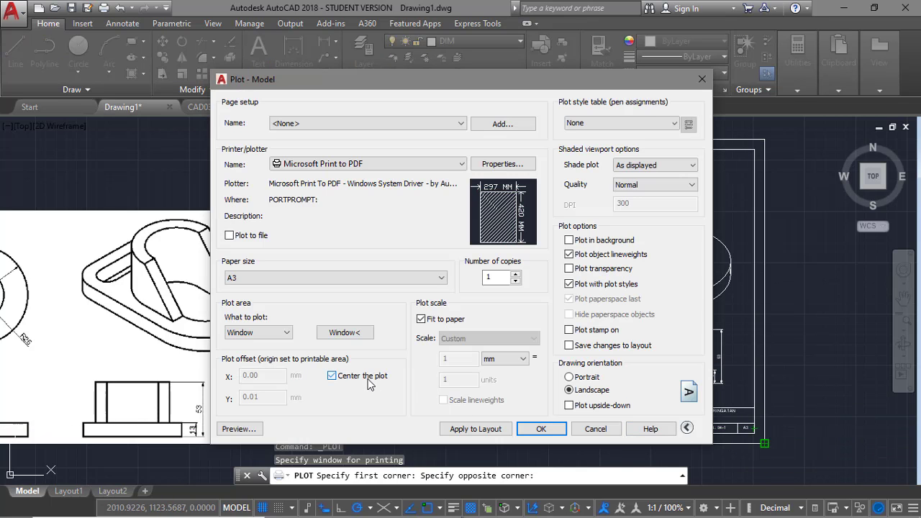
# Preview the plot, examine the line thickness of the outlines and dimensions up close, and leave the plot setup without printing.
pyautogui.click(248, 430)
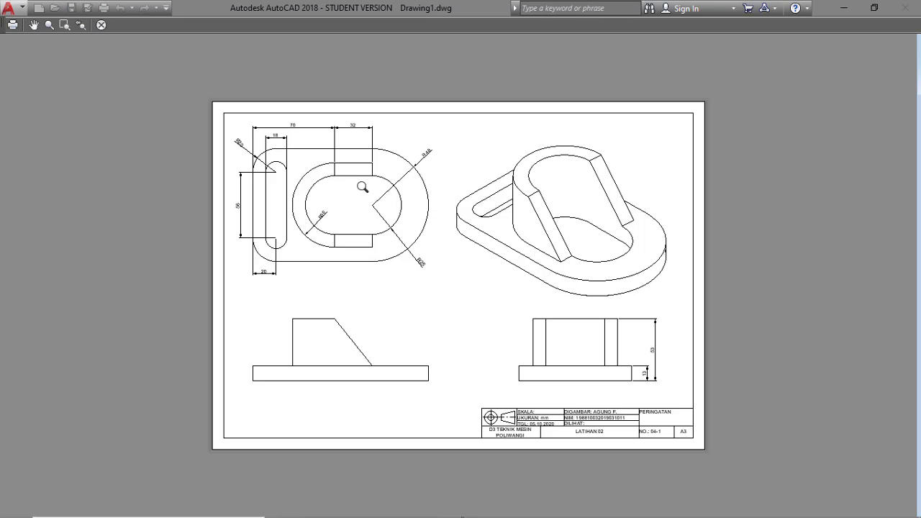
pyautogui.scroll(8, 408, 210)
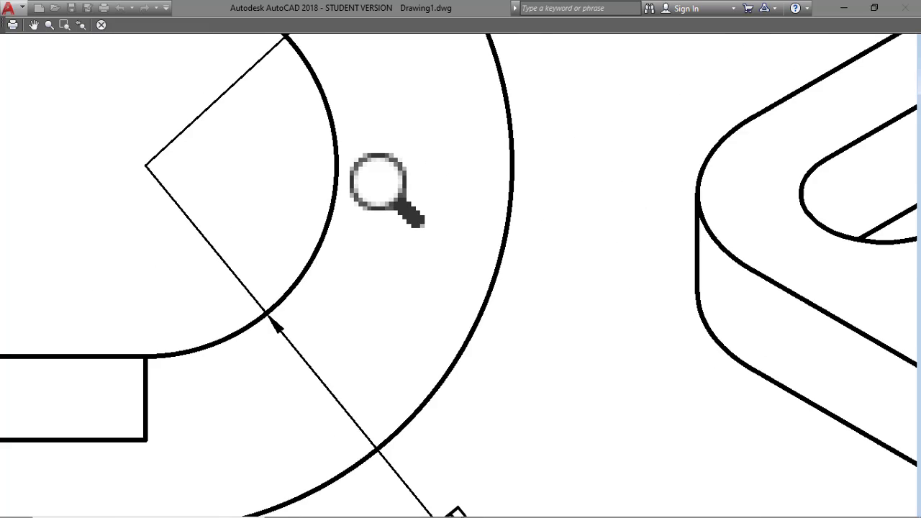
pyautogui.scroll(-8, 396, 198)
pyautogui.scroll(5, 341, 245)
pyautogui.scroll(4, 342, 244)
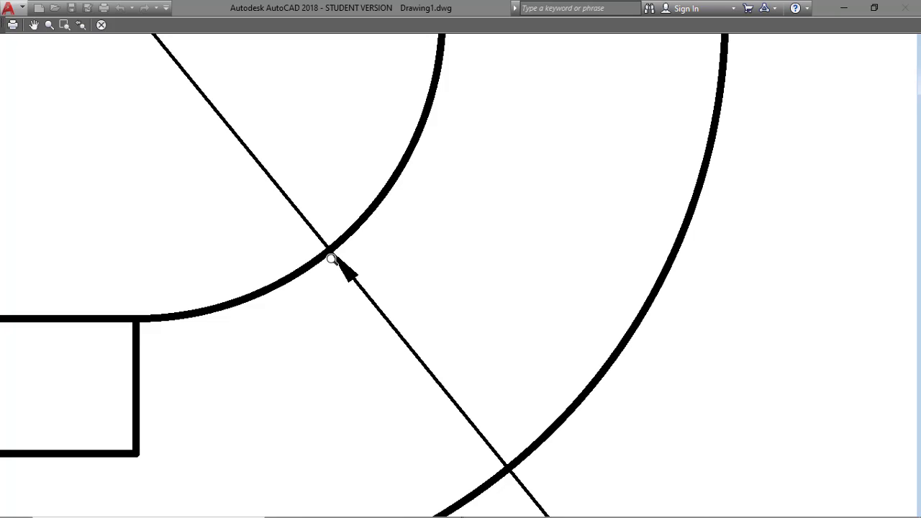
pyautogui.scroll(-5, 331, 259)
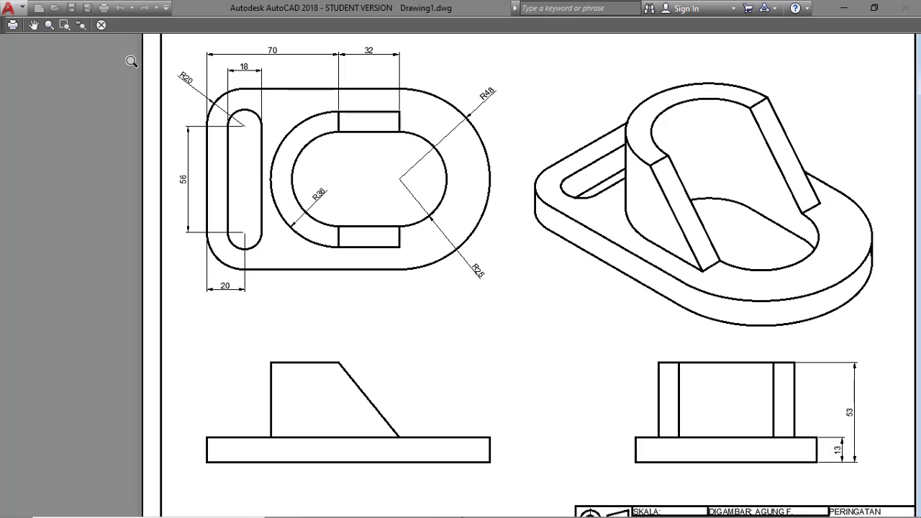
pyautogui.click(101, 25)
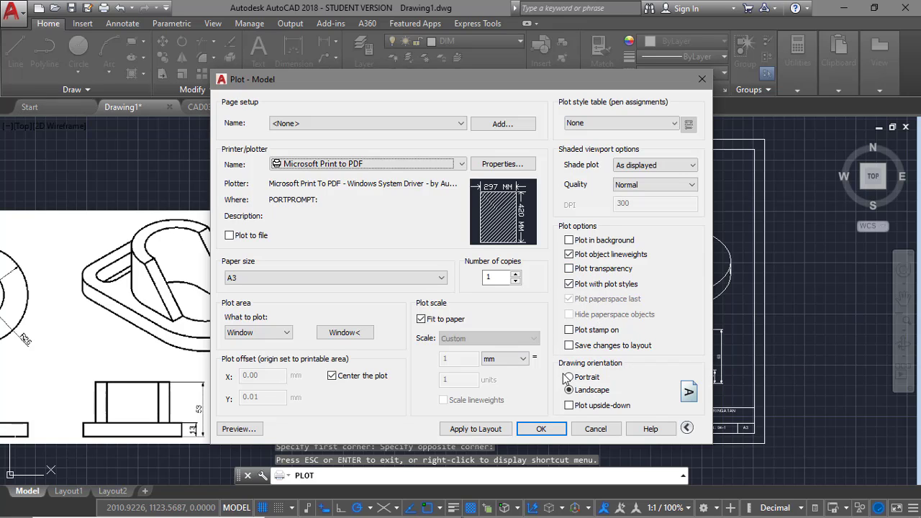
pyautogui.click(594, 429)
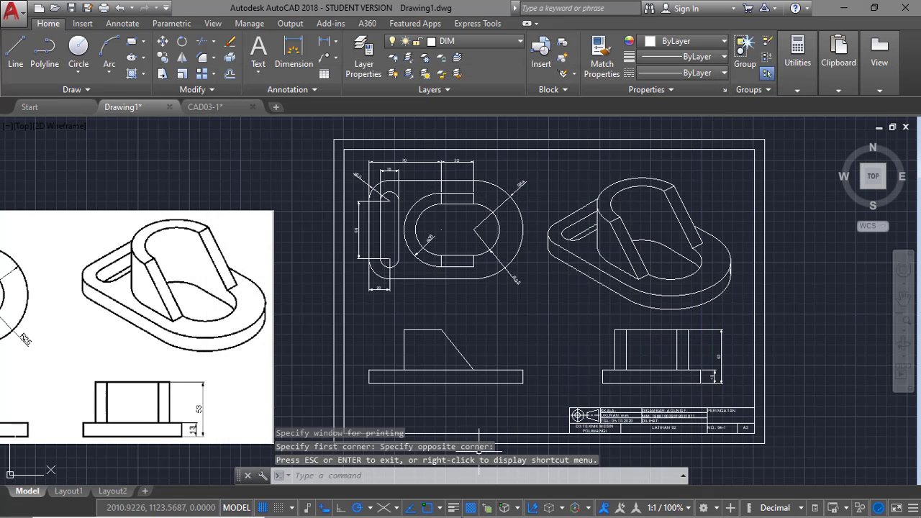
# Turn on lineweight display and make tak tampak the current layer.
pyautogui.click(454, 509)
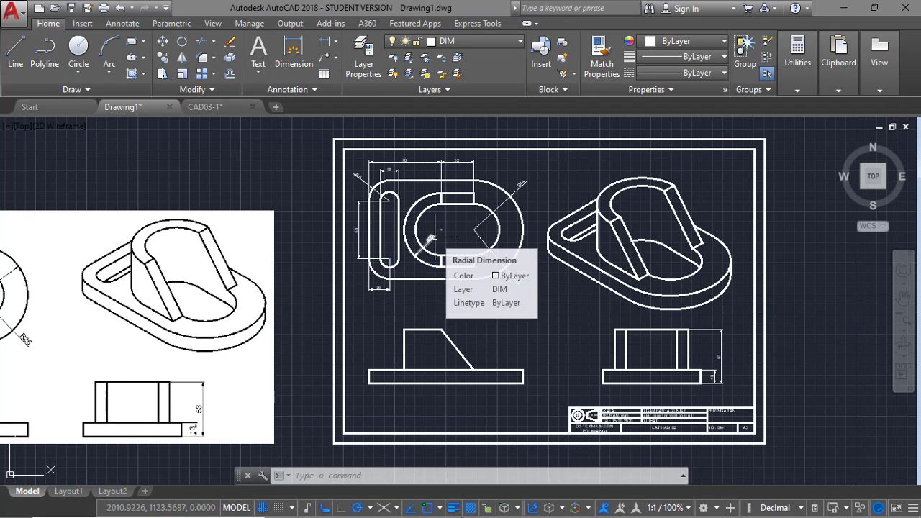
pyautogui.click(492, 46)
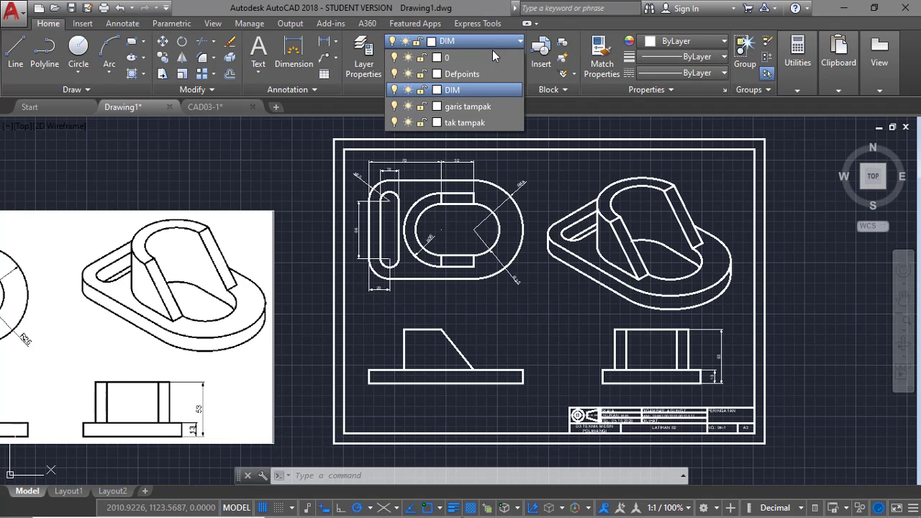
pyautogui.click(489, 123)
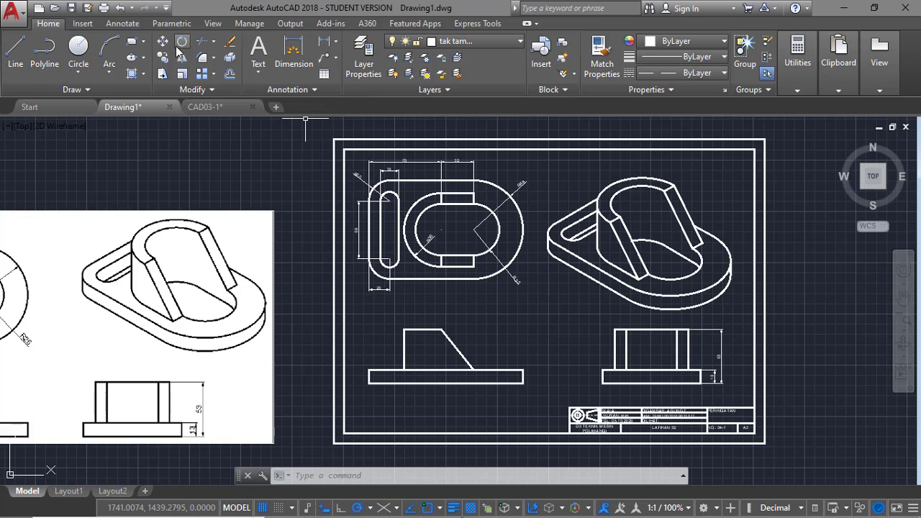
# Draw a 53-unit vertical hidden line through the front view, from its top edge to the base's underside, aligned with the inner opening's left end.
pyautogui.click(16, 49)
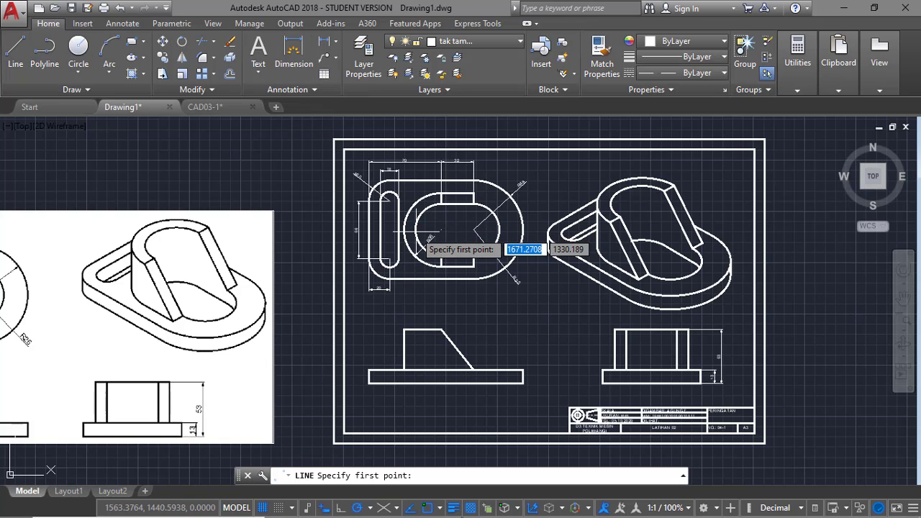
pyautogui.click(422, 330)
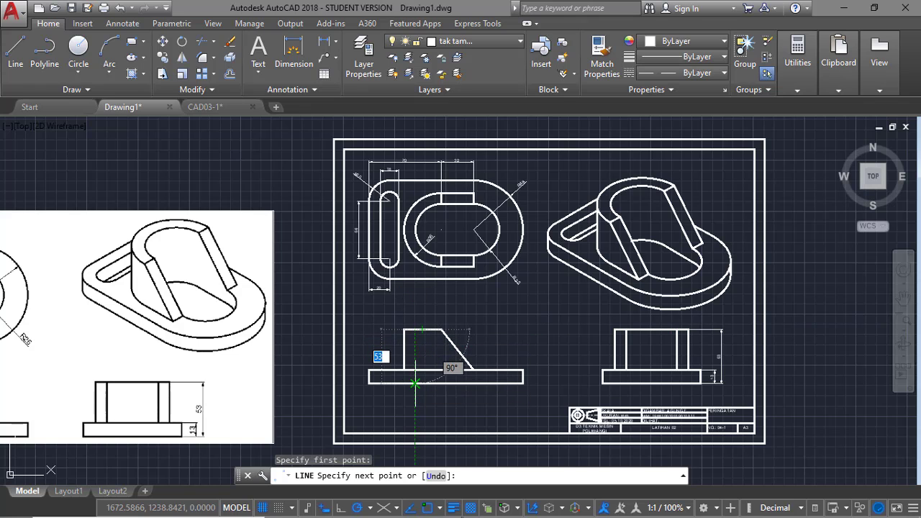
pyautogui.click(427, 383)
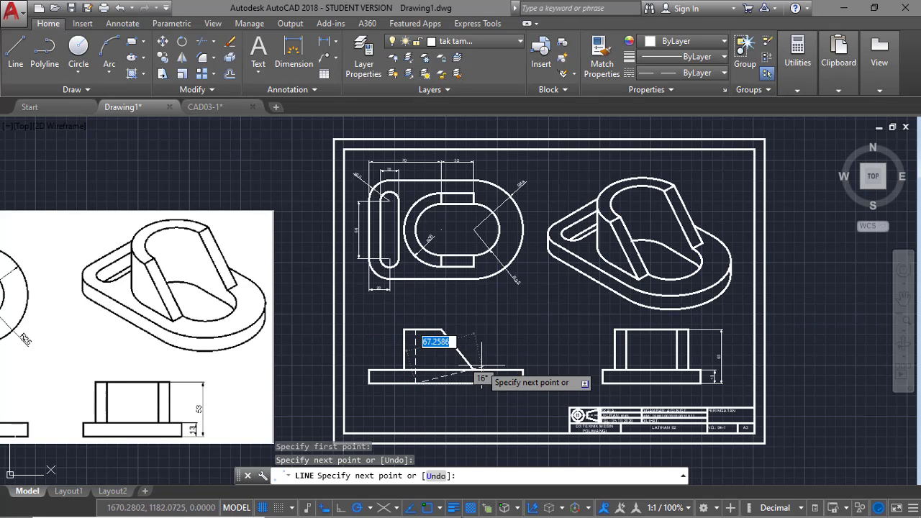
pyautogui.press('Return')
pyautogui.press('Return')
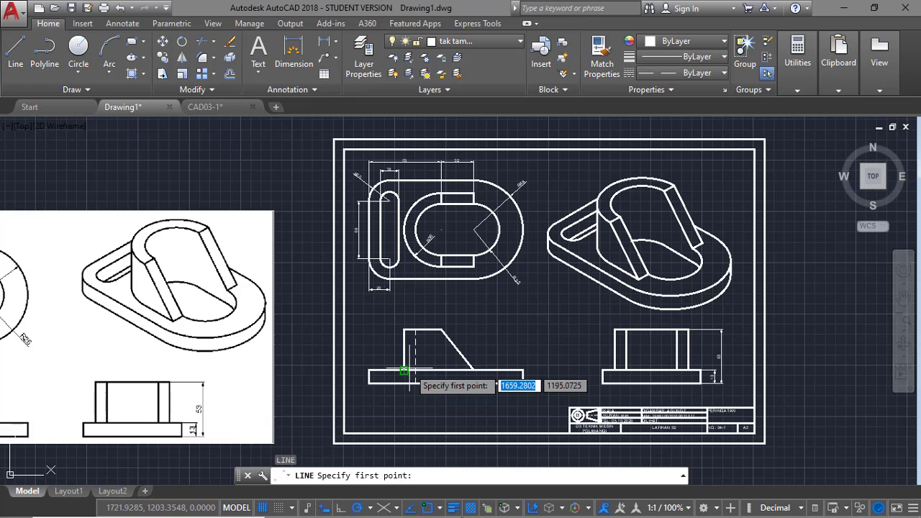
pyautogui.click(405, 371)
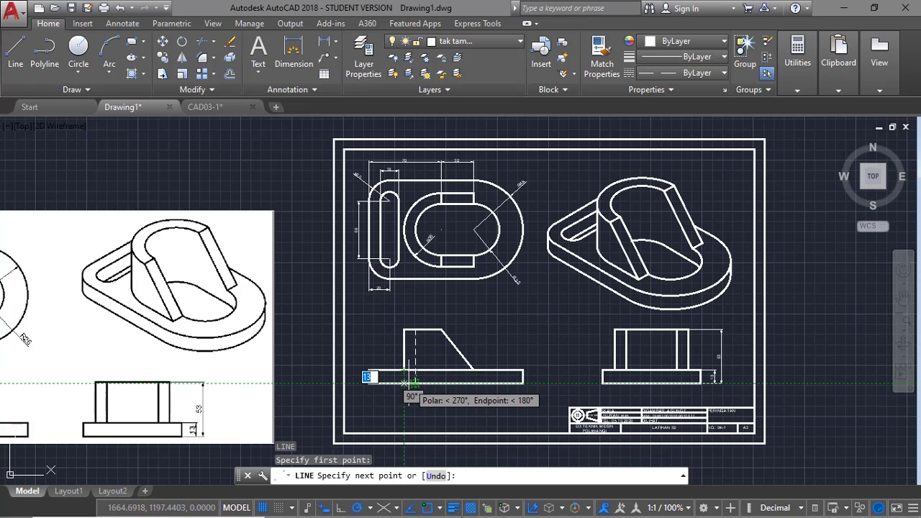
pyautogui.press('Escape')
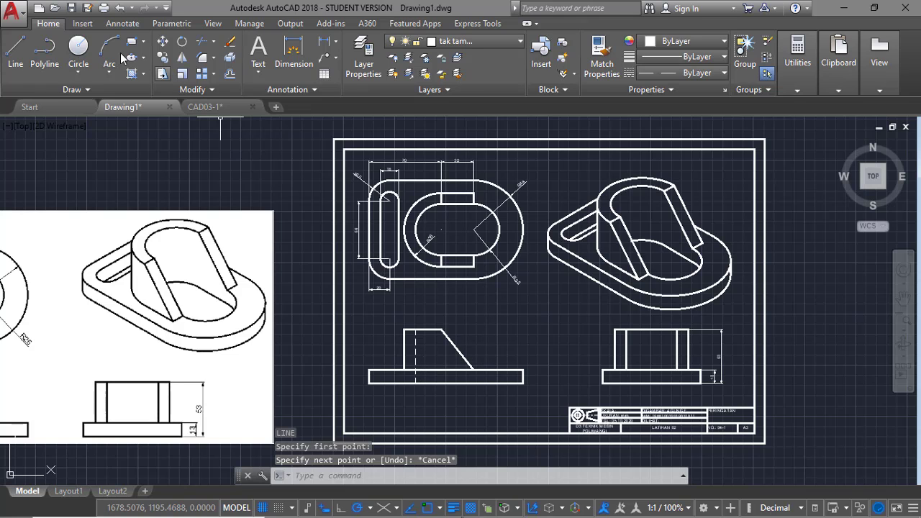
# Draw a vertical hidden line through the front view's base plate, aligned with the right end of the inner opening in the top view.
pyautogui.click(15, 51)
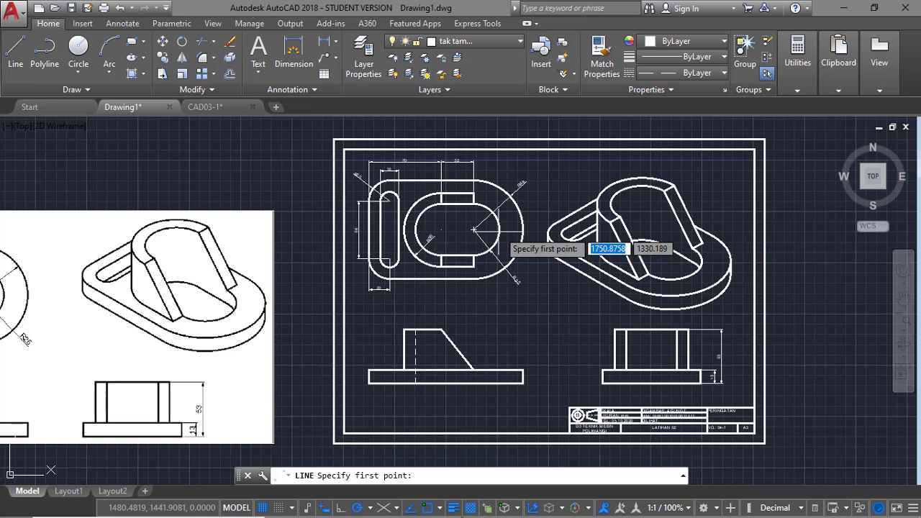
pyautogui.click(499, 371)
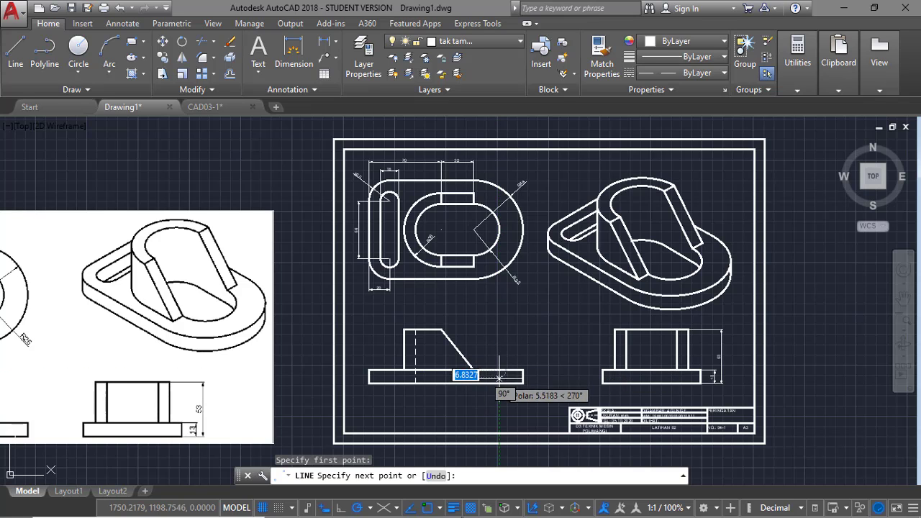
pyautogui.click(500, 383)
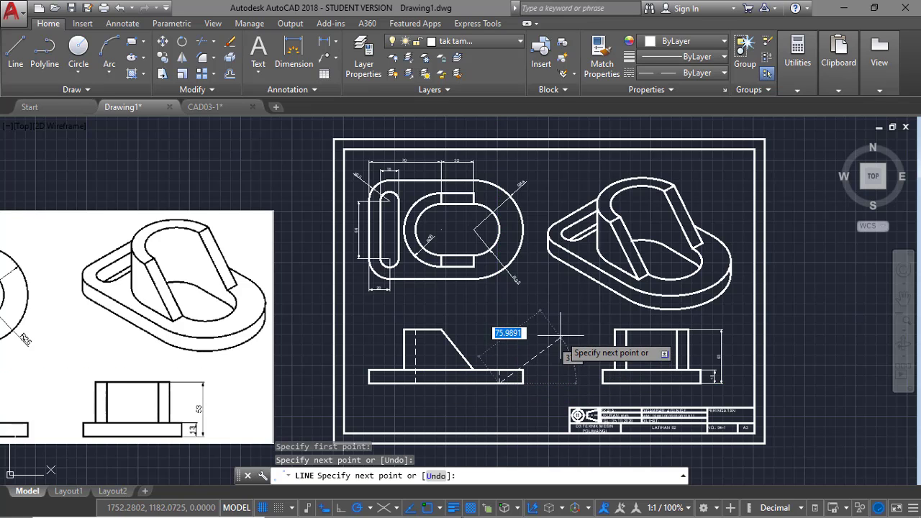
pyautogui.press('Return')
# Draw a vertical hidden line through the front view's base plate, aligned with the right side of the slot in the top view.
pyautogui.write('l')
pyautogui.press('Return')
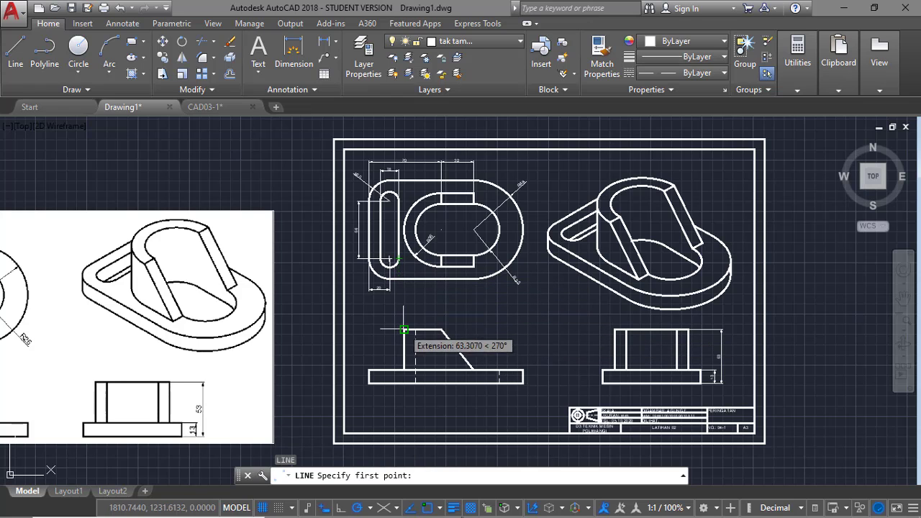
pyautogui.click(399, 371)
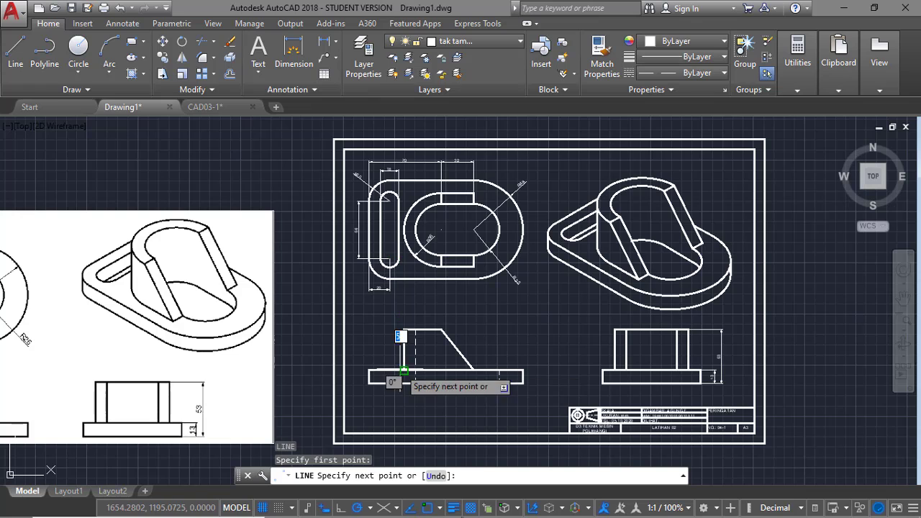
pyautogui.click(399, 384)
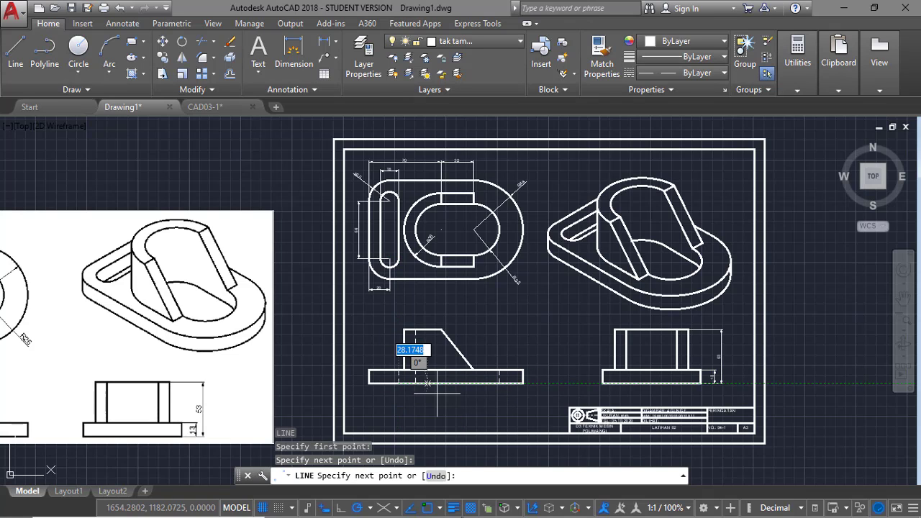
pyautogui.press('Return')
pyautogui.press('Return')
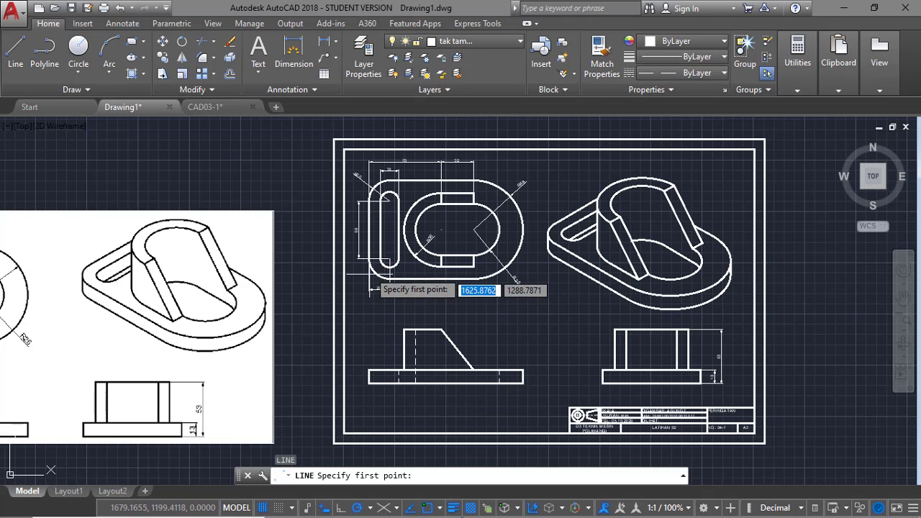
pyautogui.click(381, 259)
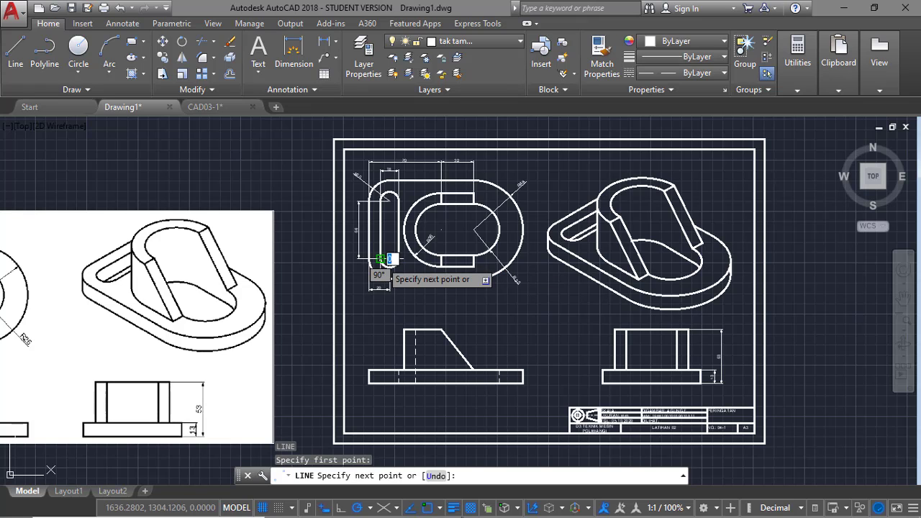
pyautogui.press('Escape')
# Draw a 13-unit vertical hidden line through the front view's base plate, aligned with the left side of the slot.
pyautogui.press('Return')
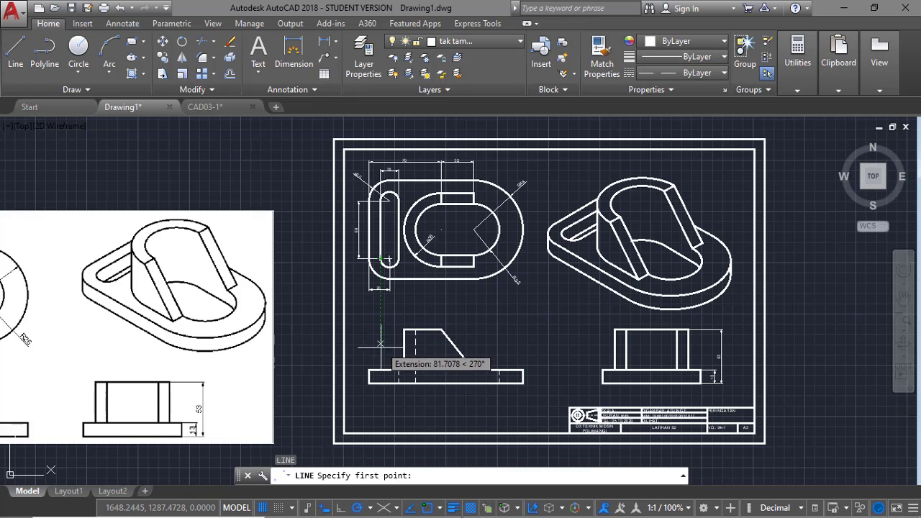
pyautogui.click(381, 372)
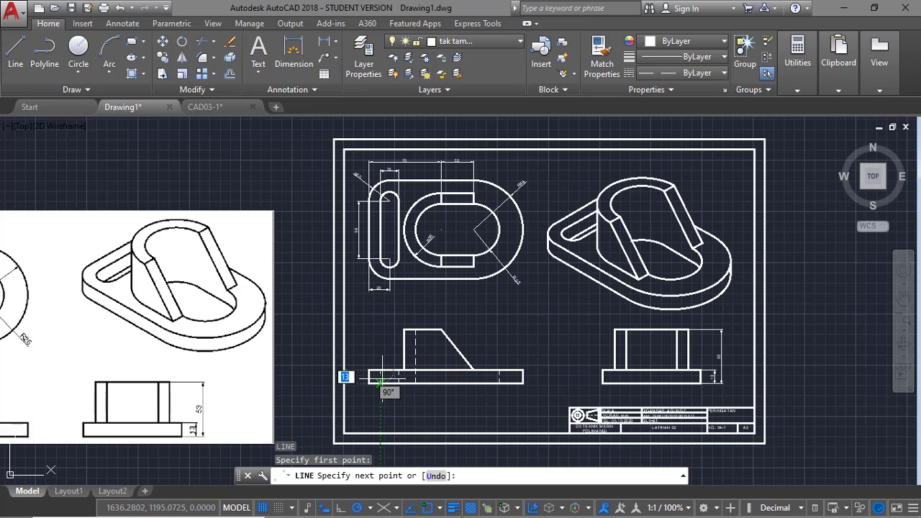
pyautogui.click(382, 382)
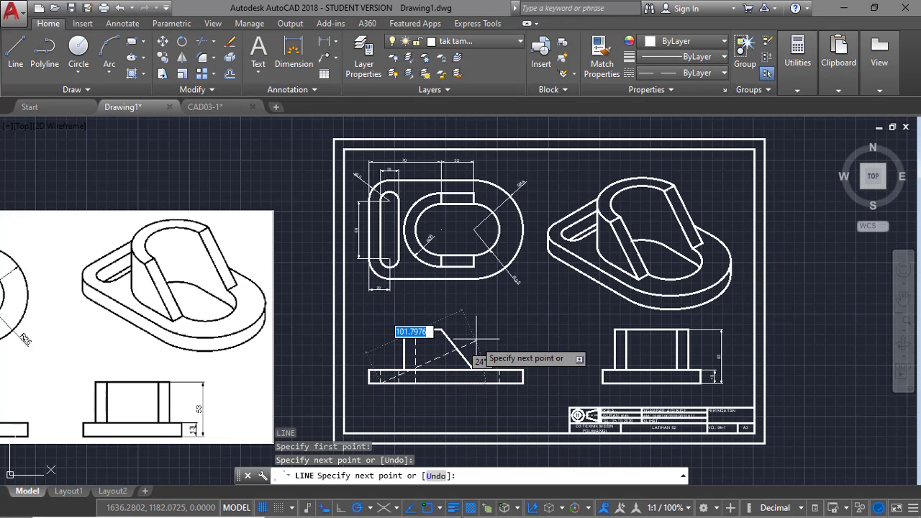
pyautogui.press('Escape')
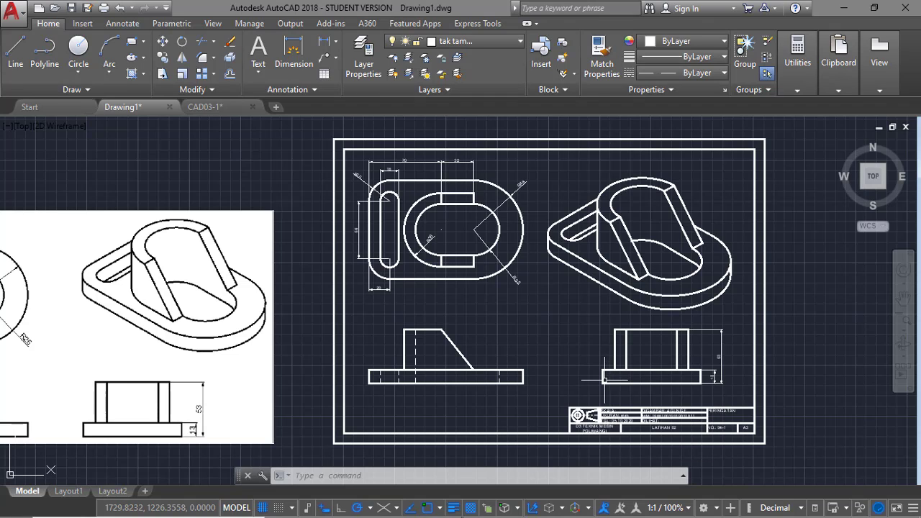
pyautogui.press('Escape')
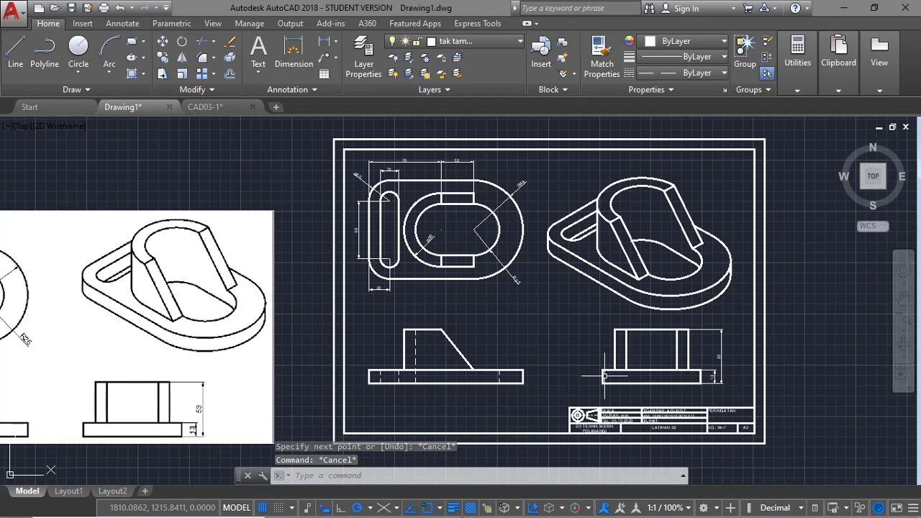
# Copy the left vertical edge of the side view's base plate 20 units to the right.
pyautogui.click(605, 376)
pyautogui.press('Escape')
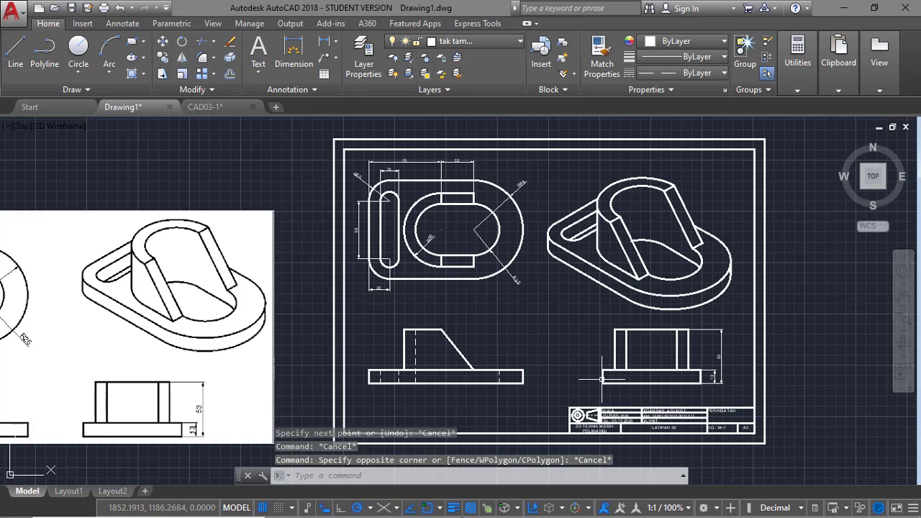
pyautogui.write('co')
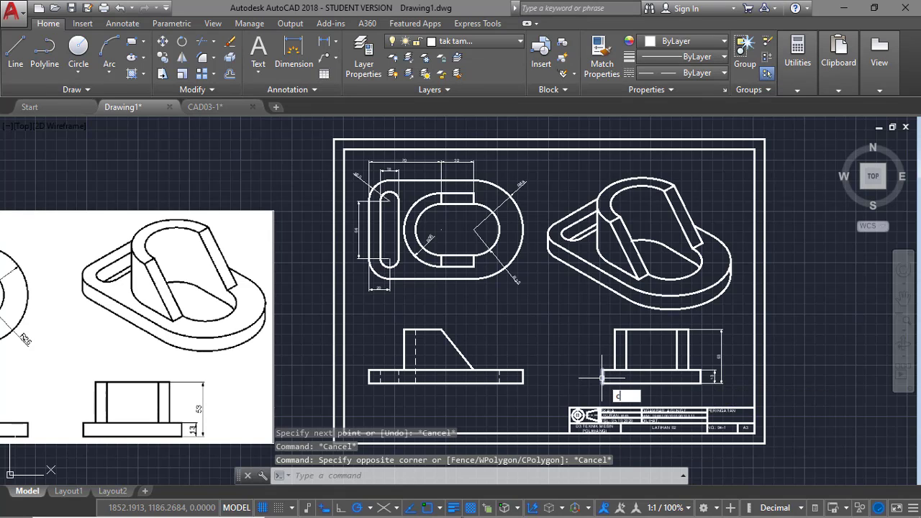
pyautogui.press('Return')
pyautogui.click(602, 376)
pyautogui.press('Return')
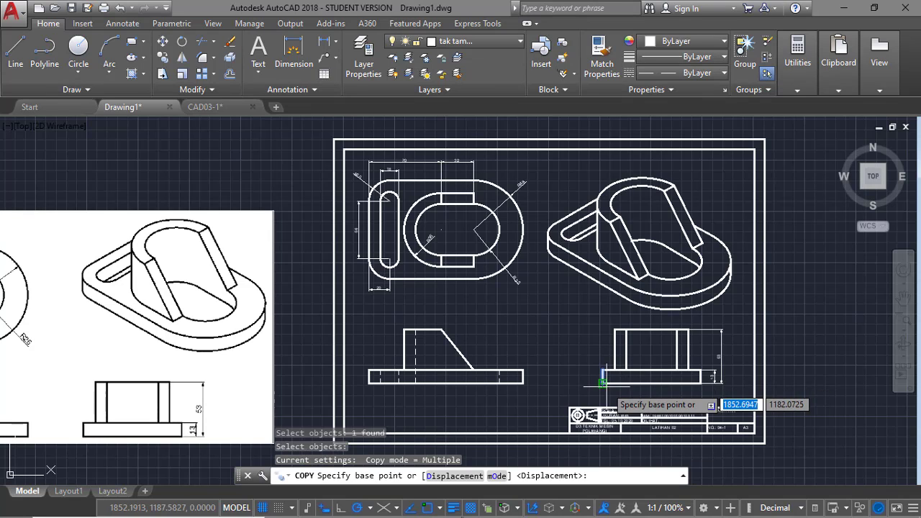
pyautogui.click(603, 383)
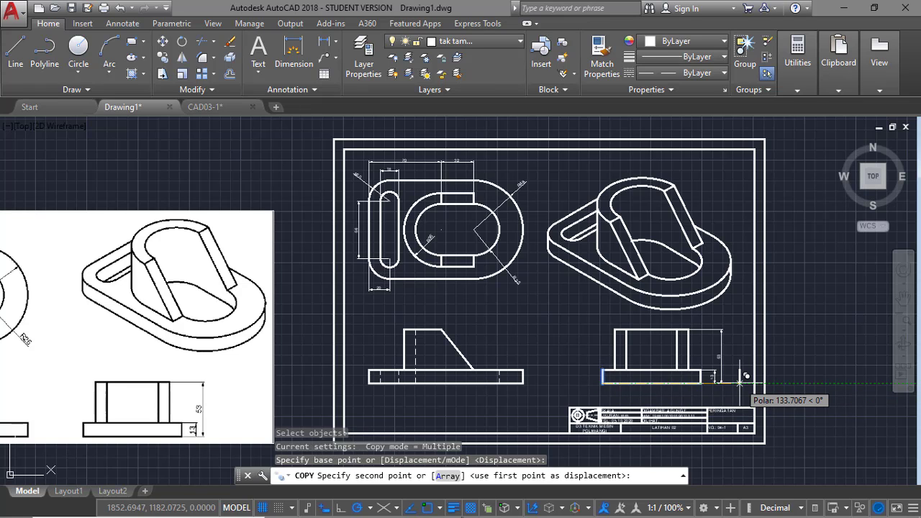
pyautogui.write('20')
pyautogui.press('Return')
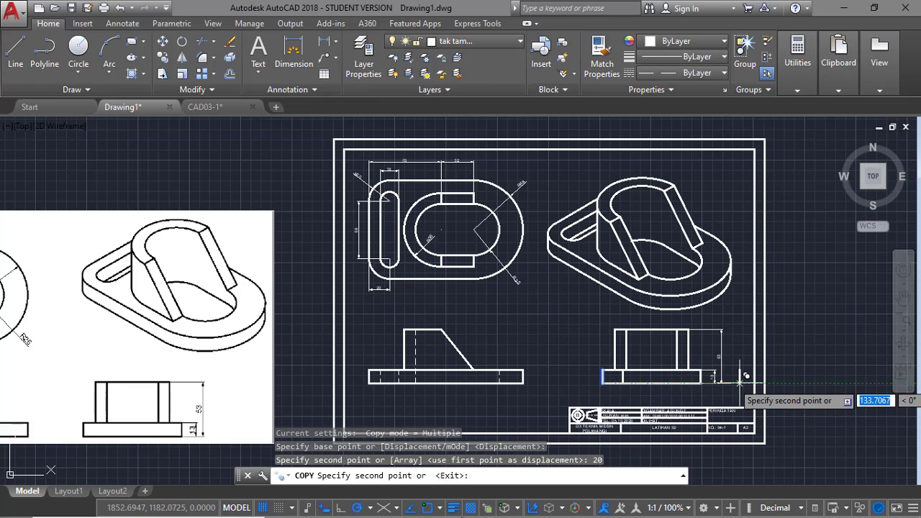
pyautogui.press('Return')
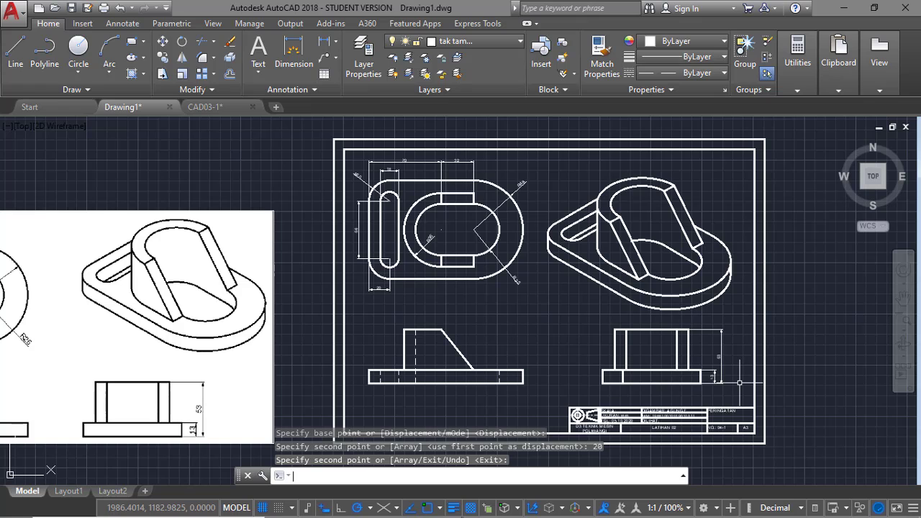
# Copy the right vertical edge of the side view's base plate 20 units to the left.
pyautogui.press('Return')
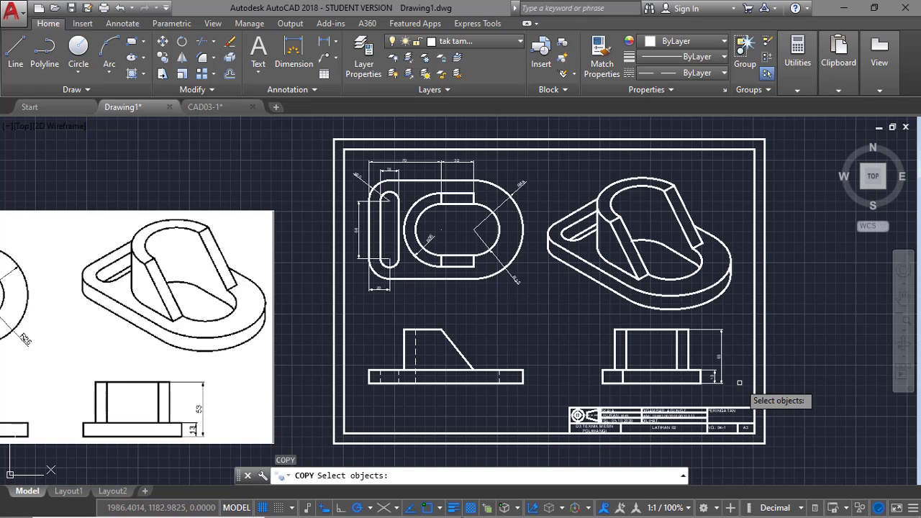
pyautogui.click(701, 375)
pyautogui.press('Return')
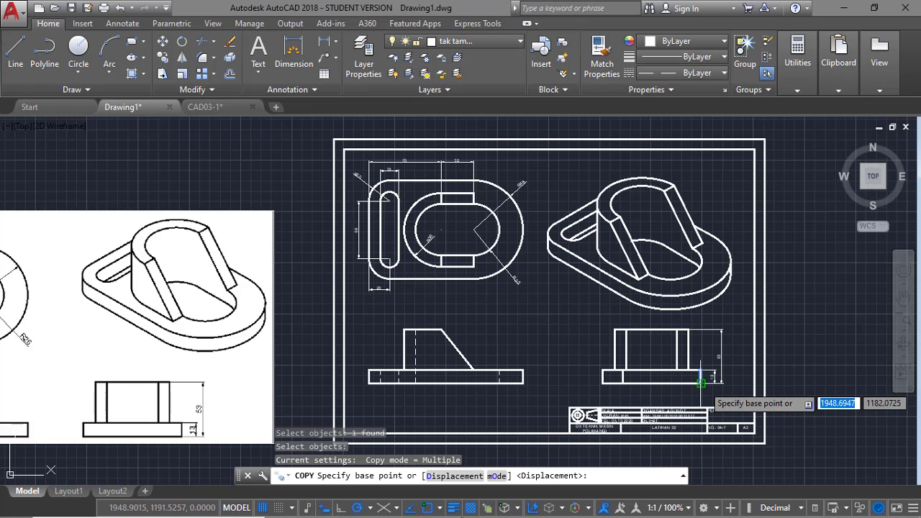
pyautogui.click(702, 383)
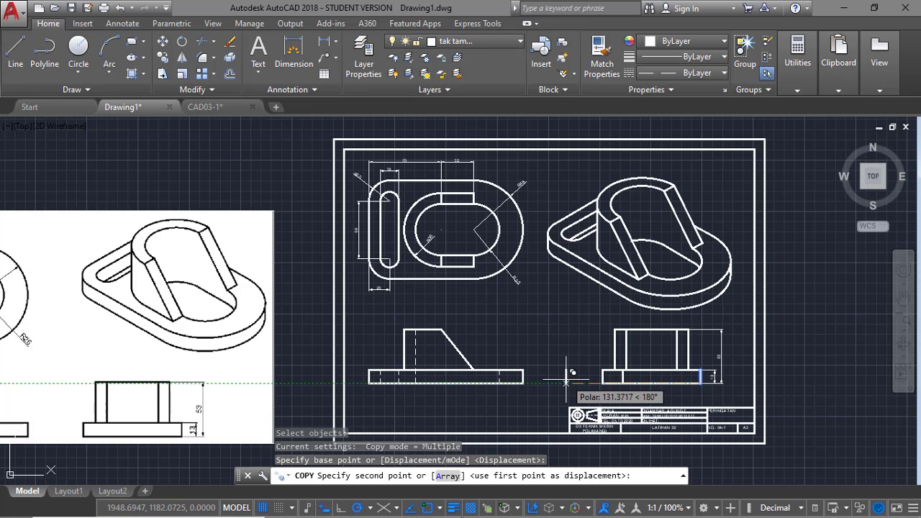
pyautogui.write('20')
pyautogui.press('Return')
pyautogui.press('Escape')
pyautogui.press('Escape')
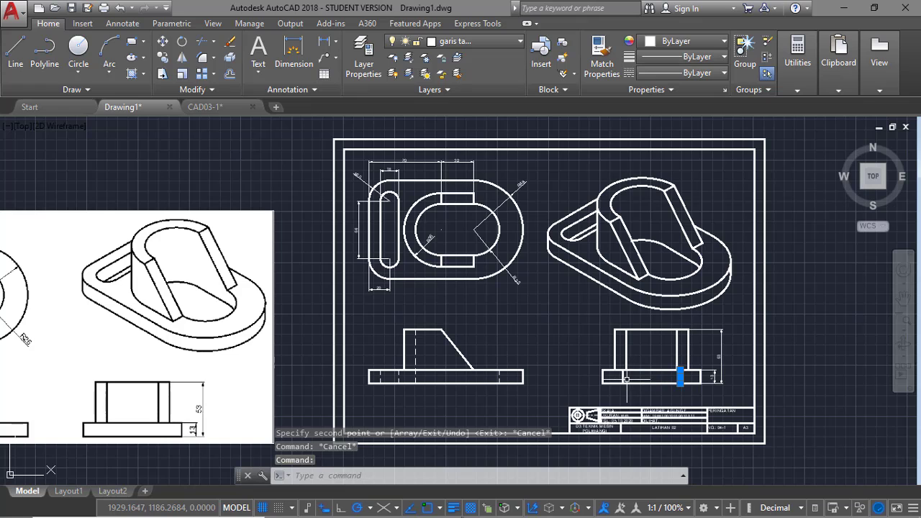
# Move the two copied vertical lines in the side view's base plate to the tak tampak layer.
pyautogui.click(623, 375)
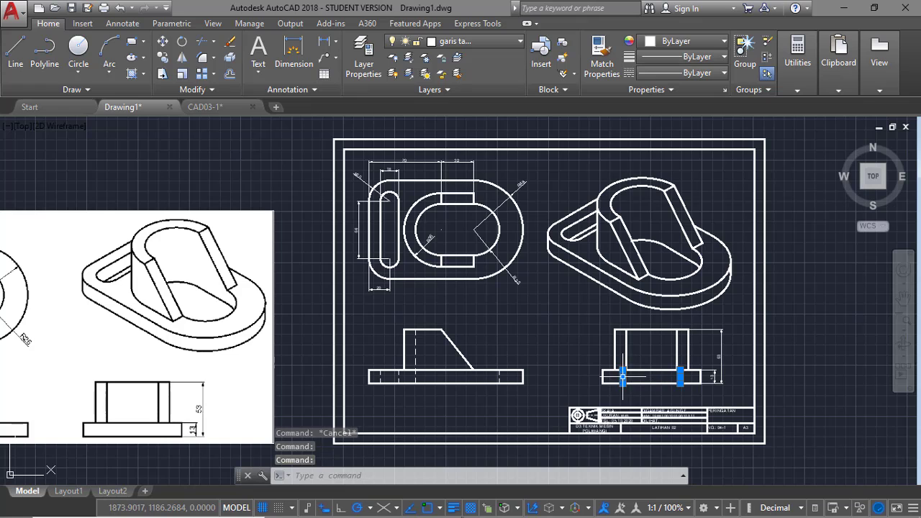
pyautogui.click(487, 46)
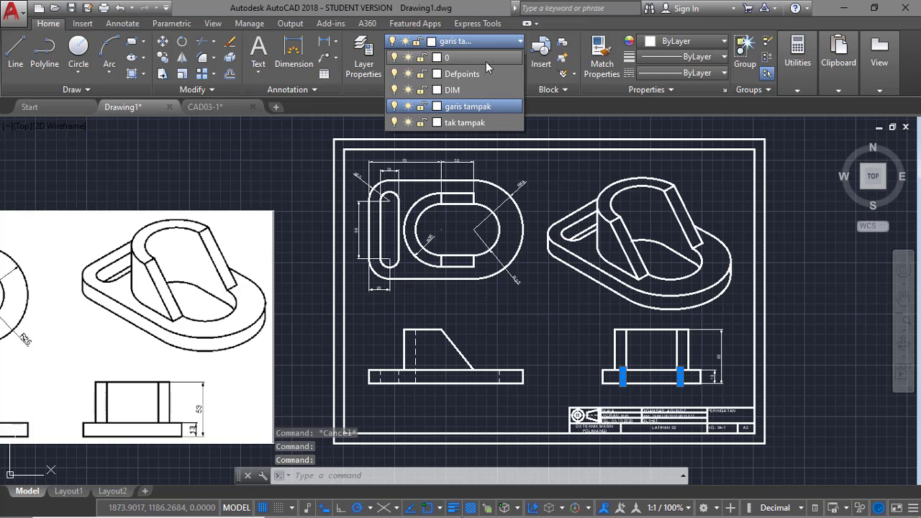
pyautogui.click(492, 123)
pyautogui.press('Escape')
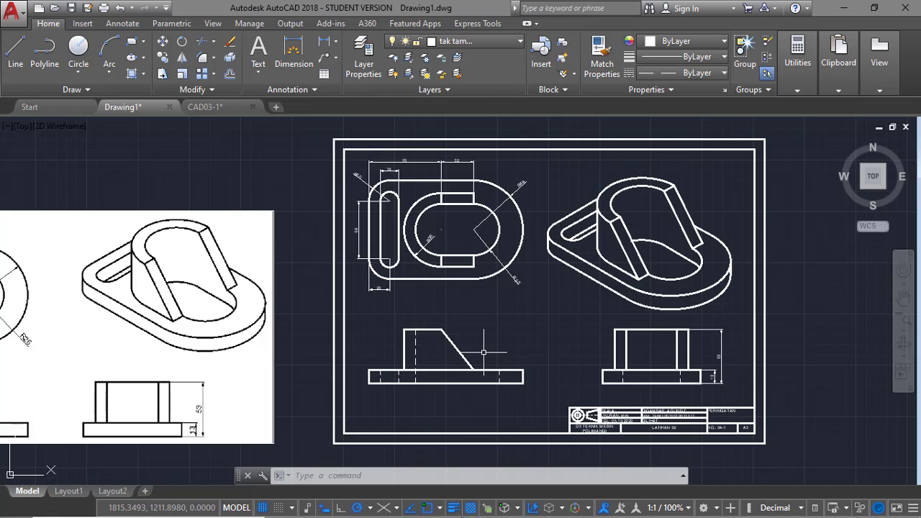
# Create a layer named center line with the CENTER2 linetype.
pyautogui.moveTo(488, 382)
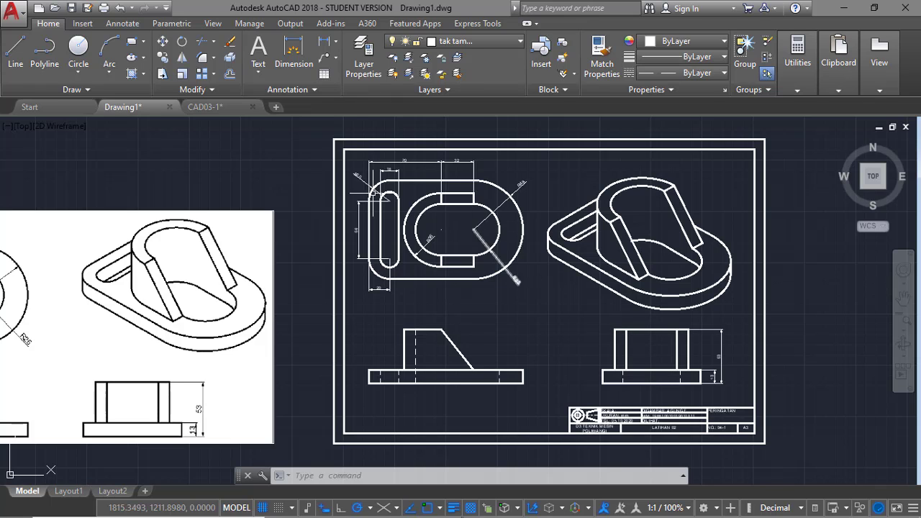
pyautogui.click(366, 58)
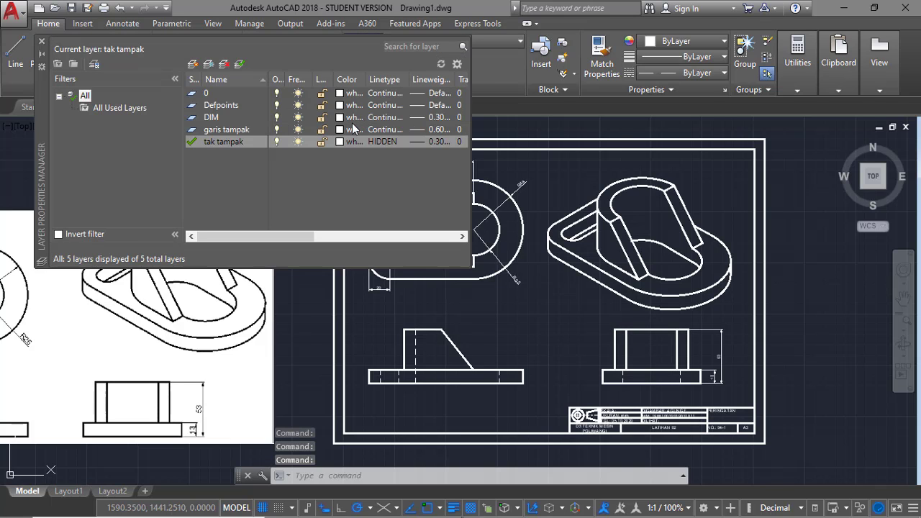
pyautogui.click(193, 64)
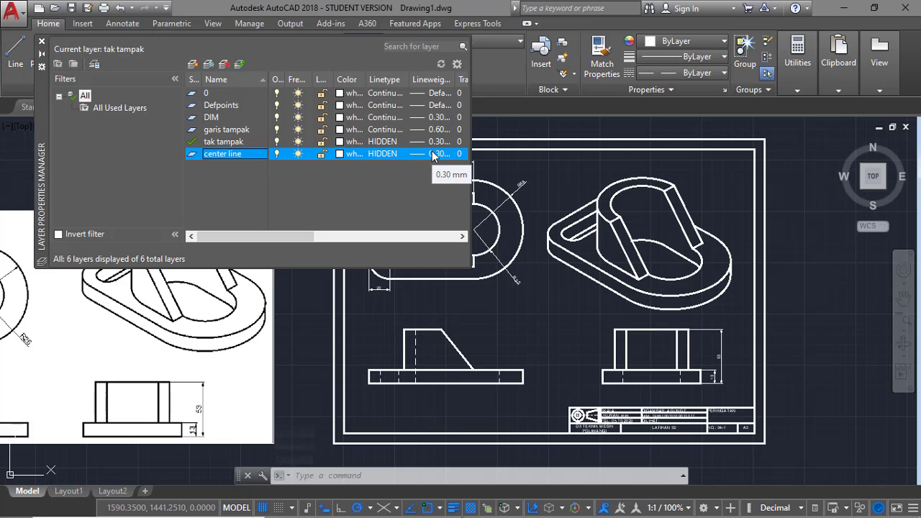
pyautogui.click(382, 156)
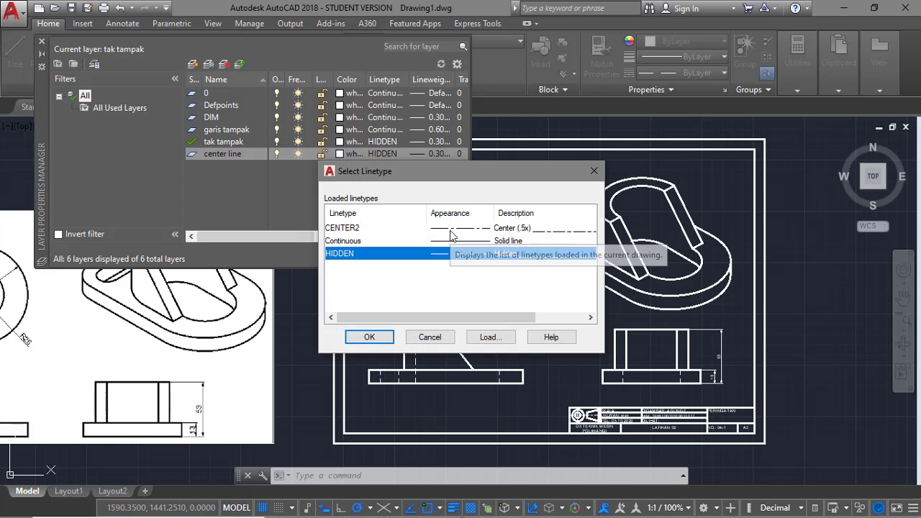
pyautogui.click(452, 229)
pyautogui.click(382, 341)
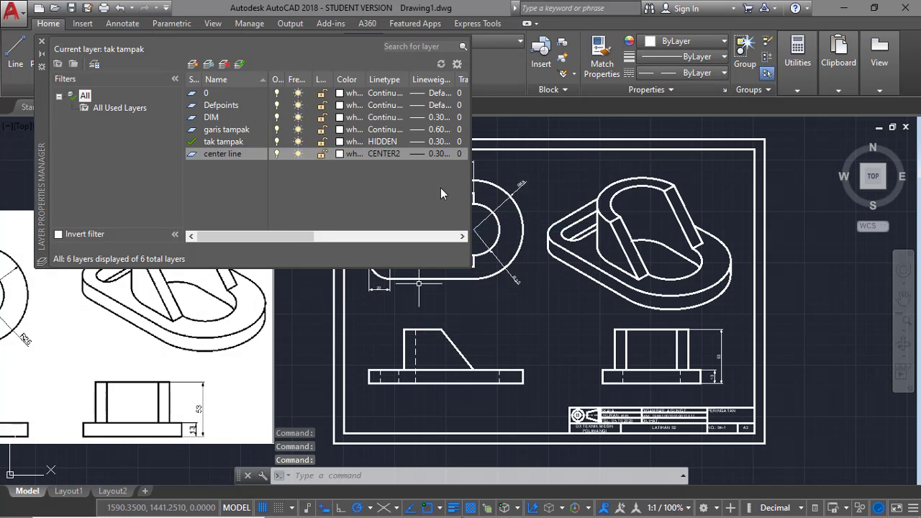
pyautogui.click(42, 42)
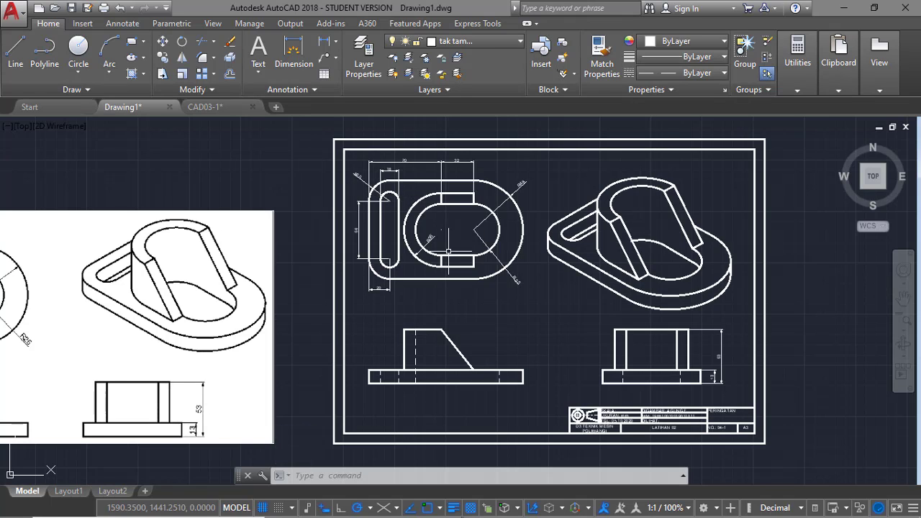
# Add center marks to the end arcs of the inner opening and of the slot in the top view.
pyautogui.click(123, 24)
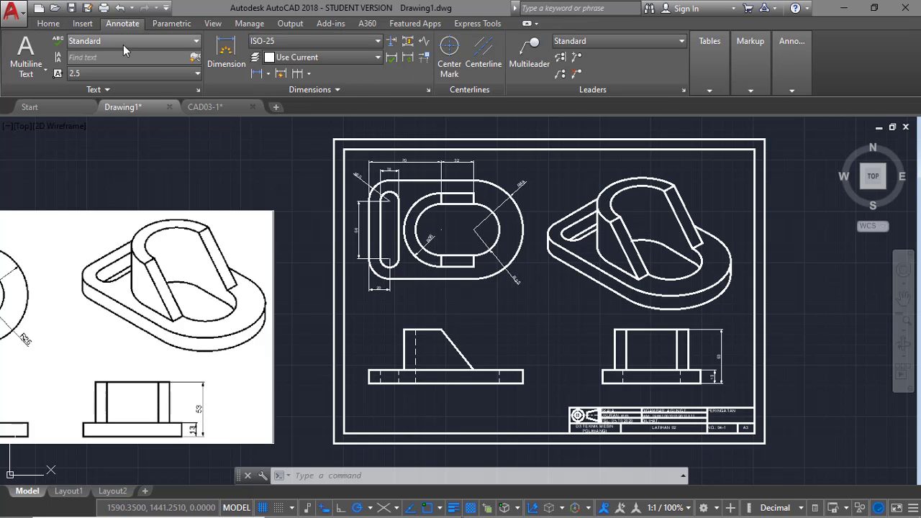
pyautogui.click(442, 49)
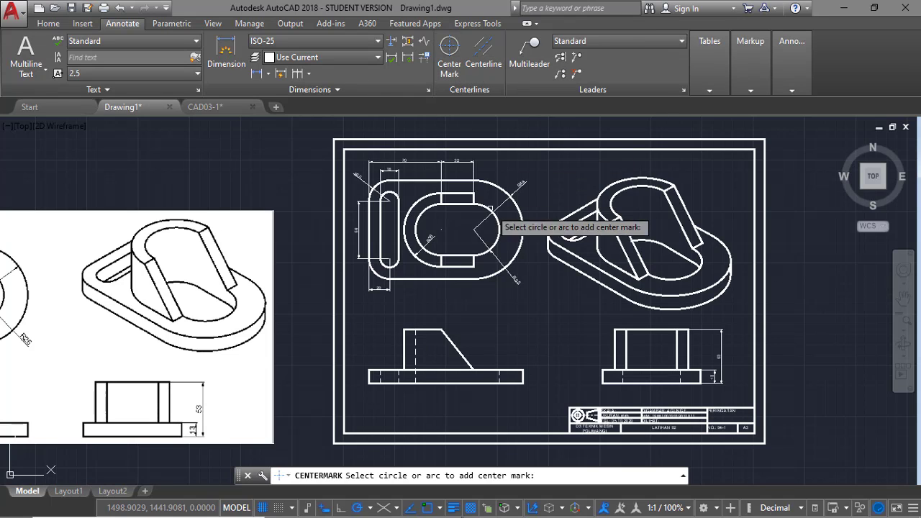
pyautogui.click(495, 228)
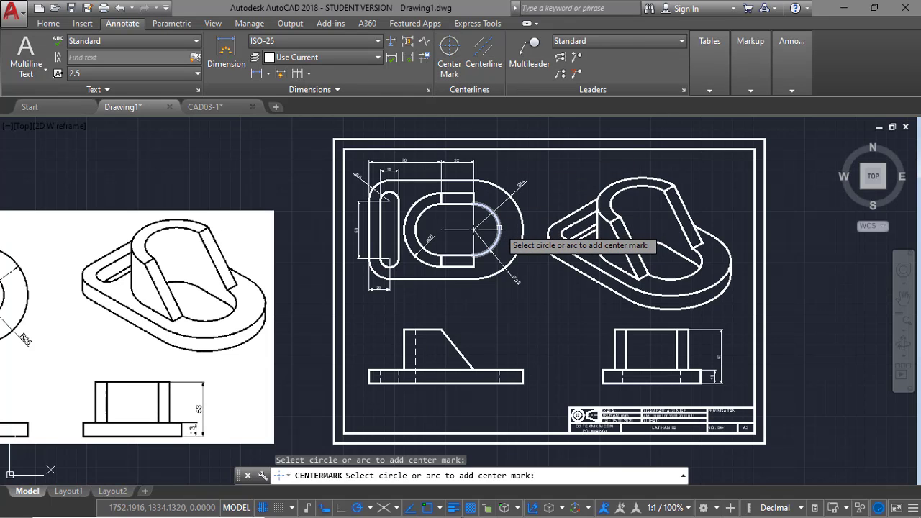
pyautogui.click(416, 225)
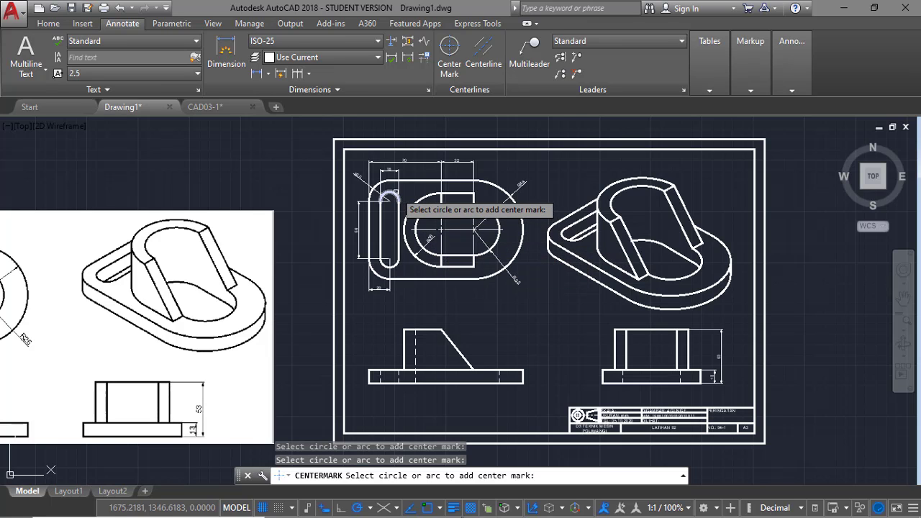
pyautogui.click(396, 193)
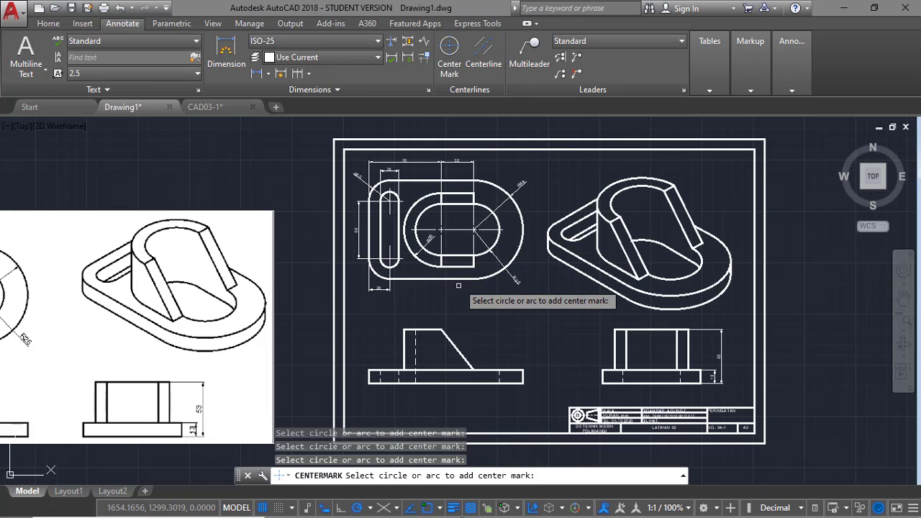
pyautogui.press('Escape')
# Move the top view's four center marks to the center line layer.
pyautogui.click(473, 220)
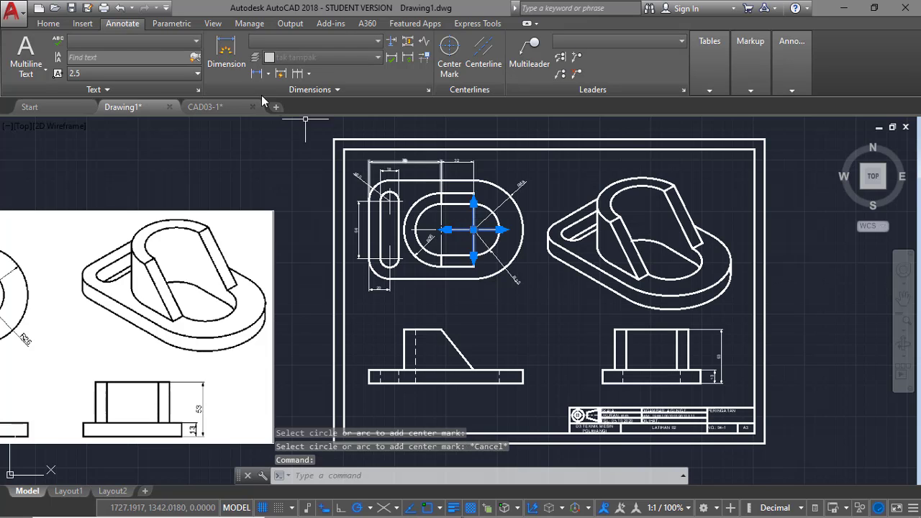
pyautogui.press('Escape')
pyautogui.click(50, 24)
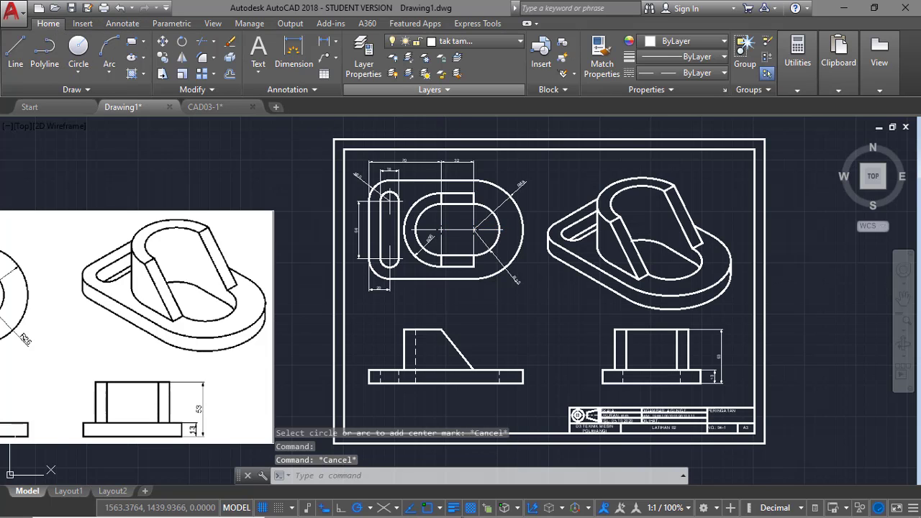
pyautogui.click(472, 221)
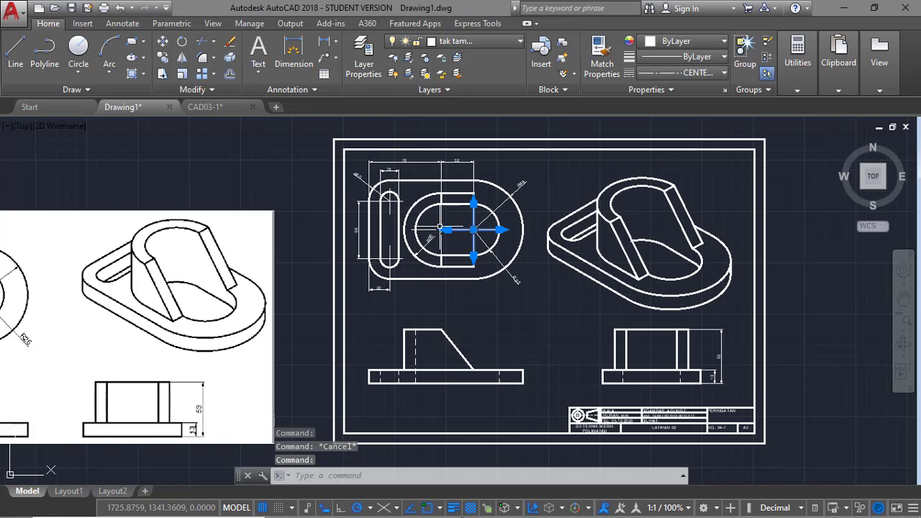
pyautogui.click(389, 207)
pyautogui.click(391, 250)
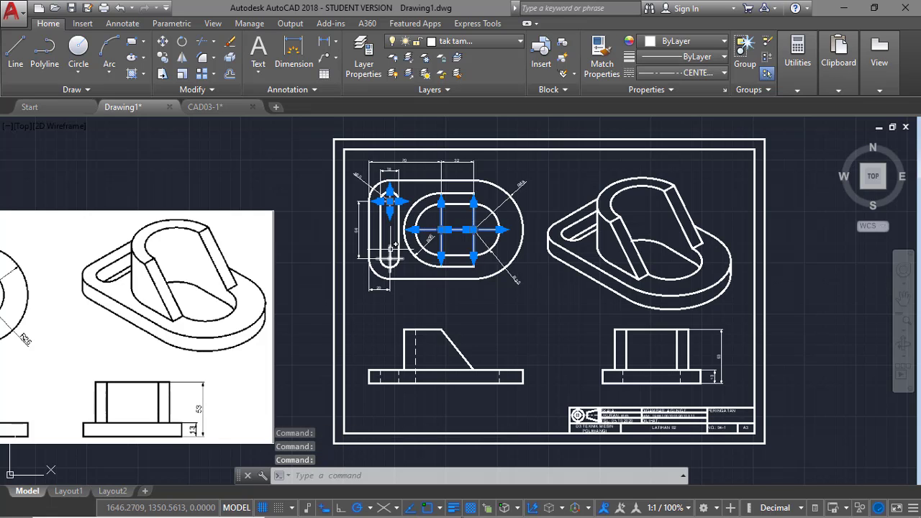
pyautogui.click(483, 45)
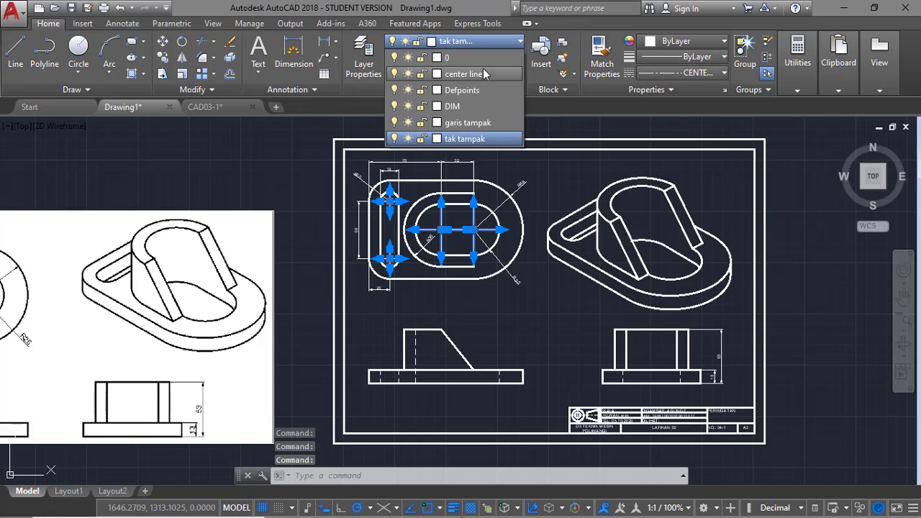
pyautogui.click(488, 125)
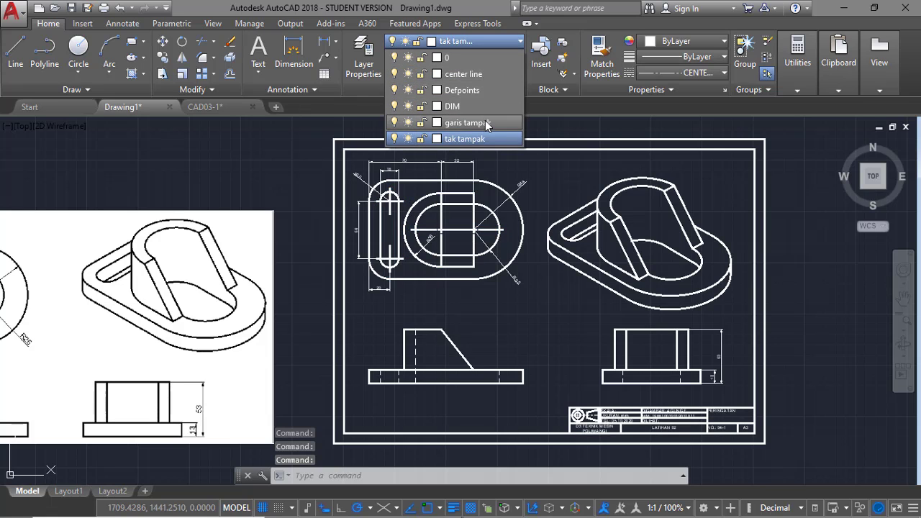
pyautogui.click(484, 78)
pyautogui.press('Escape')
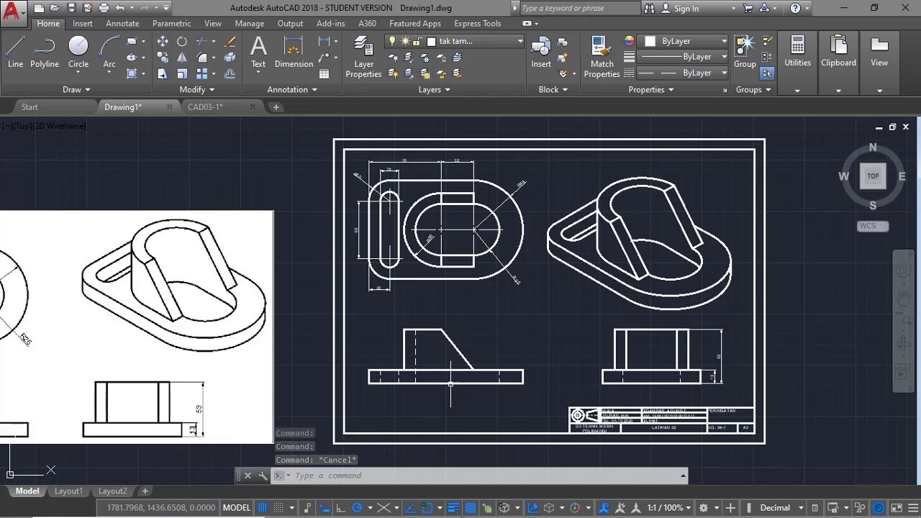
# On the center line layer, draw a vertical line about 45 units long through the front view's base plate, aligned with the slot's centre.
pyautogui.click(483, 48)
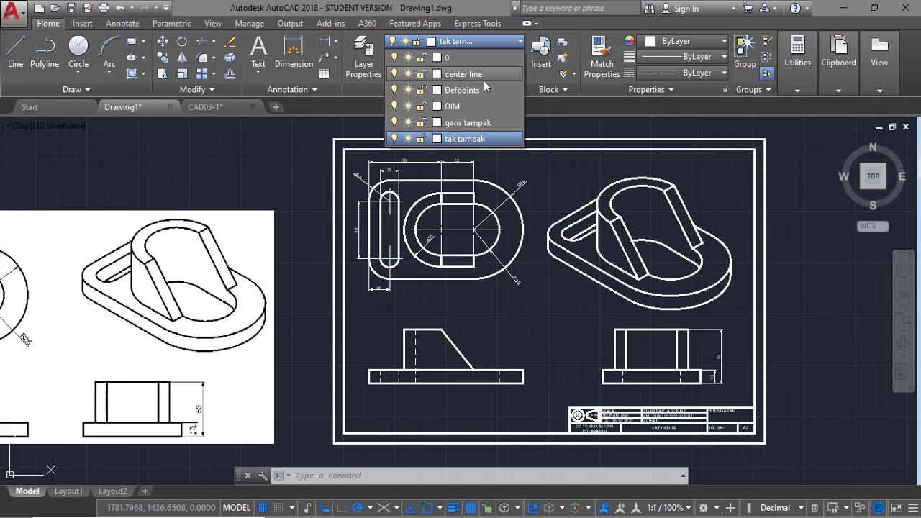
pyautogui.click(481, 76)
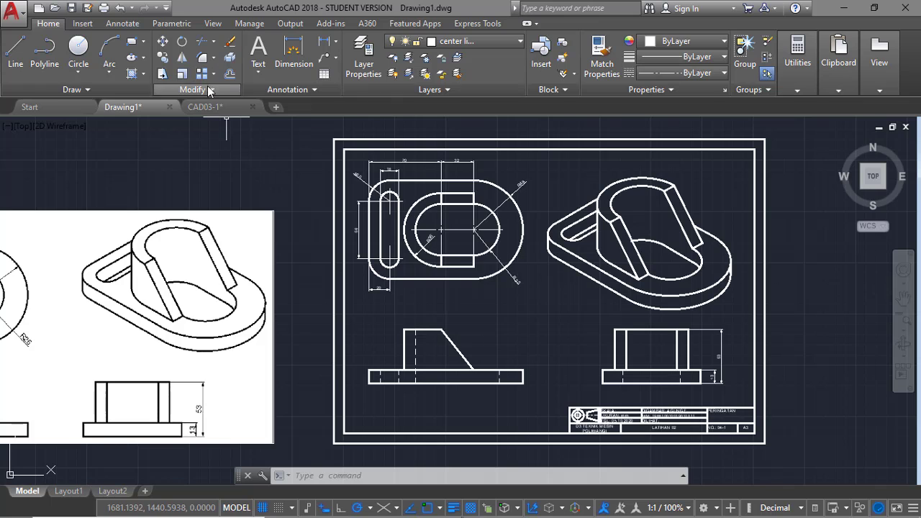
pyautogui.click(21, 51)
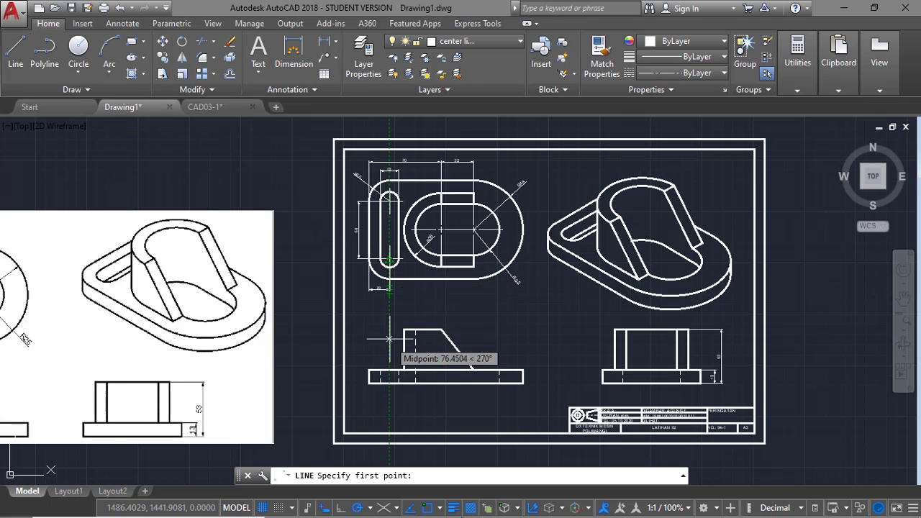
pyautogui.click(389, 353)
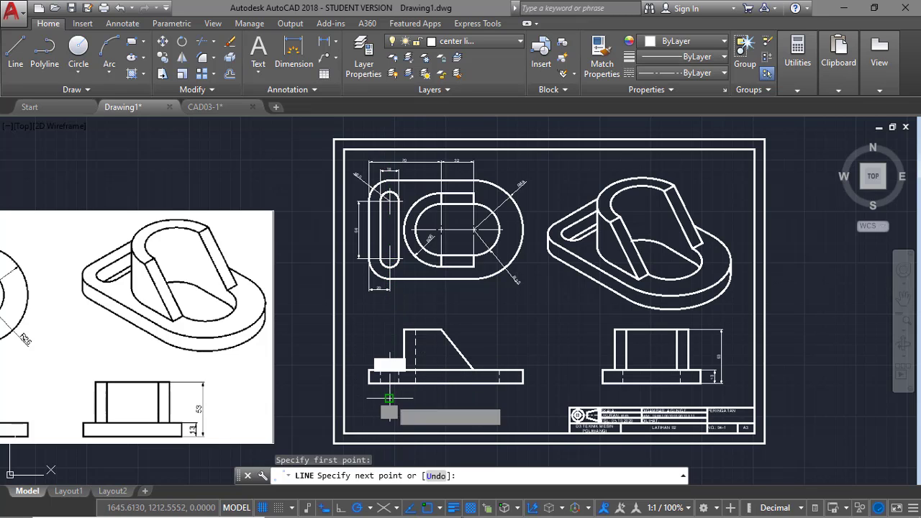
pyautogui.click(389, 397)
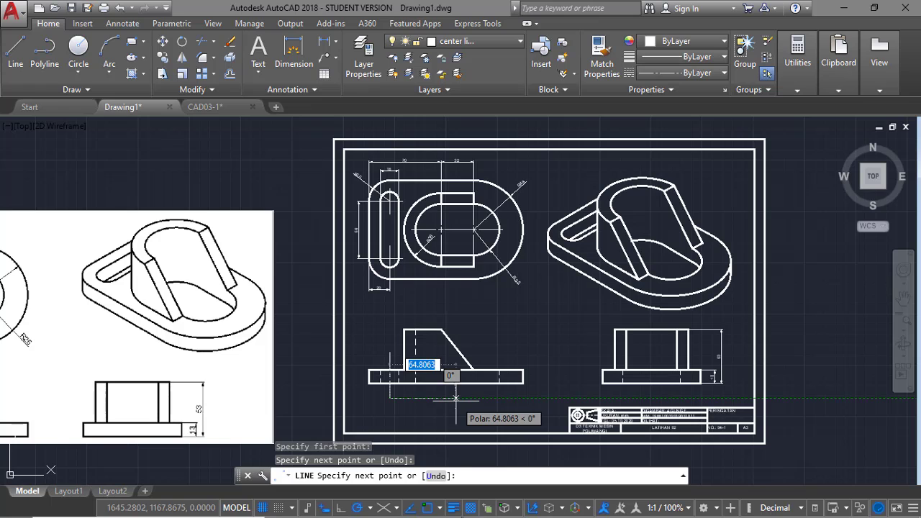
pyautogui.press('Return')
# Draw a vertical center line through the middle of the side view, extending slightly beyond its upper and lower edges.
pyautogui.press('Return')
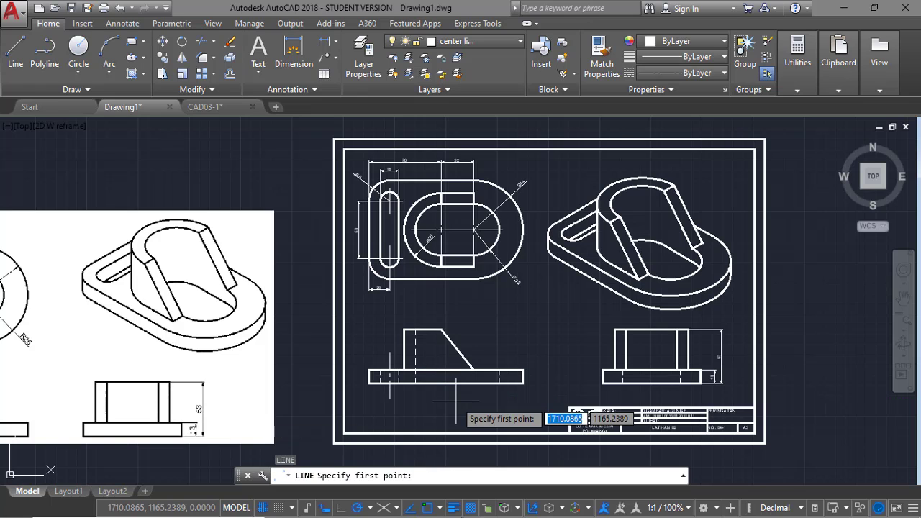
pyautogui.click(651, 331)
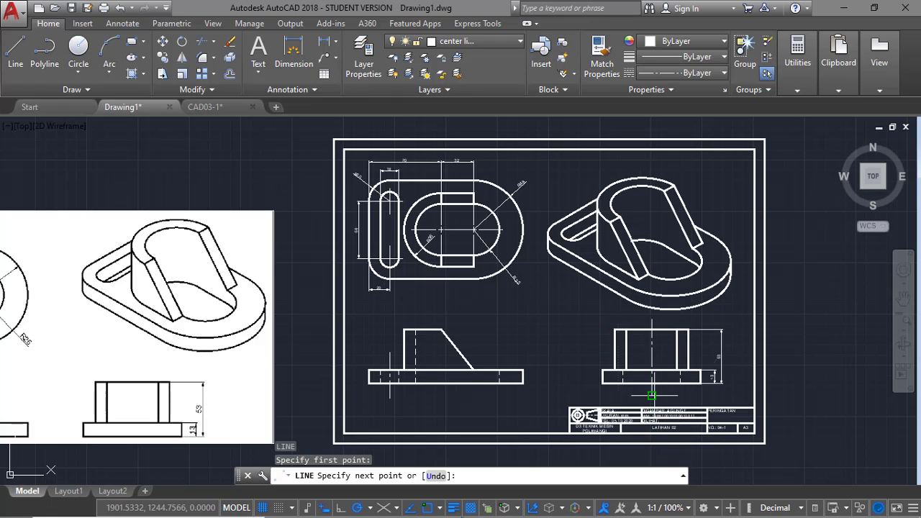
pyautogui.click(651, 395)
pyautogui.press('Return')
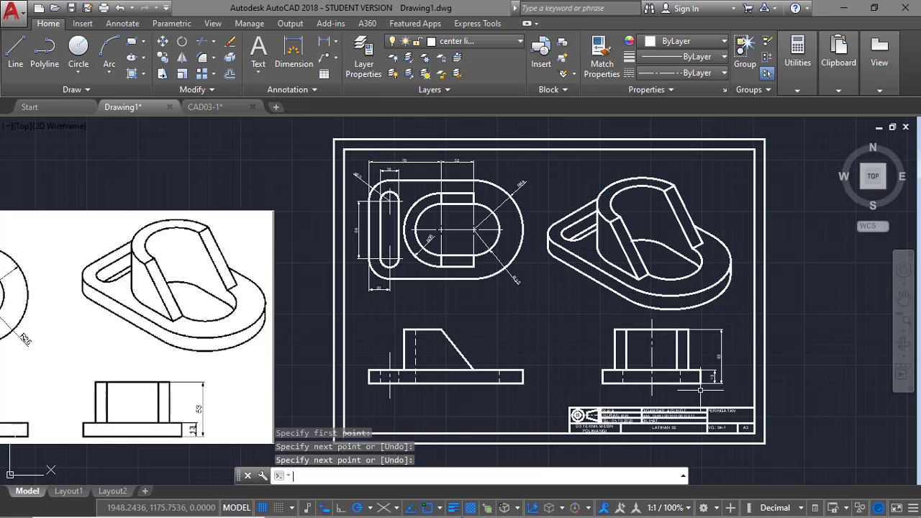
# Draw a vertical center line about 72 units long through the front view, aligned with the left arc centre of the top view's inner opening.
pyautogui.press('Return')
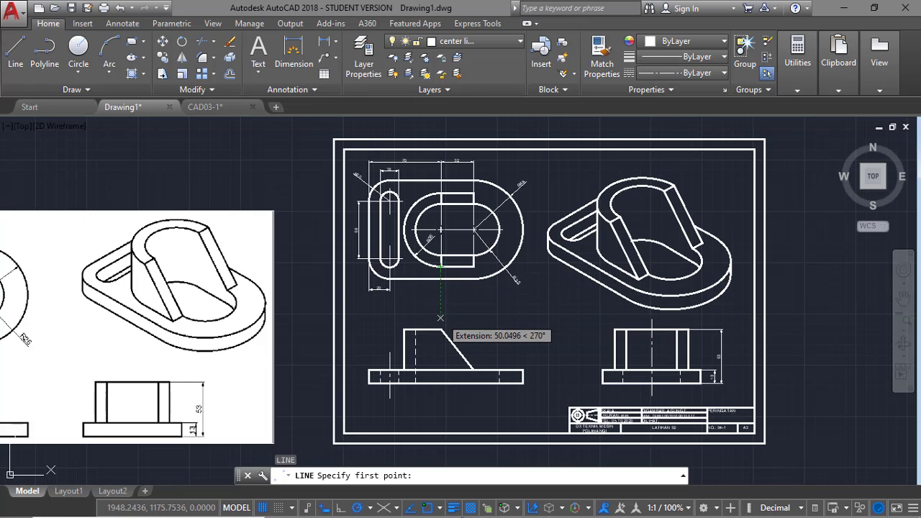
pyautogui.click(441, 318)
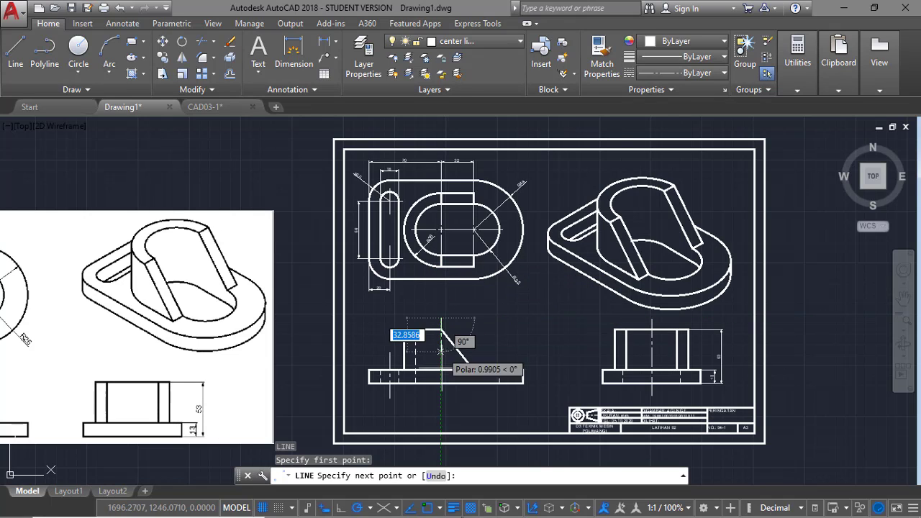
pyautogui.click(441, 391)
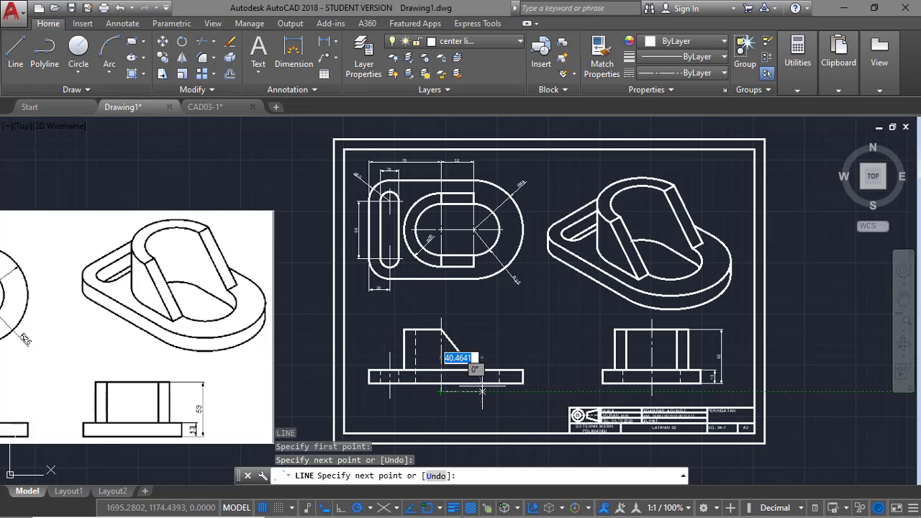
pyautogui.press('Return')
# Draw a vertical center line about 42 units long through the front view's base plate, aligned with the inner opening's right arc centre.
pyautogui.press('Return')
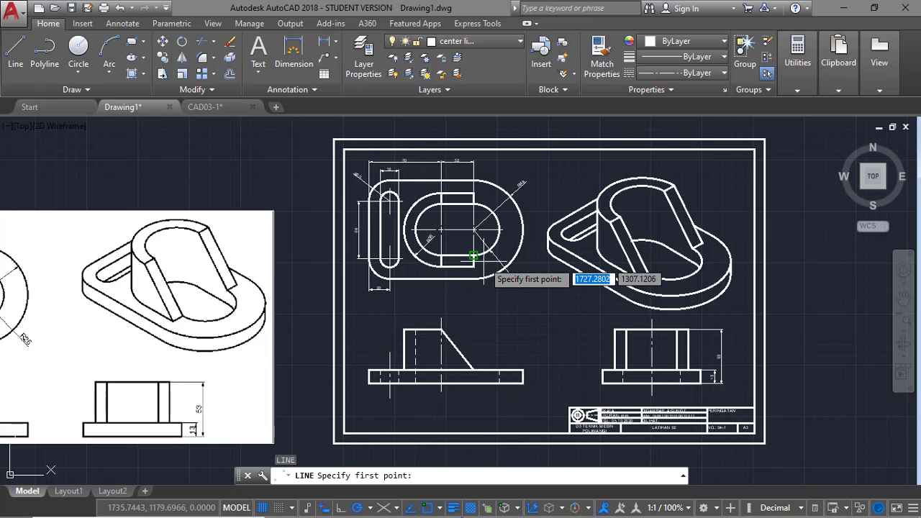
pyautogui.click(473, 353)
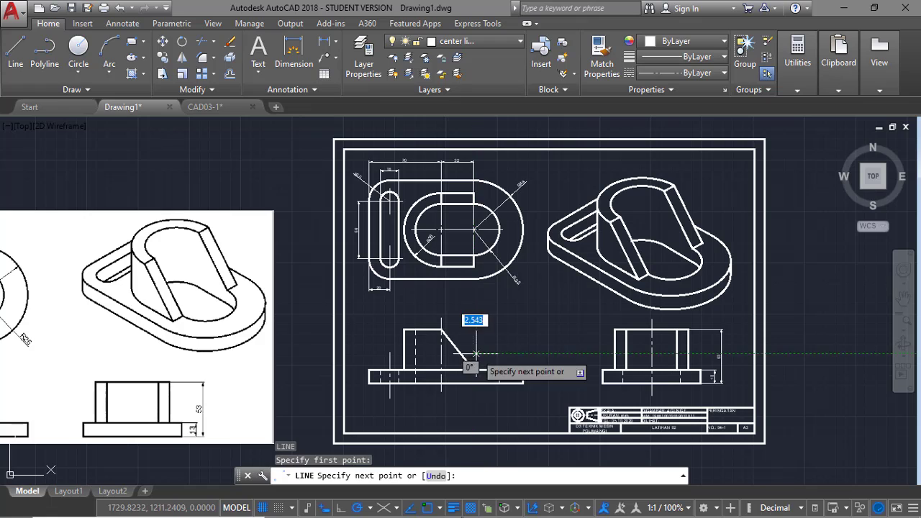
pyautogui.click(473, 397)
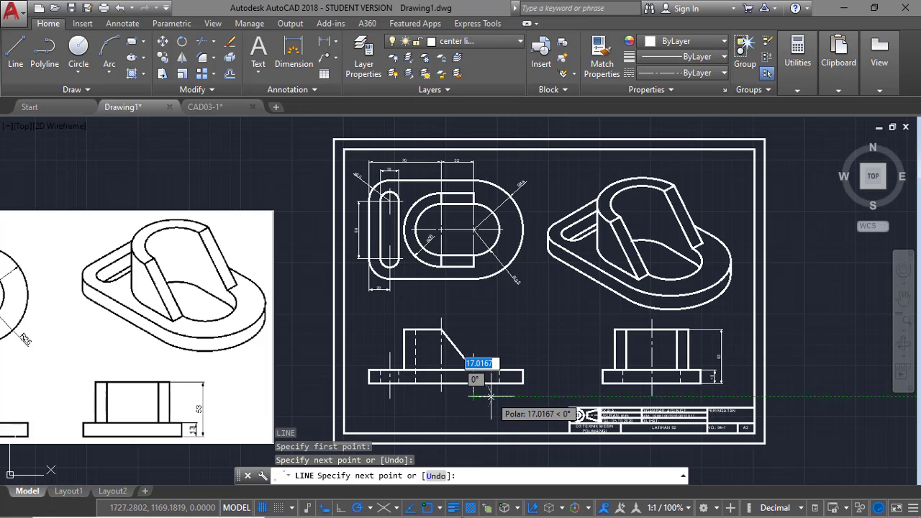
pyautogui.press('Return')
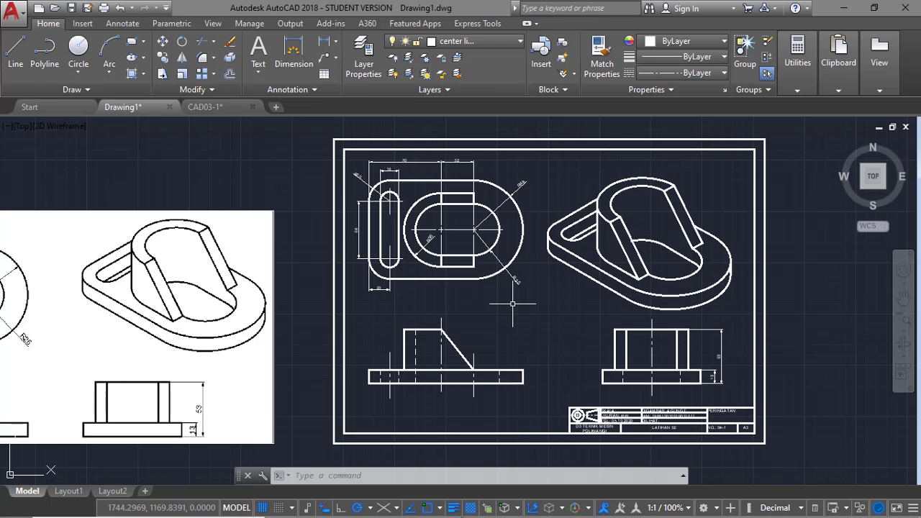
pyautogui.moveTo(473, 246)
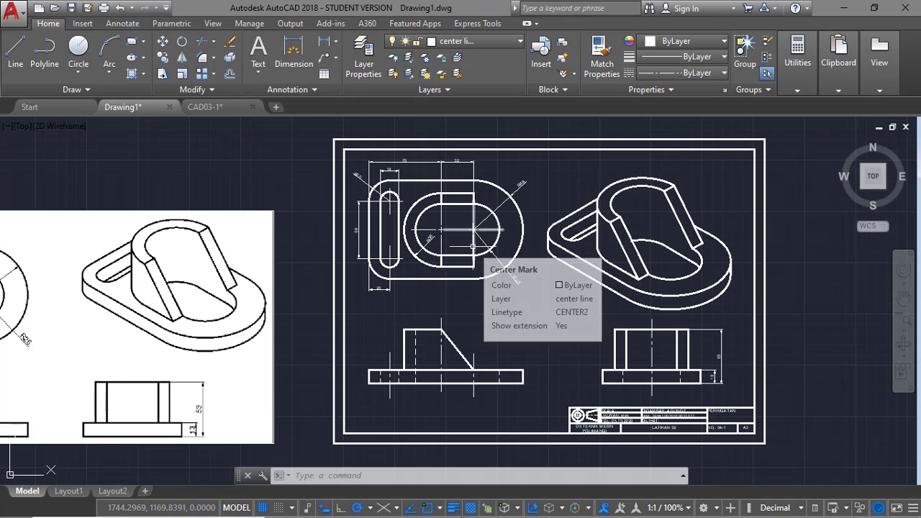